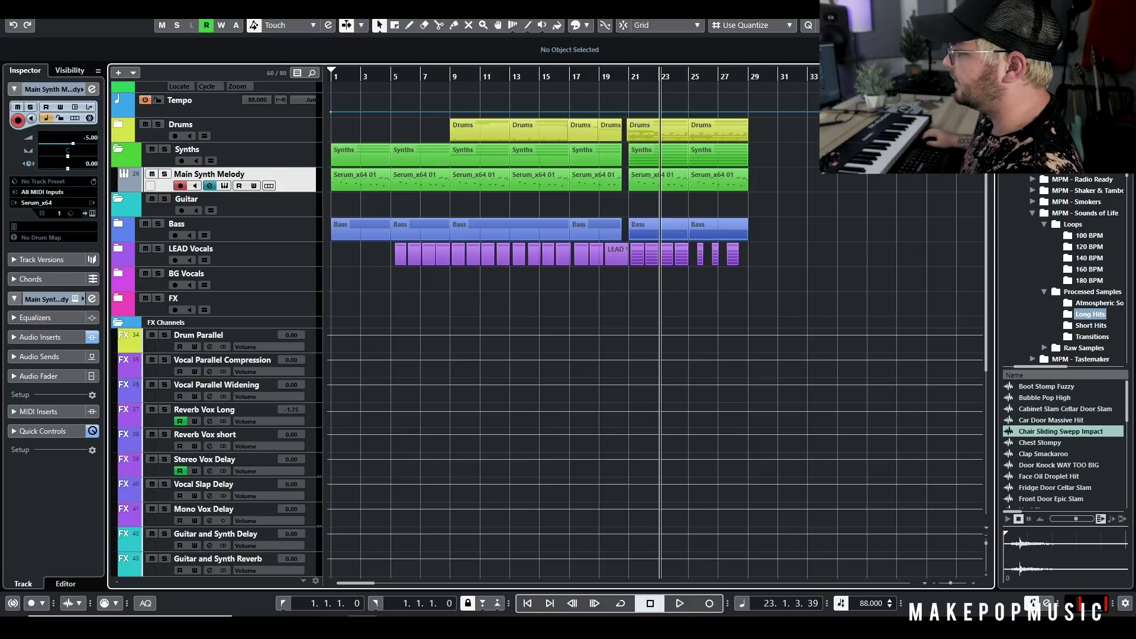
- Open the Serum instrument of the Main Synth Melody track and place its window clear of the track list
{"action": "left_click", "coordinate": [831, 76]}
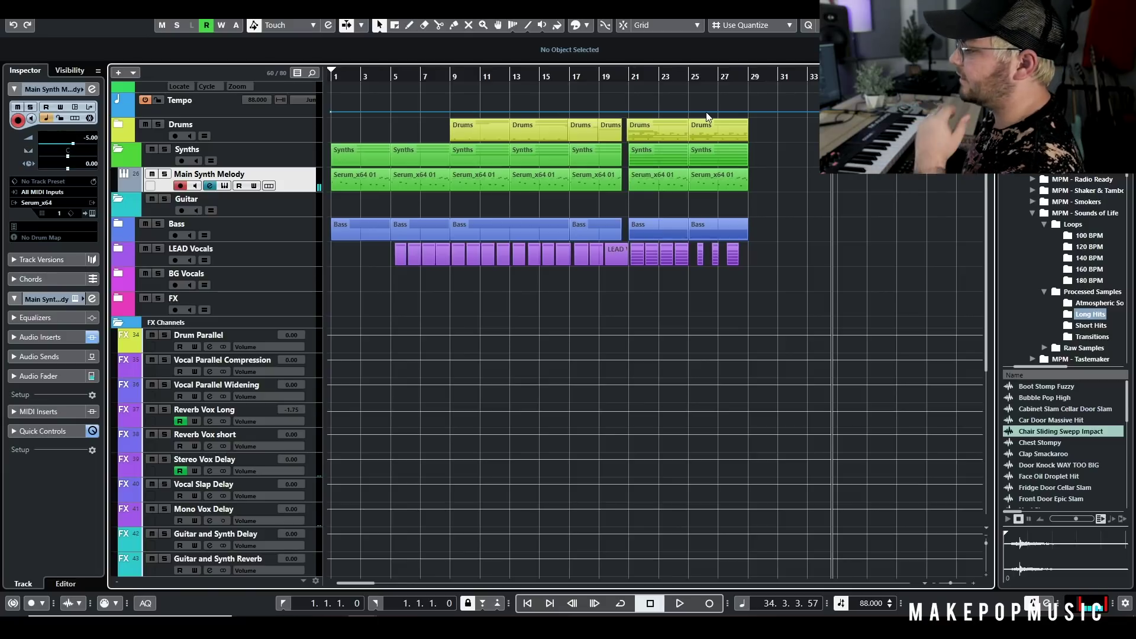
{"action": "left_click", "coordinate": [225, 186]}
{"action": "left_click_drag", "start_coordinate": [565, 217], "coordinate": [639, 206]}
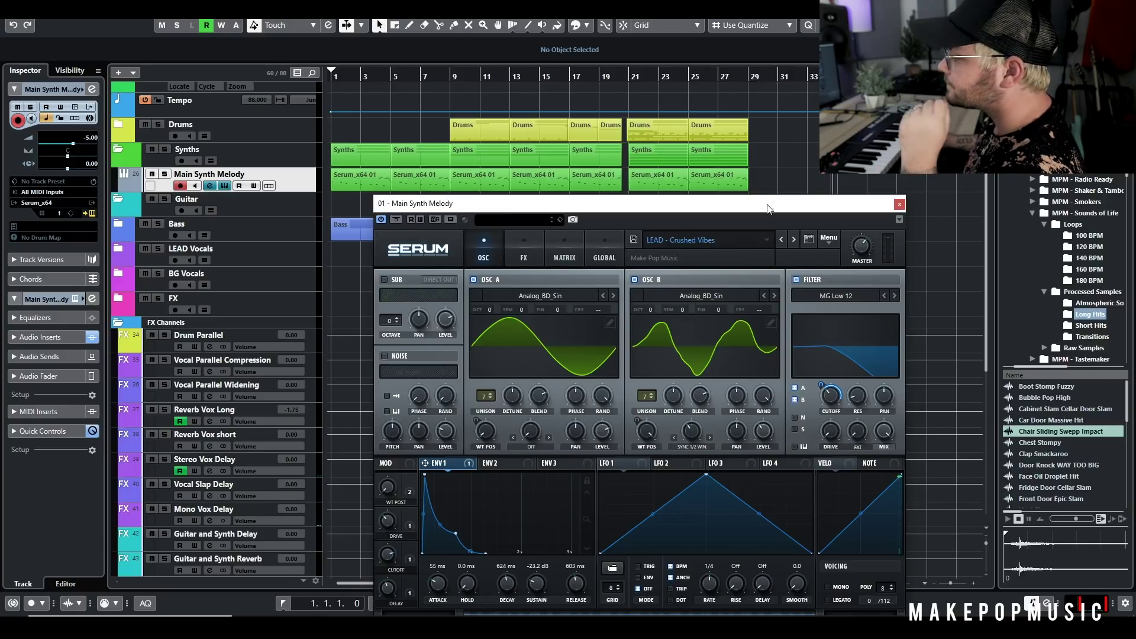
{"action": "left_click_drag", "start_coordinate": [766, 201], "coordinate": [811, 212]}
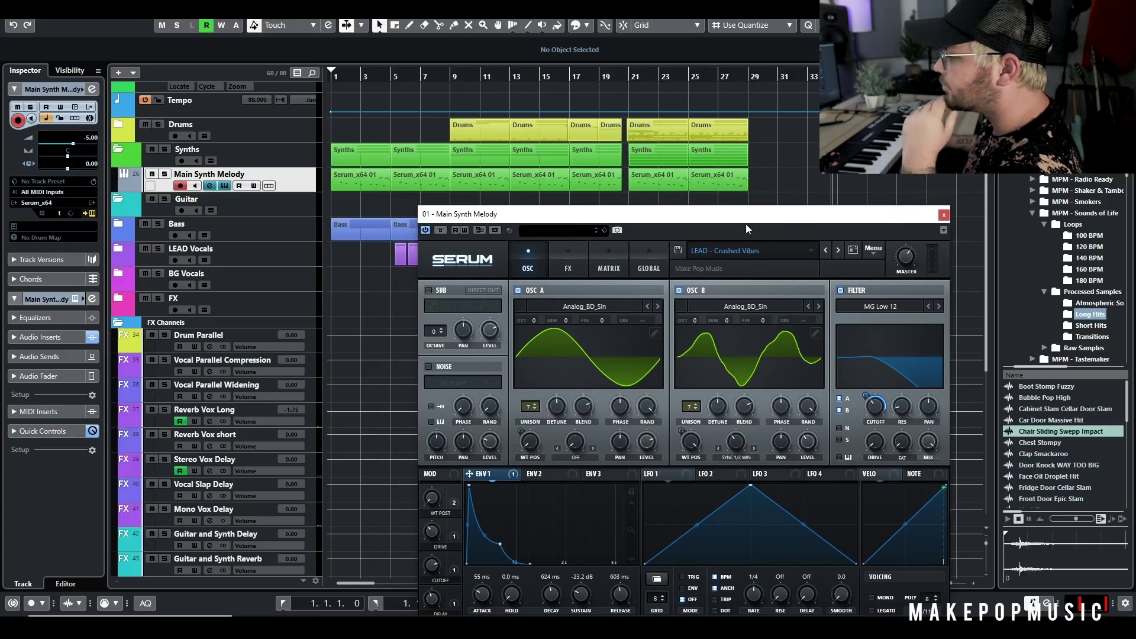
- Switch off oscillator B, the filter and all active effects in the LEAD - Crushed Vibes patch, and return to the oscillator view
{"action": "left_click", "coordinate": [679, 290]}
{"action": "left_click", "coordinate": [841, 290]}
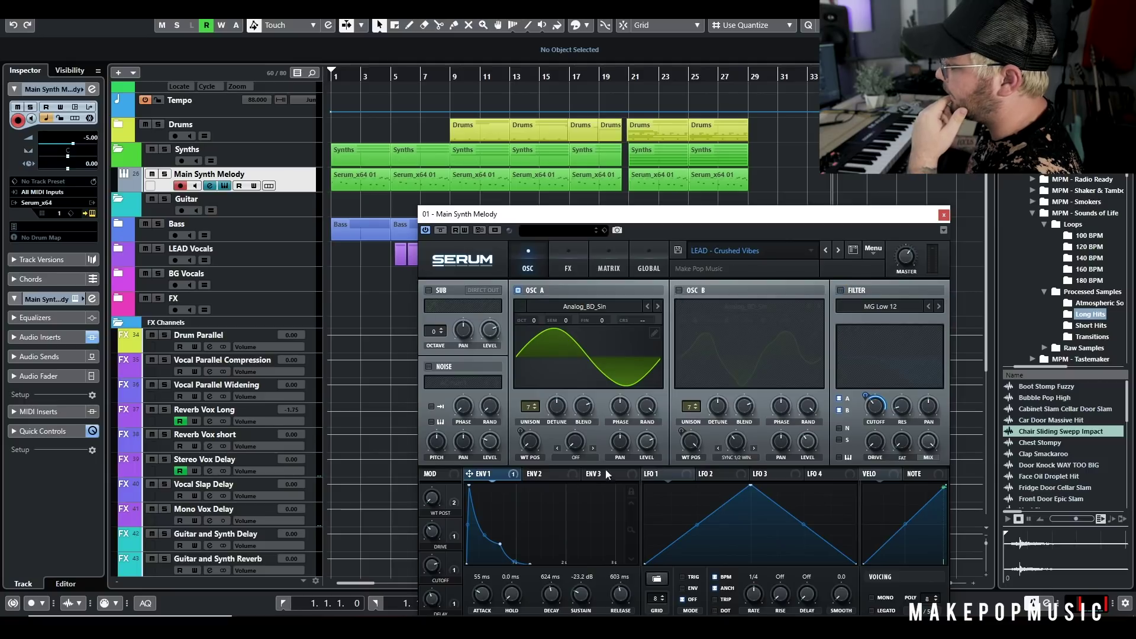
{"action": "left_click", "coordinate": [560, 266]}
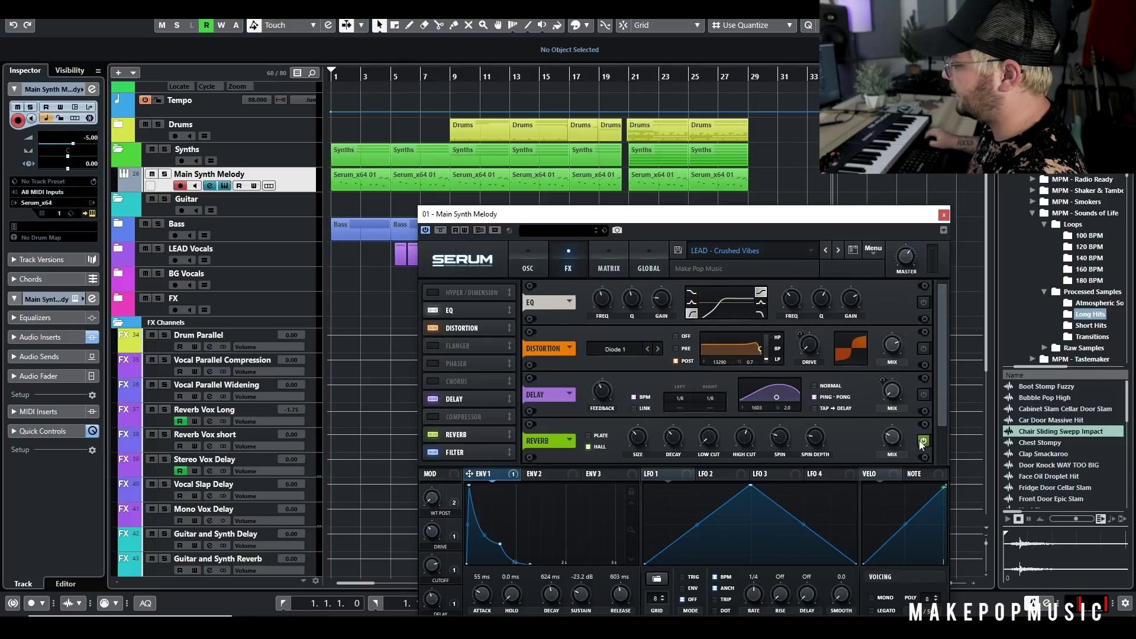
{"action": "left_click", "coordinate": [529, 252]}
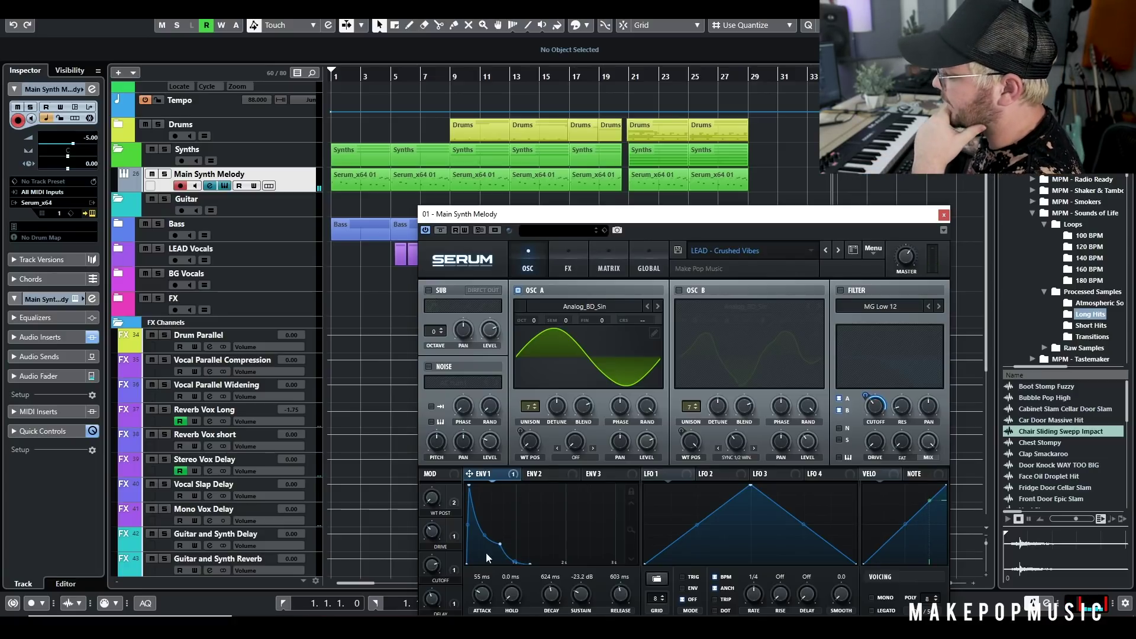
- Switch oscillator B and the MG Low 12 filter back on in the Main Synth Melody patch
{"action": "left_click", "coordinate": [679, 291]}
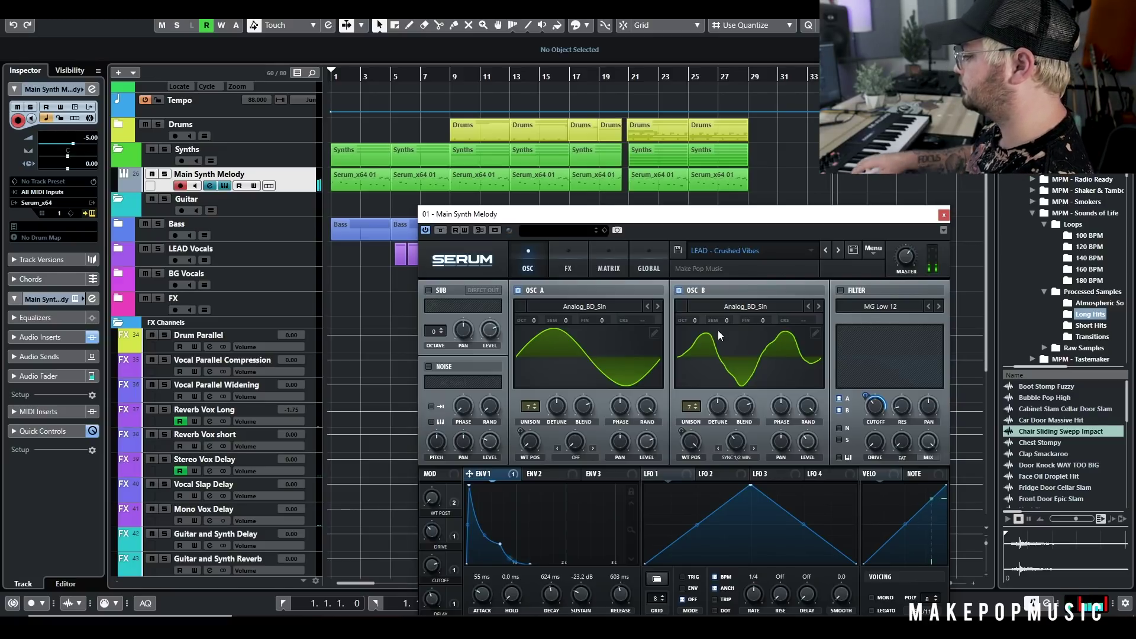
{"action": "left_click", "coordinate": [841, 290]}
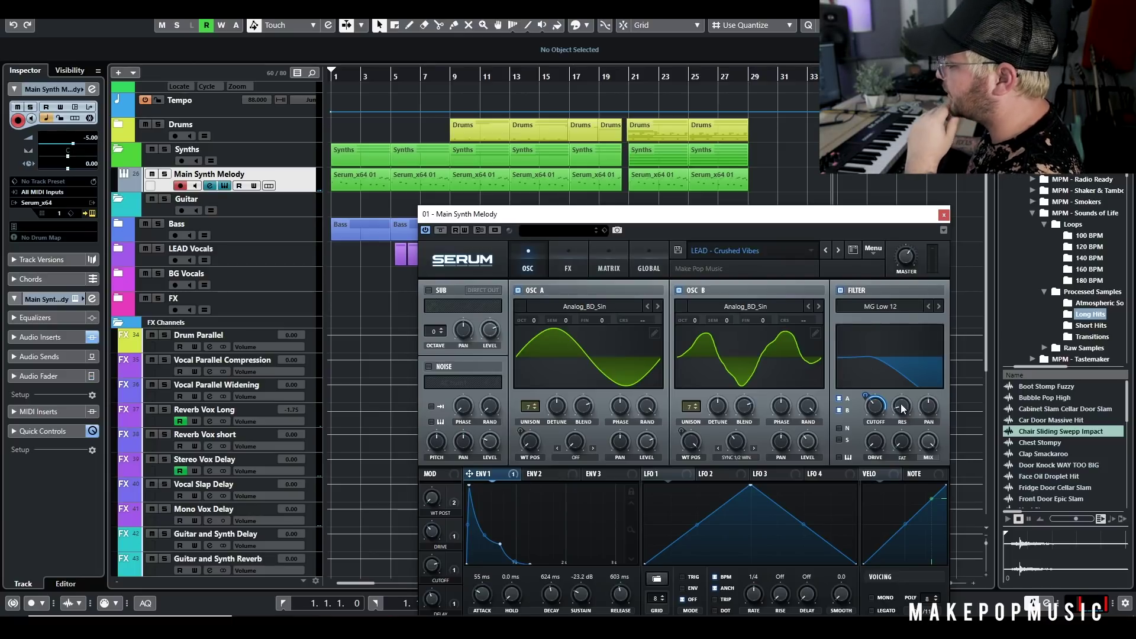
{"action": "left_click_drag", "start_coordinate": [873, 414], "coordinate": [876, 420]}
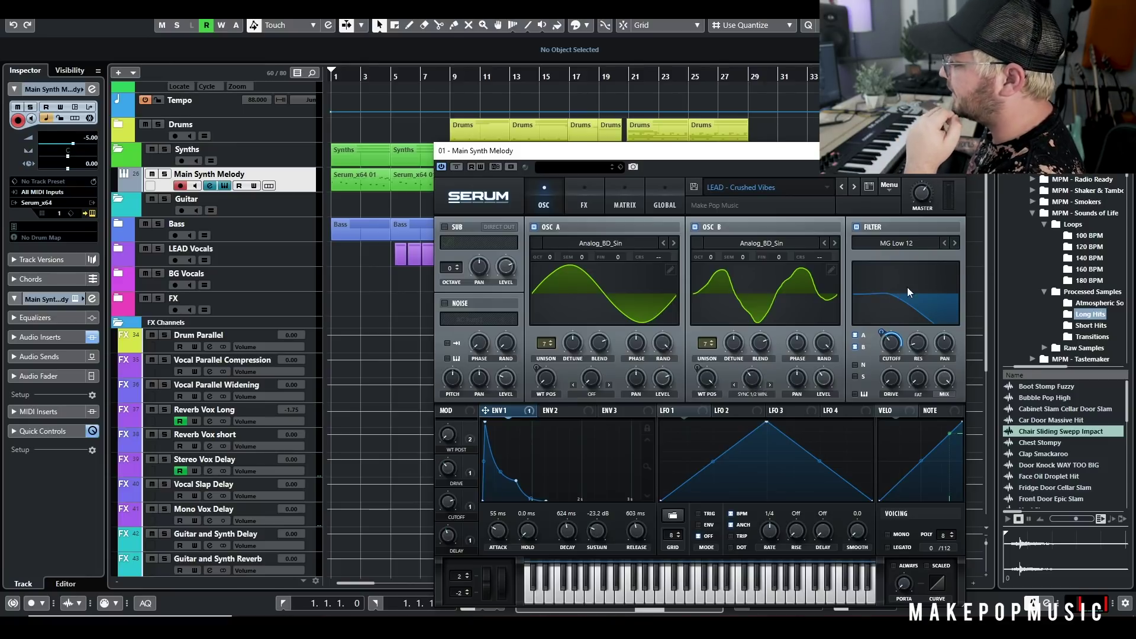
- Switch the EQ, distortion, delay, reverb and filter effects back on one after another in the Main Synth Melody patch
{"action": "left_click", "coordinate": [596, 193]}
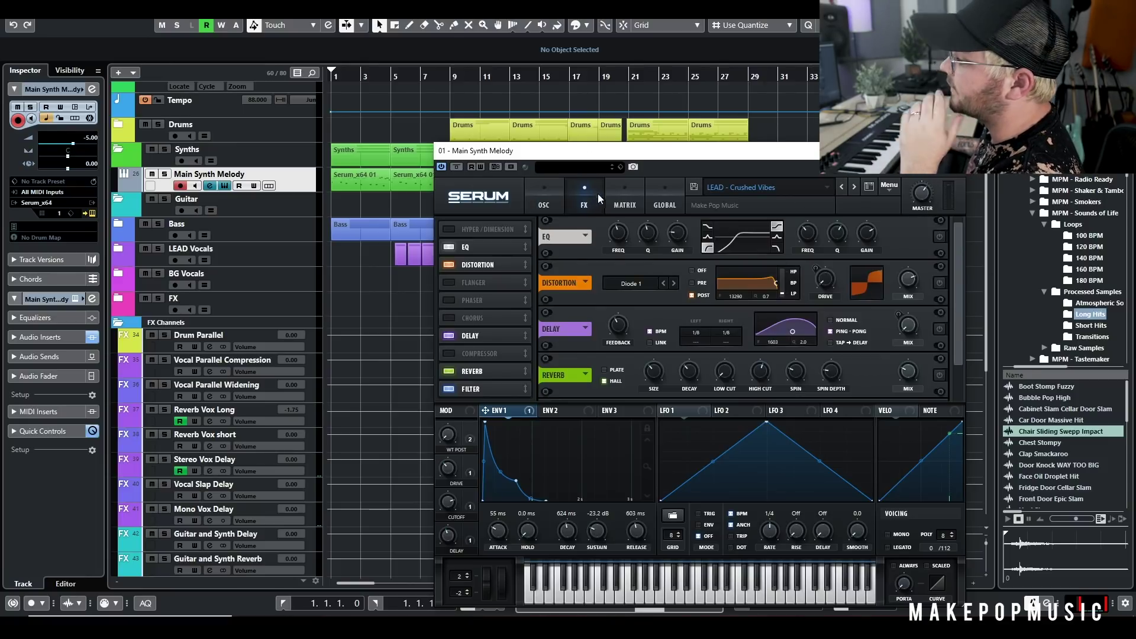
{"action": "left_click", "coordinate": [939, 237]}
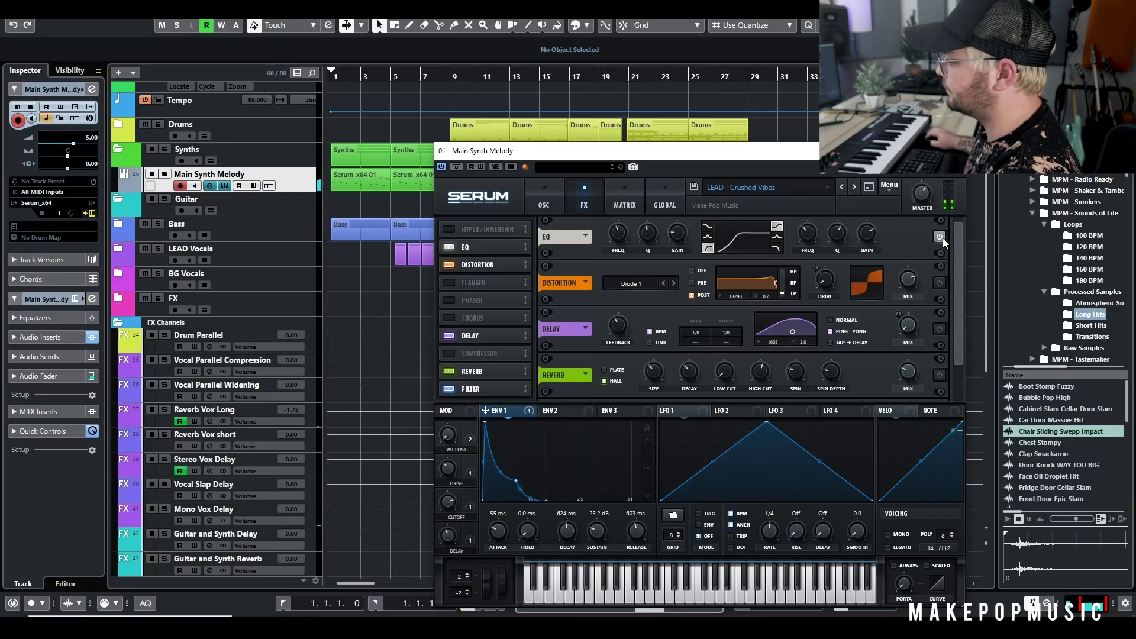
{"action": "left_click", "coordinate": [940, 280]}
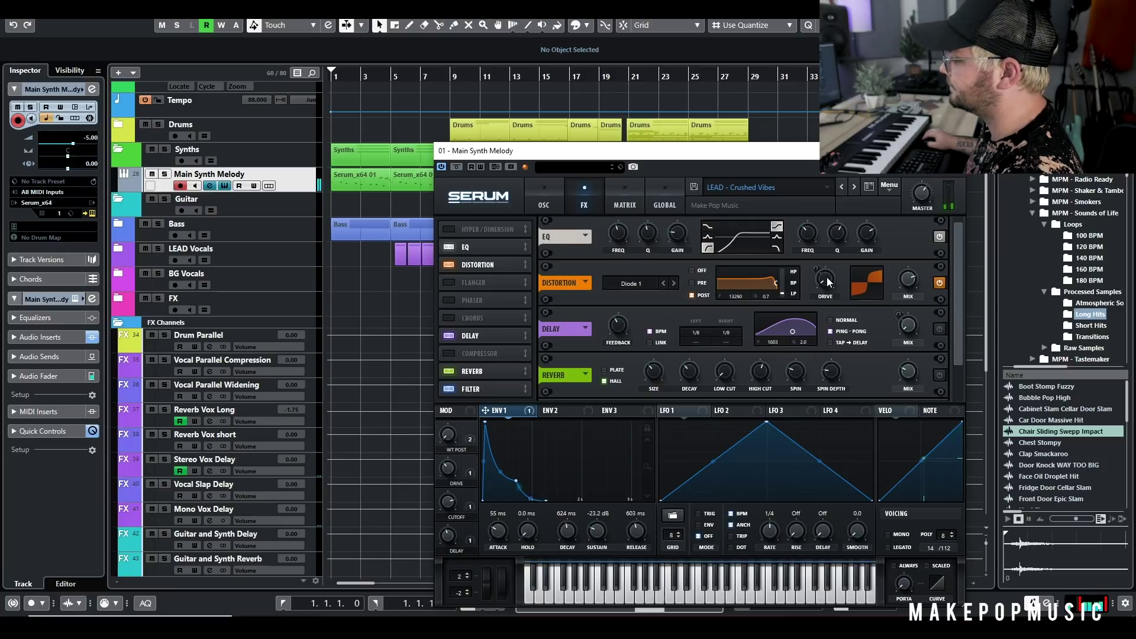
{"action": "mouse_move", "coordinate": [823, 277]}
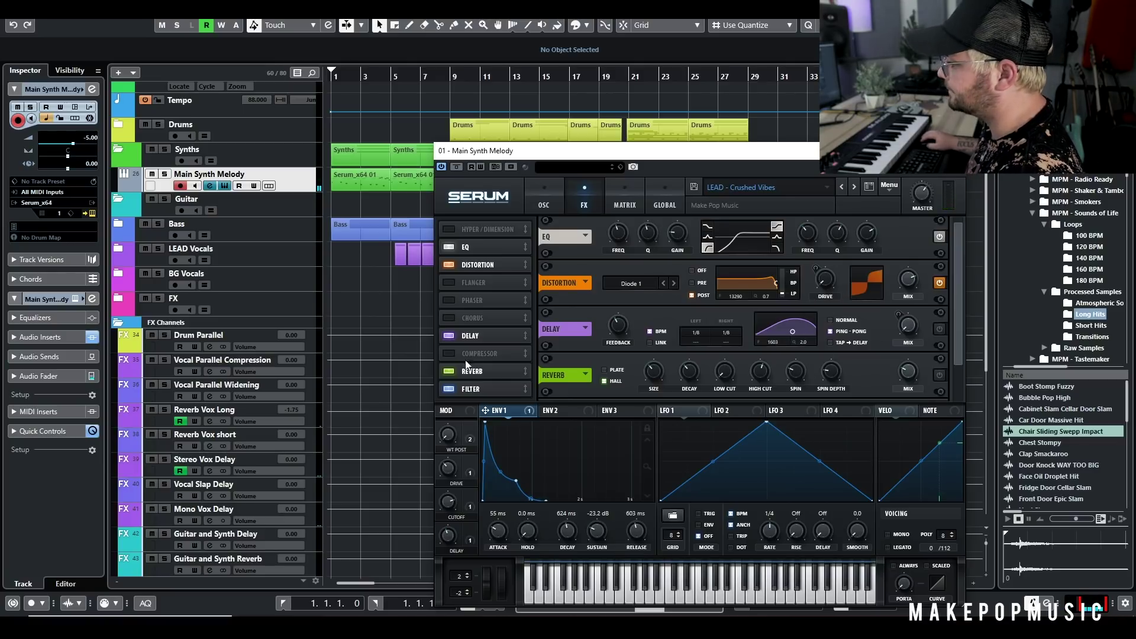
{"action": "left_click", "coordinate": [941, 328]}
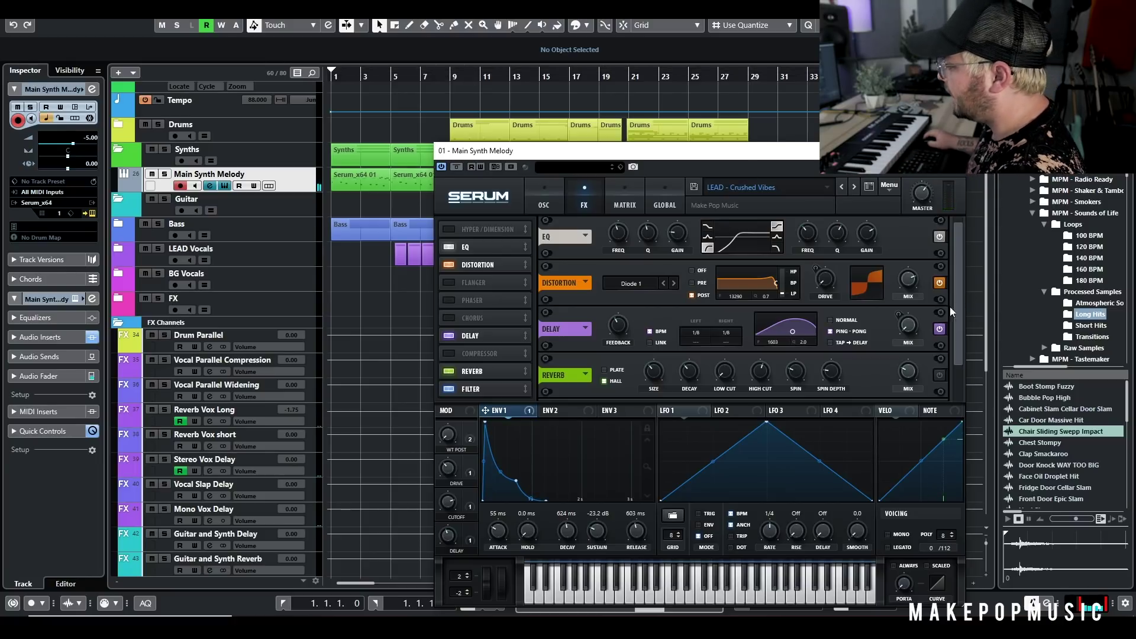
{"action": "left_click_drag", "start_coordinate": [954, 300], "coordinate": [955, 351]}
{"action": "left_click", "coordinate": [941, 331]}
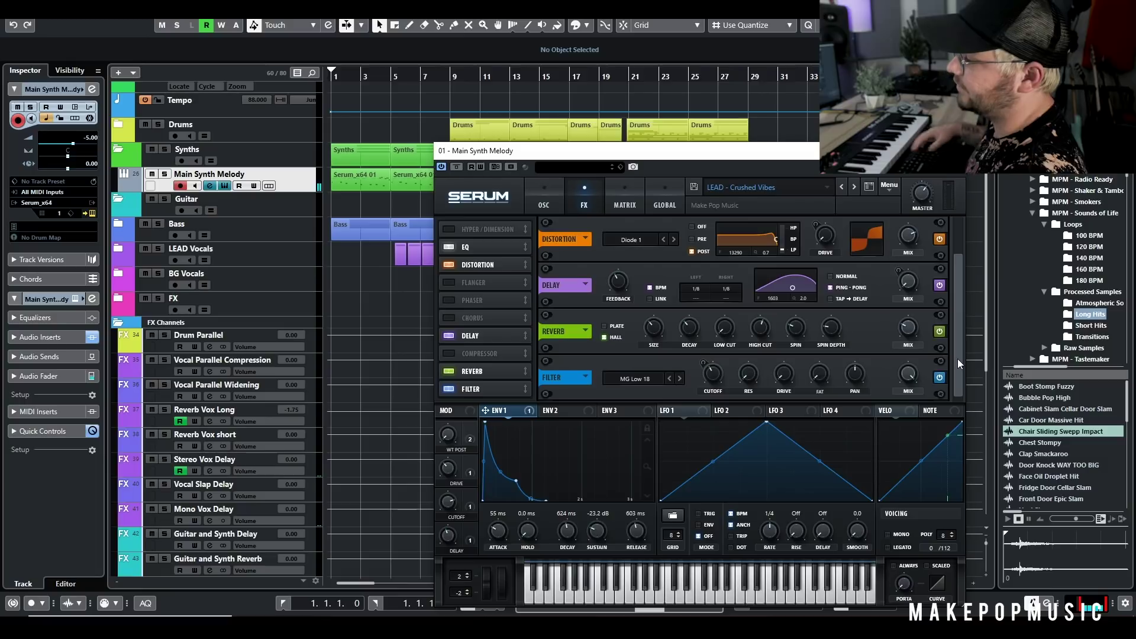
- Play the arrangement from the start, close the Main Synth Melody's Serum window, show the track visibility list and stop playback
{"action": "key", "text": "h"}
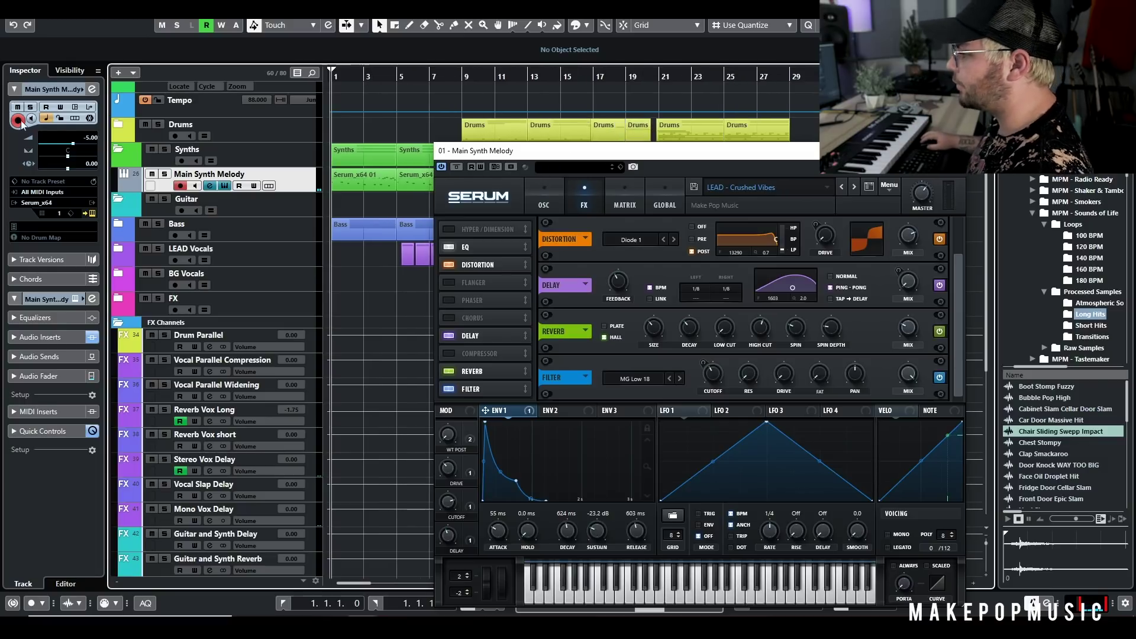
{"action": "key", "text": "space"}
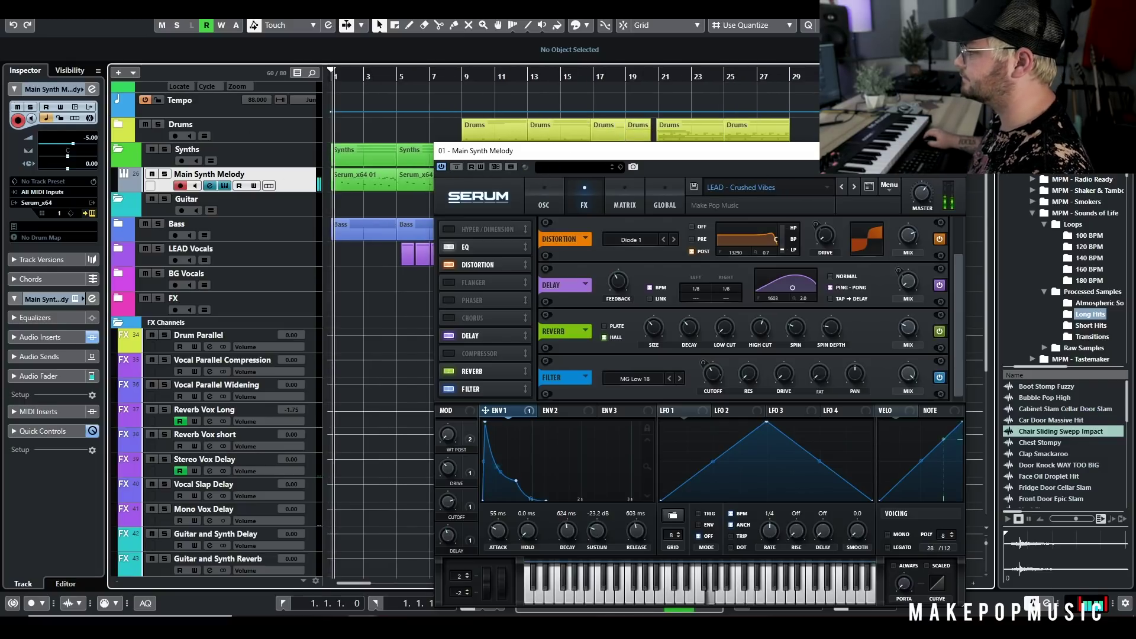
{"action": "left_click", "coordinate": [959, 150]}
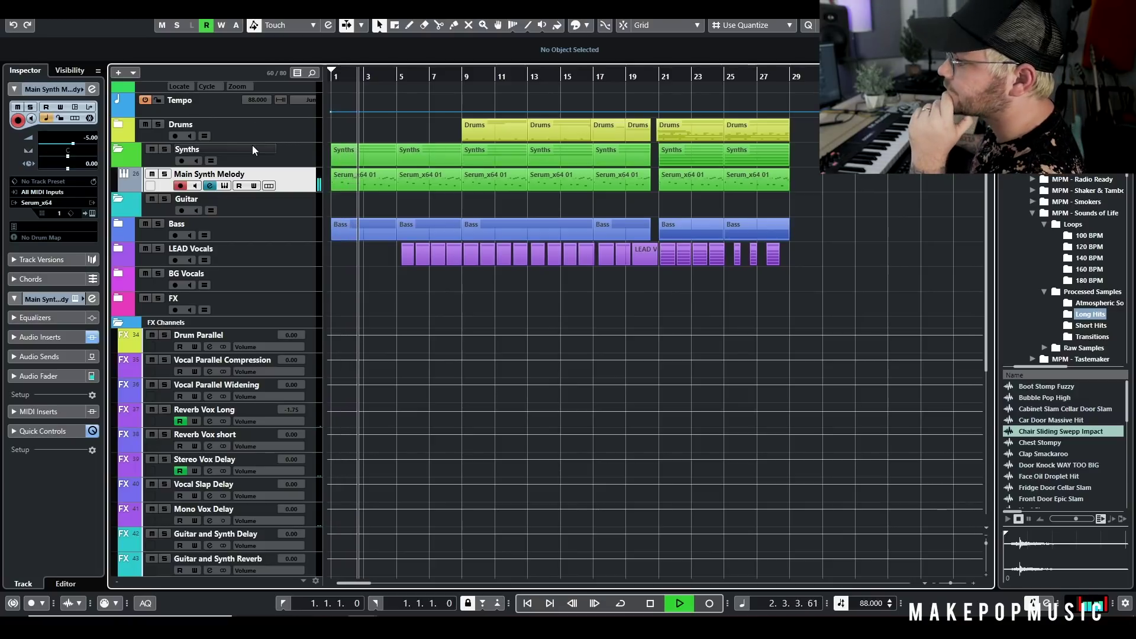
{"action": "left_click", "coordinate": [69, 70]}
{"action": "key", "text": "space"}
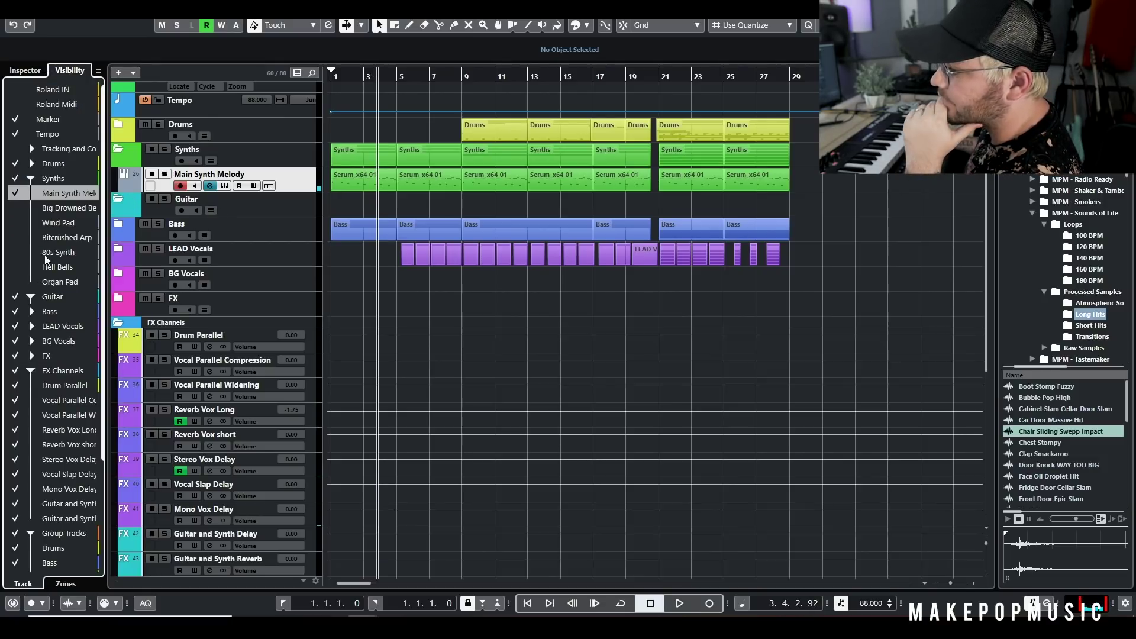
- Expand the Bass folder, enable its Bass Pad track and return the playhead to the start of the project
{"action": "left_click", "coordinate": [120, 224]}
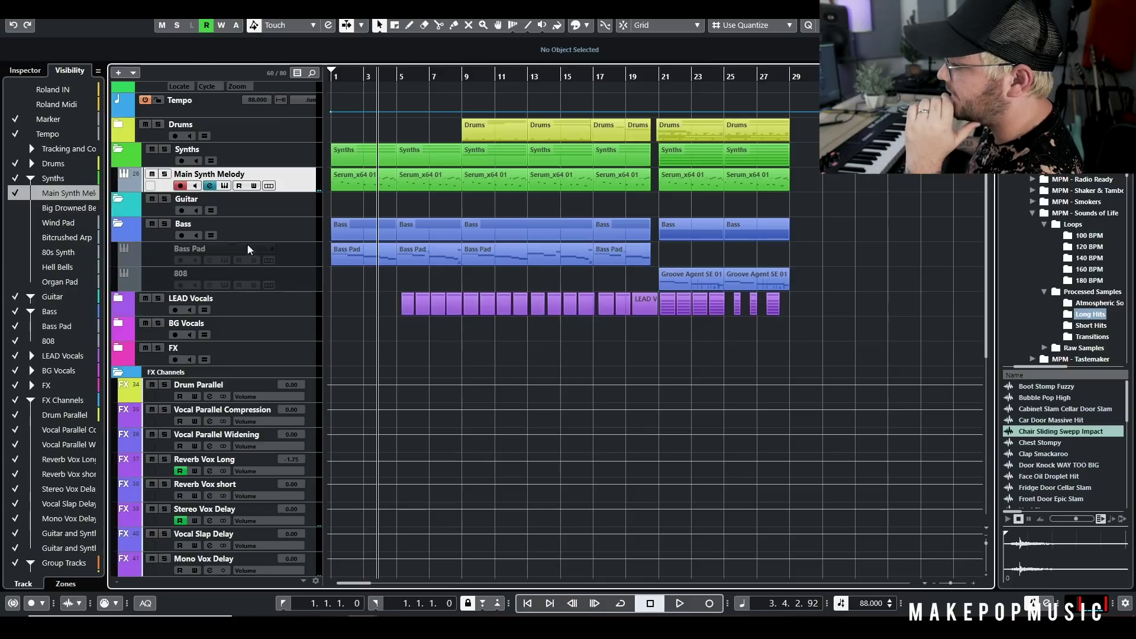
{"action": "right_click", "coordinate": [291, 253]}
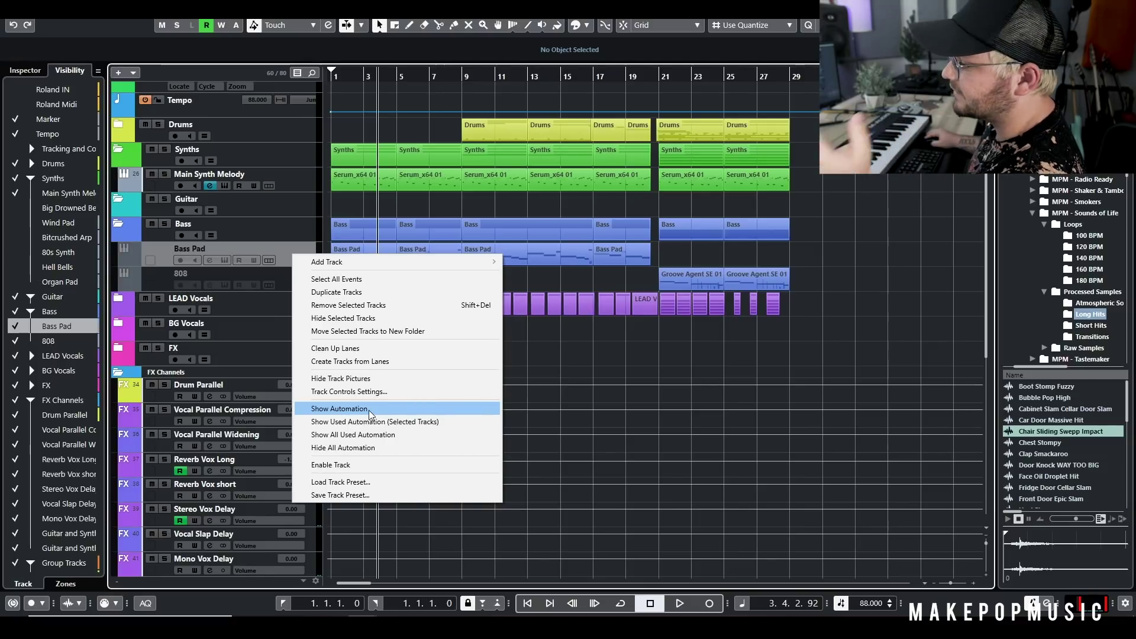
{"action": "left_click", "coordinate": [370, 467]}
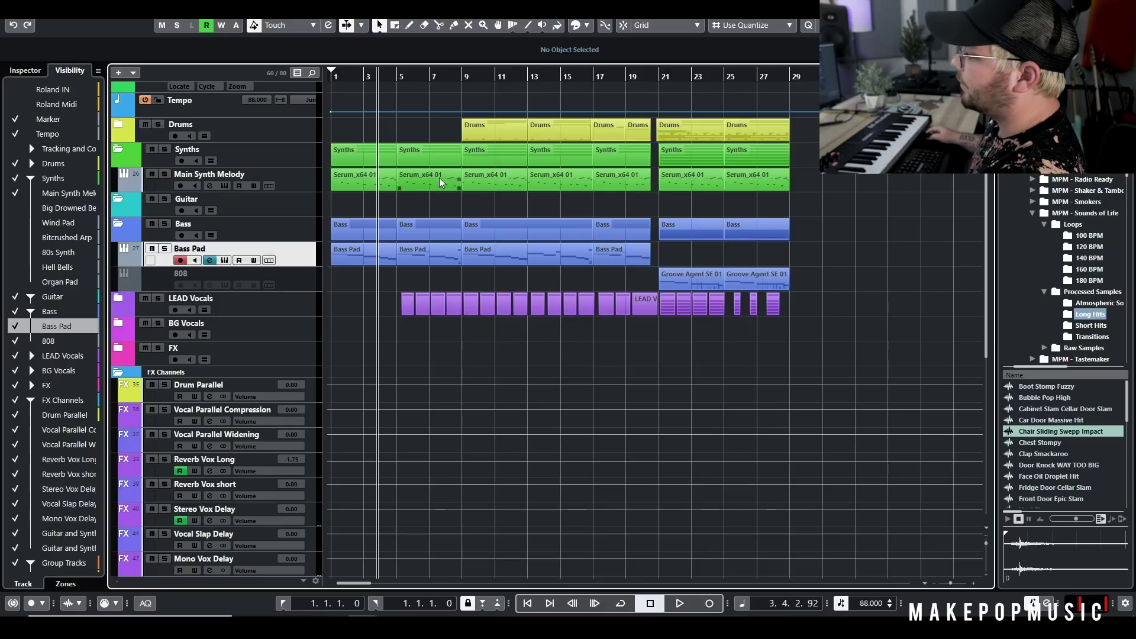
{"action": "key", "text": "Home"}
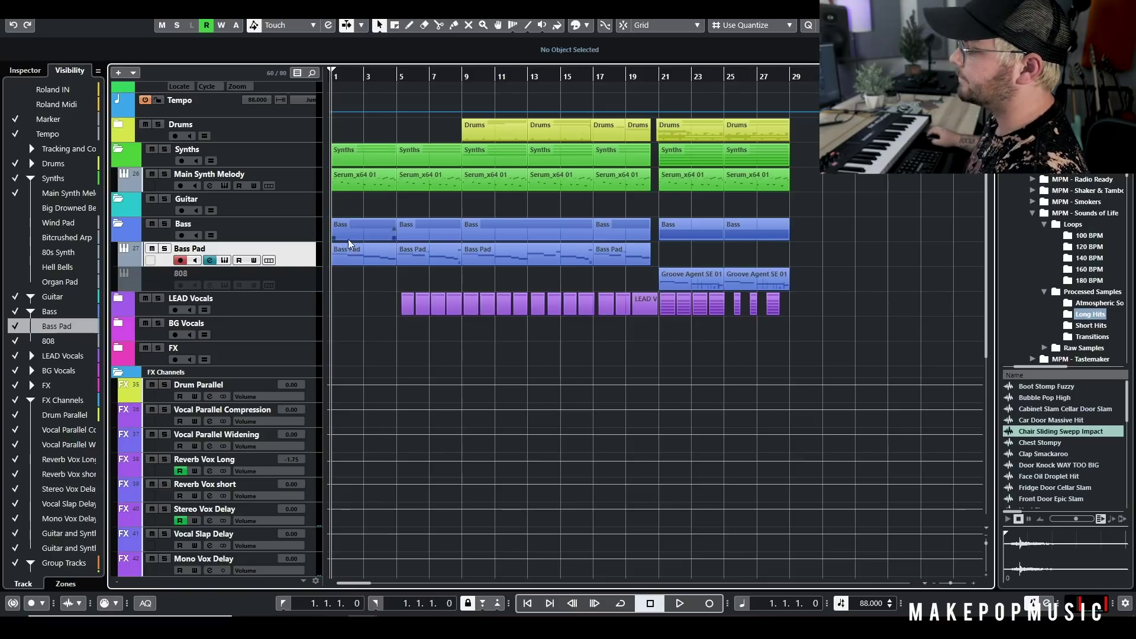
- Open the Bass Pad track's Serum instrument and move its window up and away from the track list
{"action": "left_click", "coordinate": [228, 261]}
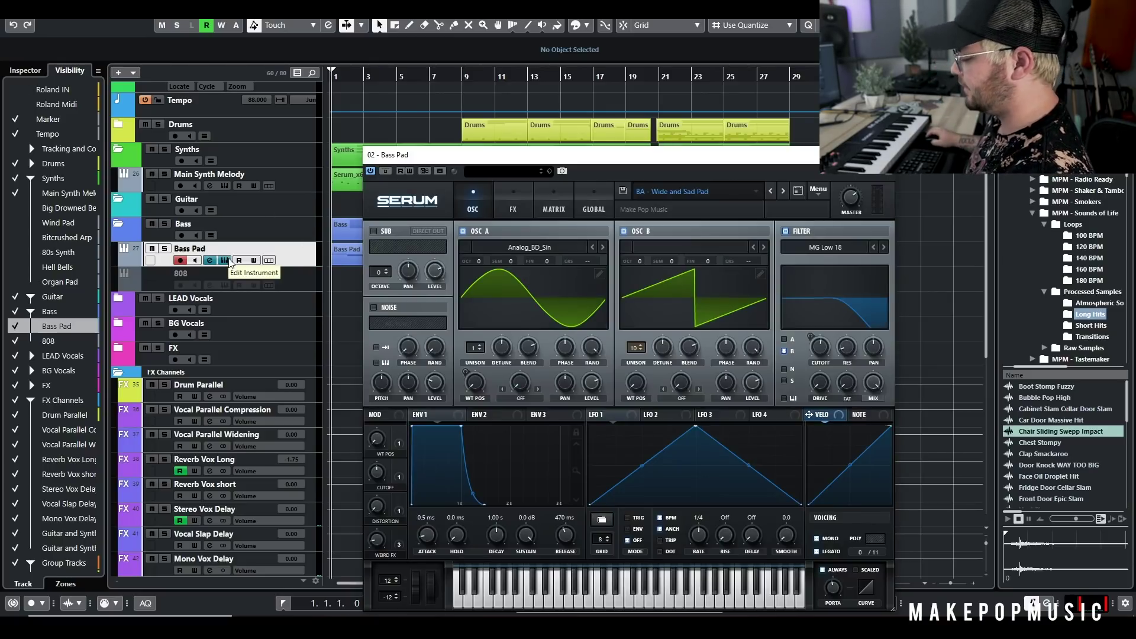
{"action": "left_click", "coordinate": [229, 261]}
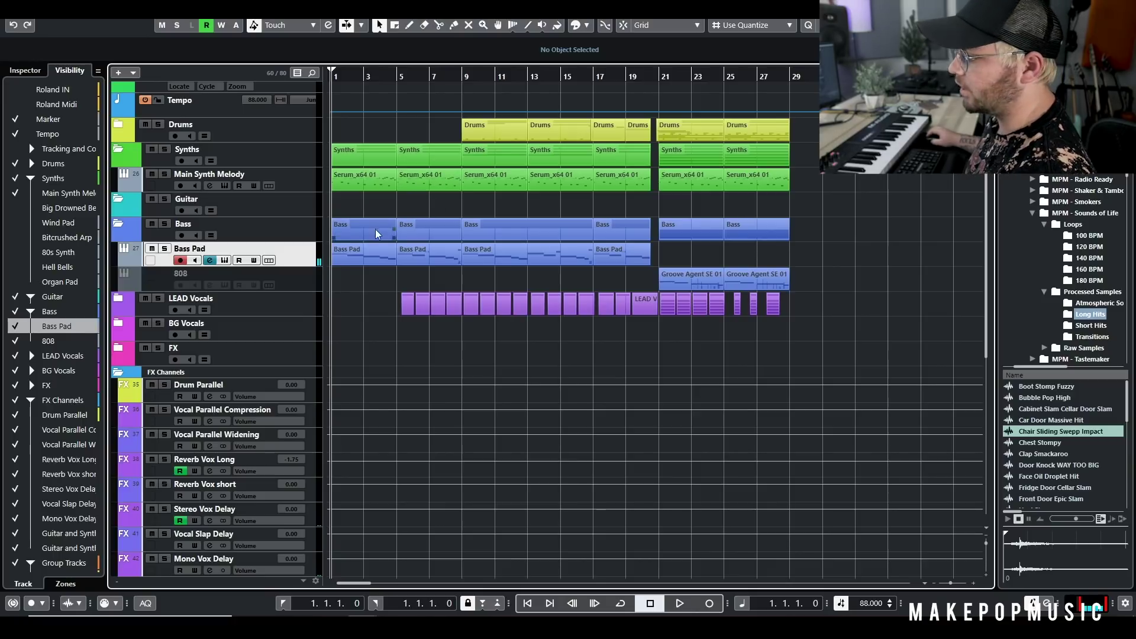
{"action": "left_click", "coordinate": [227, 261]}
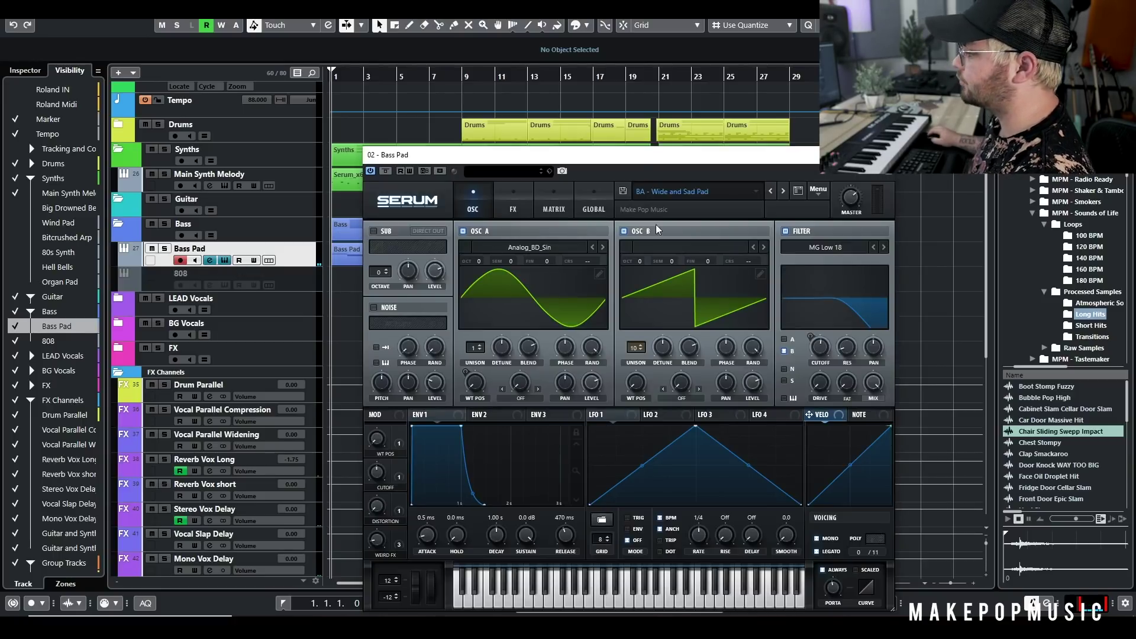
{"action": "left_click_drag", "start_coordinate": [642, 165], "coordinate": [720, 76]}
- Audition the Bass Pad patch with oscillator B and the filter switched off, and switch both back on
{"action": "left_click", "coordinate": [702, 143]}
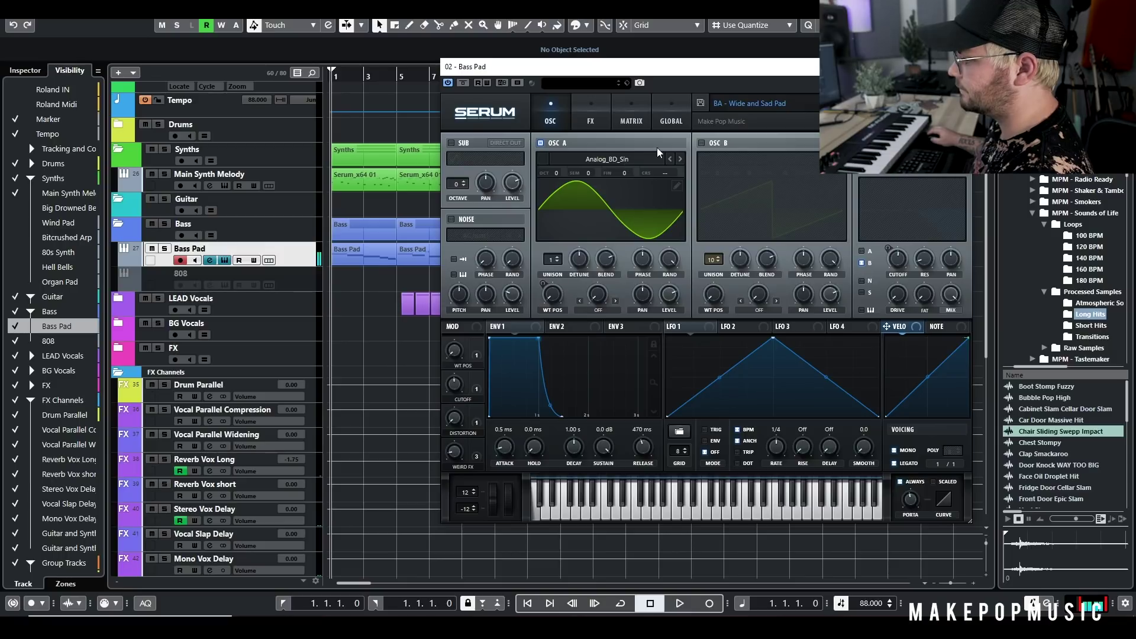
{"action": "left_click", "coordinate": [702, 144]}
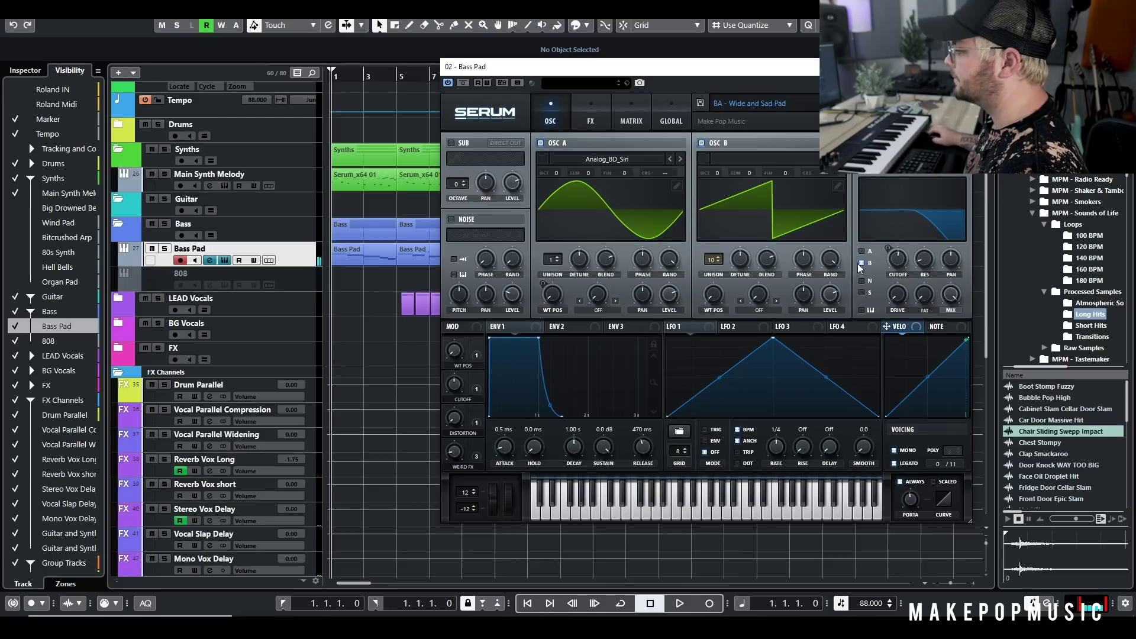
- Show the Bass Pad patch's effects and switch off the flanger, phaser and chorus
{"action": "left_click", "coordinate": [591, 116]}
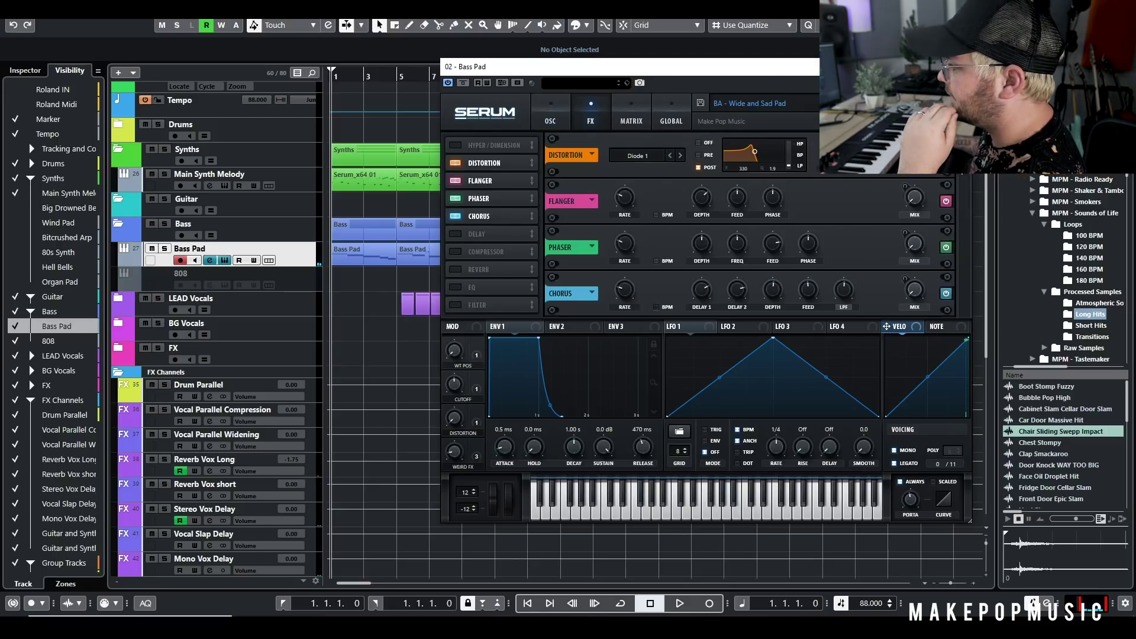
{"action": "left_click", "coordinate": [946, 248]}
{"action": "left_click", "coordinate": [946, 293]}
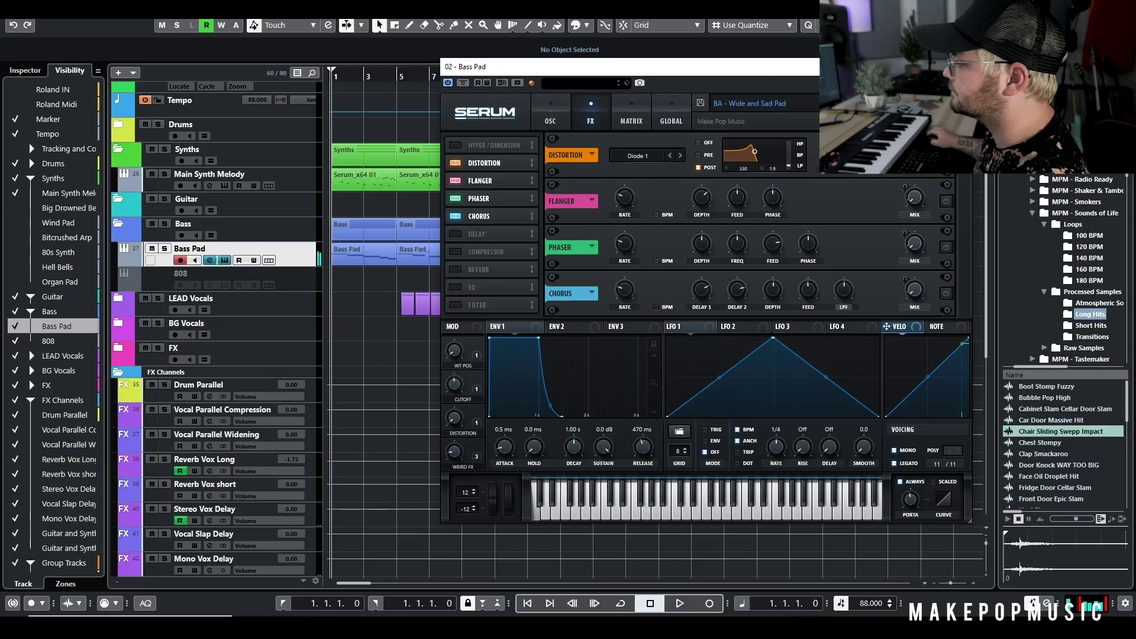
{"action": "mouse_move", "coordinate": [915, 156]}
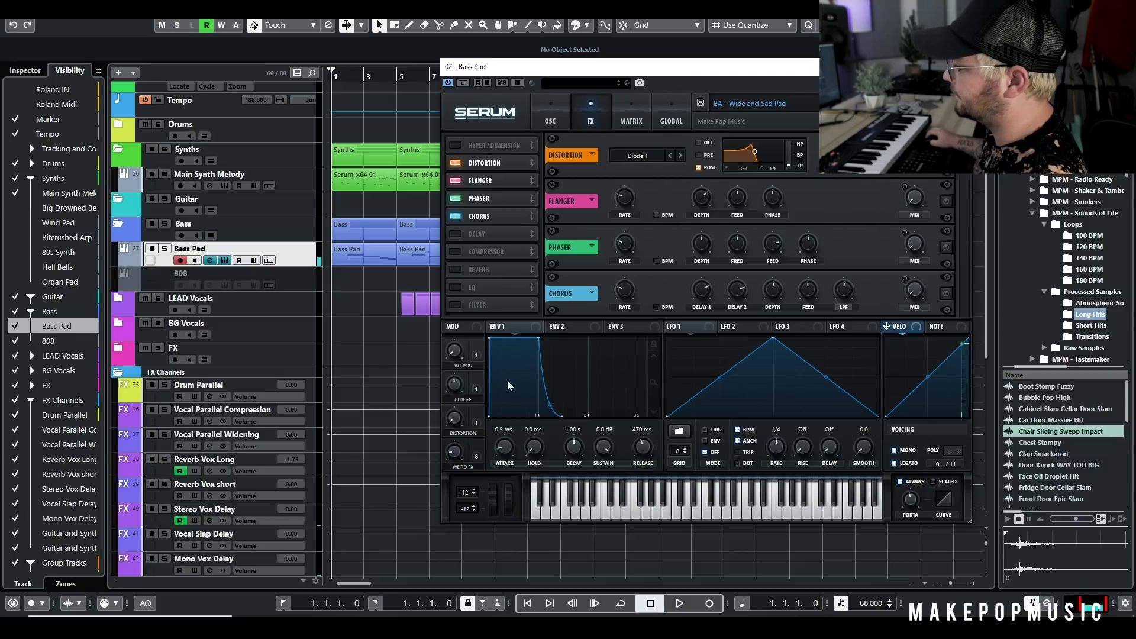
{"action": "mouse_move", "coordinate": [475, 390]}
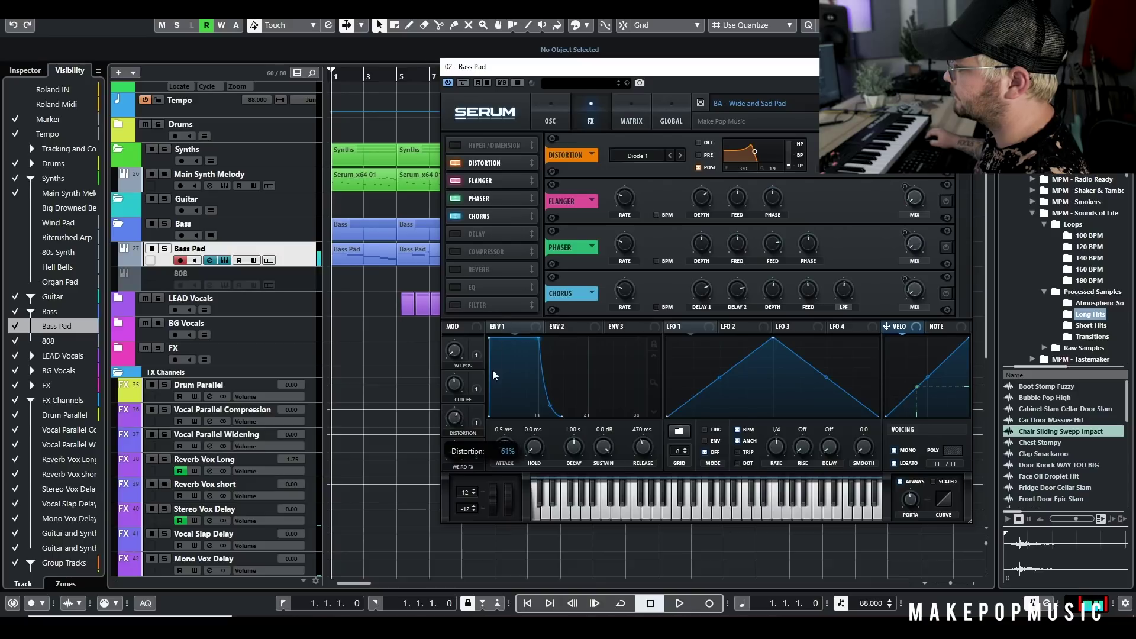
- Switch the flanger, phaser and chorus back on in the Bass Pad patch
{"action": "left_click", "coordinate": [946, 201]}
{"action": "left_click", "coordinate": [946, 247]}
{"action": "left_click", "coordinate": [946, 293]}
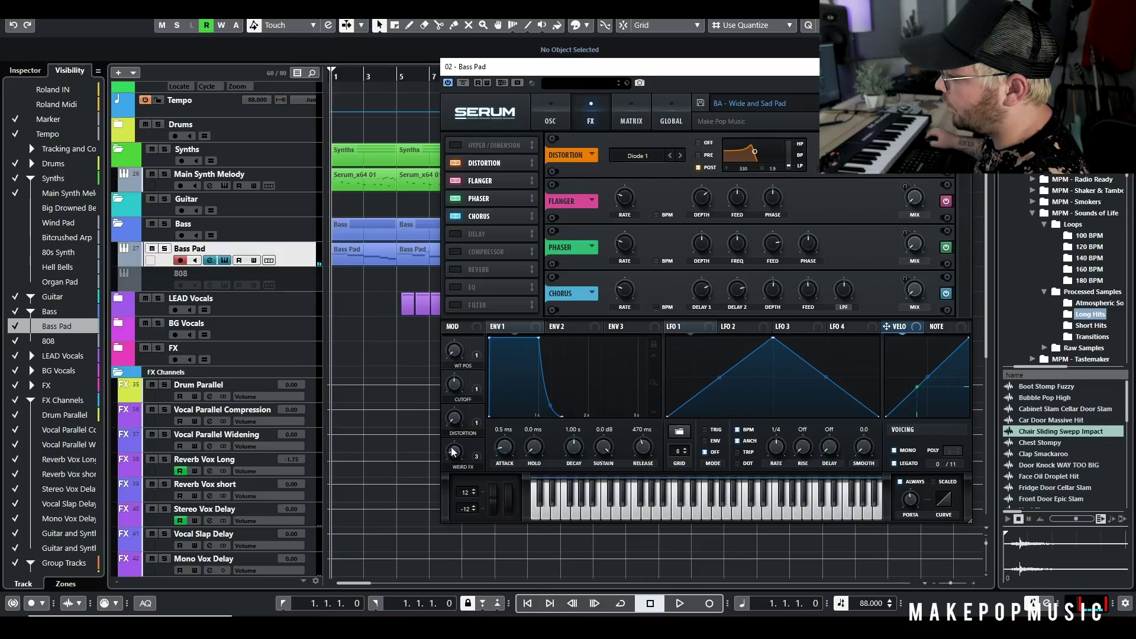
- Examine the Weird FX macro and the flanger's mix setting in the Bass Pad patch, leaving without further edits
{"action": "mouse_move", "coordinate": [454, 454]}
{"action": "scroll", "coordinate": [454, 454], "scroll_direction": "up", "scroll_amount": 5}
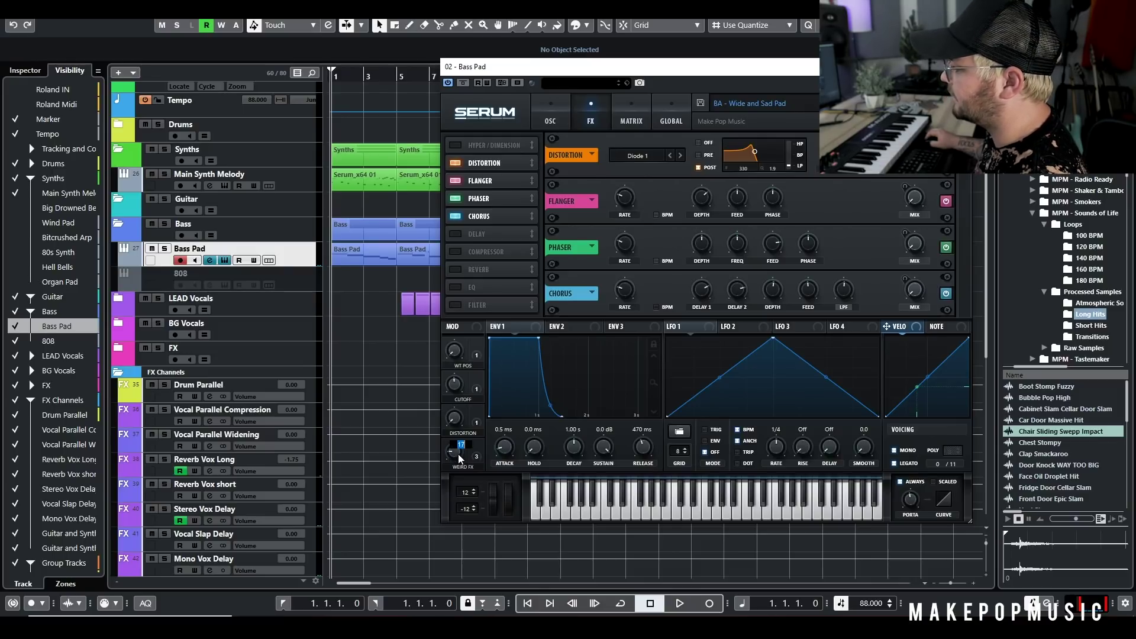
{"action": "right_click", "coordinate": [911, 204]}
{"action": "key", "text": "Escape"}
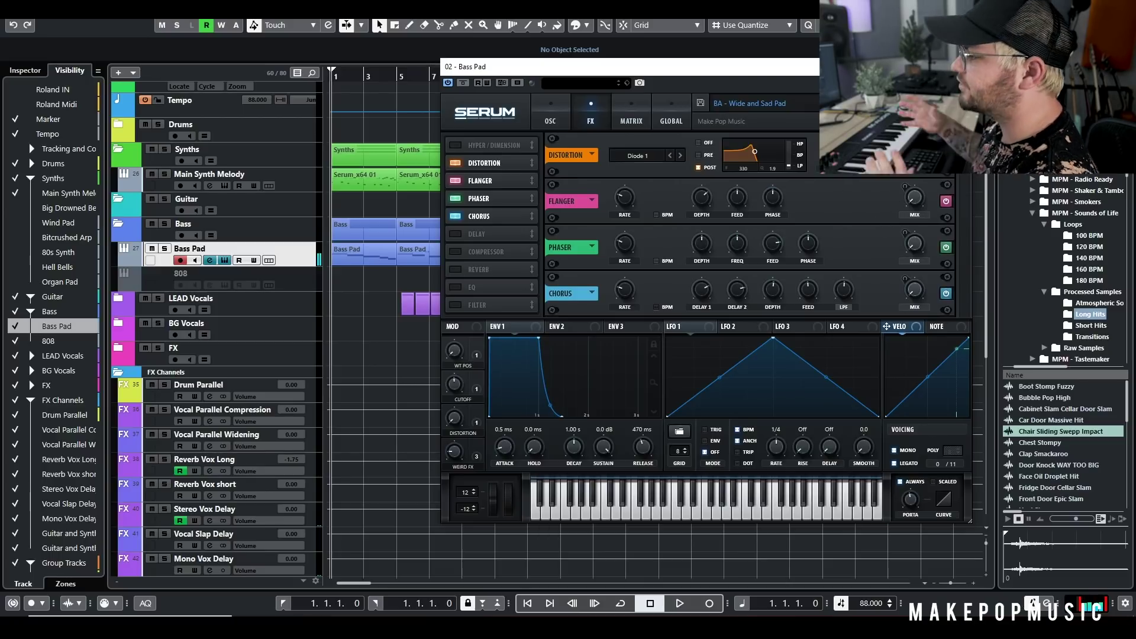
- Return the Bass Pad patch to its oscillators, close it, and play the song's opening with the synth melody and bass together
{"action": "left_click", "coordinate": [565, 113]}
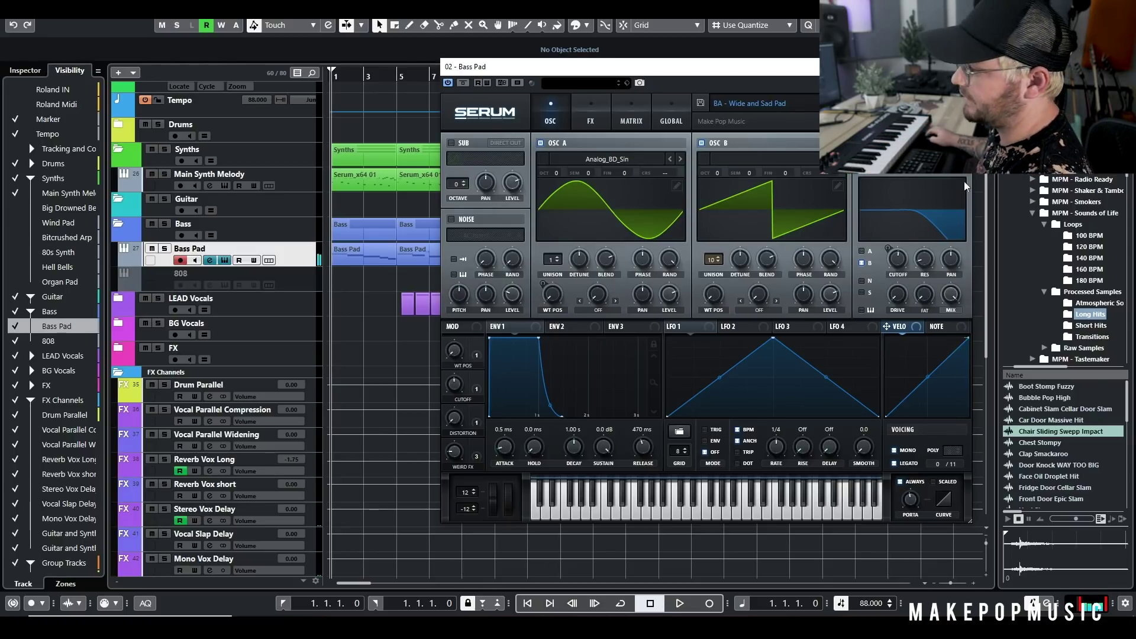
{"action": "left_click", "coordinate": [976, 66]}
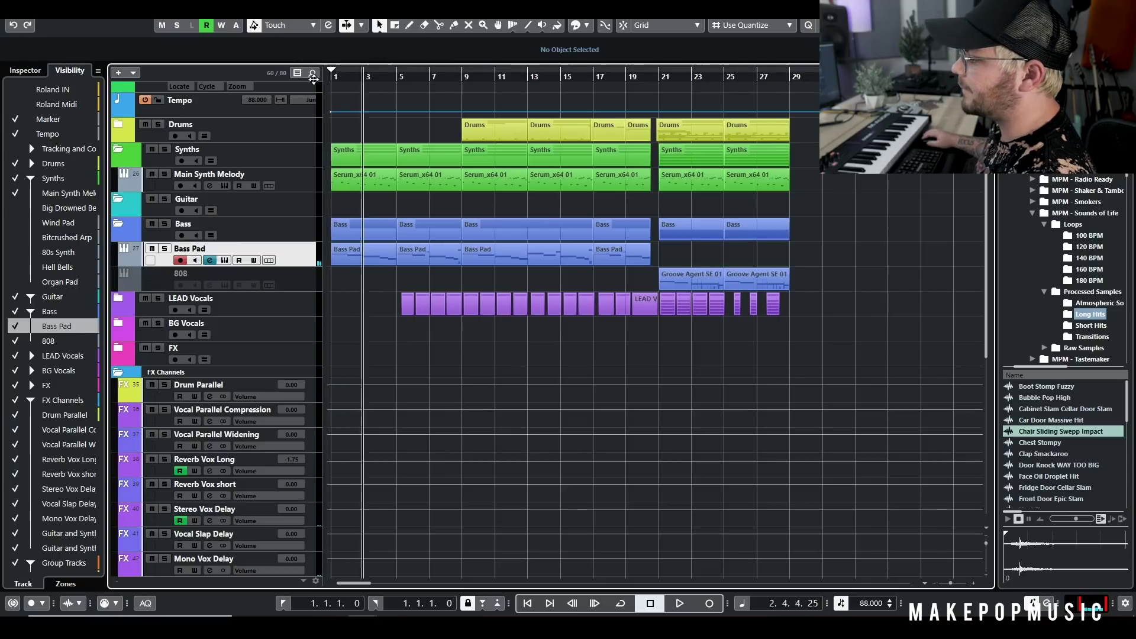
{"action": "key", "text": "space"}
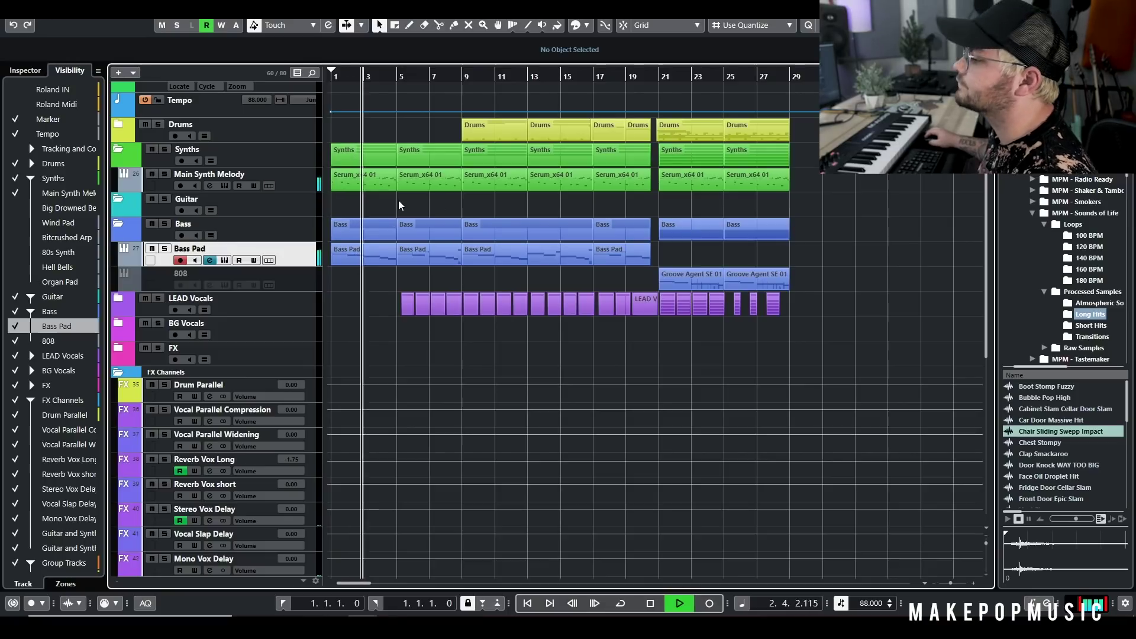
{"action": "scroll", "coordinate": [394, 204], "scroll_direction": "up", "scroll_amount": 1}
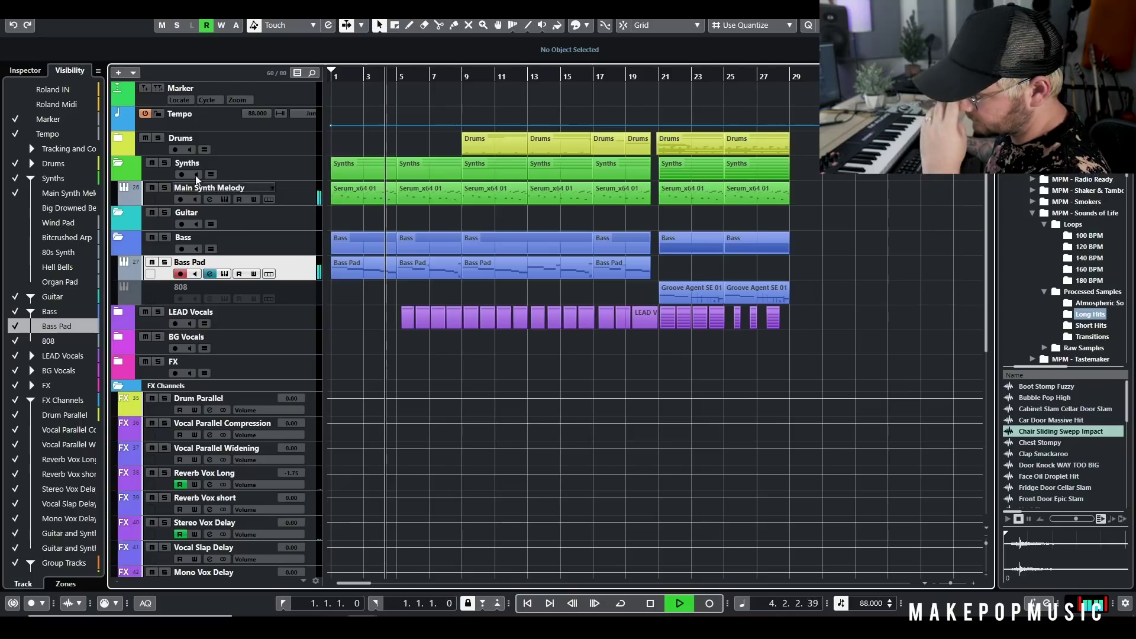
{"action": "key", "text": "space"}
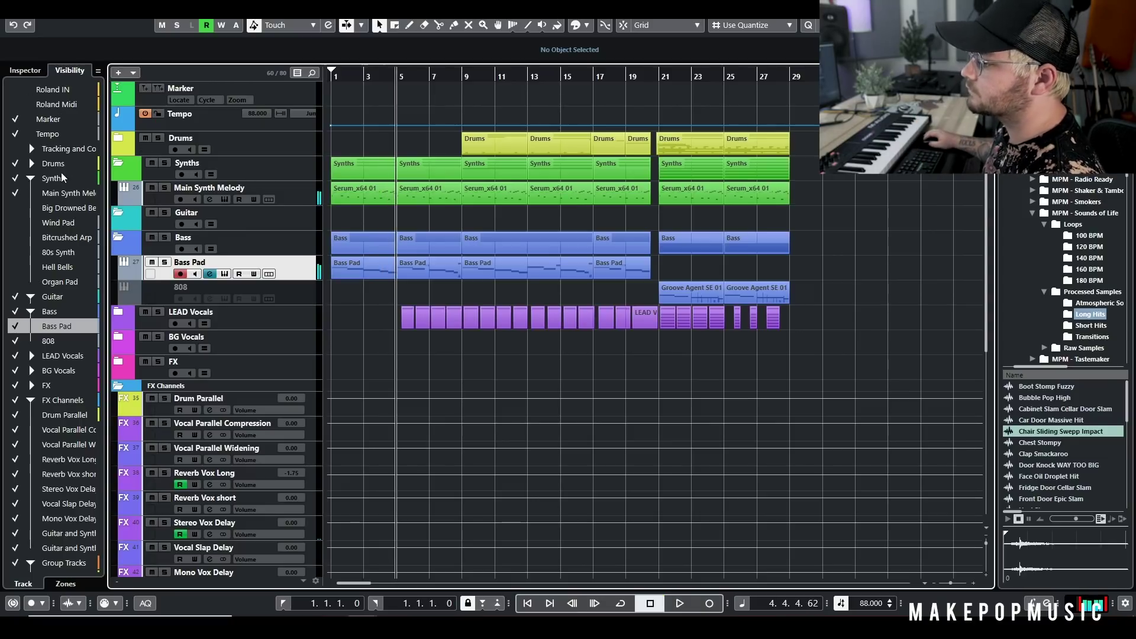
- Show the hidden Big Drowned Bell track in the project and enable it
{"action": "left_click", "coordinate": [14, 207]}
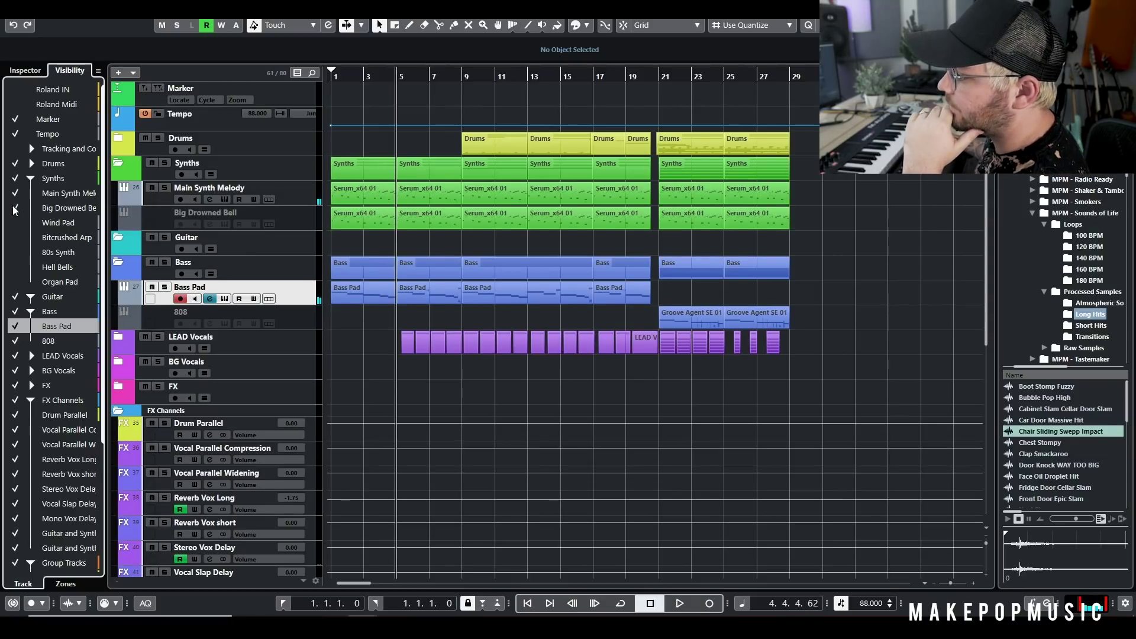
{"action": "right_click", "coordinate": [294, 228]}
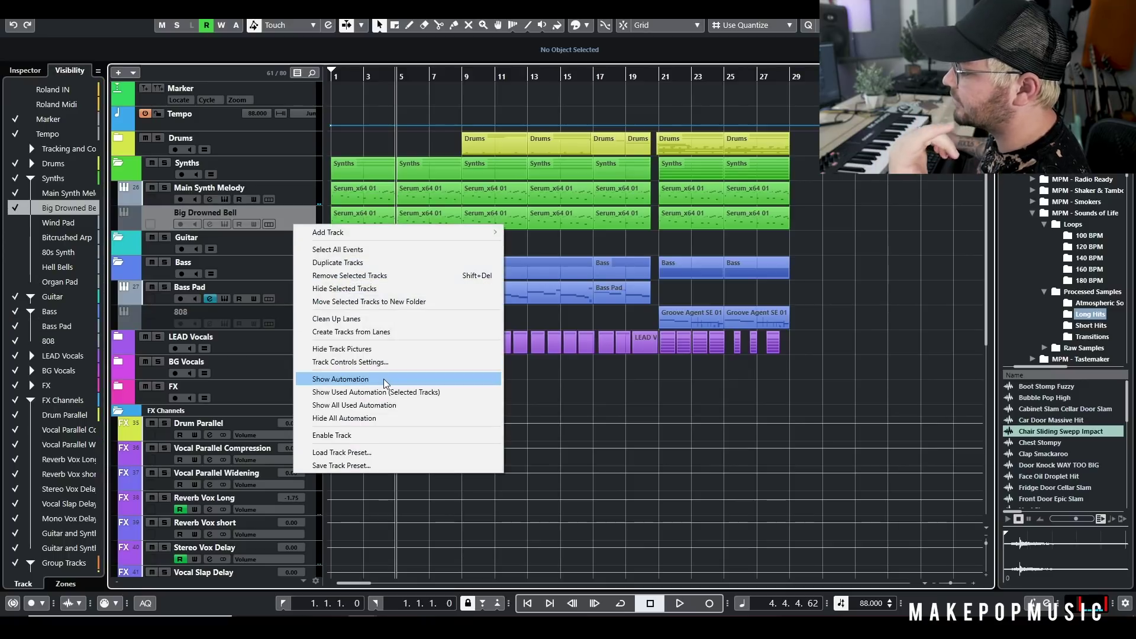
{"action": "left_click", "coordinate": [379, 439]}
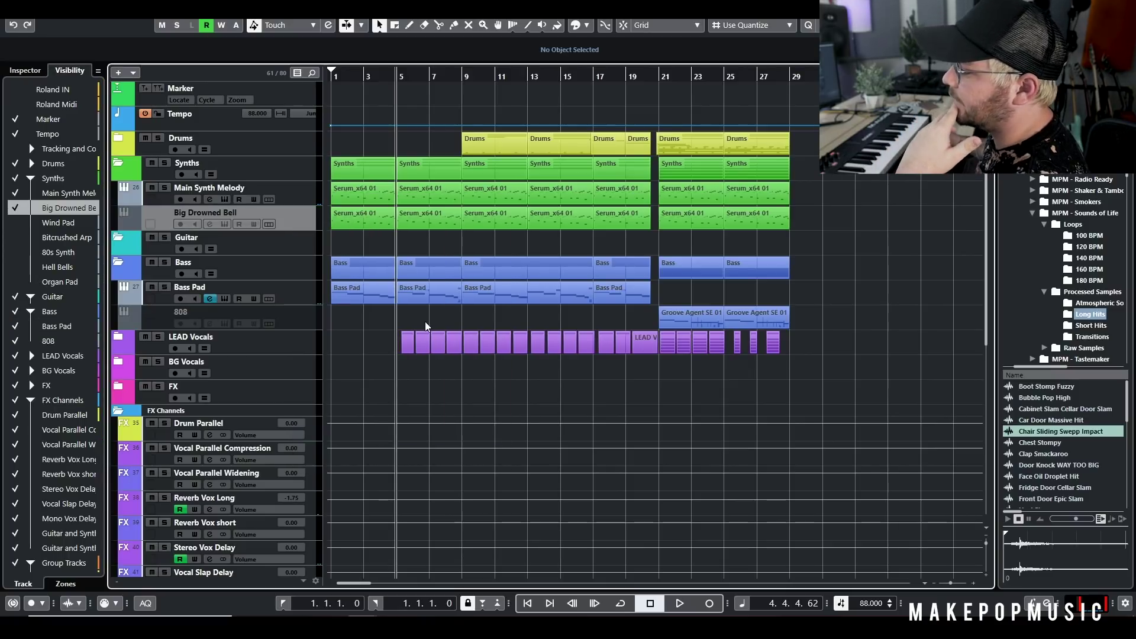
- Open the Big Drowned Bell track's Serum patch and solo the track
{"action": "left_click", "coordinate": [225, 224]}
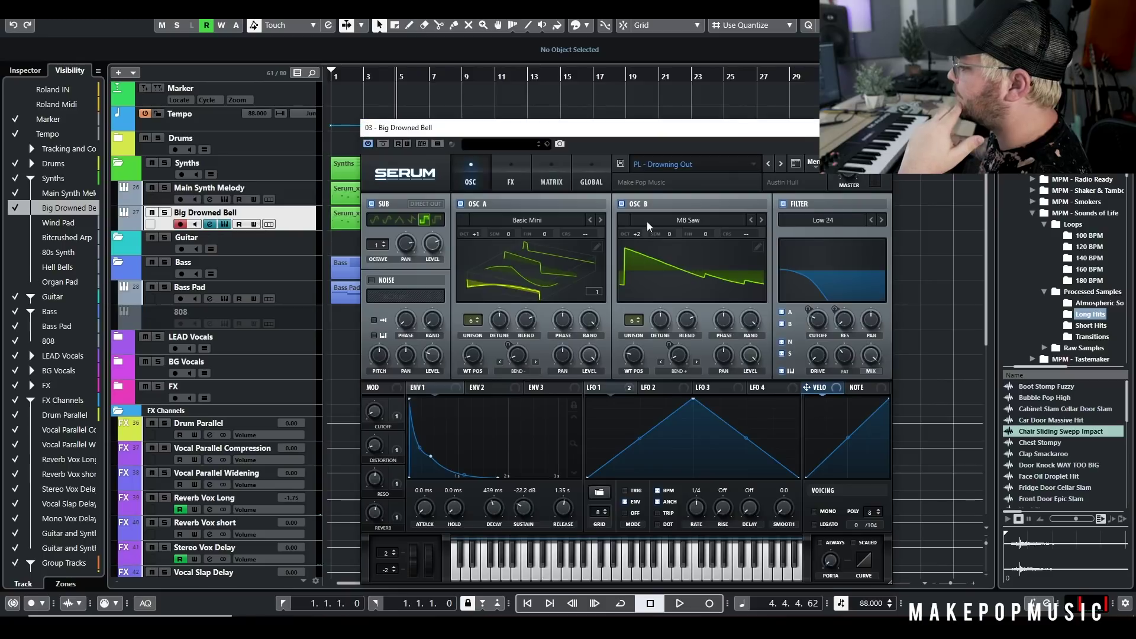
{"action": "left_click", "coordinate": [165, 214]}
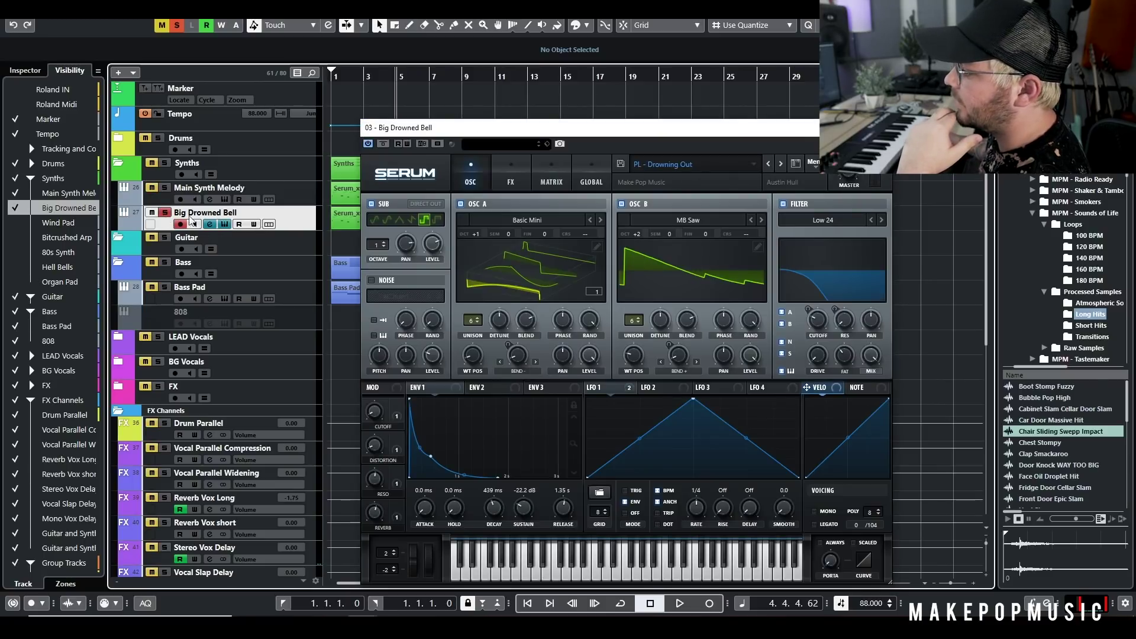
- Examine the Basic Mini and MB Saw waveforms of oscillators A and B in both display modes, and show the track's settings
{"action": "left_click", "coordinate": [545, 253]}
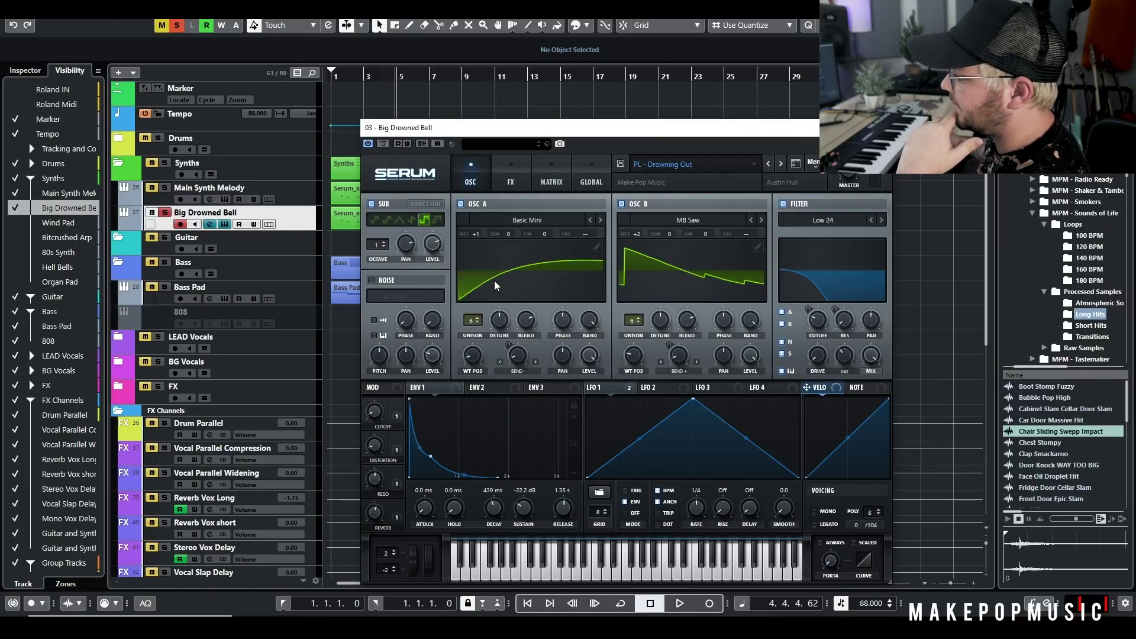
{"action": "left_click", "coordinate": [669, 257]}
{"action": "left_click", "coordinate": [663, 254]}
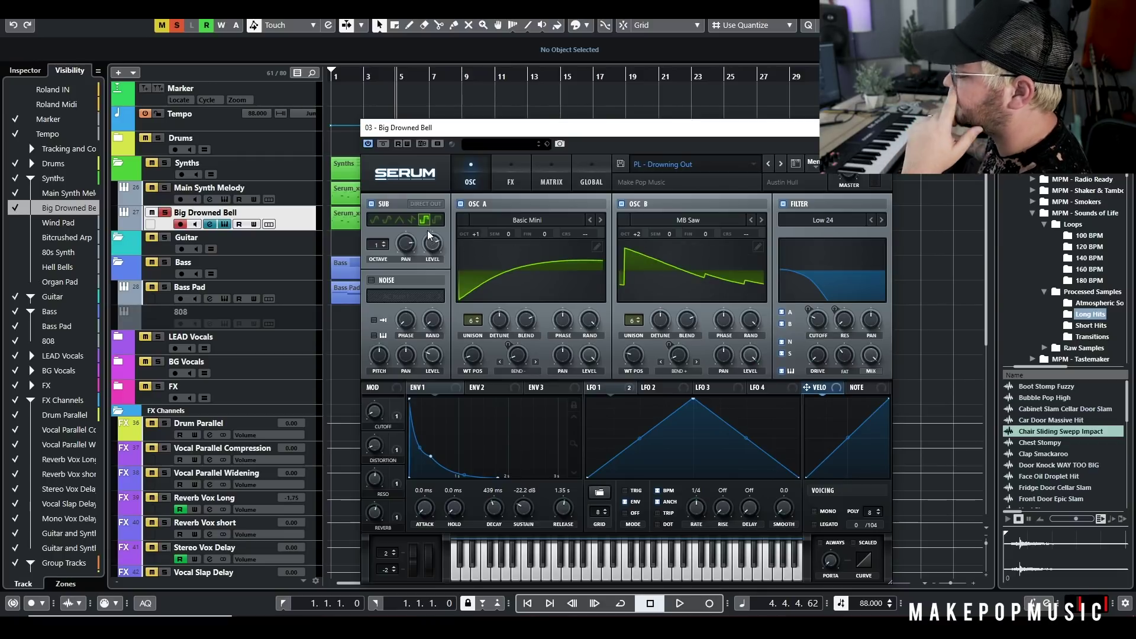
{"action": "left_click", "coordinate": [25, 71]}
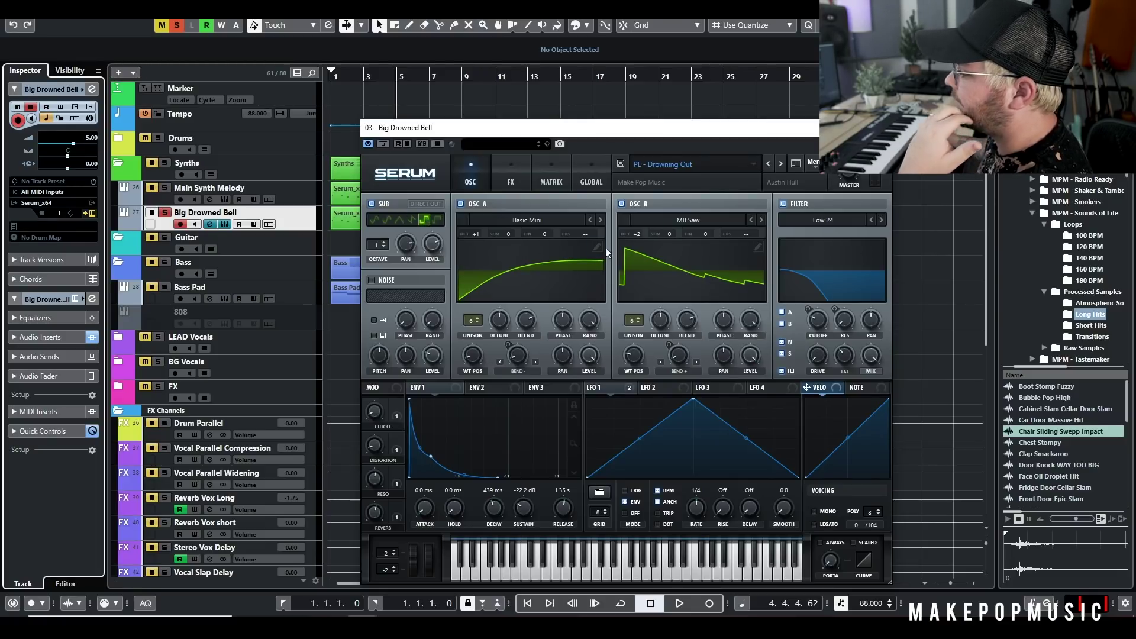
{"action": "left_click", "coordinate": [481, 282]}
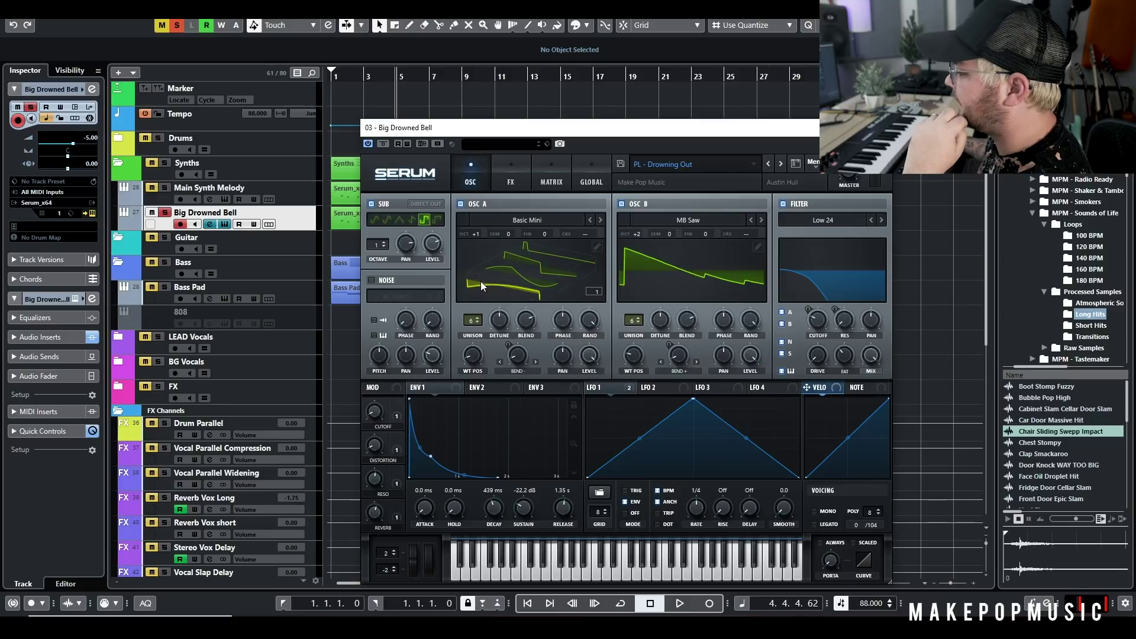
{"action": "left_click", "coordinate": [651, 267]}
{"action": "left_click", "coordinate": [658, 266]}
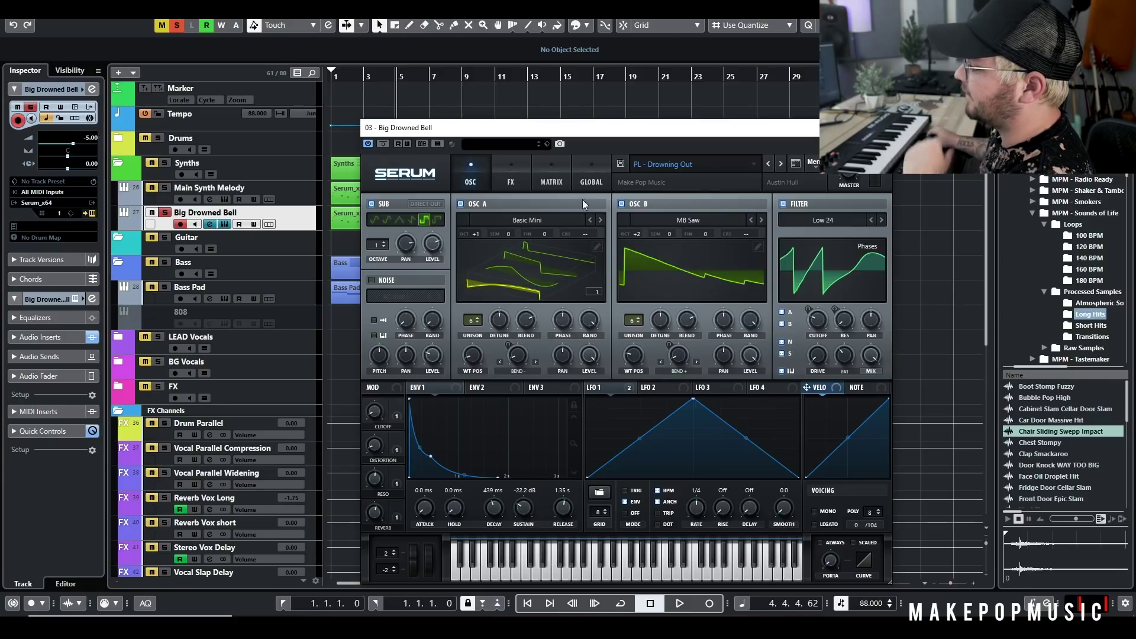
- Switch off the filter, oscillator B and oscillator A in Big Drowned Bell, and audition the sub oscillator from the song's start
{"action": "left_click", "coordinate": [783, 205]}
{"action": "left_click", "coordinate": [621, 205]}
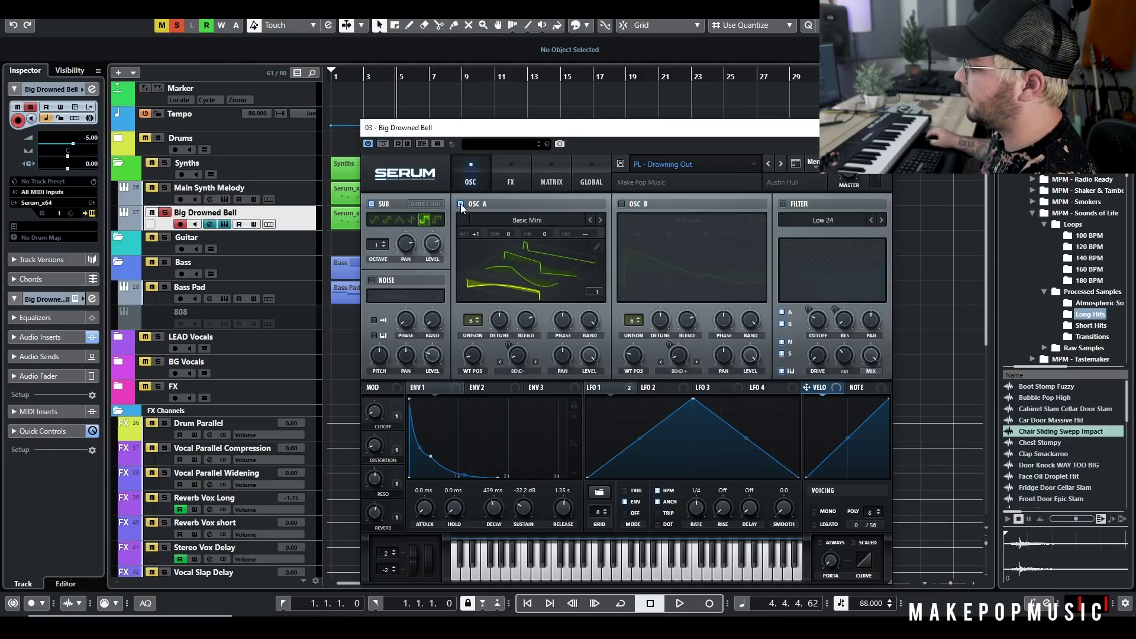
{"action": "left_click", "coordinate": [461, 203]}
{"action": "key", "text": "space"}
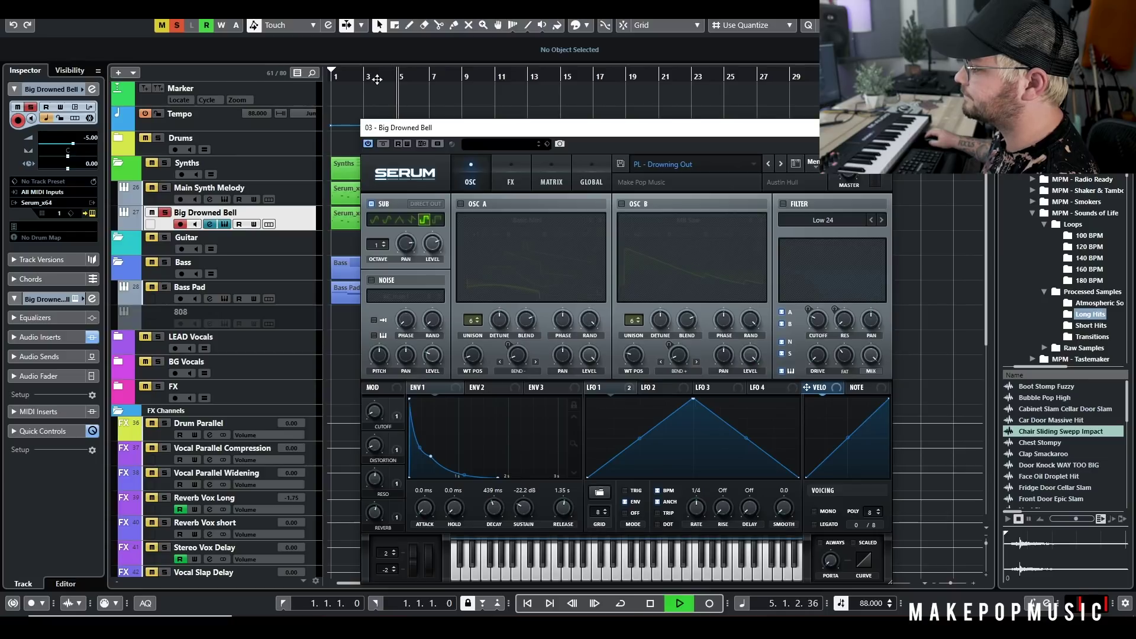
{"action": "key", "text": "Home"}
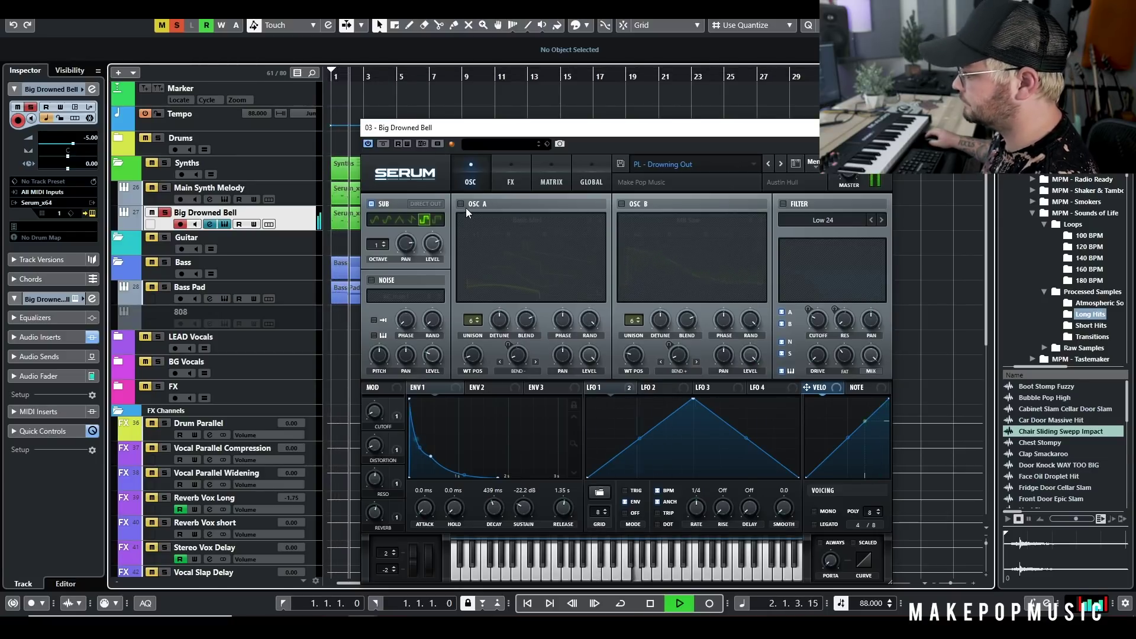
{"action": "key", "text": "space"}
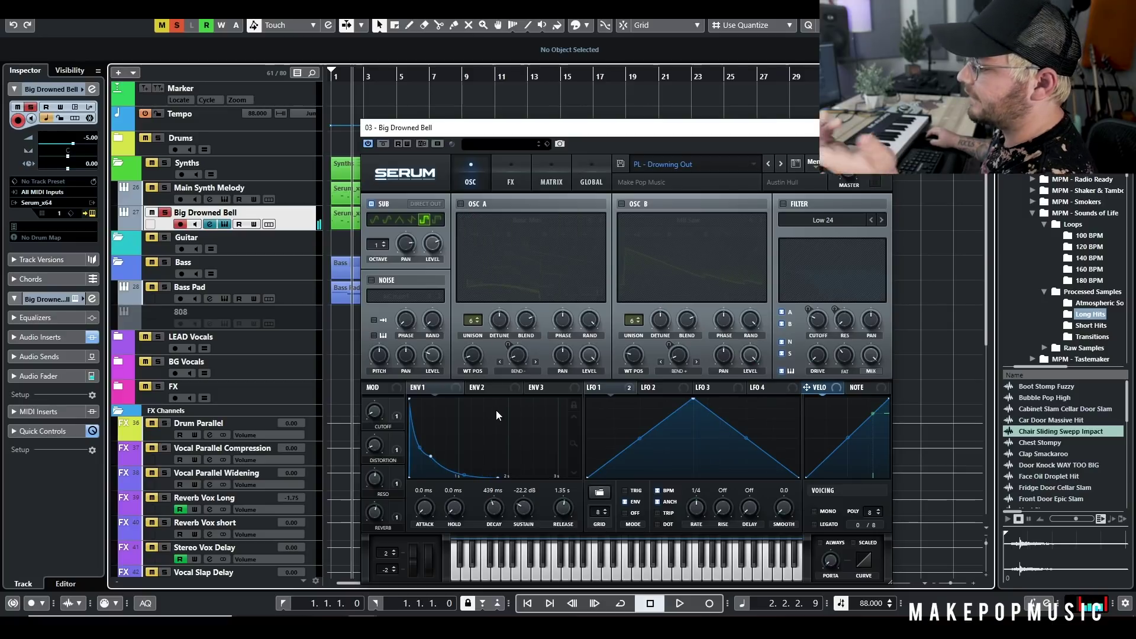
- Switch off the Big Drowned Bell patch's effects, including distortion, flanger, phaser and chorus, and return to its oscillators
{"action": "left_click", "coordinate": [503, 183]}
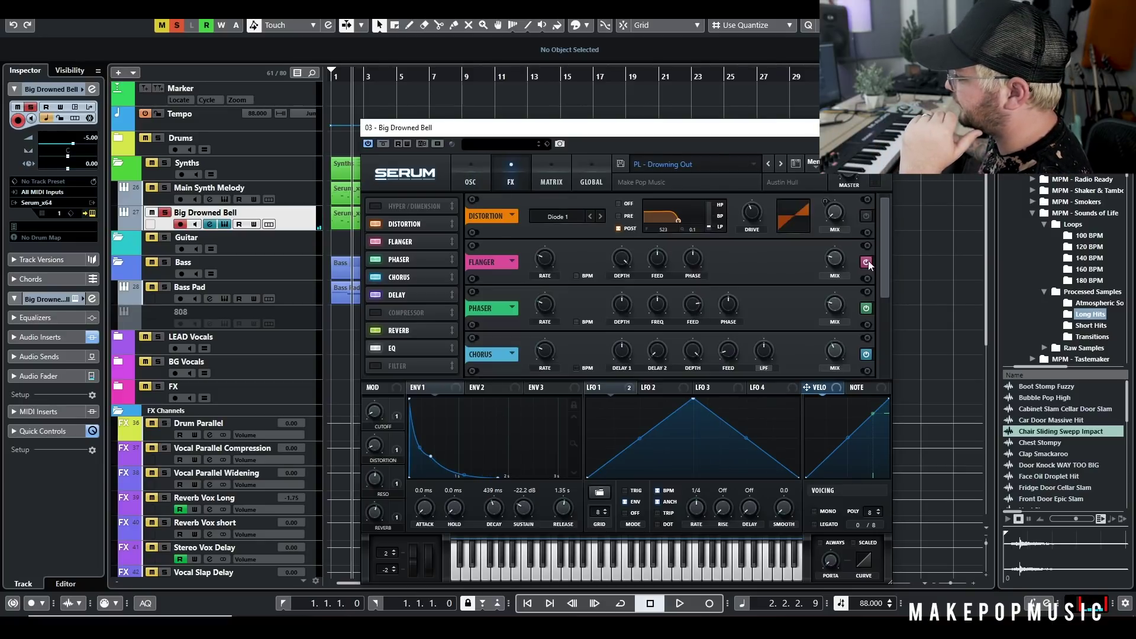
{"action": "scroll", "coordinate": [869, 356], "scroll_direction": "down", "scroll_amount": 5}
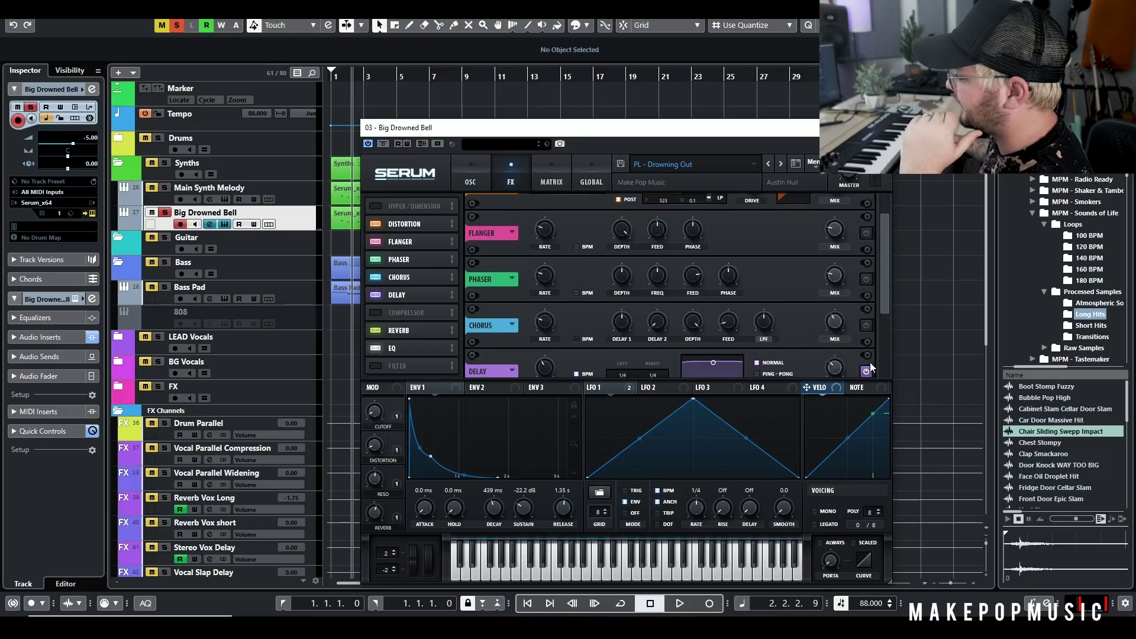
{"action": "left_click", "coordinate": [471, 182]}
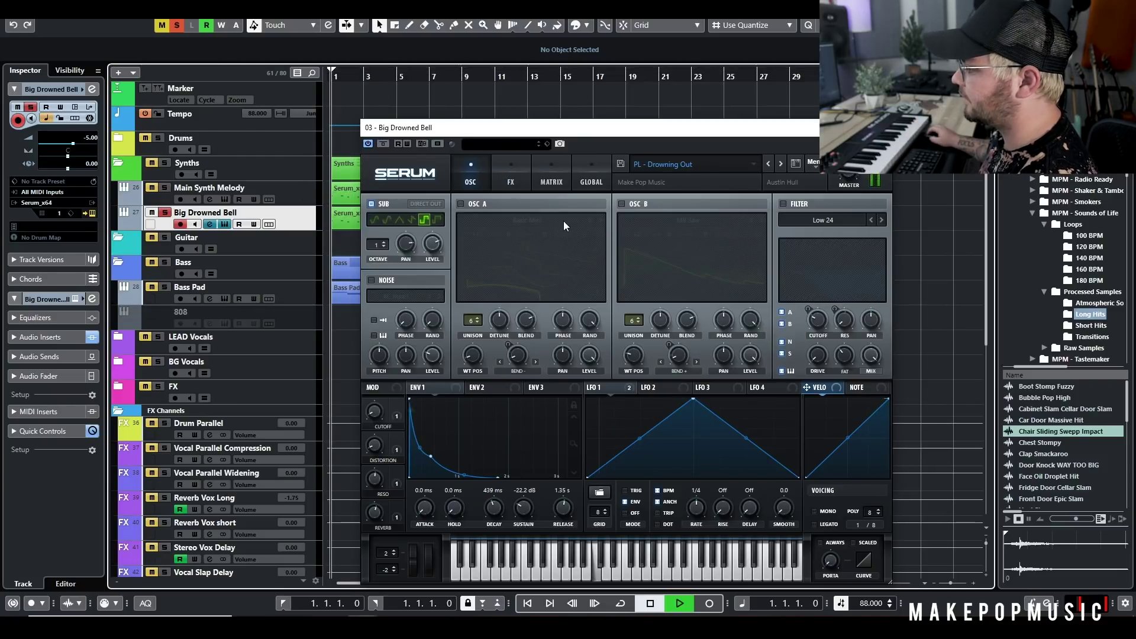
- Audition oscillator A alone in the Big Drowned Bell patch by switching it on and the sub off
{"action": "left_click", "coordinate": [460, 204]}
{"action": "left_click", "coordinate": [373, 203]}
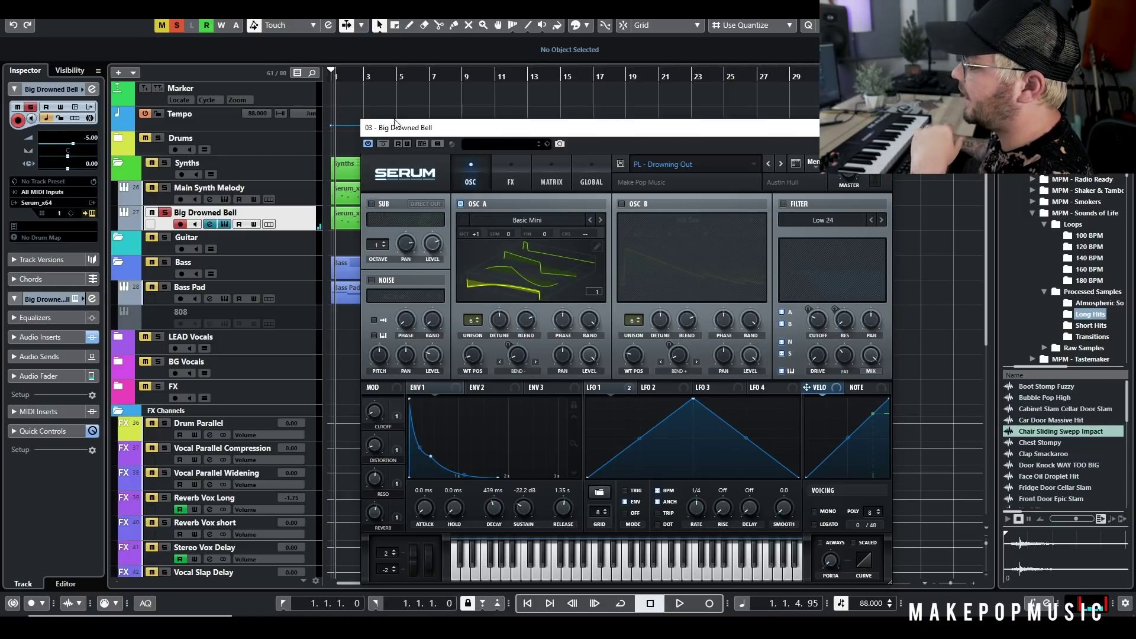
{"action": "left_click", "coordinate": [321, 221]}
{"action": "key", "text": "space"}
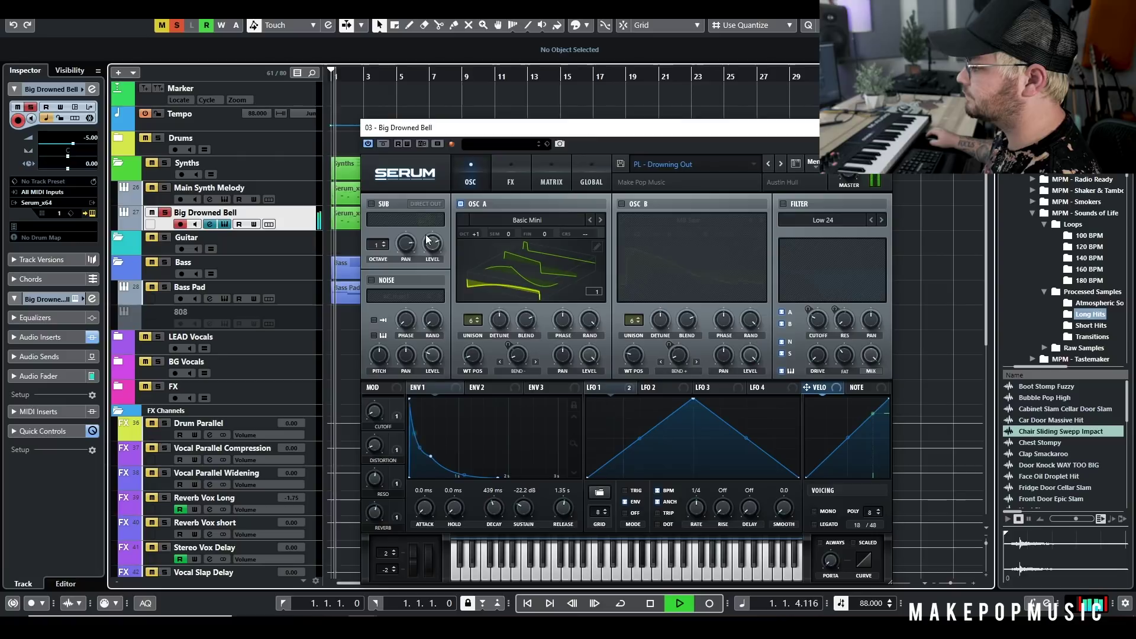
{"action": "key", "text": "space"}
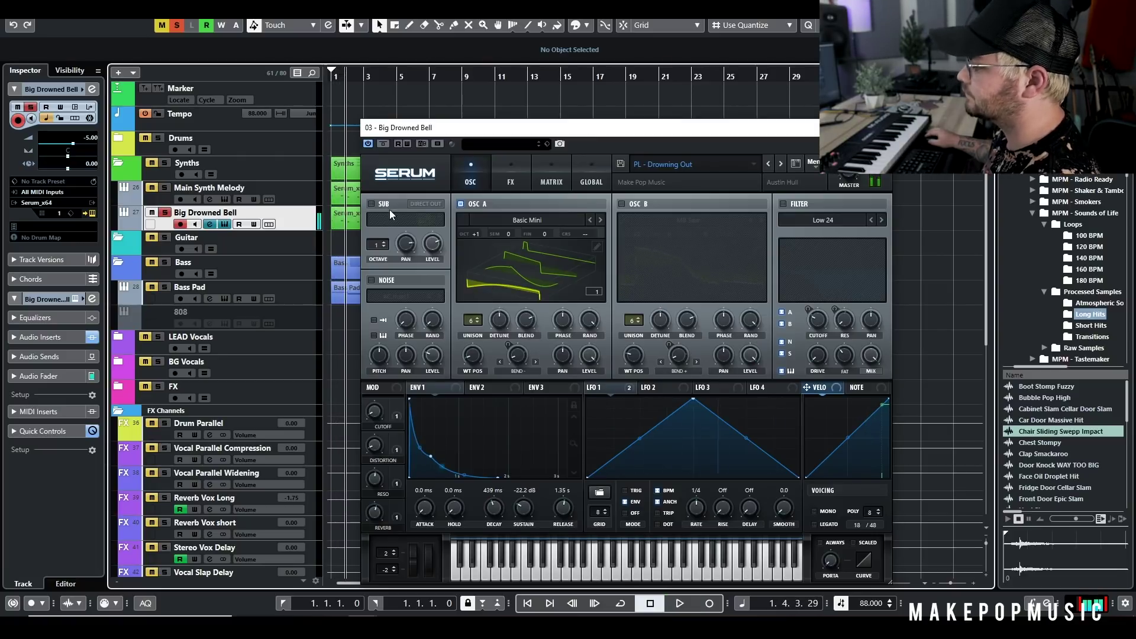
- Audition oscillator B alone in the Big Drowned Bell patch, with oscillator A and the sub switched off
{"action": "left_click", "coordinate": [371, 204]}
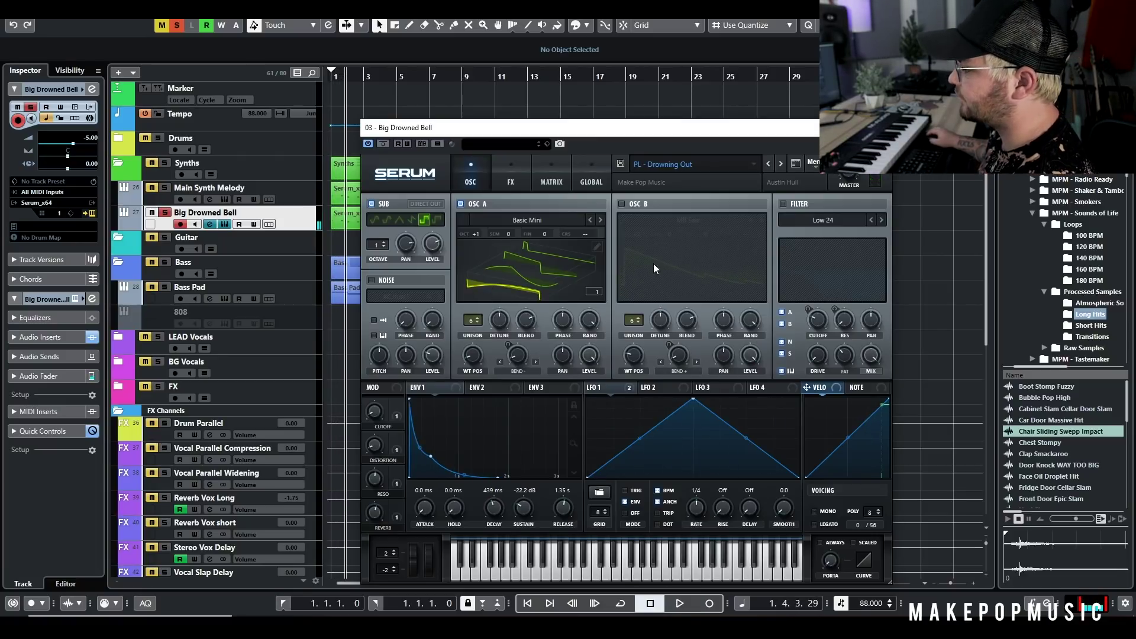
{"action": "left_click", "coordinate": [621, 204]}
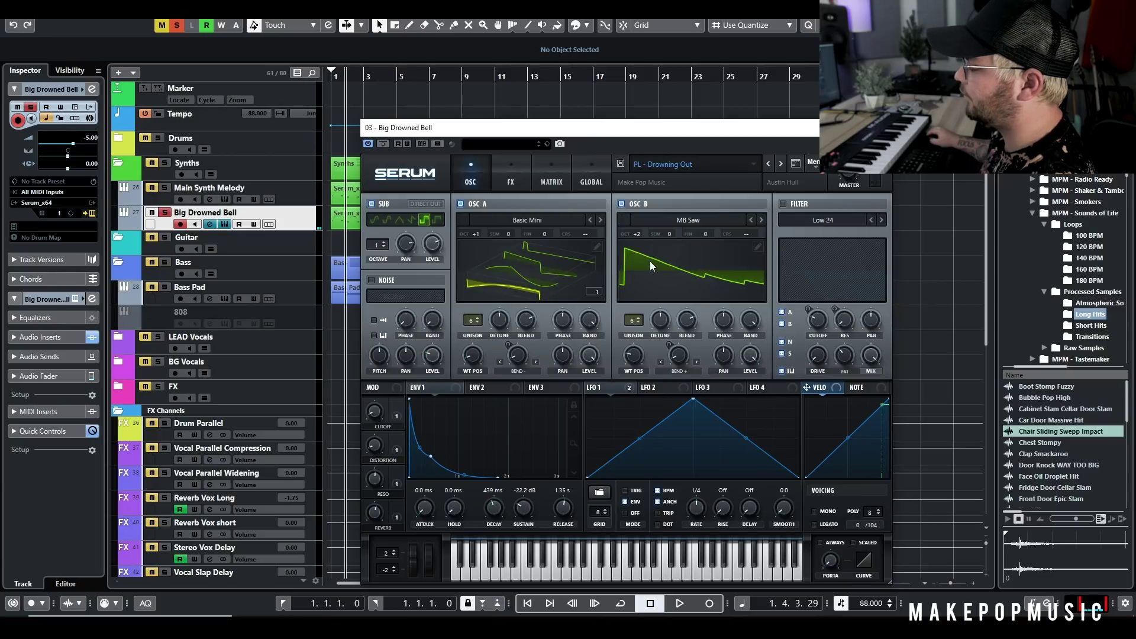
{"action": "left_click", "coordinate": [461, 204]}
{"action": "left_click", "coordinate": [371, 205]}
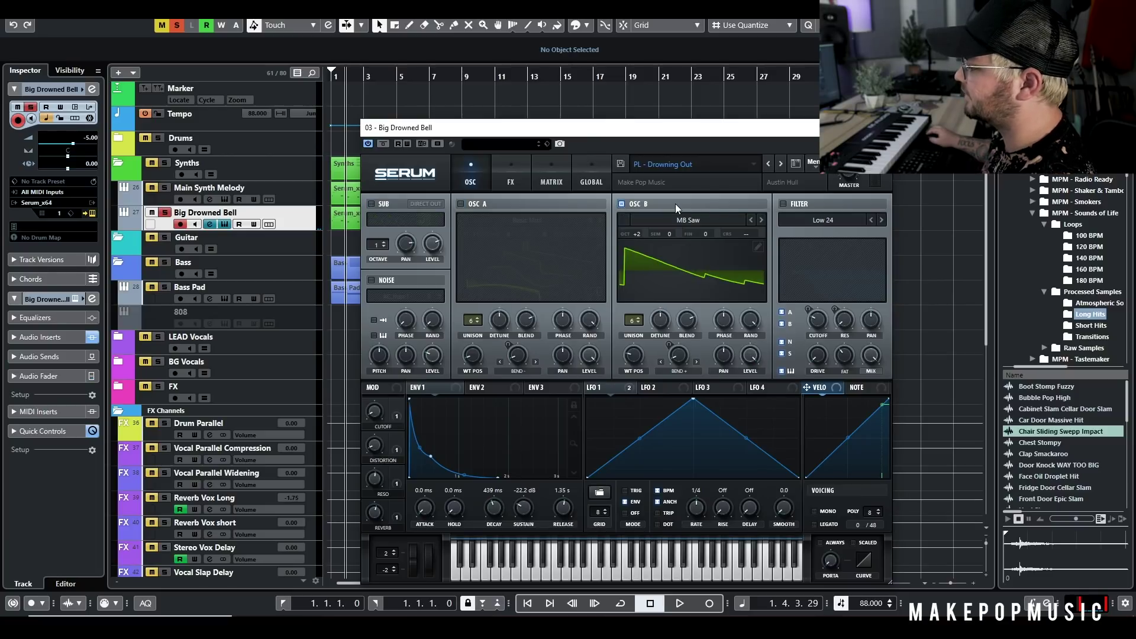
{"action": "key", "text": "space"}
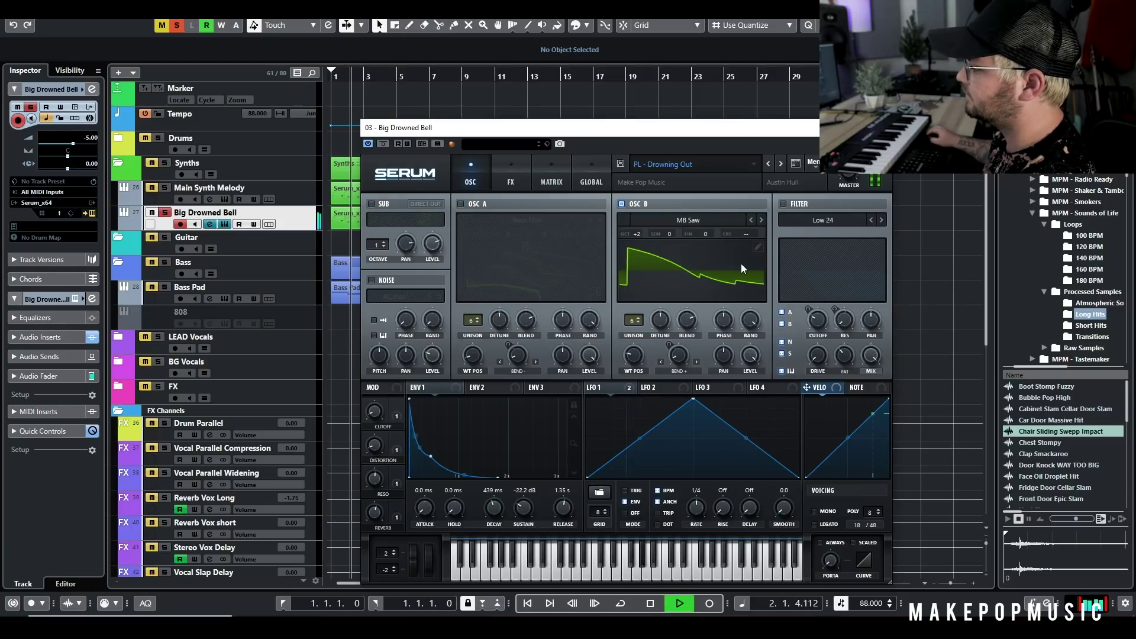
{"action": "key", "text": "space"}
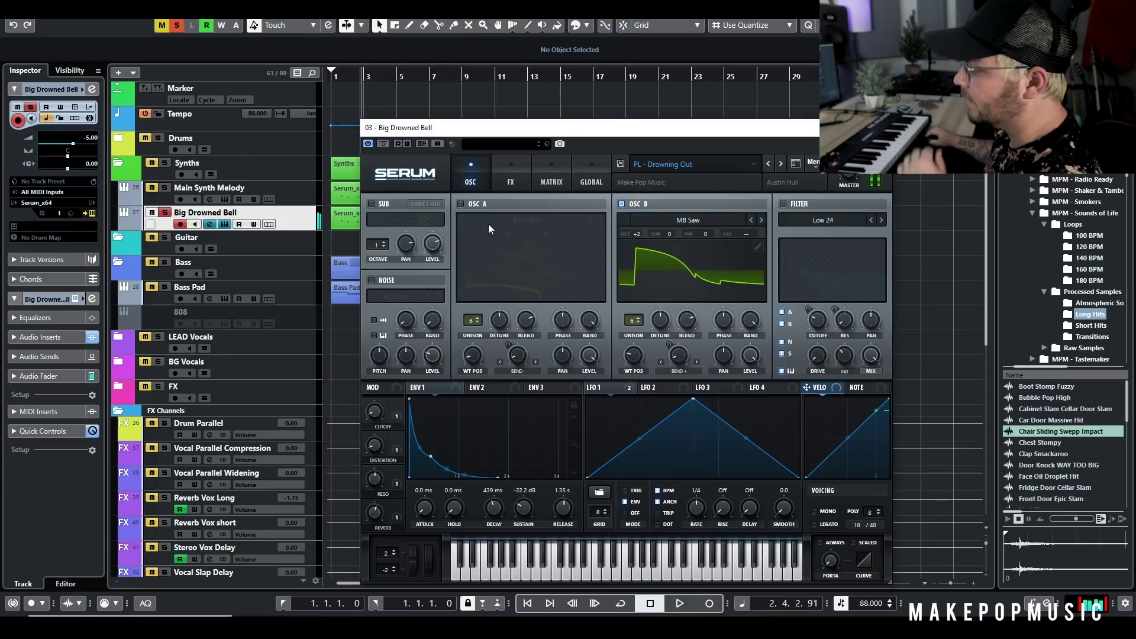
- Switch oscillator A, the sub and the filter back on in the Big Drowned Bell patch
{"action": "left_click", "coordinate": [460, 204]}
{"action": "left_click", "coordinate": [371, 205]}
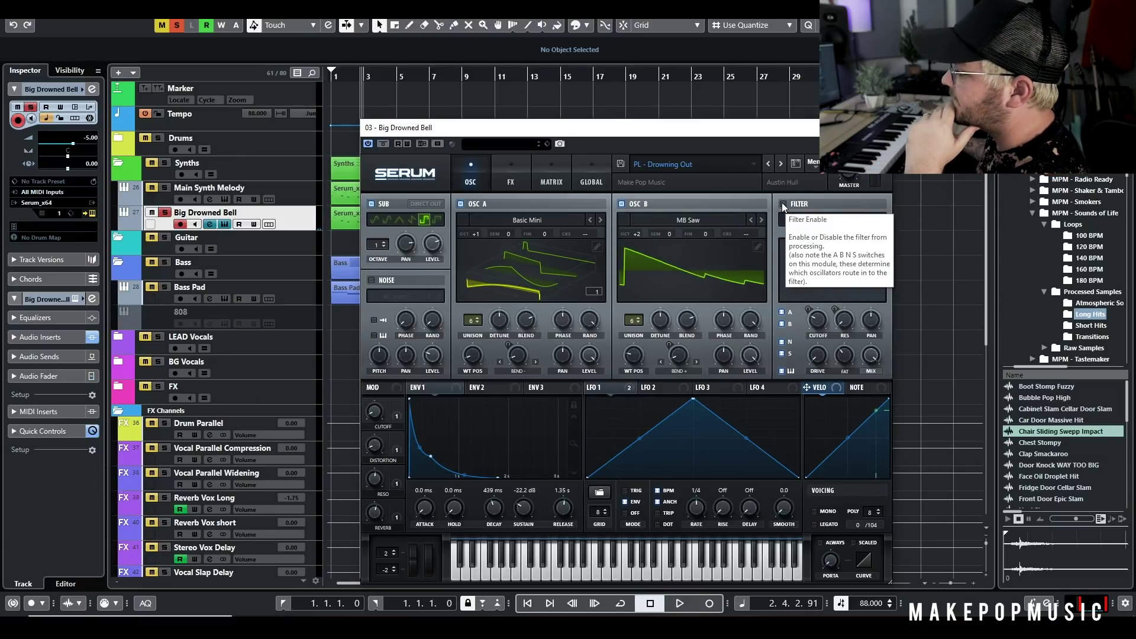
{"action": "left_click", "coordinate": [783, 204]}
- Examine the Low 24 filter's oscillator routing, key tracking and cutoff, toggling key tracking off and back on
{"action": "left_click", "coordinate": [782, 324]}
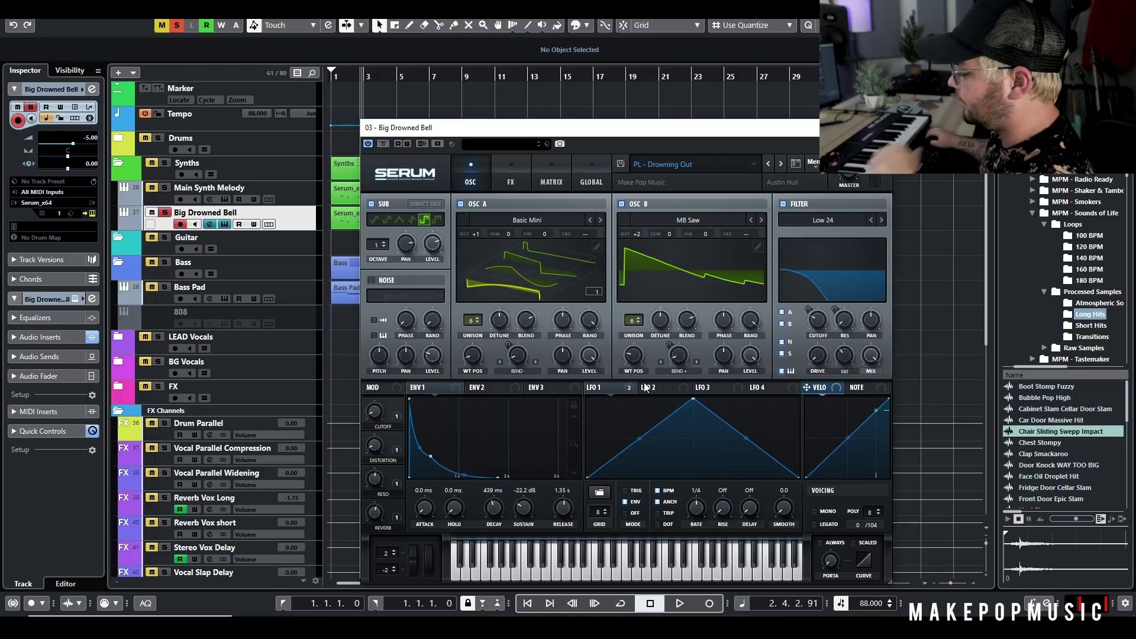
{"action": "left_click", "coordinate": [782, 371]}
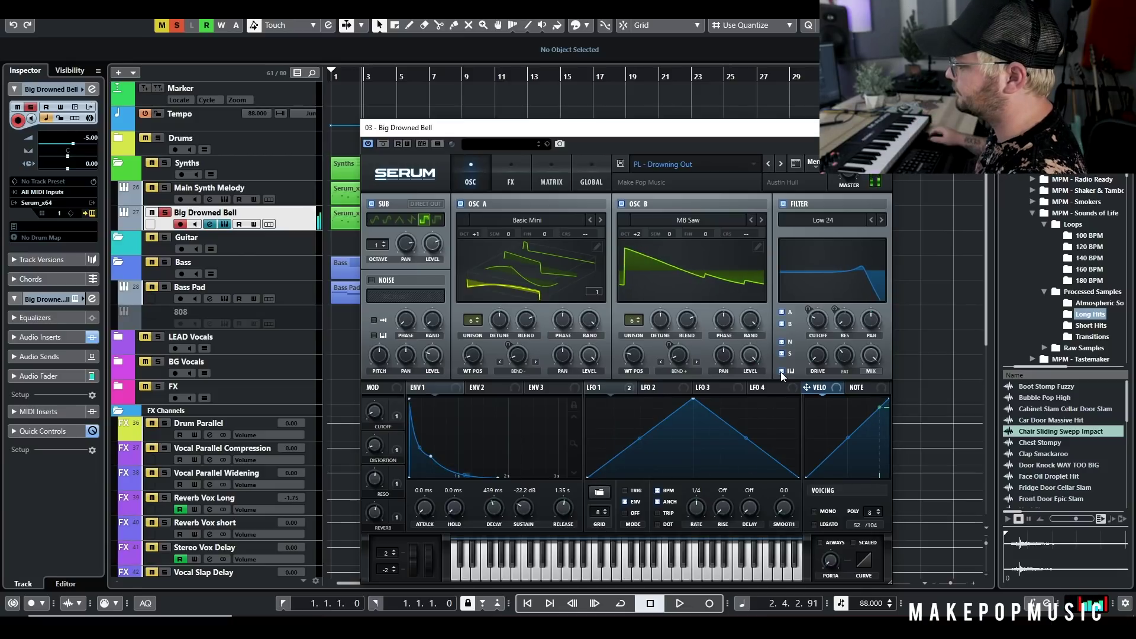
{"action": "left_click", "coordinate": [781, 371]}
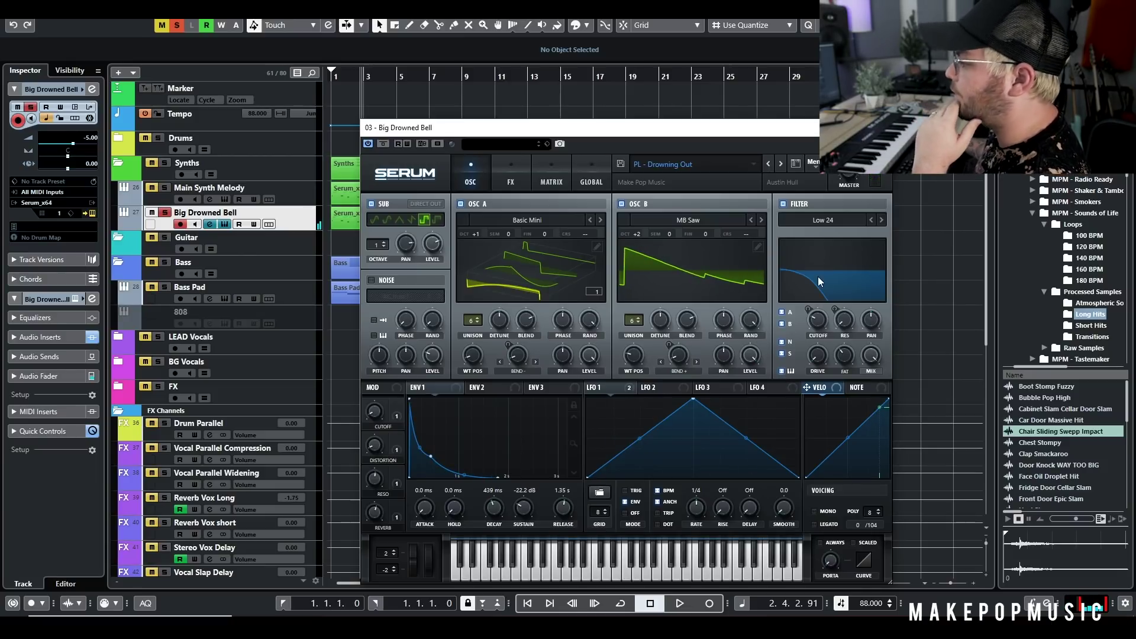
{"action": "mouse_move", "coordinate": [818, 325]}
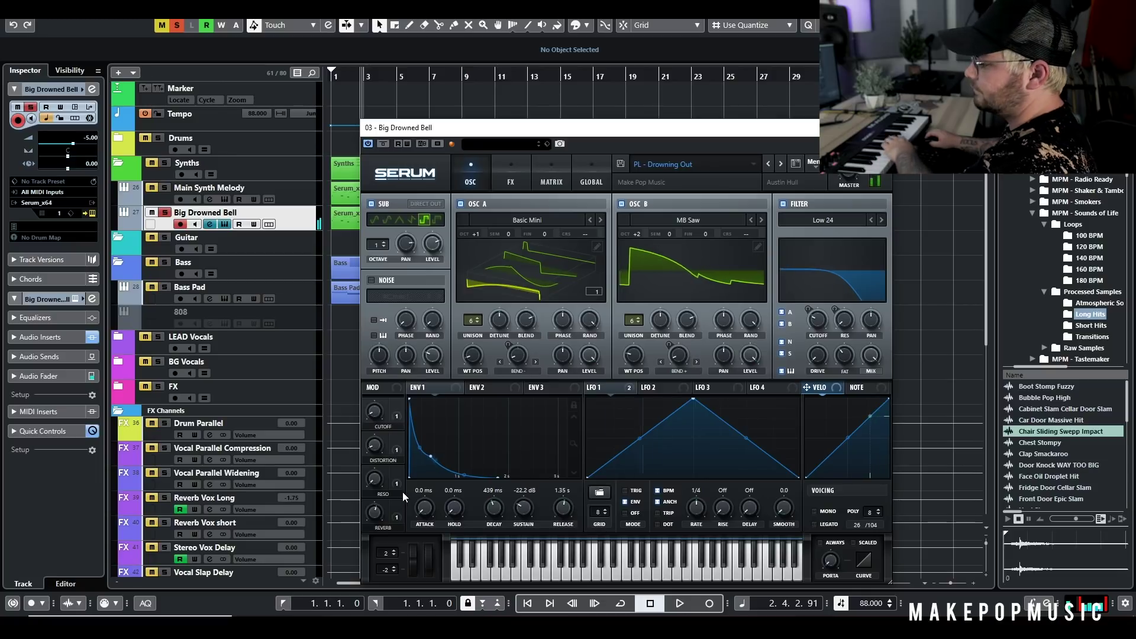
- Switch on the Diode 1 distortion in the Big Drowned Bell effects and try out the Reso and Distortion macros
{"action": "left_click_drag", "start_coordinate": [378, 474], "coordinate": [392, 421]}
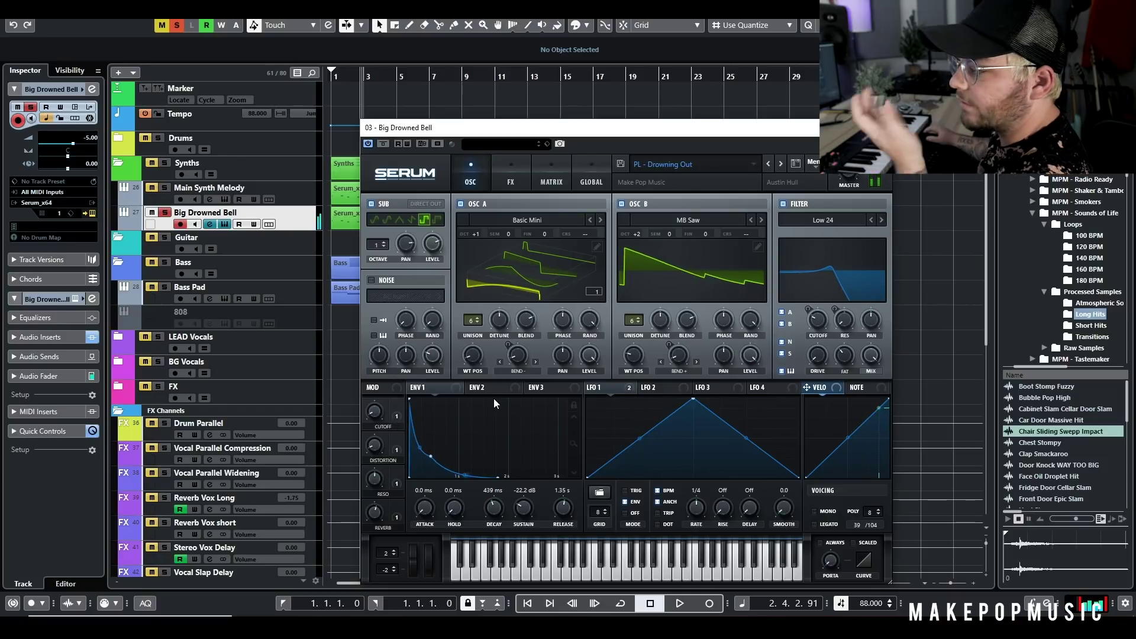
{"action": "left_click", "coordinate": [508, 173]}
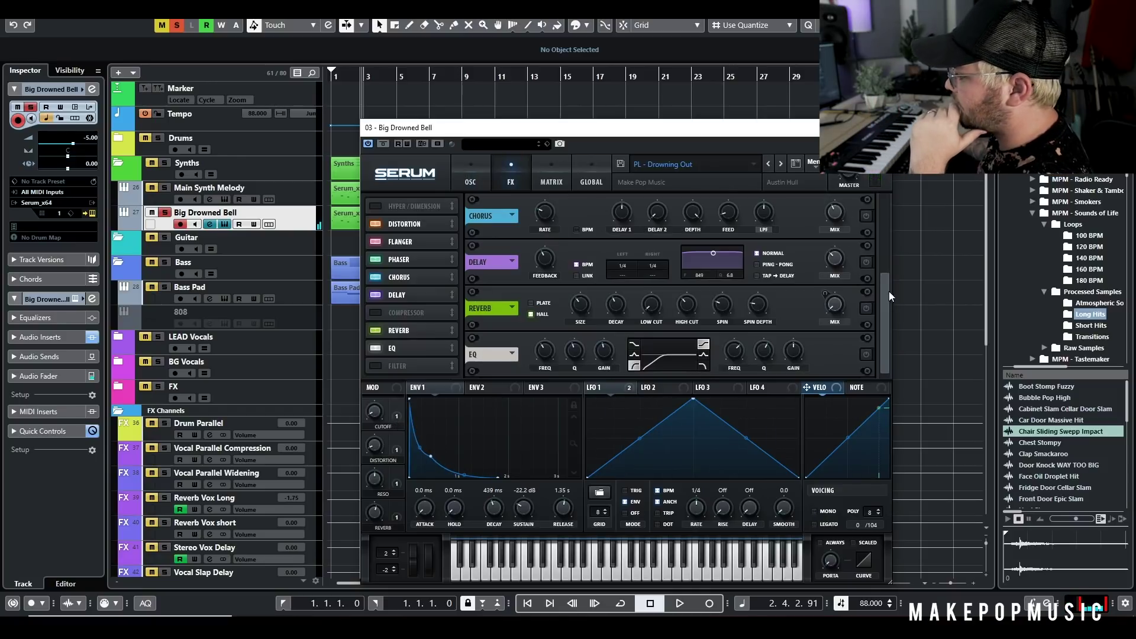
{"action": "scroll", "coordinate": [885, 249], "scroll_direction": "up", "scroll_amount": 5}
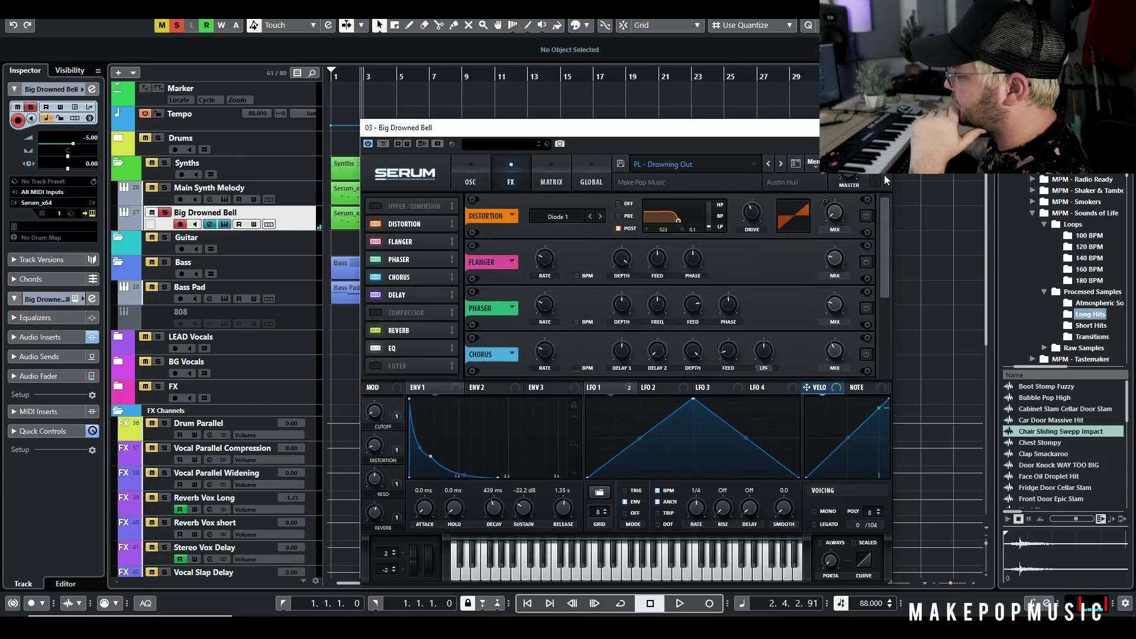
{"action": "left_click", "coordinate": [866, 216]}
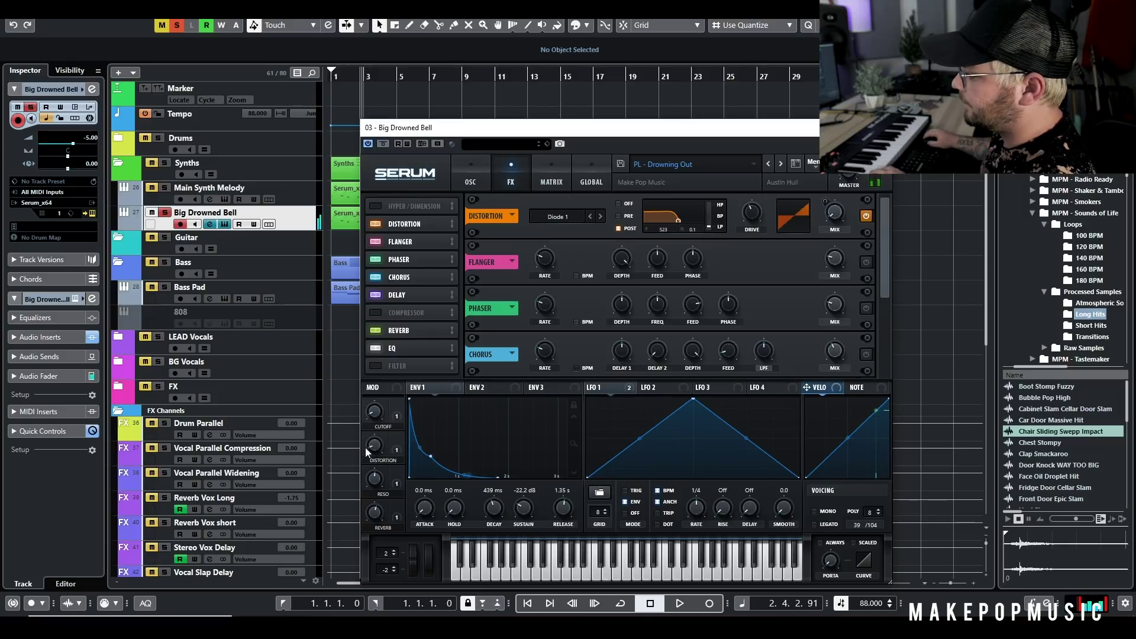
{"action": "mouse_move", "coordinate": [373, 453]}
{"action": "scroll", "coordinate": [374, 447], "scroll_direction": "up", "scroll_amount": 3}
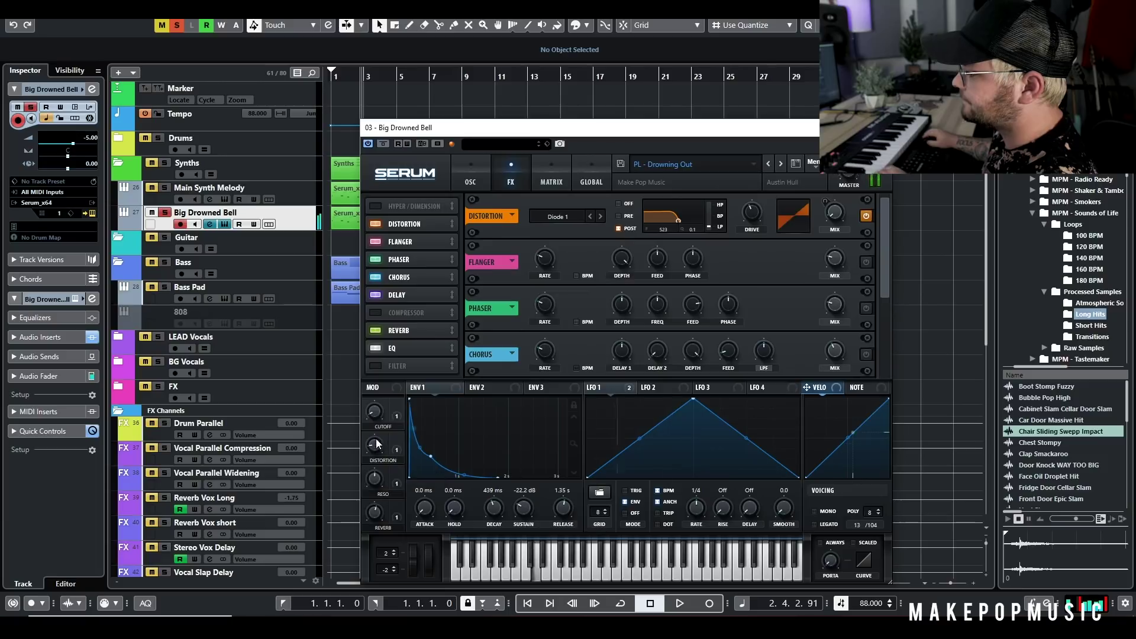
- Switch on the flanger, phaser, chorus, delay, reverb and EQ in the Big Drowned Bell effects chain
{"action": "left_click", "coordinate": [867, 261]}
{"action": "left_click", "coordinate": [866, 353]}
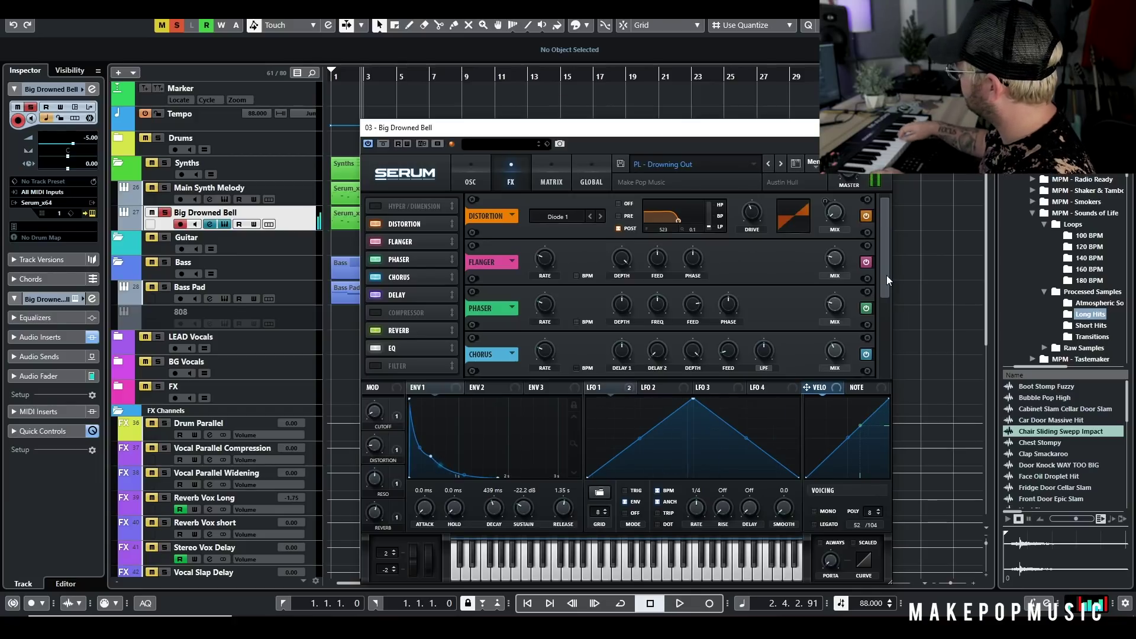
{"action": "left_click_drag", "start_coordinate": [887, 276], "coordinate": [886, 381]}
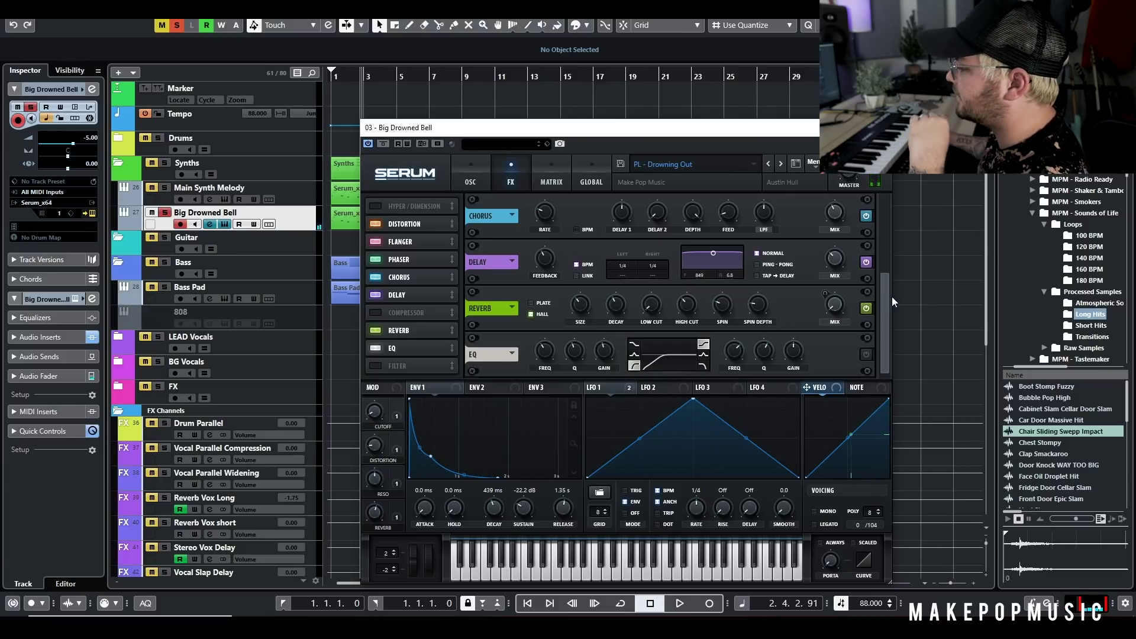
{"action": "left_click", "coordinate": [864, 355]}
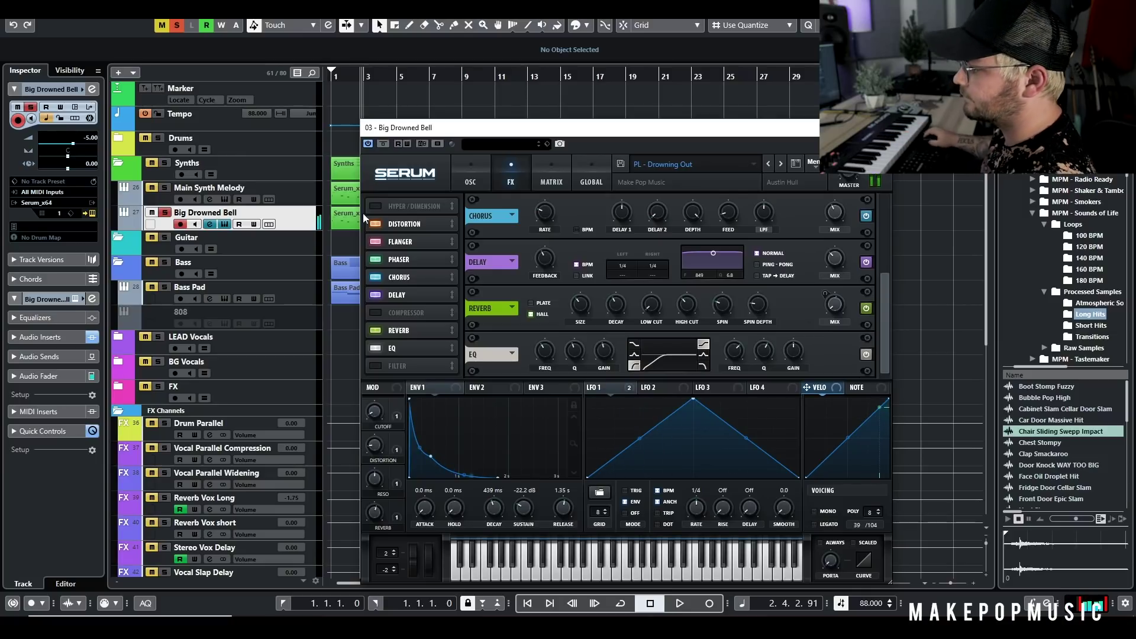
- Unsolo the Big Drowned Bell track and play the song from the start with its Serum window closed
{"action": "left_click", "coordinate": [165, 213]}
{"action": "key", "text": "KP_Decimal"}
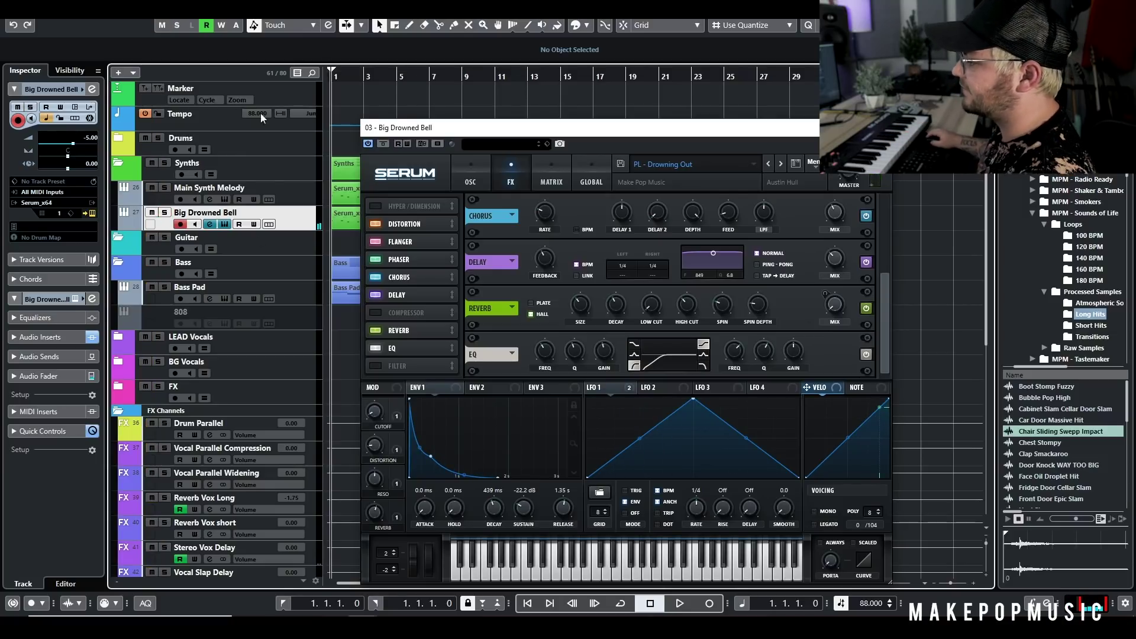
{"action": "key", "text": "space"}
{"action": "left_click", "coordinate": [884, 128]}
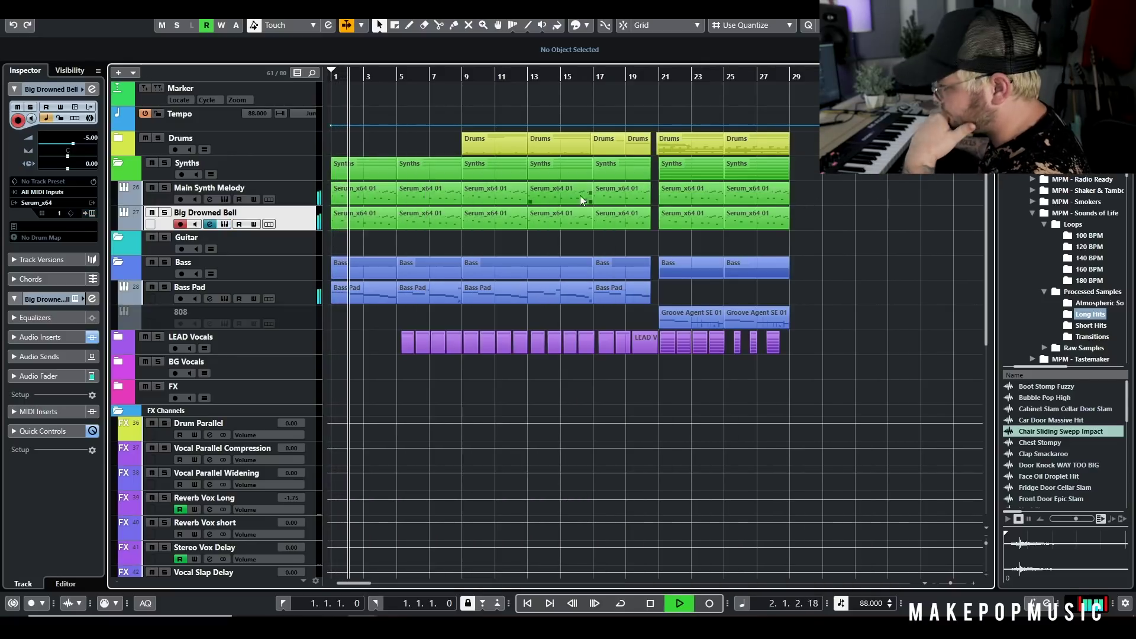
- Stop playback, show and enable the hidden Wind Pad track, and open its Serum instrument
{"action": "left_click", "coordinate": [75, 74]}
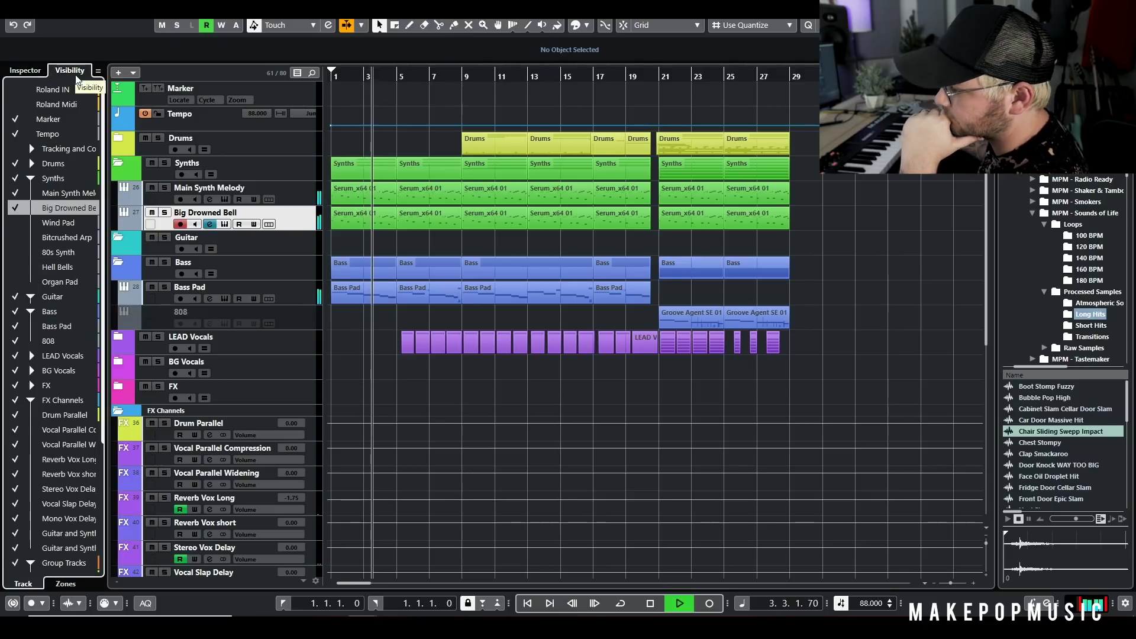
{"action": "key", "text": "space"}
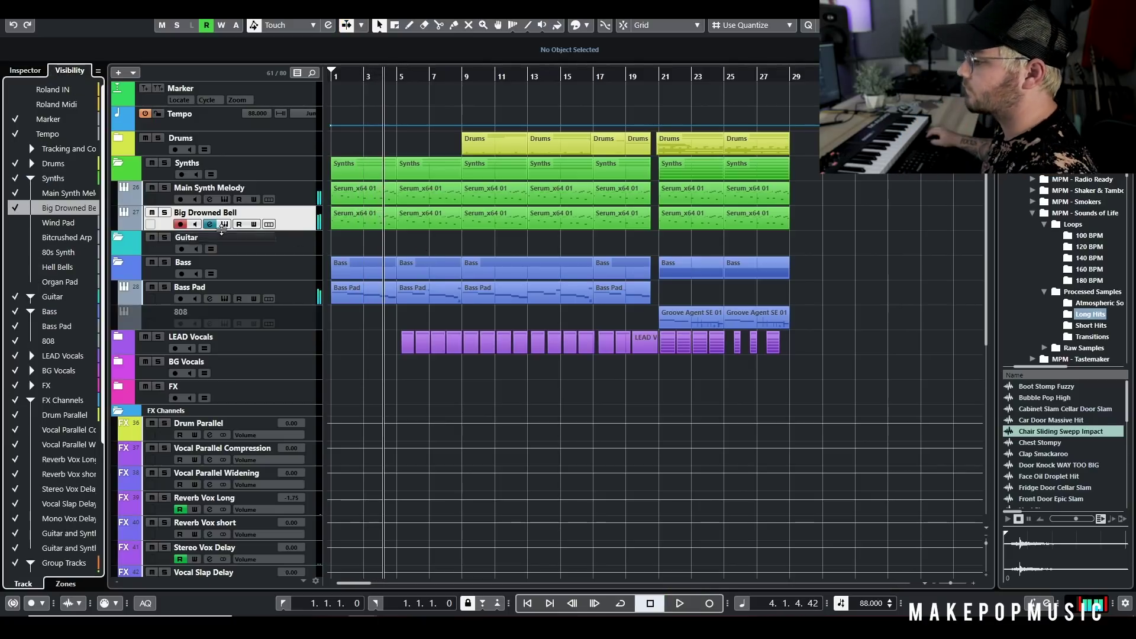
{"action": "left_click", "coordinate": [16, 224]}
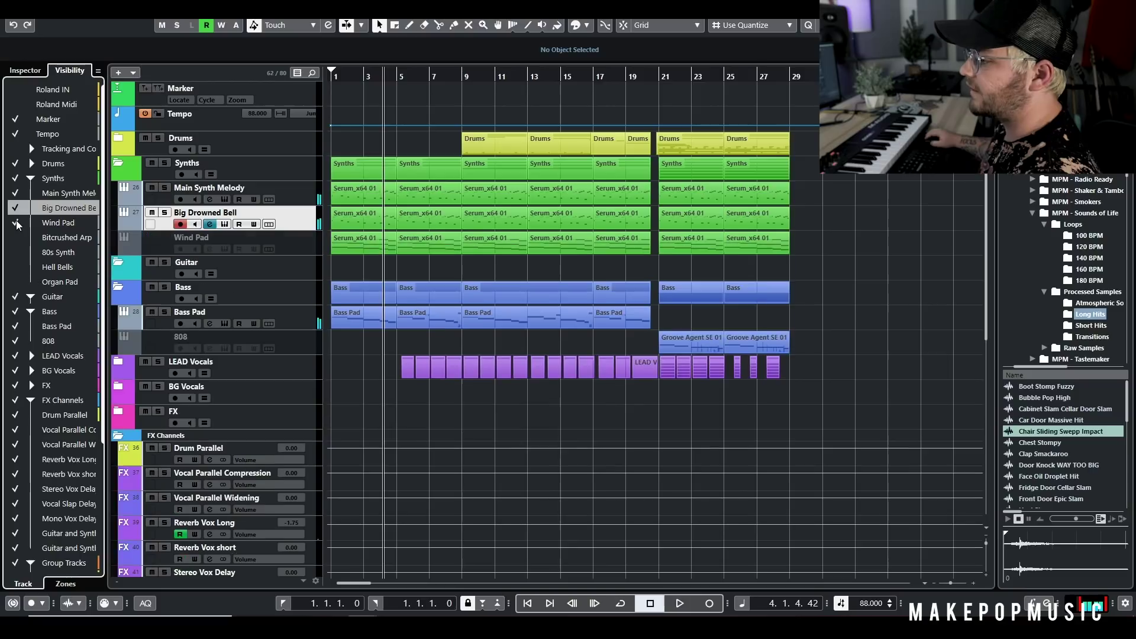
{"action": "right_click", "coordinate": [289, 249]}
{"action": "left_click", "coordinate": [319, 454]}
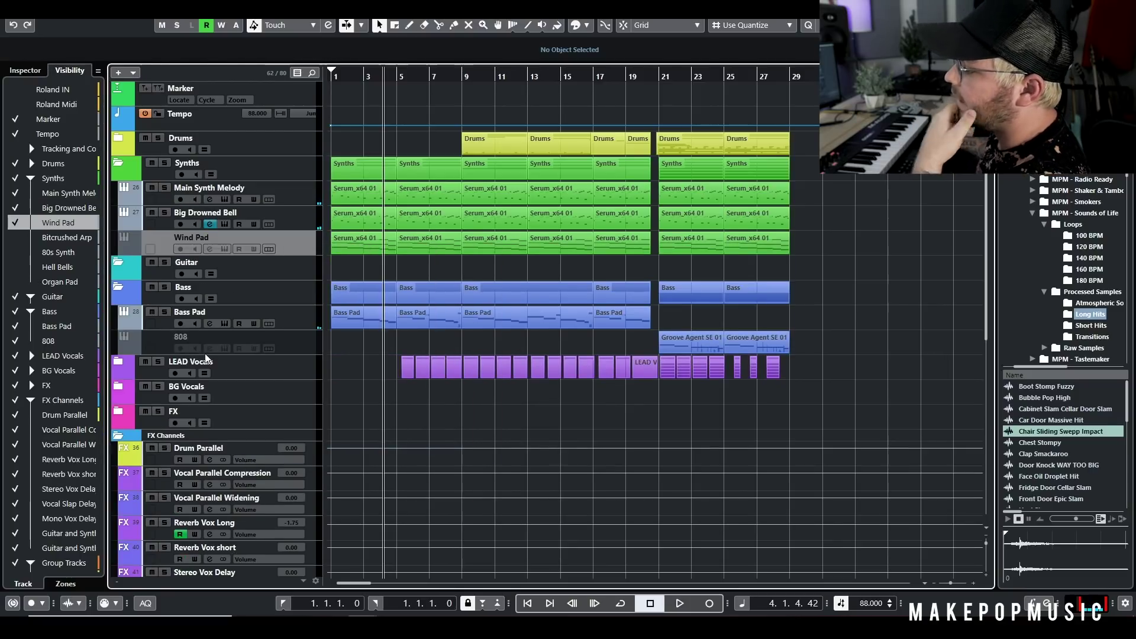
{"action": "left_click", "coordinate": [269, 249]}
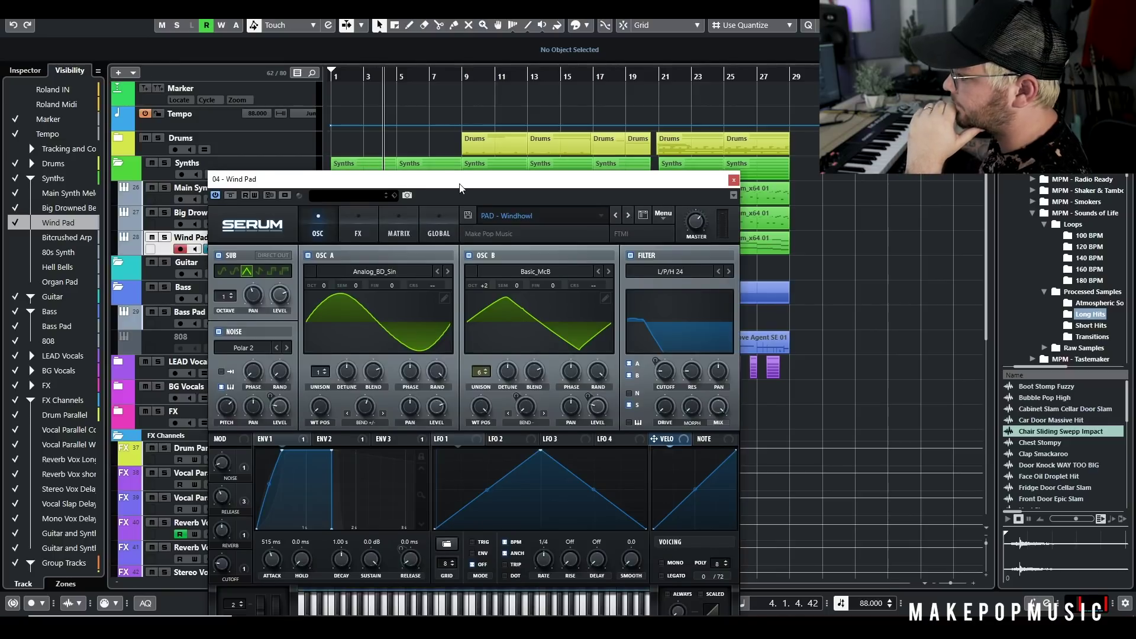
{"action": "left_click_drag", "start_coordinate": [460, 188], "coordinate": [447, 140]}
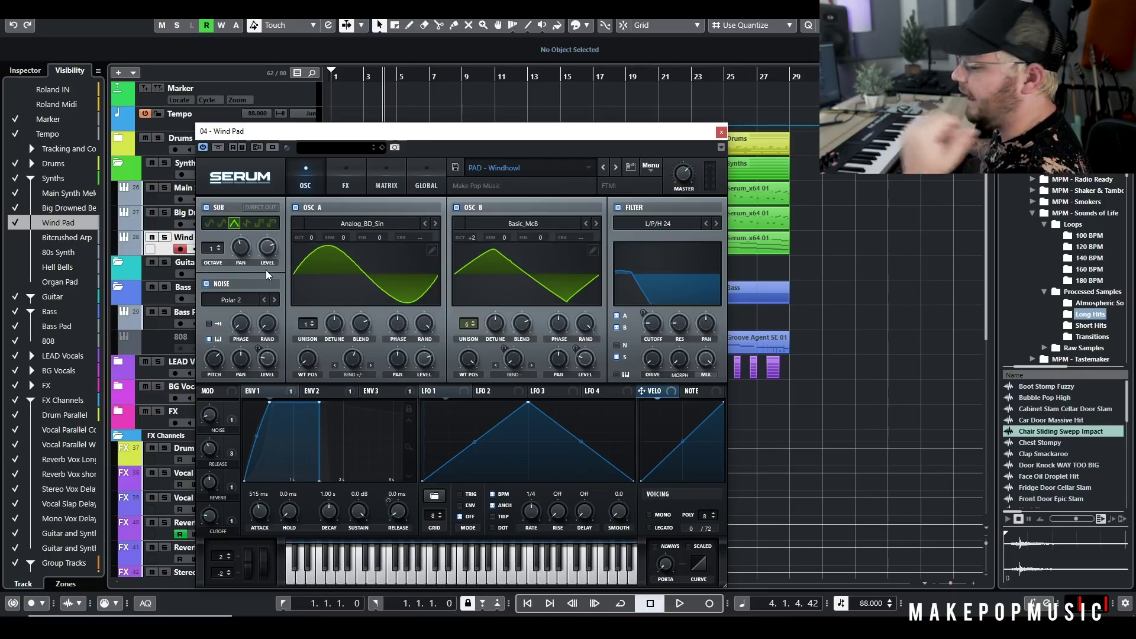
- Switch off the noise in the Wind Pad patch and examine oscillator B and the L/P/H 24 filter
{"action": "left_click", "coordinate": [206, 285]}
{"action": "left_click_drag", "start_coordinate": [466, 134], "coordinate": [604, 115]}
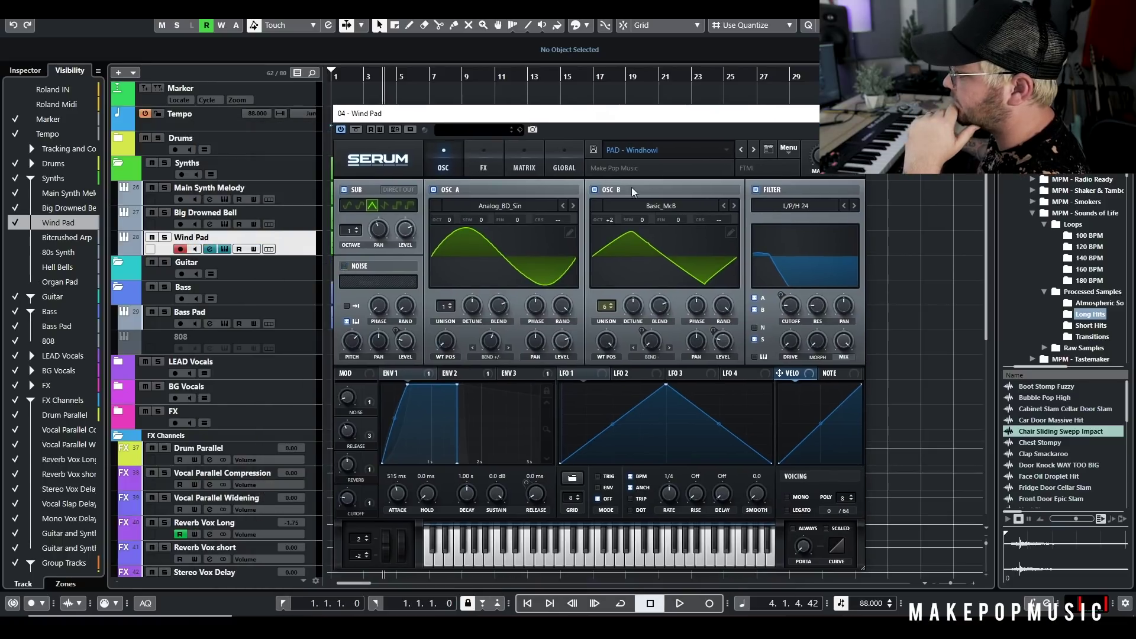
{"action": "left_click", "coordinate": [592, 190]}
{"action": "left_click", "coordinate": [594, 191]}
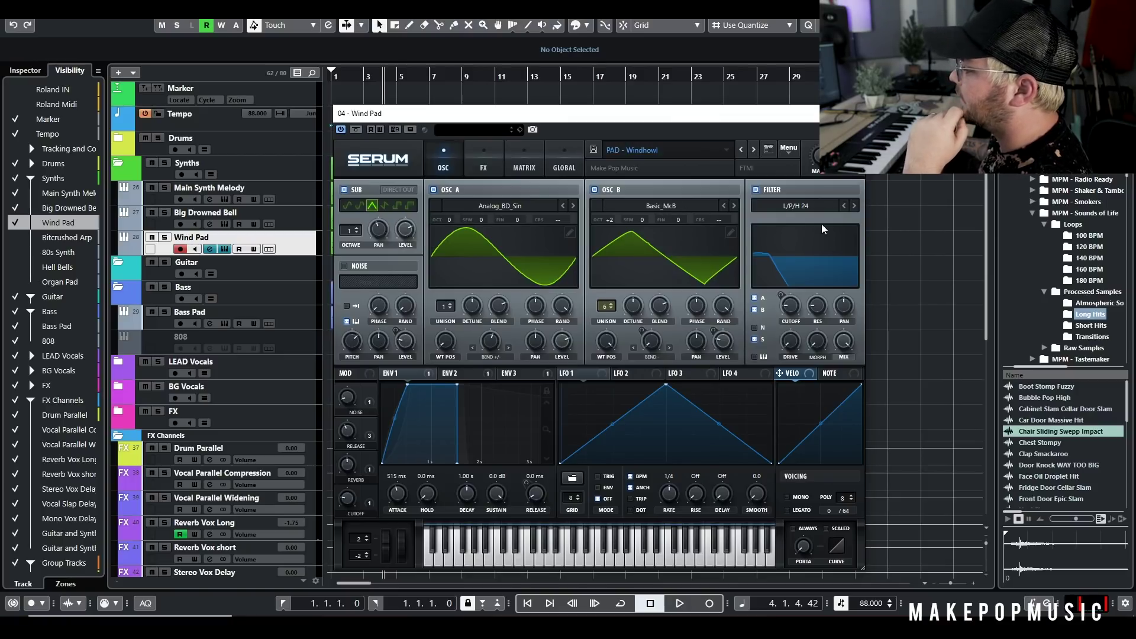
{"action": "left_click", "coordinate": [801, 240]}
{"action": "left_click", "coordinate": [800, 240]}
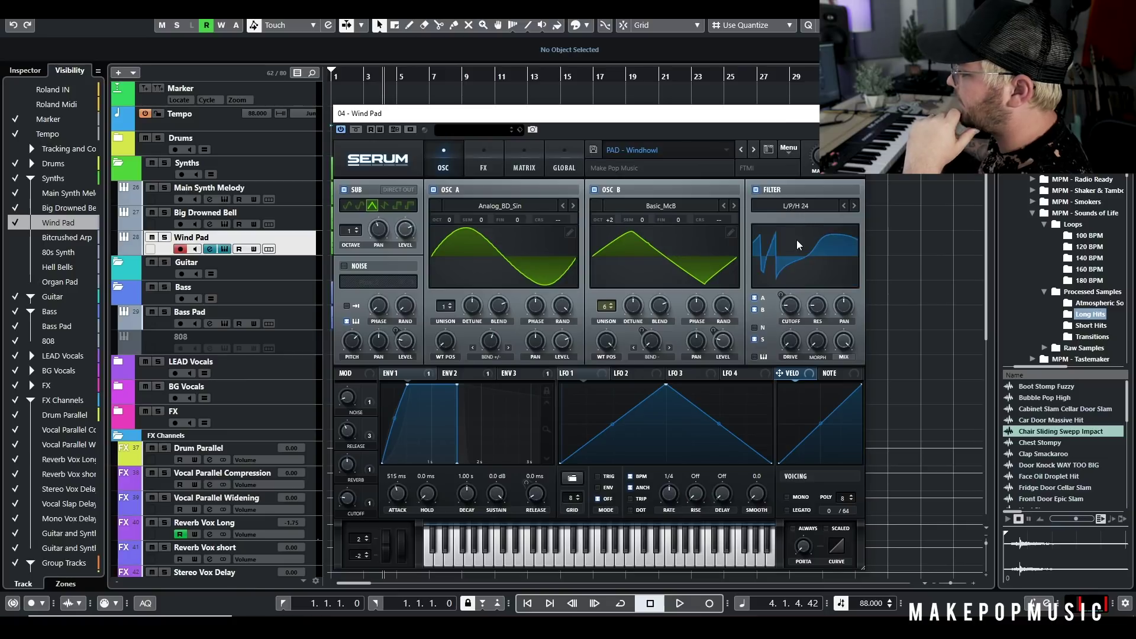
{"action": "mouse_move", "coordinate": [793, 310]}
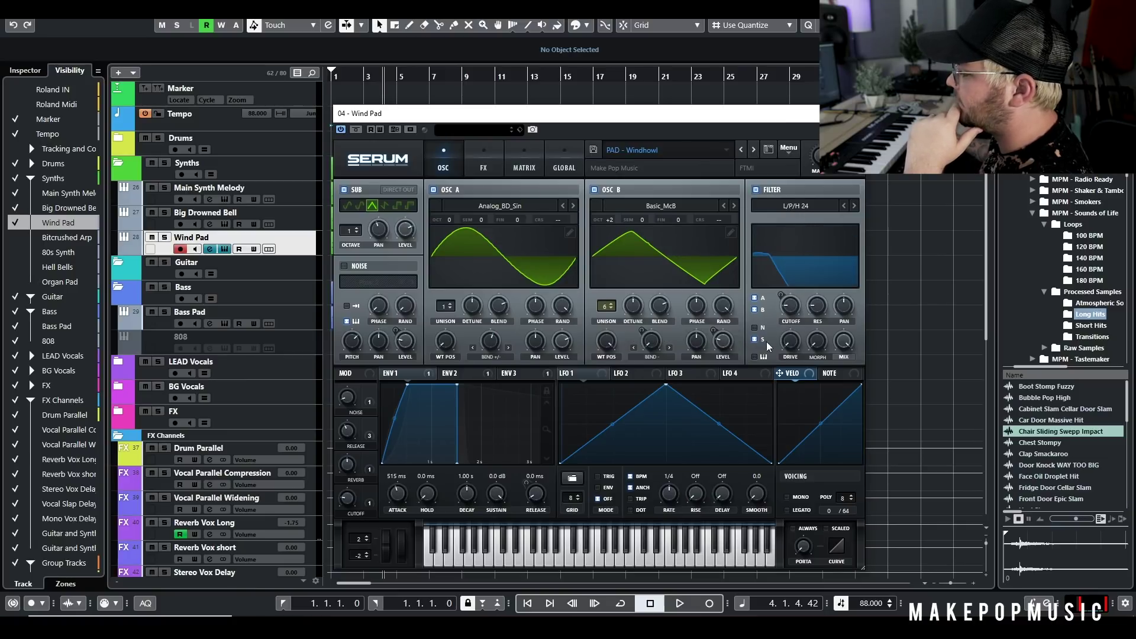
- Audition the soloed Wind Pad with noise on and oscillator A, oscillator B and the sub unrouted from the filter
{"action": "left_click", "coordinate": [755, 300]}
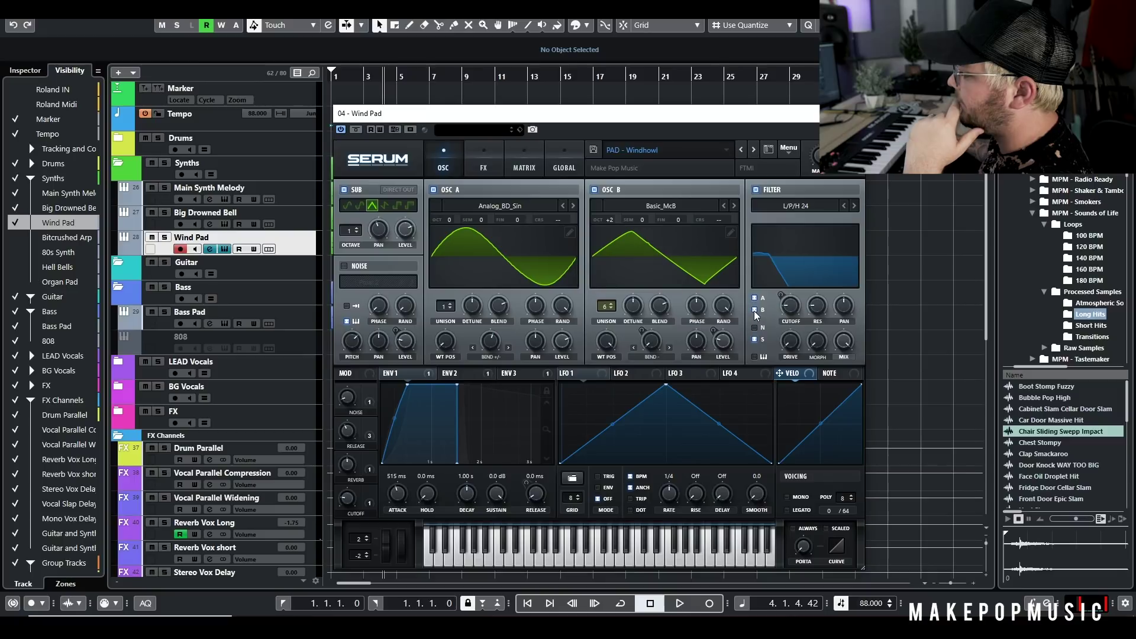
{"action": "left_click", "coordinate": [344, 267]}
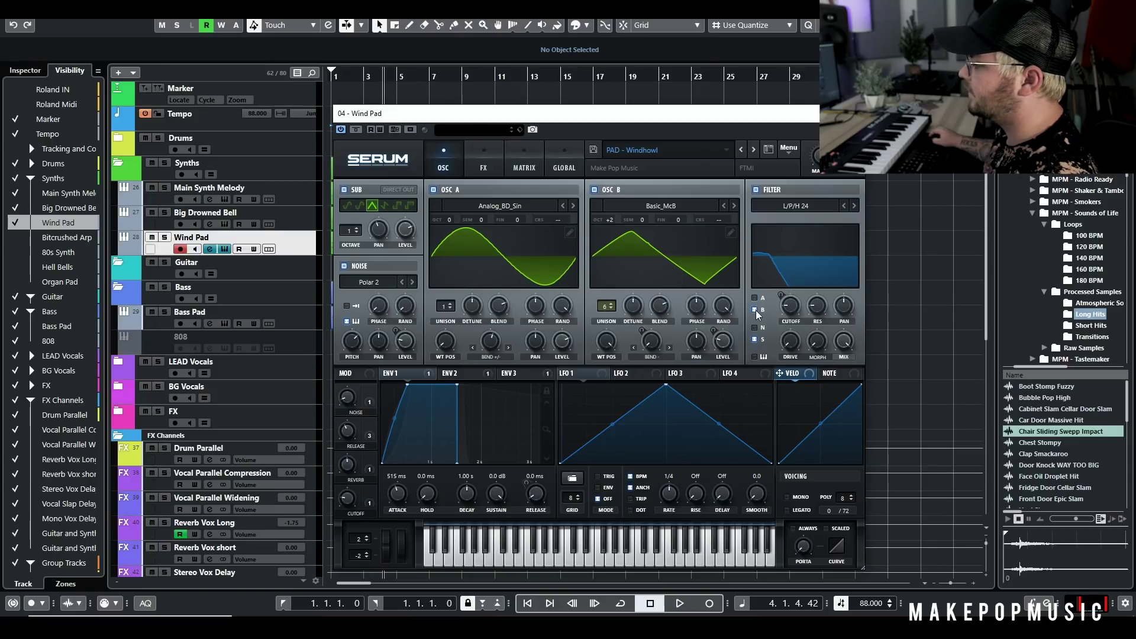
{"action": "left_click", "coordinate": [466, 80]}
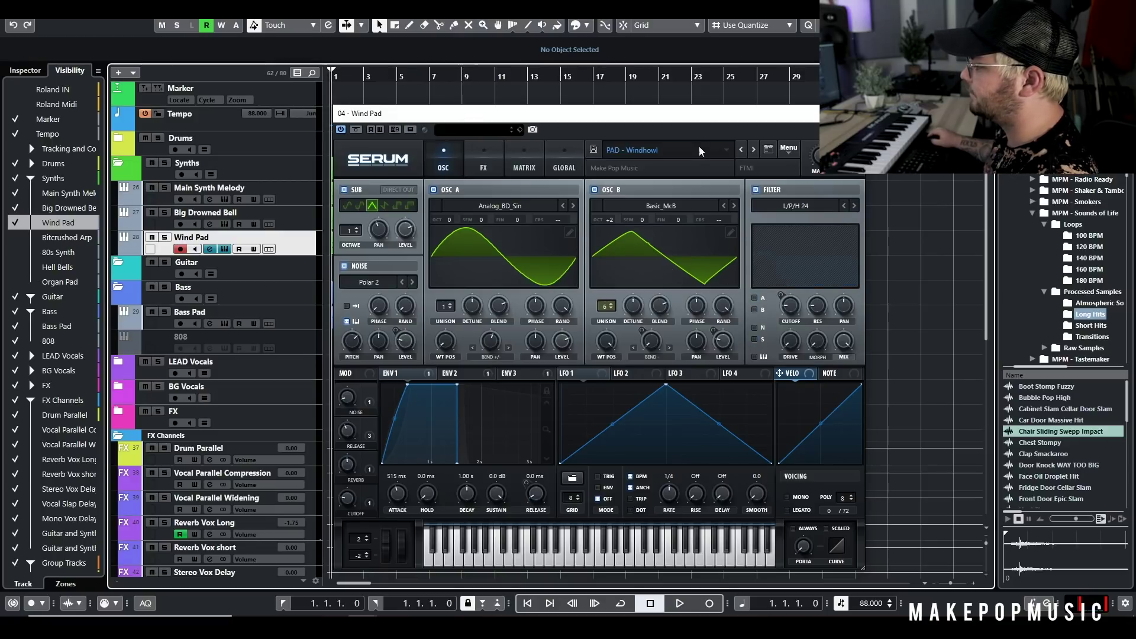
{"action": "key", "text": "space"}
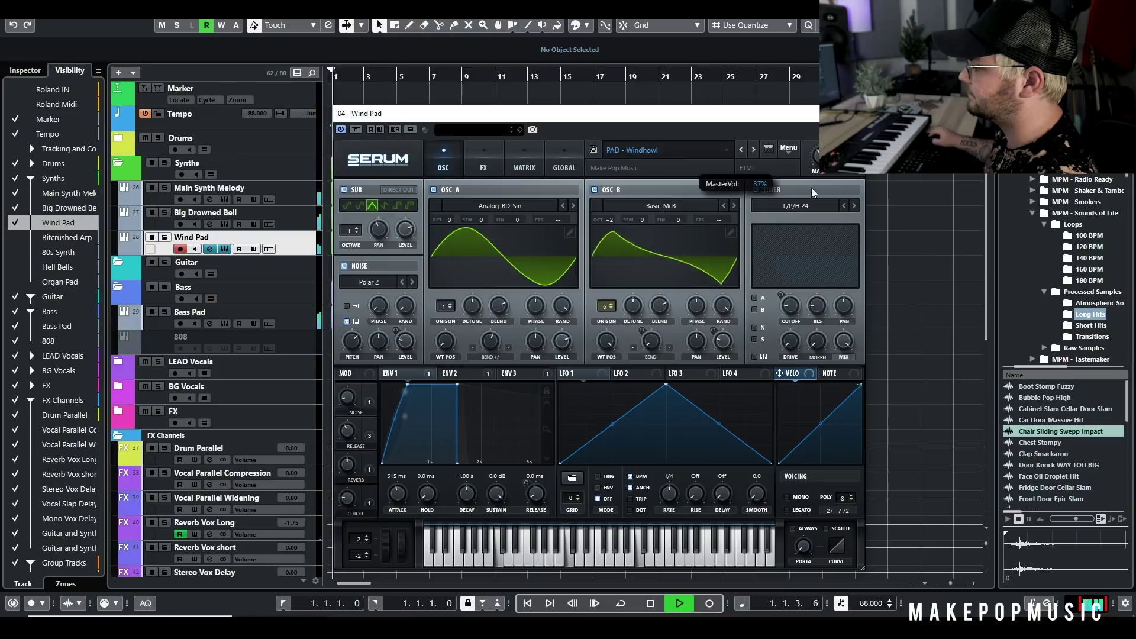
{"action": "left_click", "coordinate": [165, 238]}
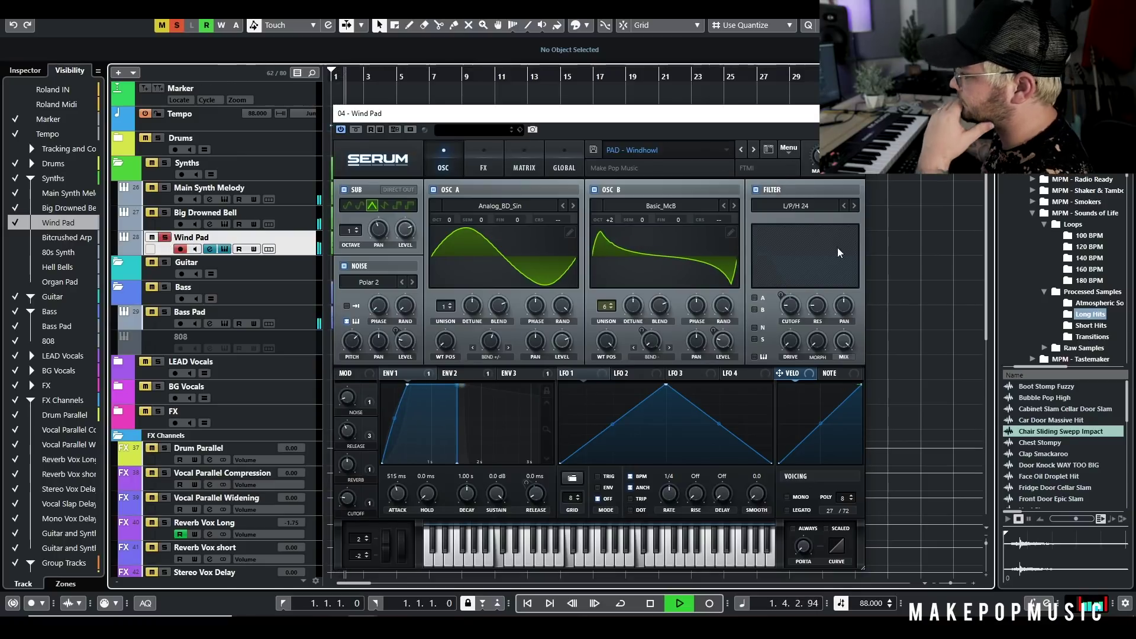
{"action": "left_click", "coordinate": [756, 190]}
{"action": "key", "text": "space"}
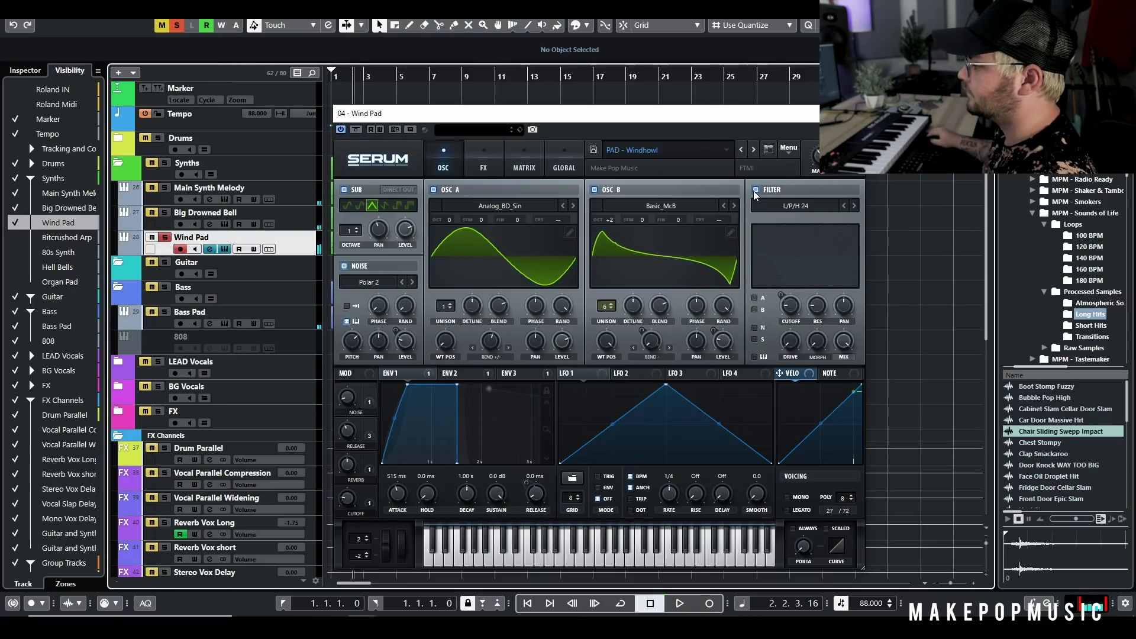
- Route oscillators A and B and the sub back into the filter, and audition the Wind Pad without its noise
{"action": "left_click", "coordinate": [755, 298]}
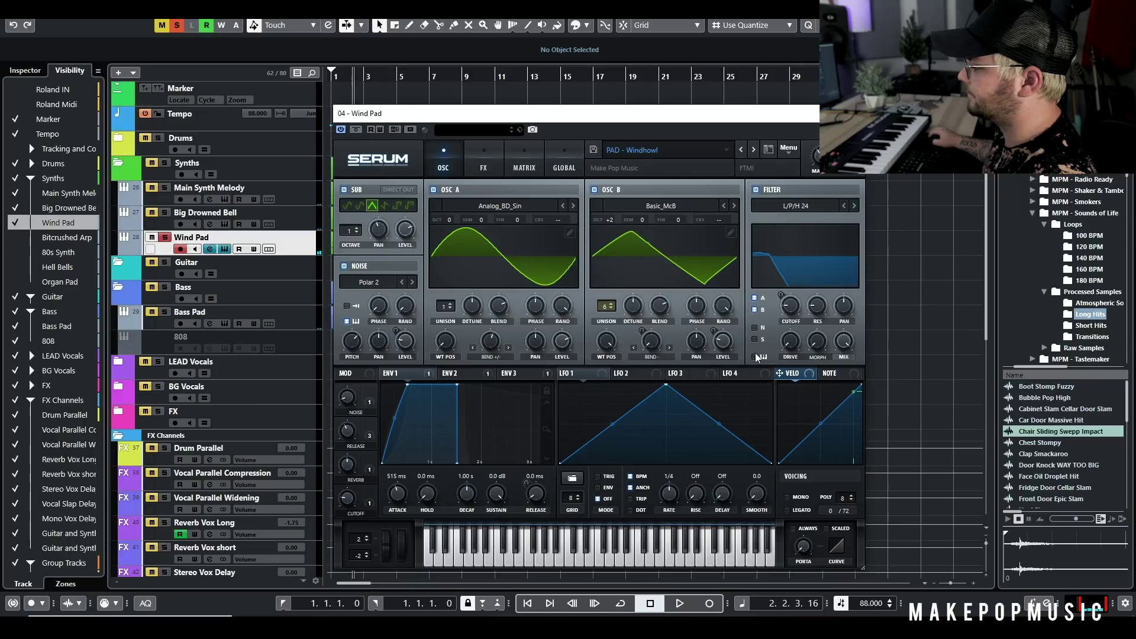
{"action": "key", "text": "space"}
{"action": "mouse_move", "coordinate": [816, 157]}
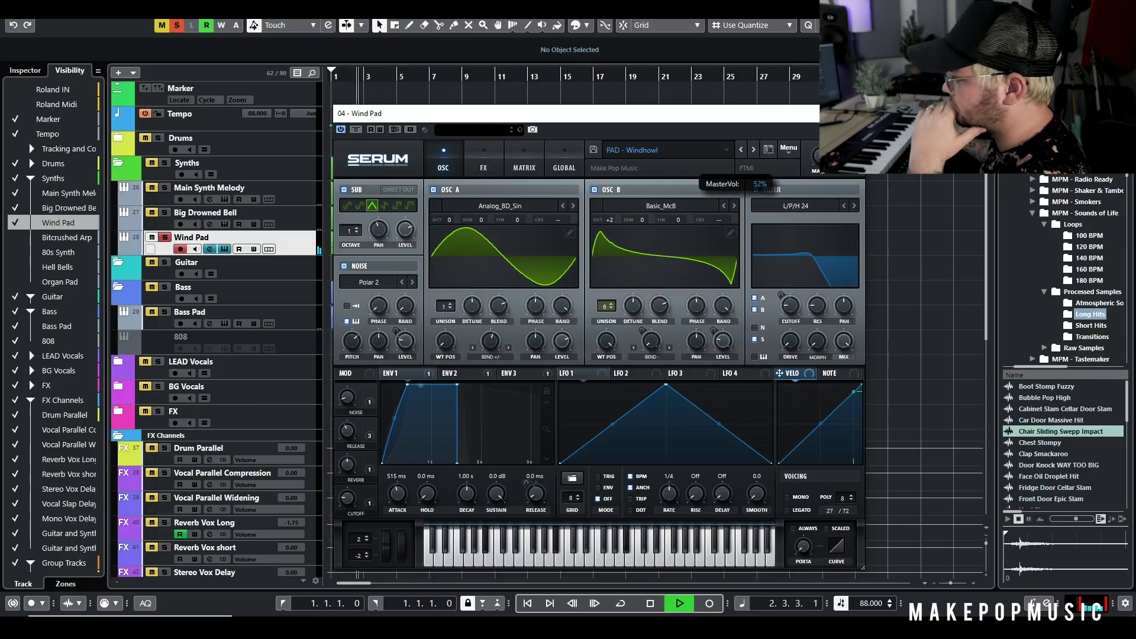
{"action": "left_click", "coordinate": [344, 266]}
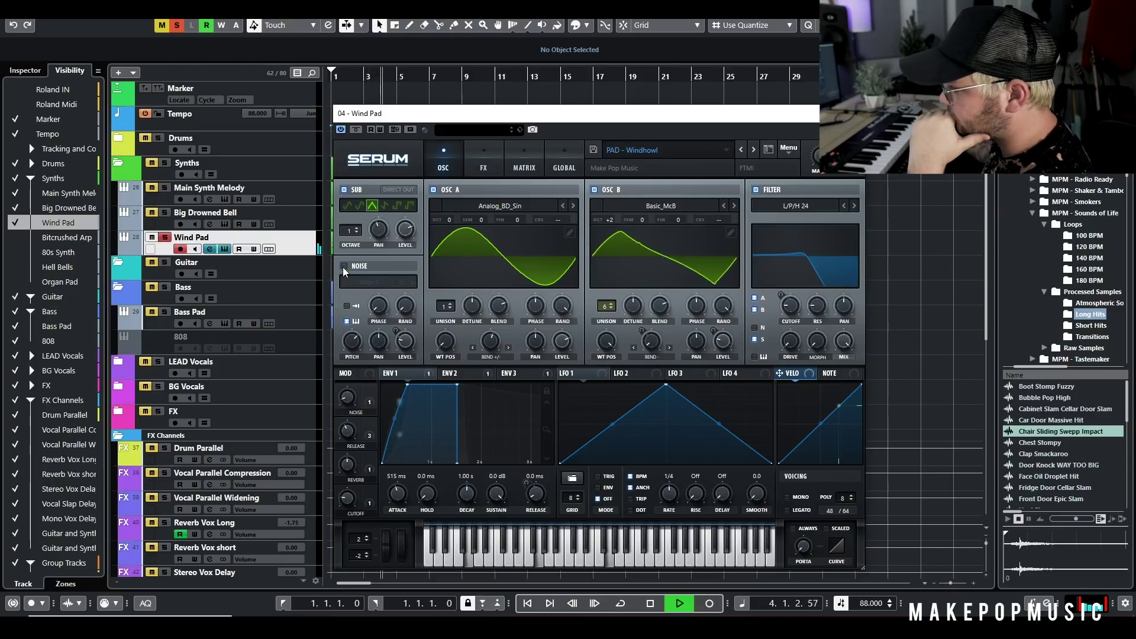
{"action": "key", "text": "space"}
- Audition the Wind Pad with the L/P/H 24 filter switched off, and switch the filter back on
{"action": "left_click", "coordinate": [756, 190]}
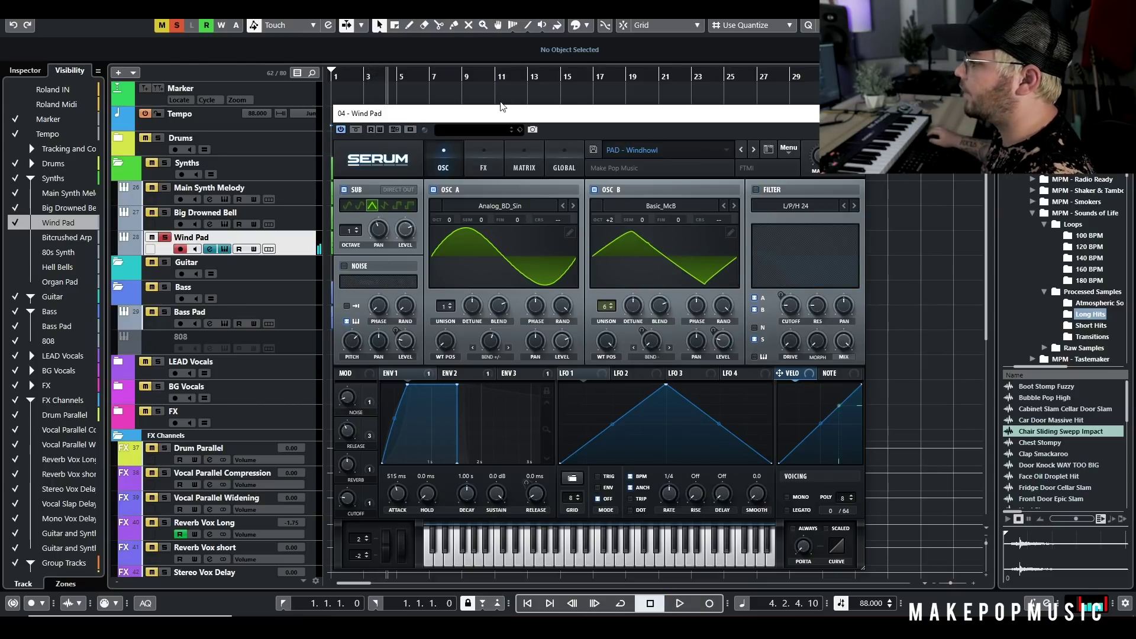
{"action": "key", "text": "space"}
{"action": "left_click", "coordinate": [756, 191]}
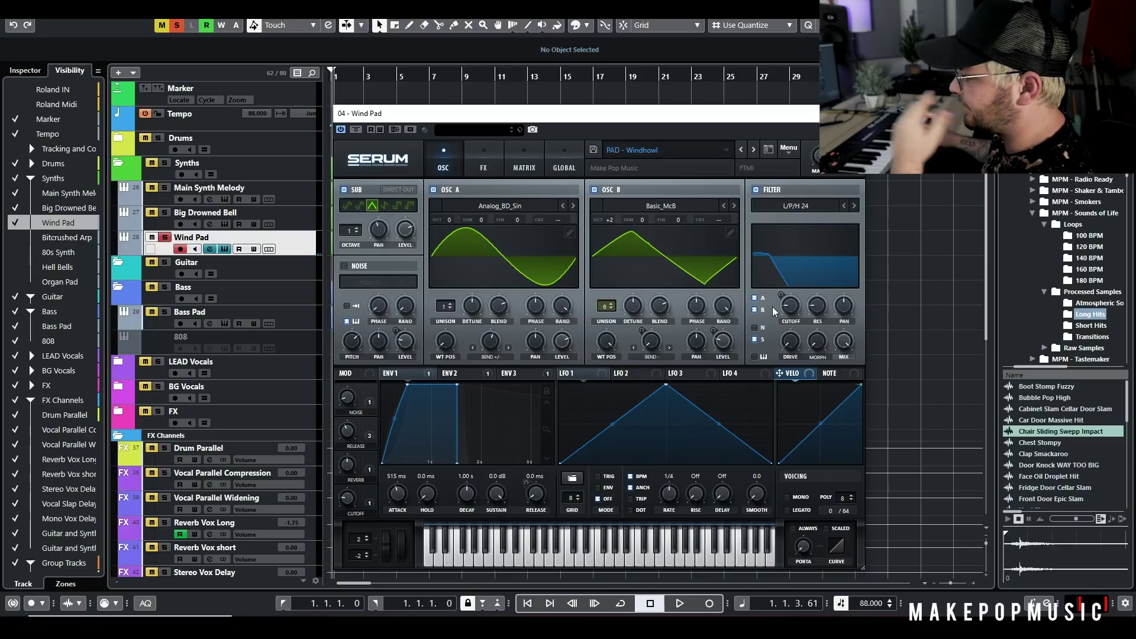
- Switch the Polar 2 noise back on, check the list of noise samples, and play the soloed Wind Pad
{"action": "left_click", "coordinate": [347, 267]}
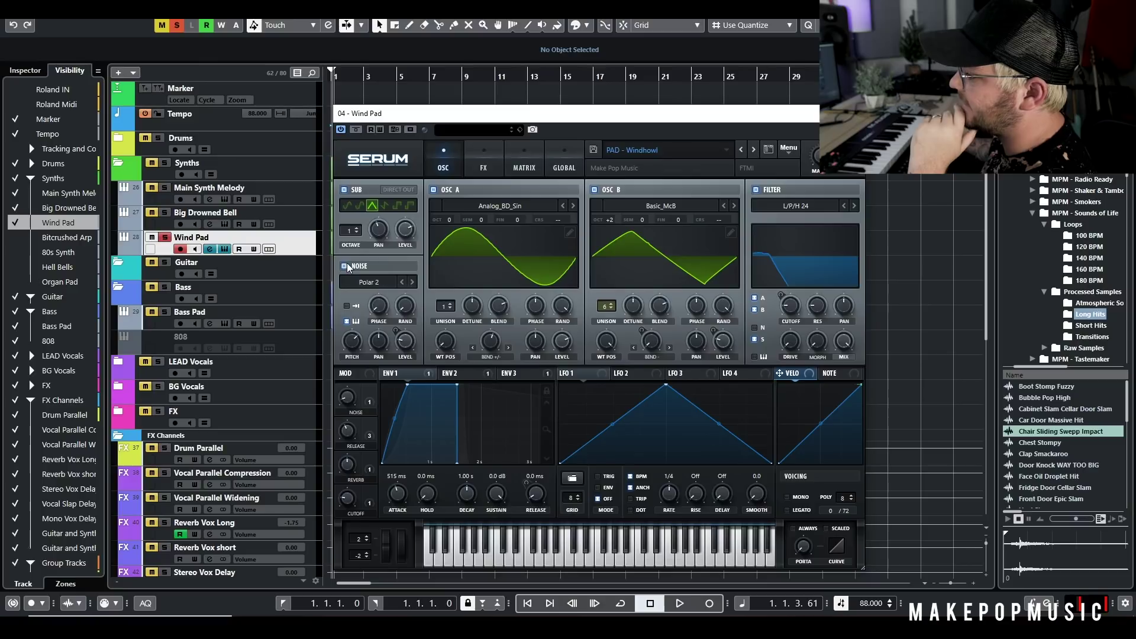
{"action": "left_click", "coordinate": [386, 286]}
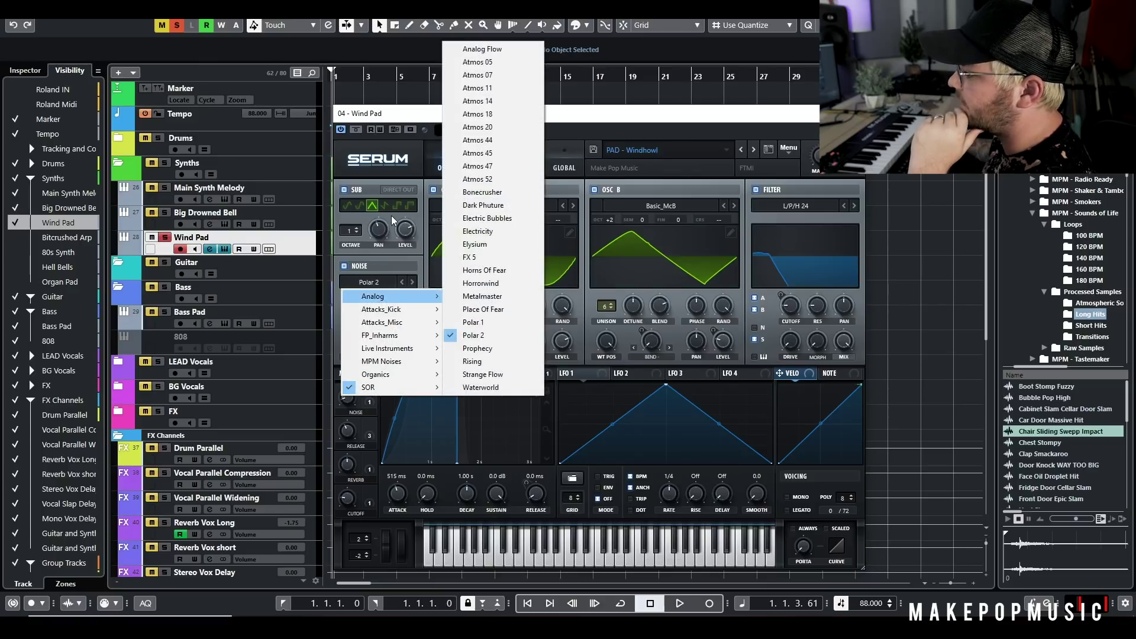
{"action": "key", "text": "Escape"}
{"action": "key", "text": "Escape"}
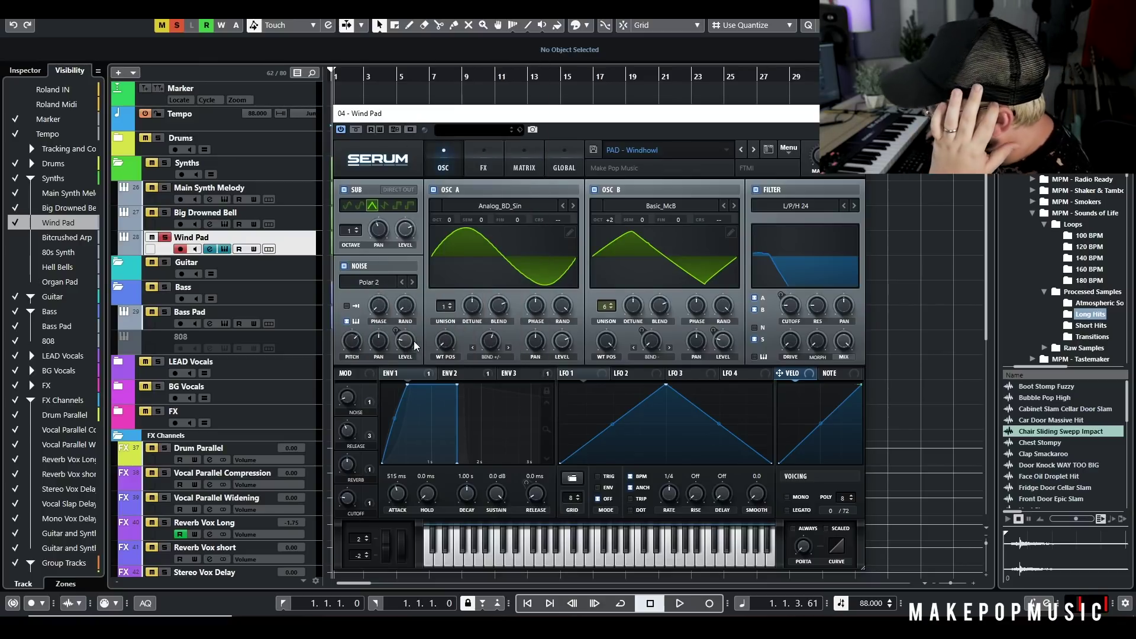
{"action": "left_click", "coordinate": [323, 213]}
{"action": "key", "text": "space"}
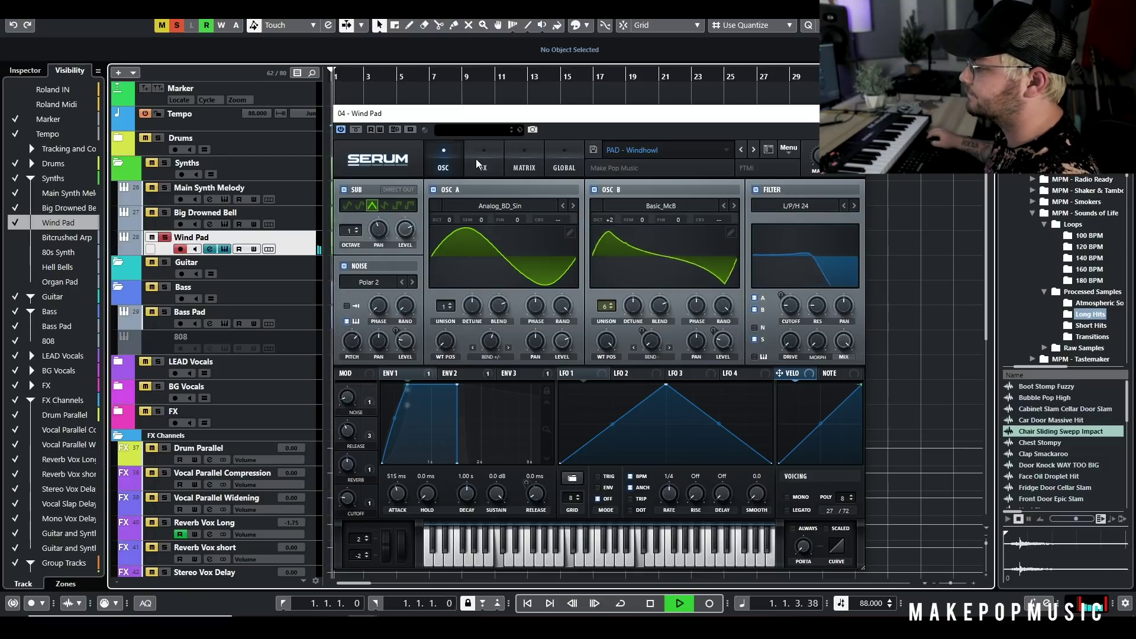
- Open the Wind Pad's effects rack in Serum and audition the pad with all of its effects except EQ bypassed
{"action": "left_click", "coordinate": [484, 167]}
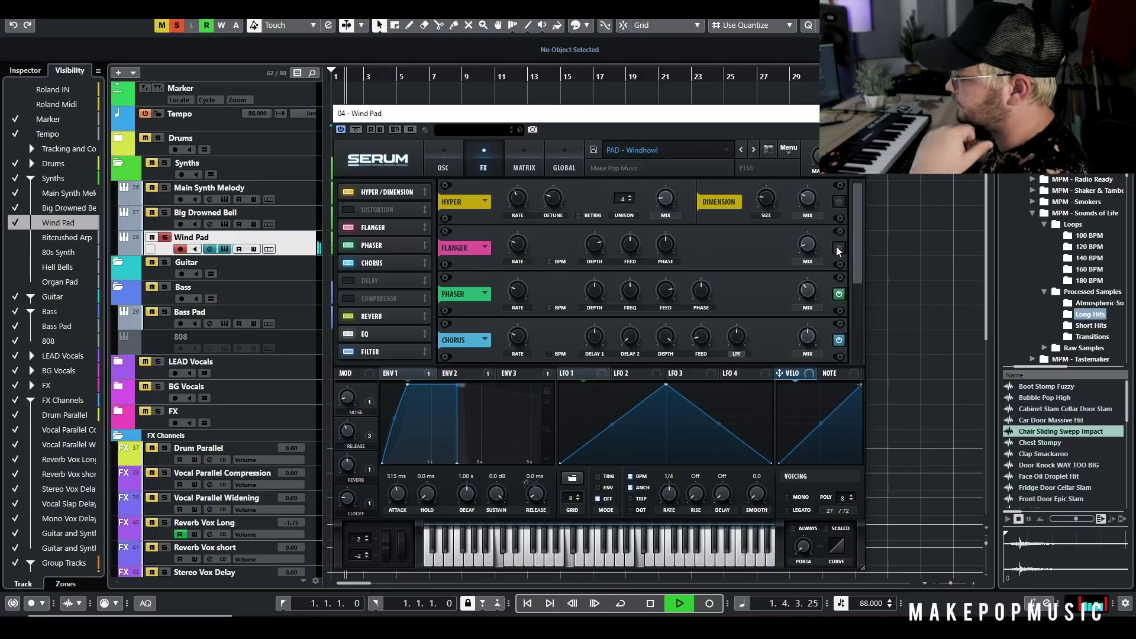
{"action": "scroll", "coordinate": [857, 289], "scroll_direction": "down", "scroll_amount": 3}
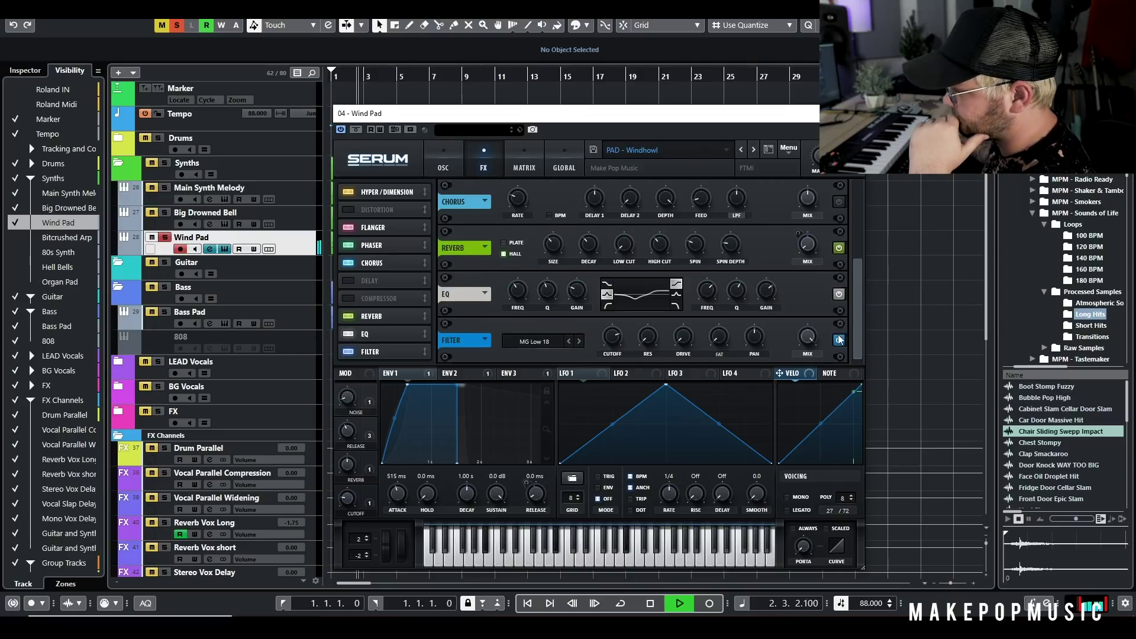
{"action": "left_click", "coordinate": [839, 248]}
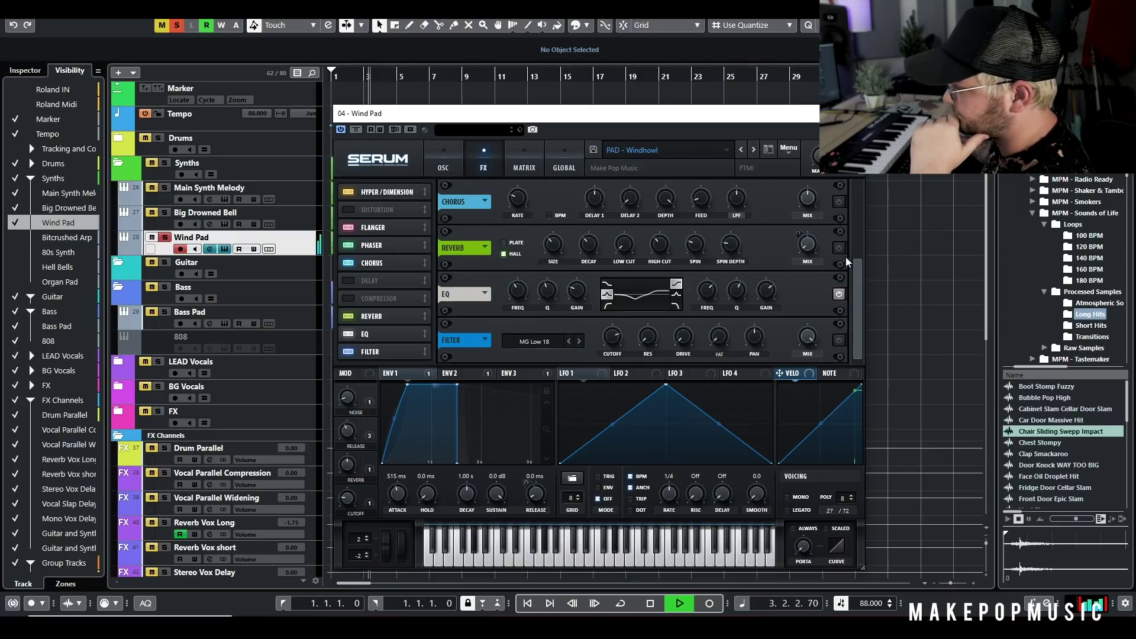
{"action": "key", "text": "space"}
- Switch the hyper, flanger, phaser and chorus back on, audition the Wind Pad without reverb, and re-enable the reverb
{"action": "left_click_drag", "start_coordinate": [859, 279], "coordinate": [859, 179]}
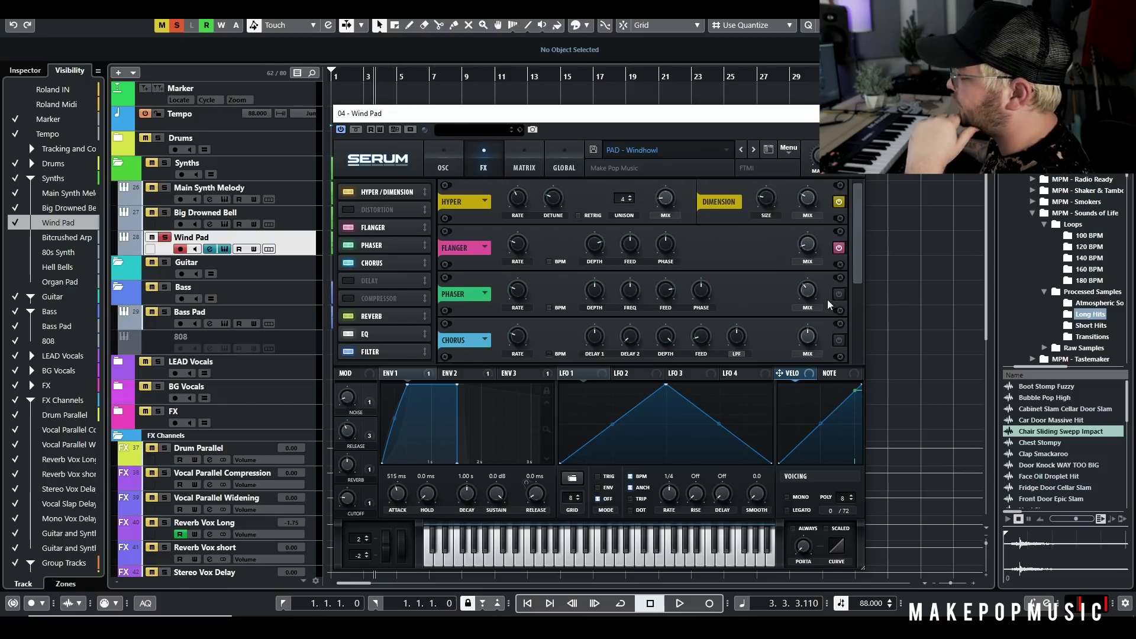
{"action": "left_click_drag", "start_coordinate": [858, 277], "coordinate": [860, 302]}
{"action": "key", "text": "KP_Decimal"}
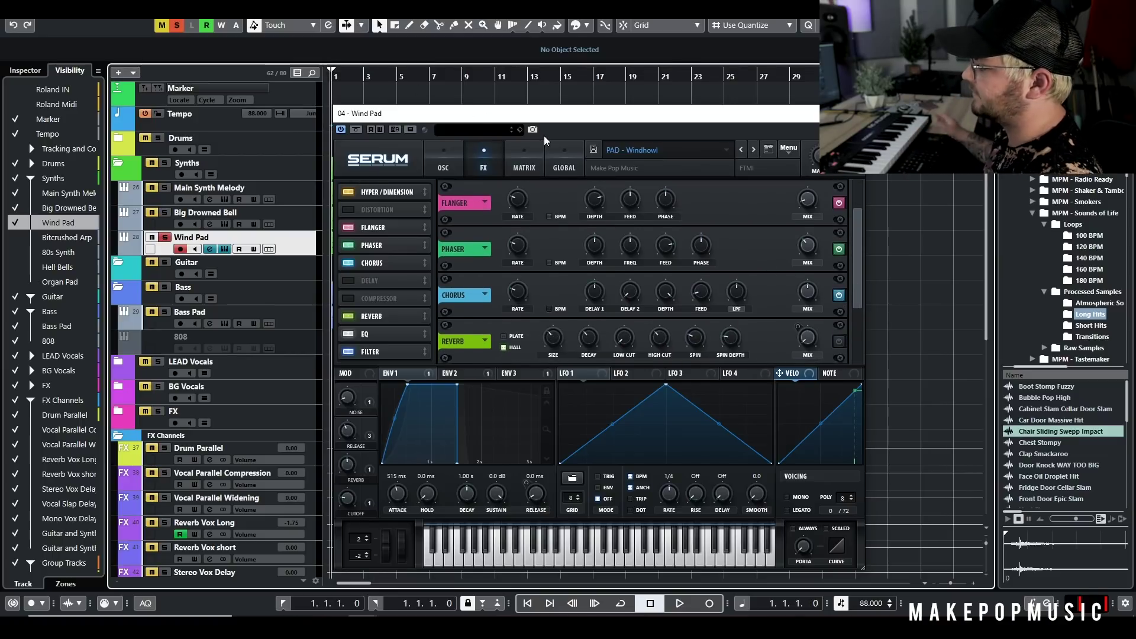
{"action": "key", "text": "space"}
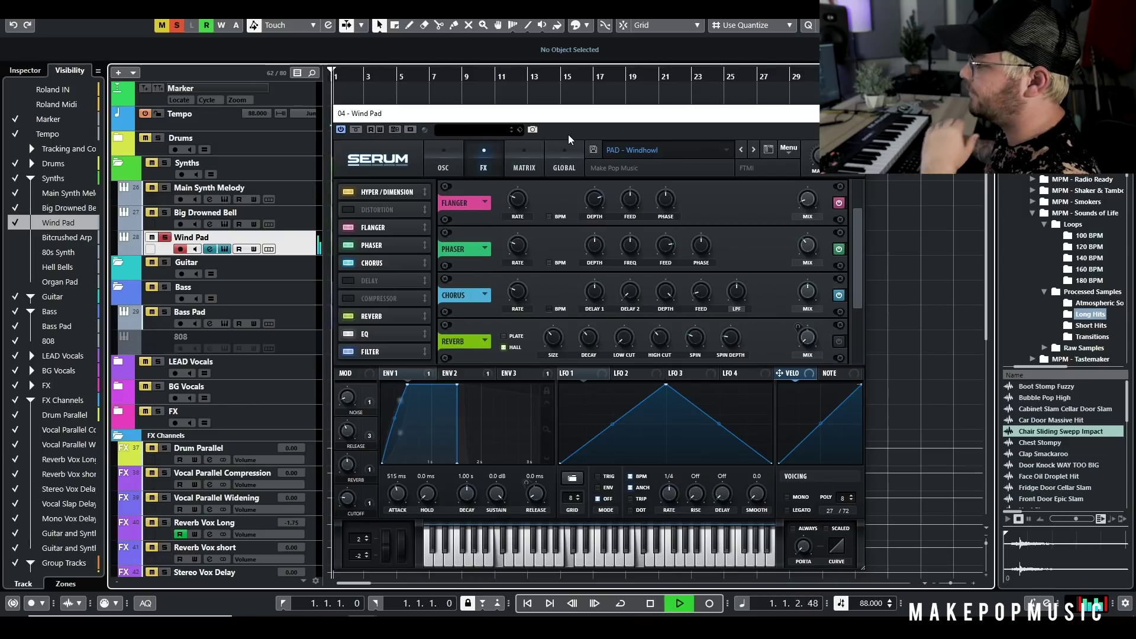
{"action": "scroll", "coordinate": [843, 296], "scroll_direction": "down", "scroll_amount": 2}
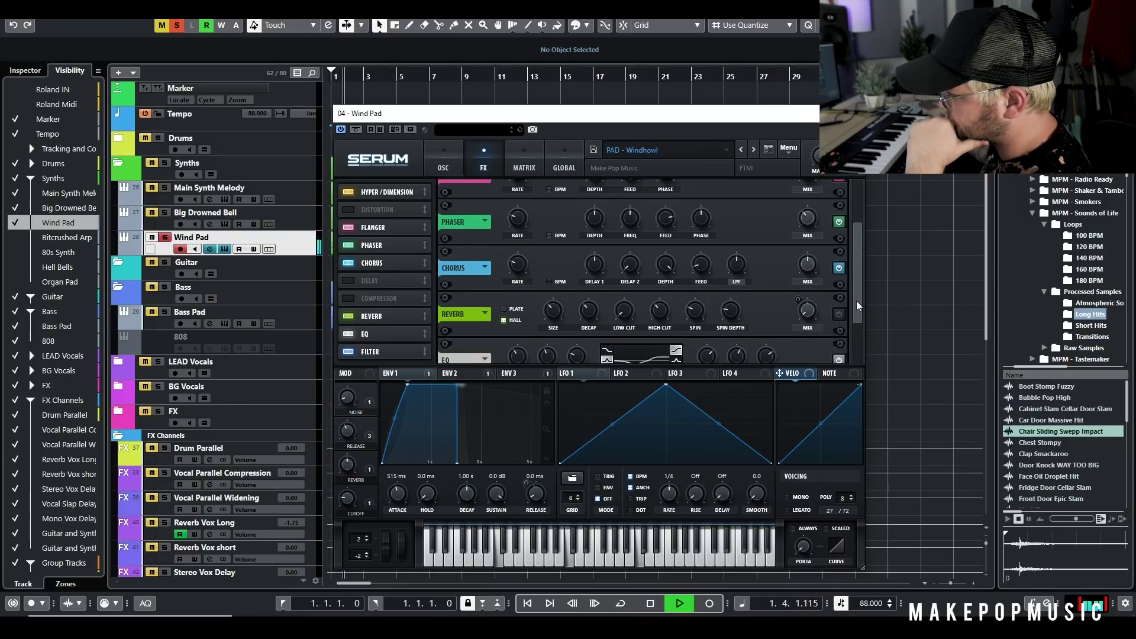
{"action": "key", "text": "space"}
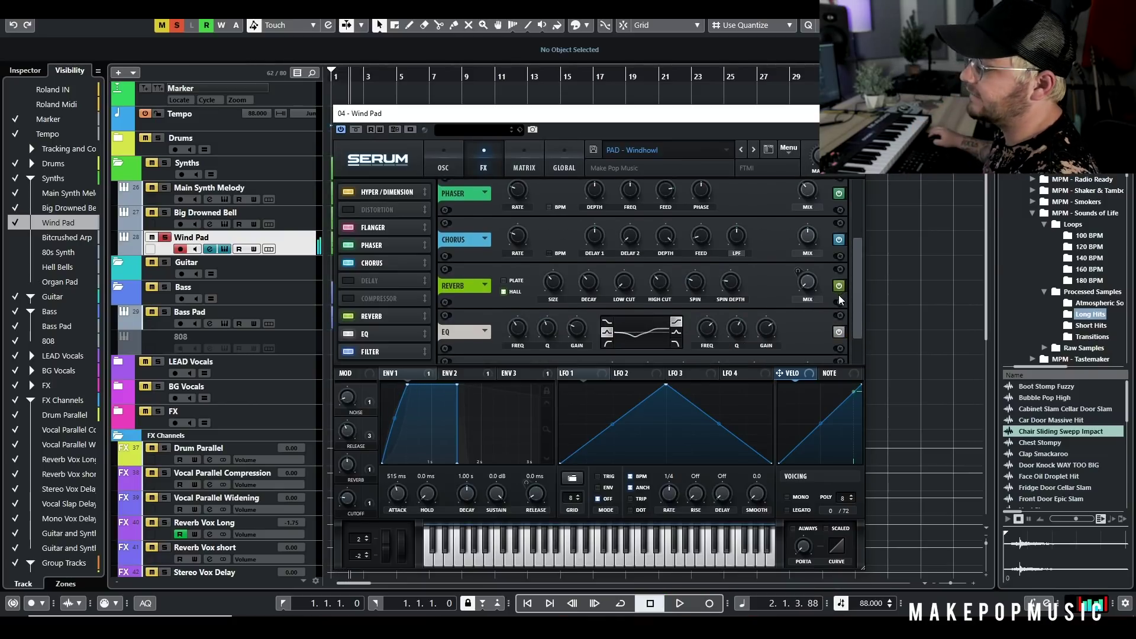
- Audition the Wind Pad with its reverb on, compare it with the EQ bypassed, and leave EQ and filter enabled
{"action": "key", "text": "space"}
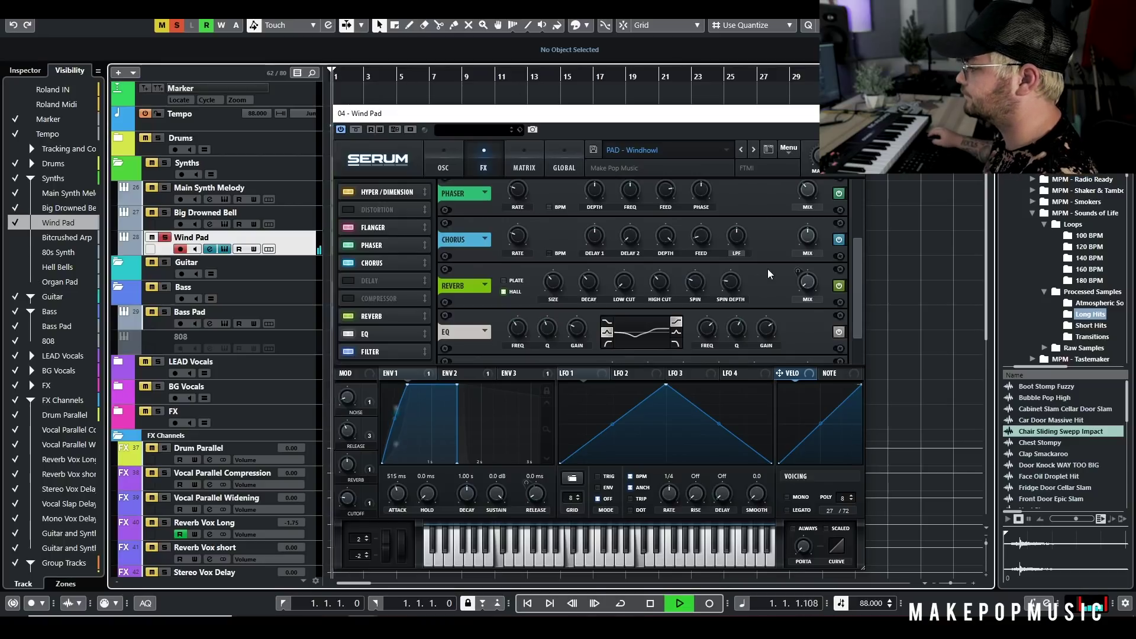
{"action": "key", "text": "space"}
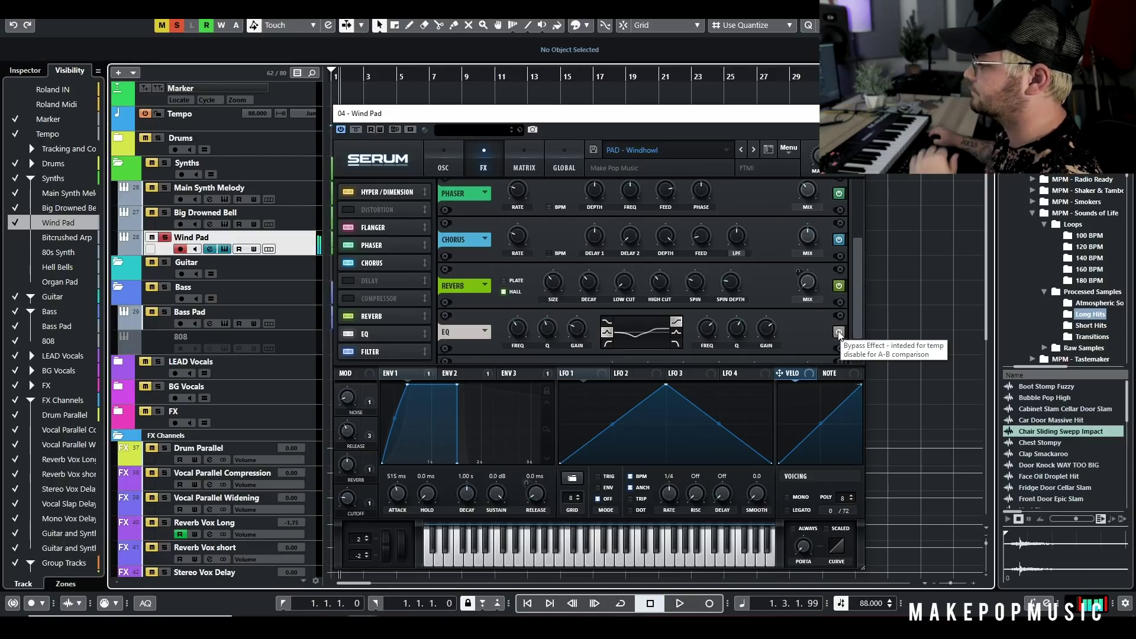
{"action": "scroll", "coordinate": [831, 320], "scroll_direction": "down", "scroll_amount": 1}
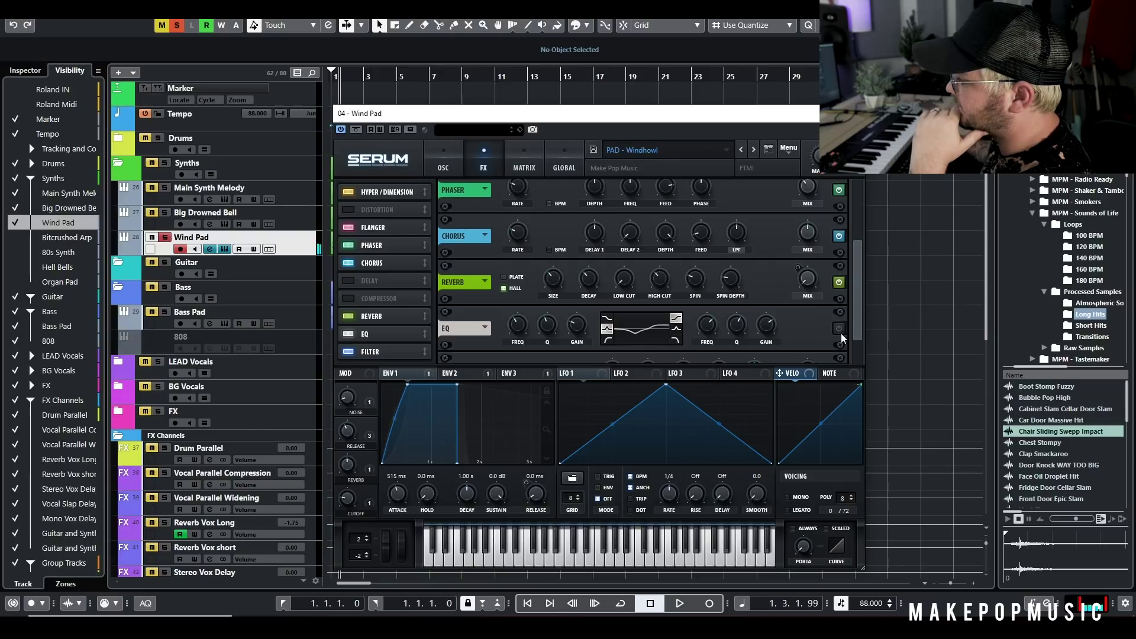
{"action": "key", "text": "space"}
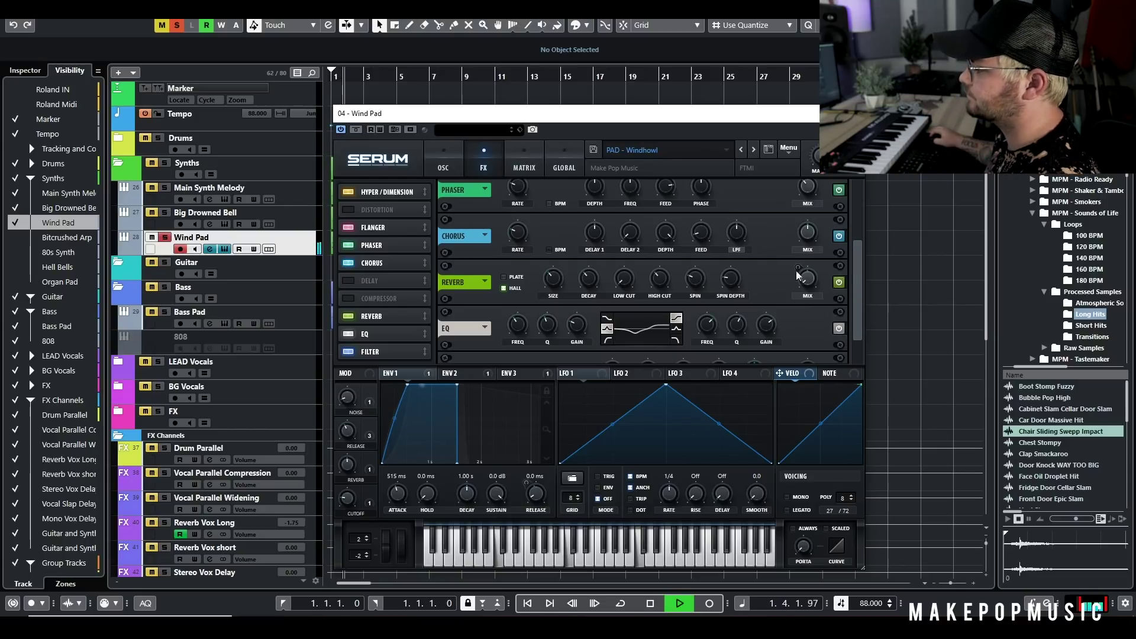
{"action": "key", "text": "space"}
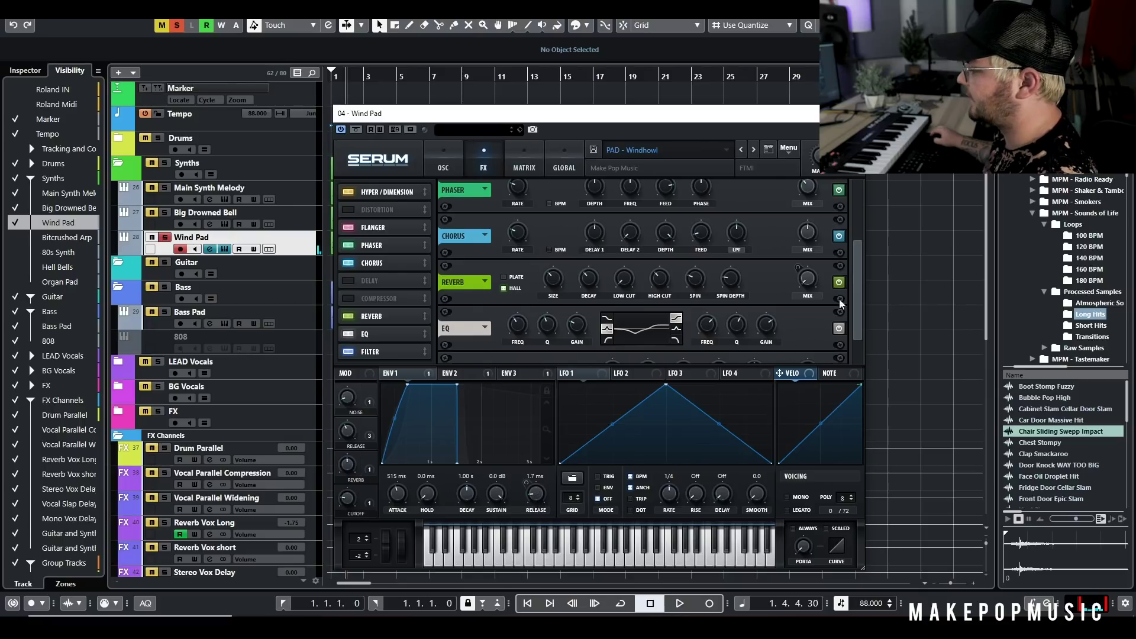
{"action": "scroll", "coordinate": [850, 316], "scroll_direction": "down", "scroll_amount": 1}
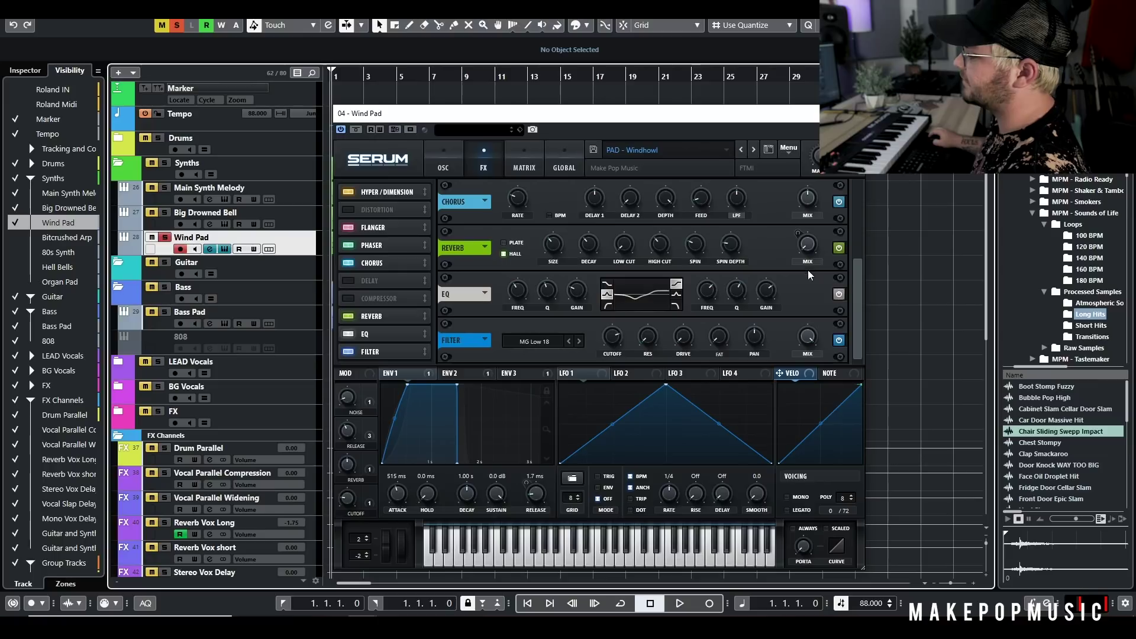
- Play the complete Wind Pad from Serum's oscillator page, close its instrument window and unsolo the track
{"action": "left_click", "coordinate": [446, 165]}
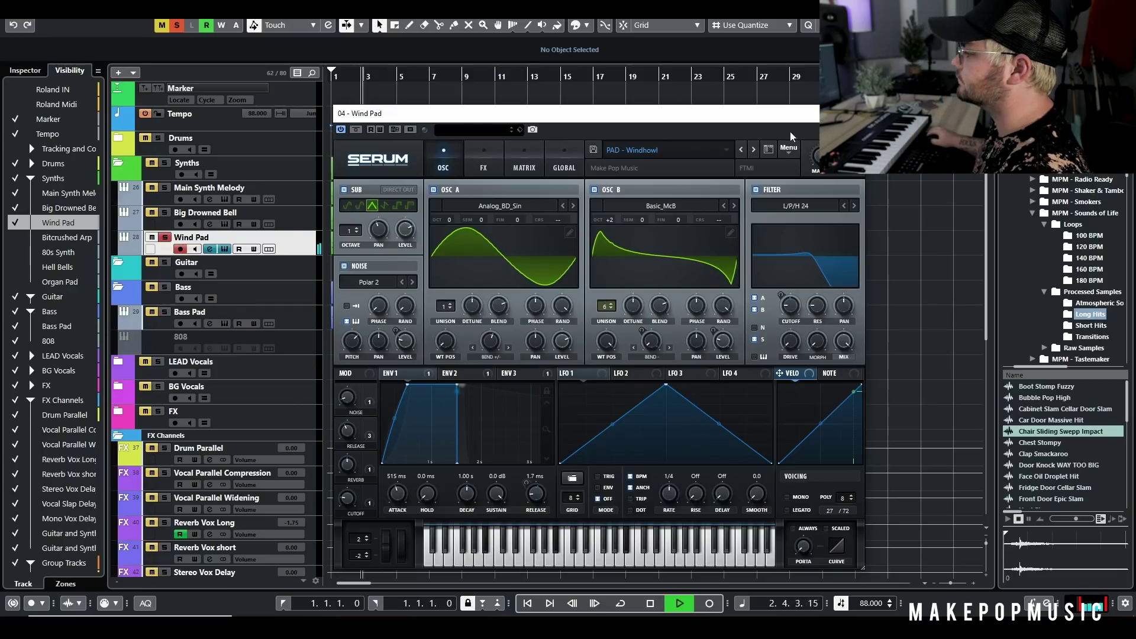
{"action": "key", "text": "space"}
{"action": "left_click", "coordinate": [225, 249]}
{"action": "left_click", "coordinate": [165, 237]}
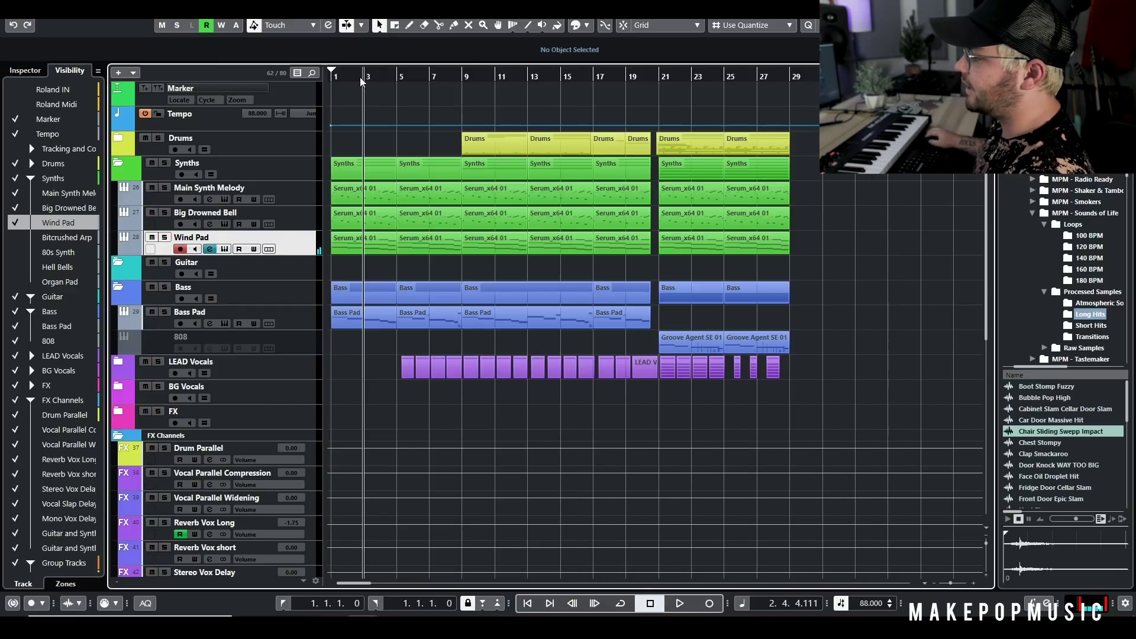
- Play the full arrangement from the start and make the Bitcrushed Arp track visible in the track list
{"action": "key", "text": "Home"}
{"action": "key", "text": "space"}
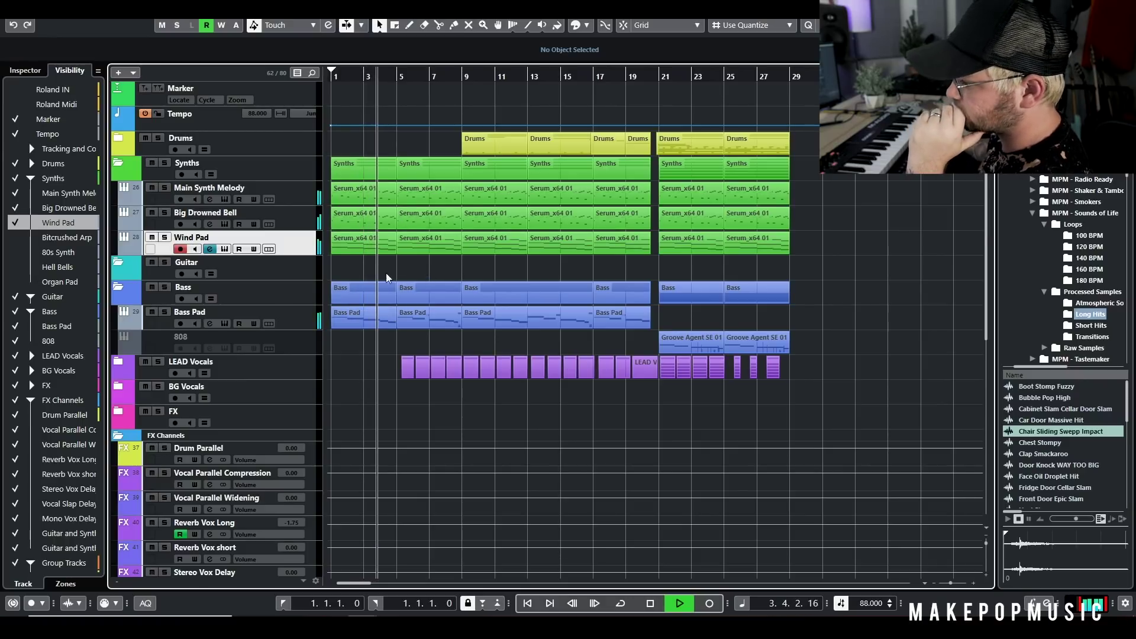
{"action": "left_click", "coordinate": [17, 238]}
{"action": "left_click", "coordinate": [17, 238]}
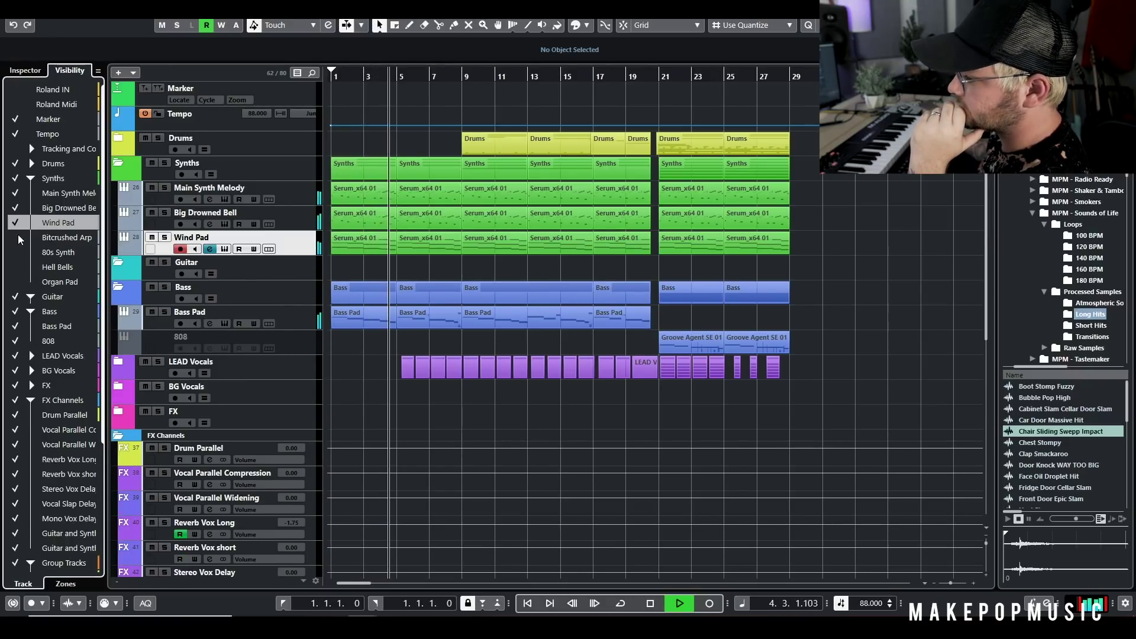
{"action": "left_click", "coordinate": [17, 237]}
{"action": "key", "text": "space"}
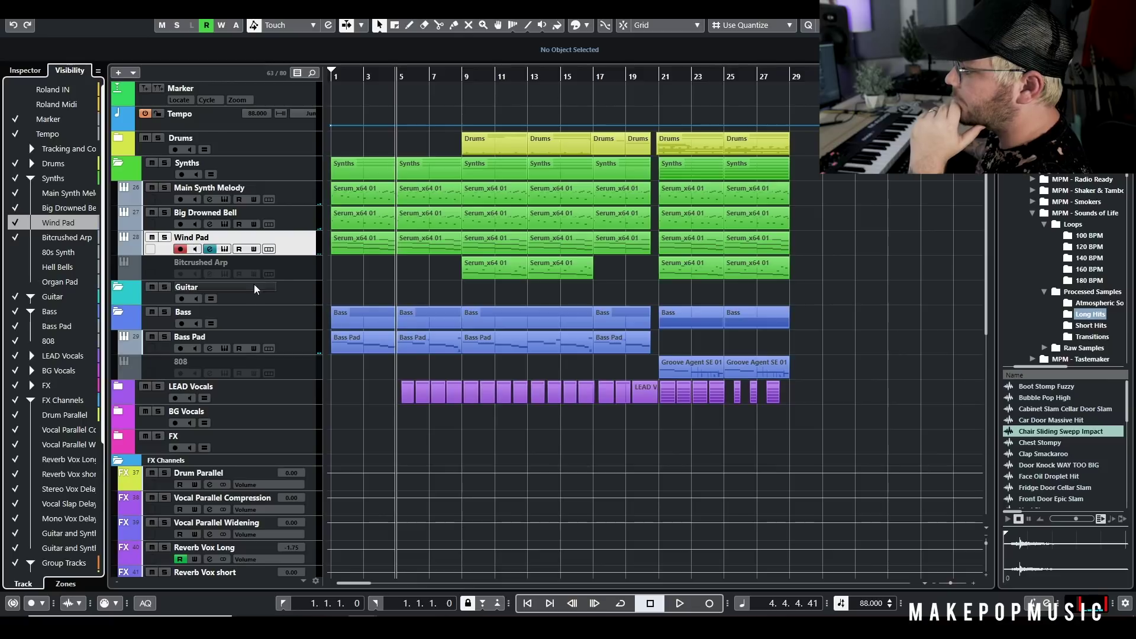
- Expand the LEAD Vocals folder and enable its disabled Lead Vocal track
{"action": "left_click", "coordinate": [116, 140]}
{"action": "left_click", "coordinate": [116, 140]}
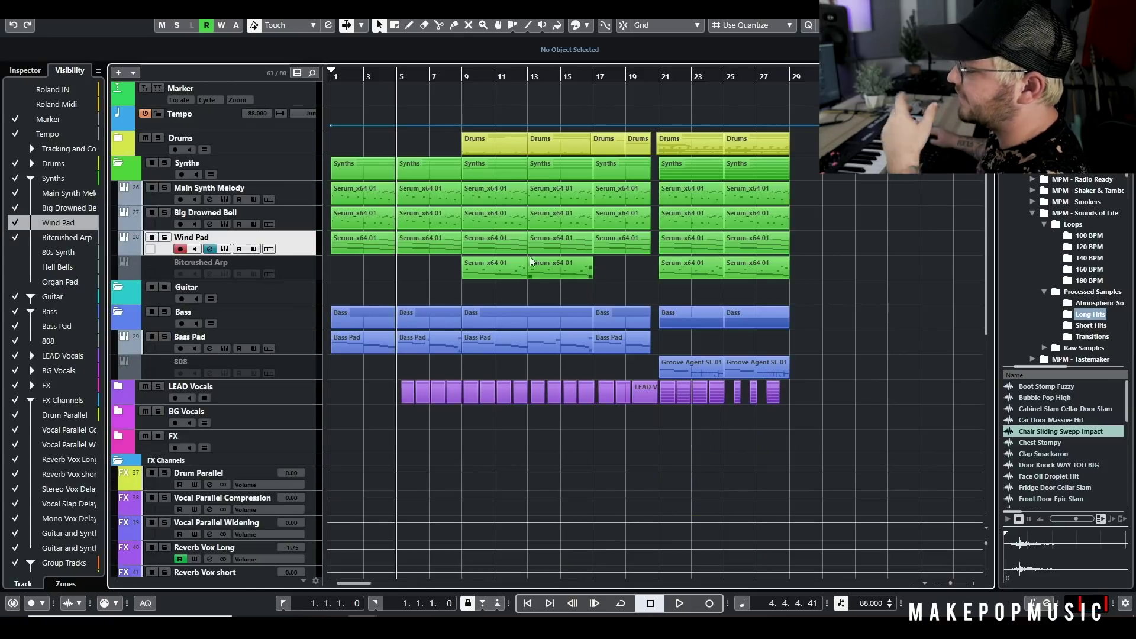
{"action": "left_click", "coordinate": [269, 391]}
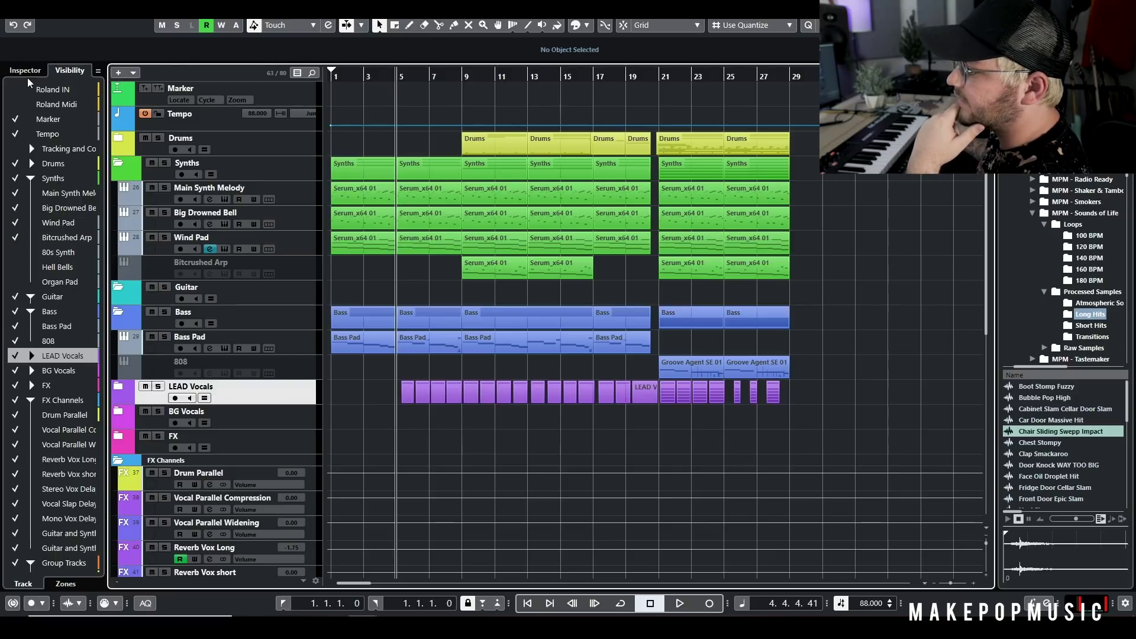
{"action": "left_click", "coordinate": [120, 387]}
{"action": "right_click", "coordinate": [316, 414]}
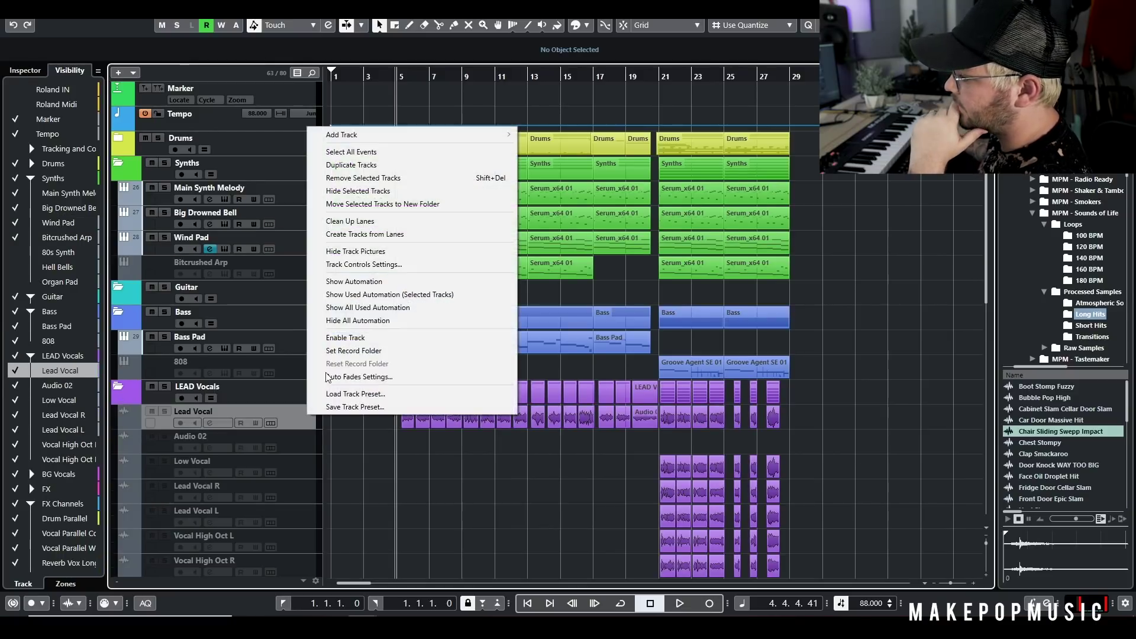
{"action": "left_click", "coordinate": [354, 341]}
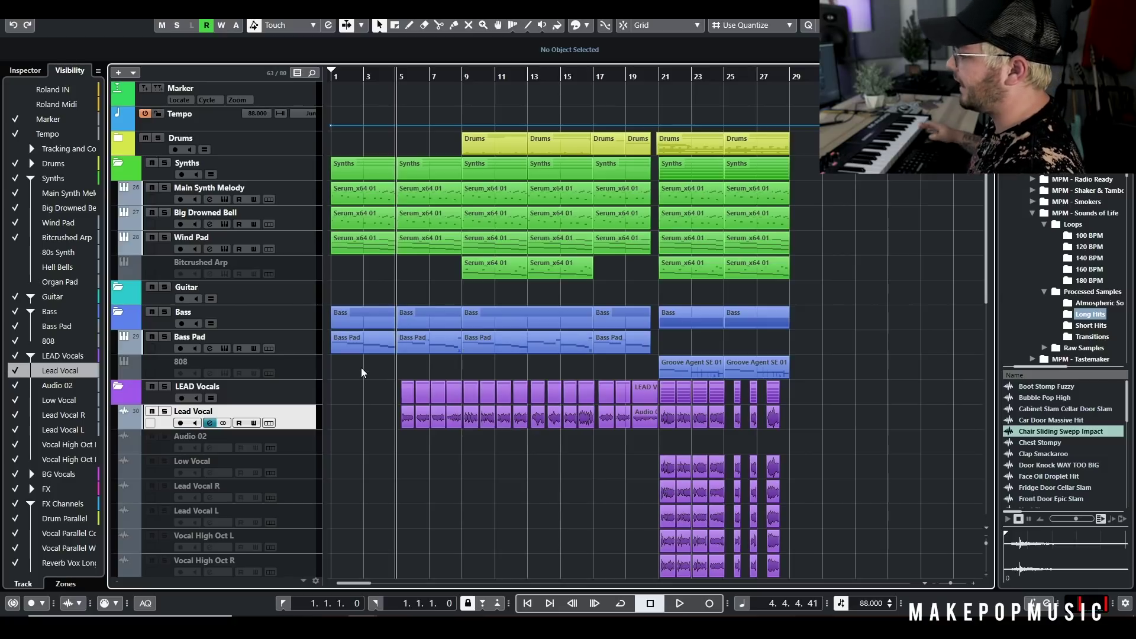
- Play the arrangement with the lead vocal through its first phrases, starting just before bar 5
{"action": "left_click_drag", "start_coordinate": [362, 368], "coordinate": [464, 456]}
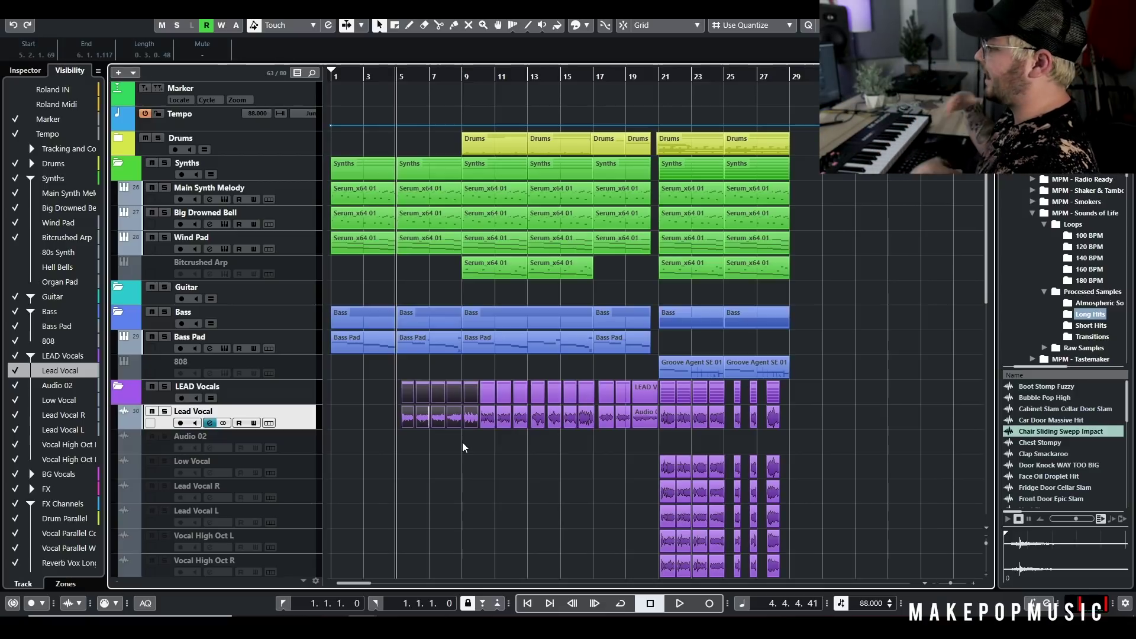
{"action": "left_click", "coordinate": [463, 443]}
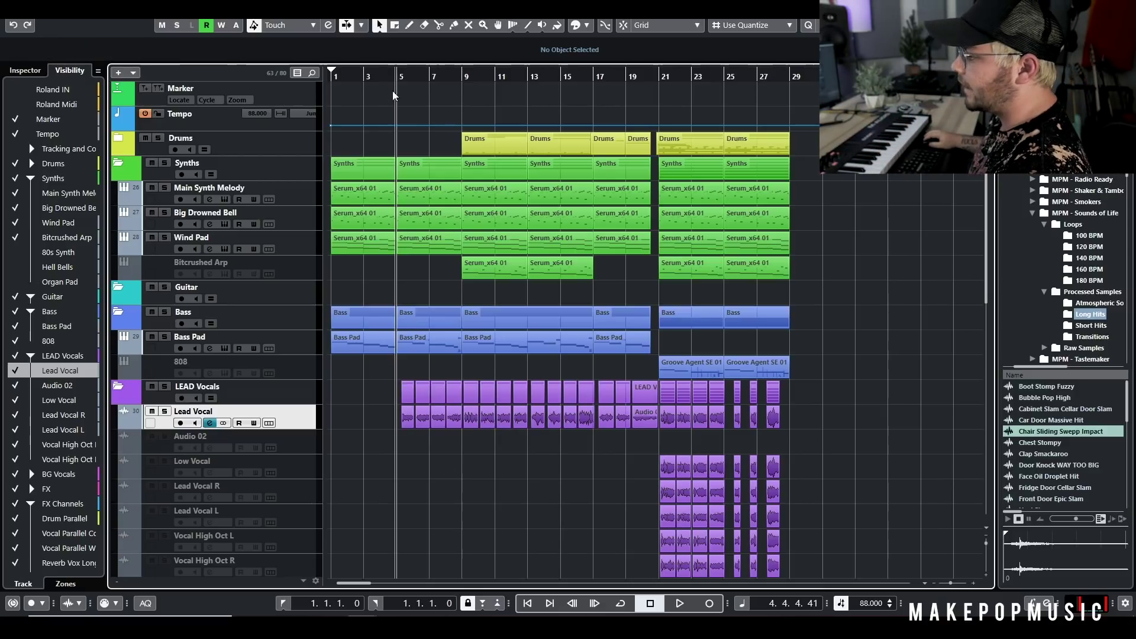
{"action": "scroll", "coordinate": [520, 419], "scroll_direction": "down", "scroll_amount": 2}
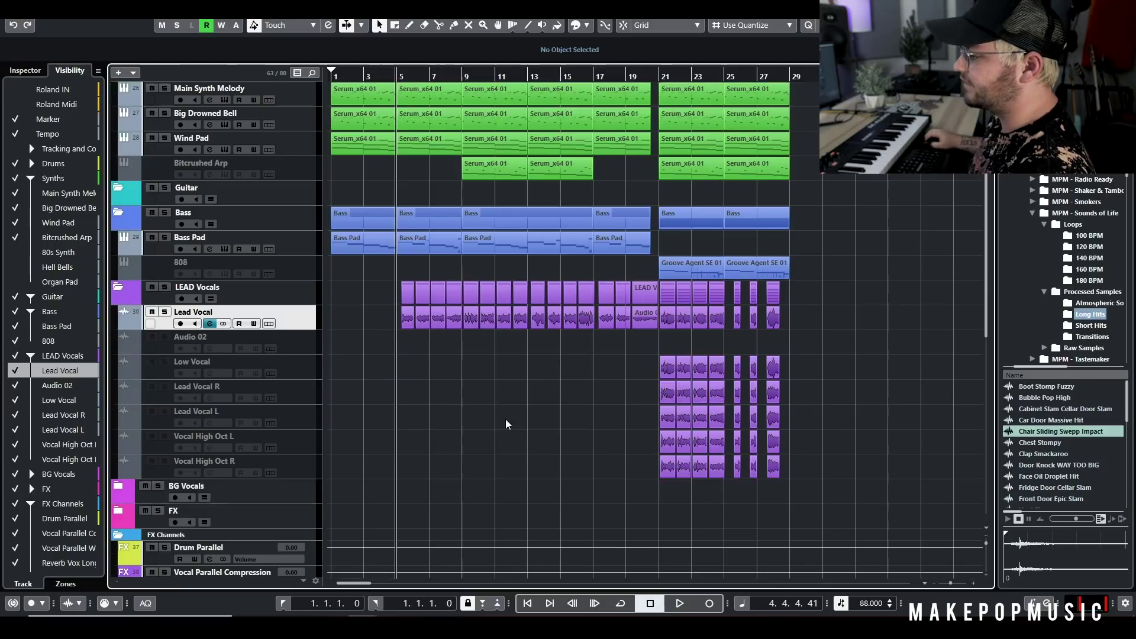
{"action": "key", "text": "space"}
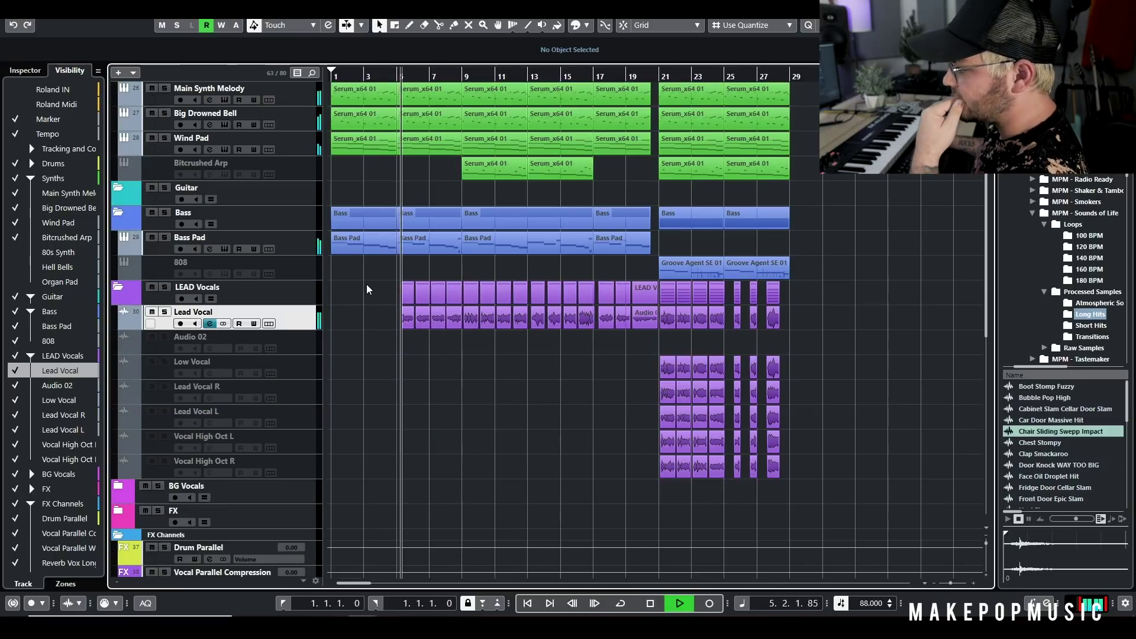
{"action": "left_click", "coordinate": [371, 353]}
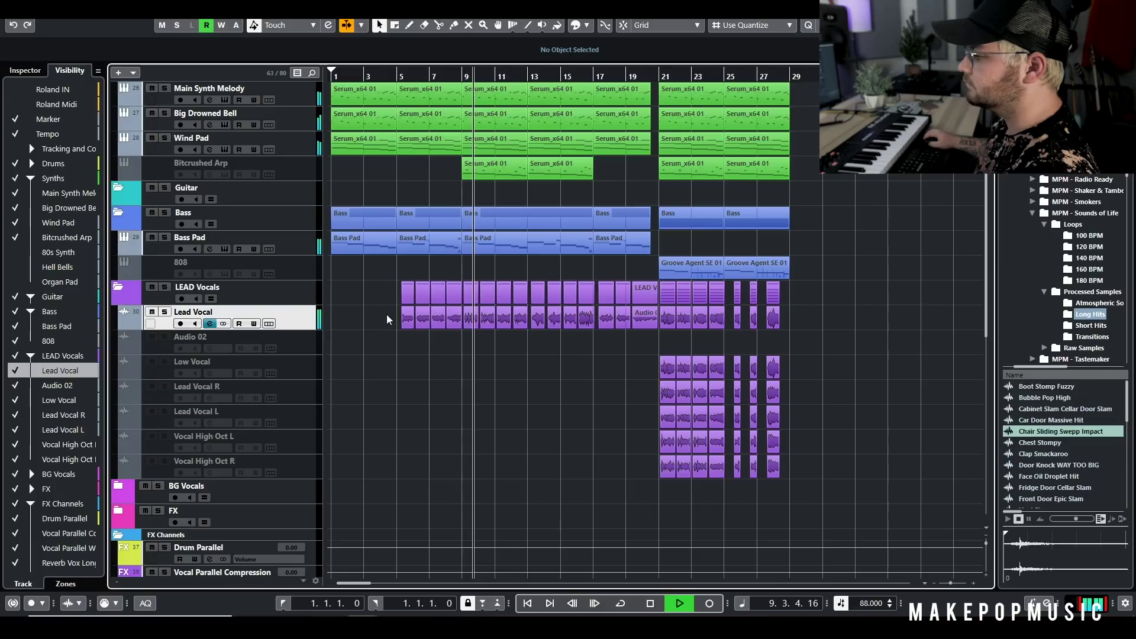
{"action": "key", "text": "space"}
- Open the Lead Vocal channel settings and examine the Auto-Tune Pro insert's settings
{"action": "left_click", "coordinate": [213, 323]}
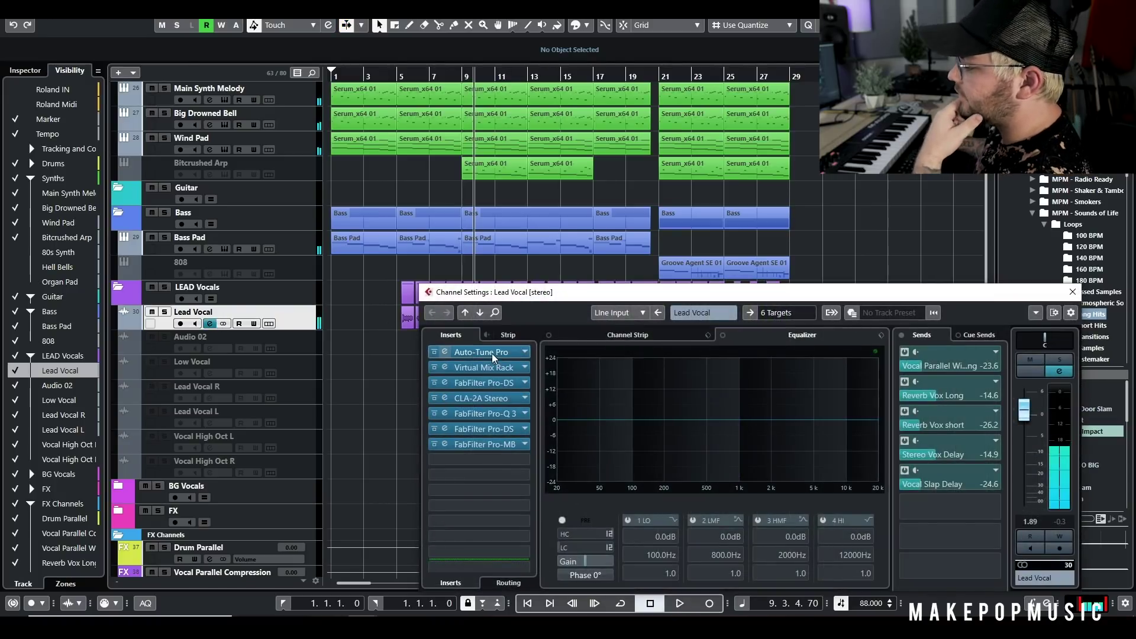
{"action": "left_click_drag", "start_coordinate": [556, 291], "coordinate": [501, 125]}
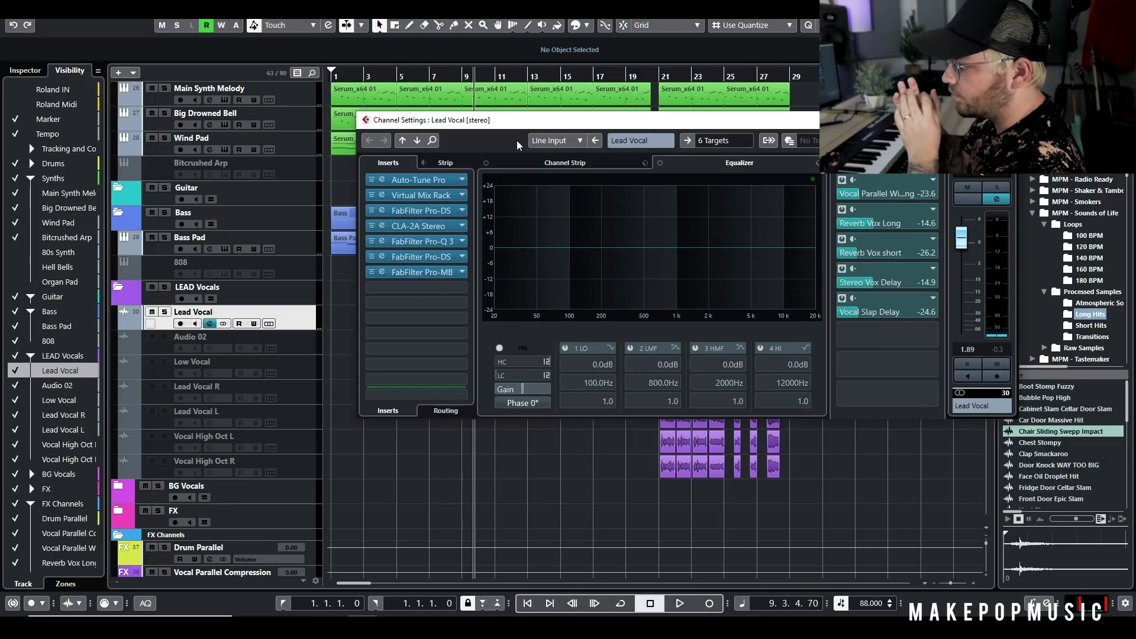
{"action": "left_click", "coordinate": [420, 183]}
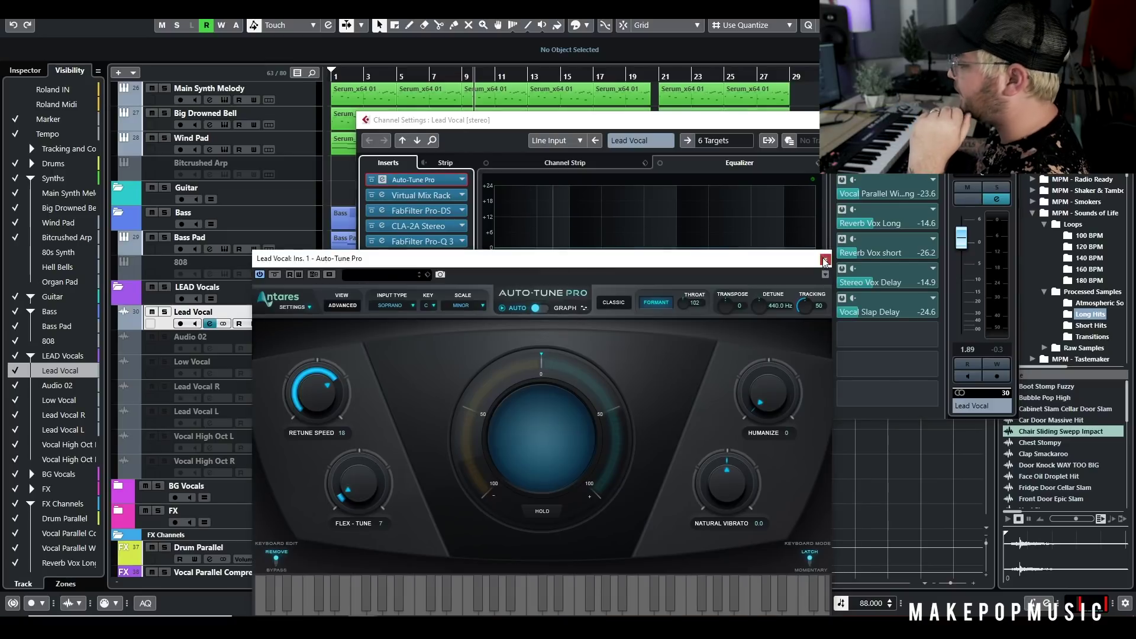
{"action": "left_click", "coordinate": [826, 261]}
- Examine the Lead Vocal's Virtual Mix Rack insert while playing the song from bar 5
{"action": "left_click", "coordinate": [436, 191]}
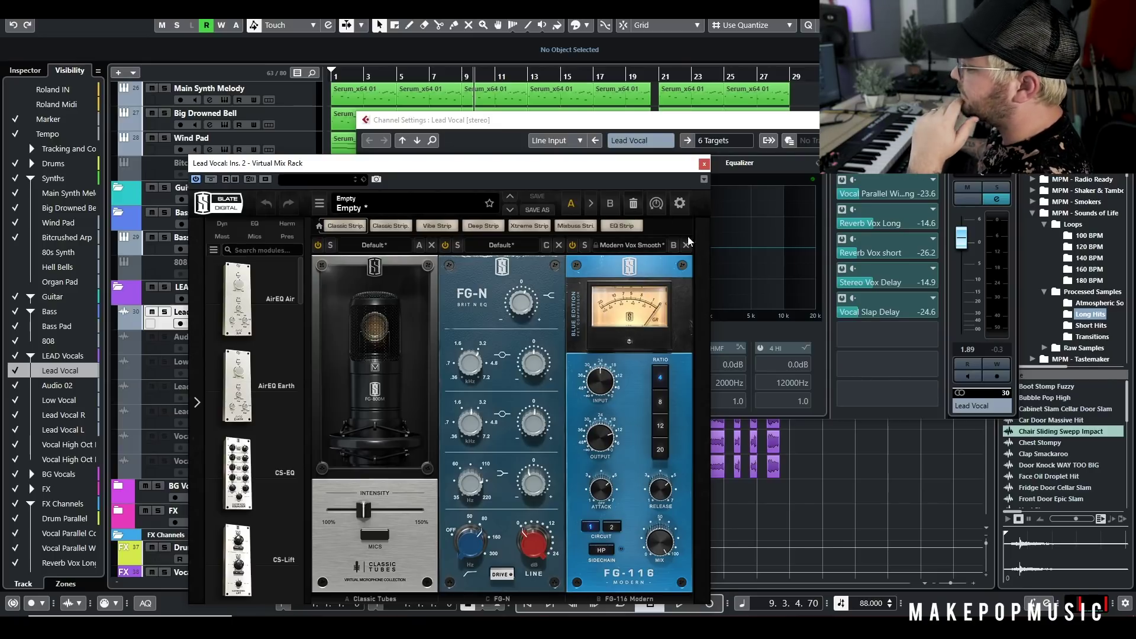
{"action": "left_click", "coordinate": [396, 66]}
{"action": "key", "text": "space"}
{"action": "key", "text": "space"}
{"action": "left_click", "coordinate": [705, 165]}
- Examine the Lead Vocal's first FabFilter Pro-DS insert, and open the CLA-2A Stereo compressor
{"action": "left_click", "coordinate": [209, 324]}
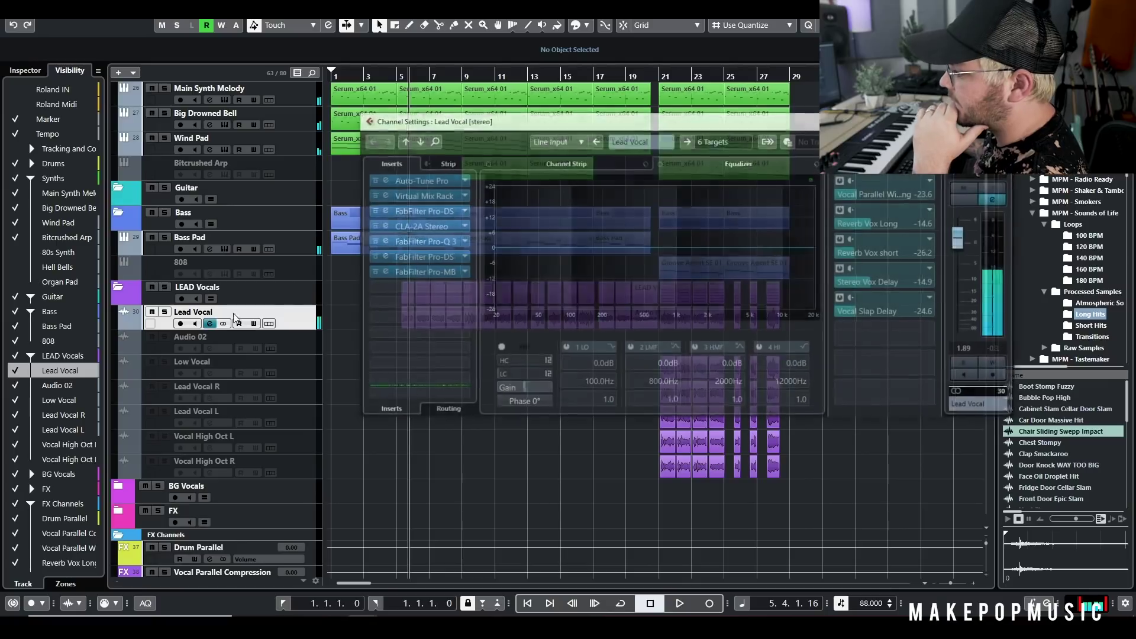
{"action": "left_click", "coordinate": [431, 210]}
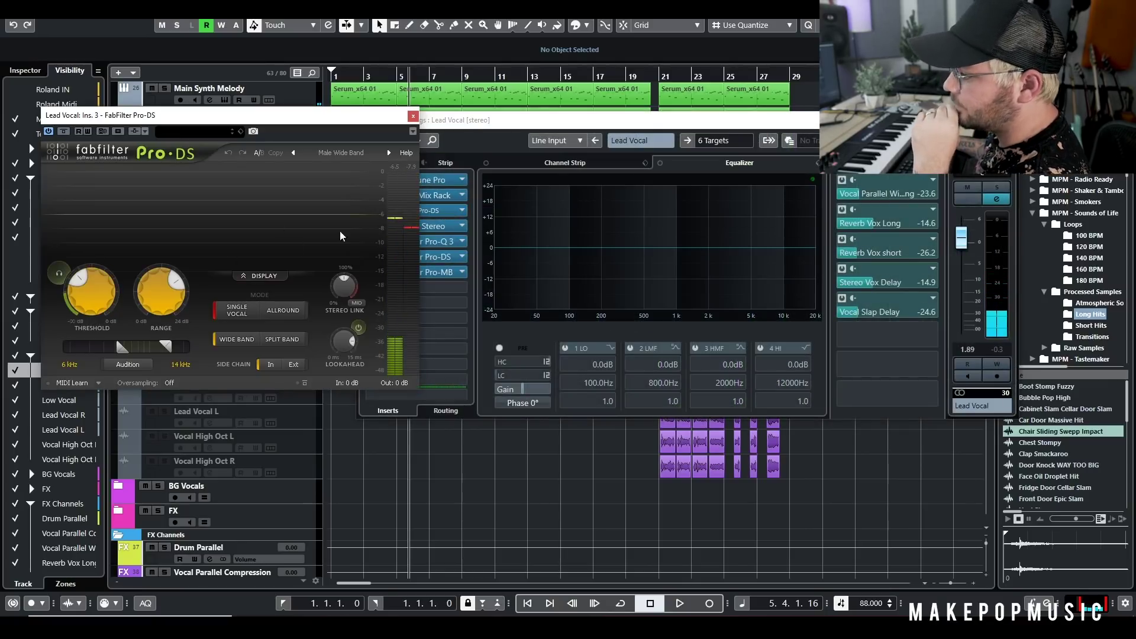
{"action": "left_click", "coordinate": [413, 115]}
{"action": "left_click_drag", "start_coordinate": [423, 121], "coordinate": [572, 122]}
{"action": "left_click", "coordinate": [571, 225]}
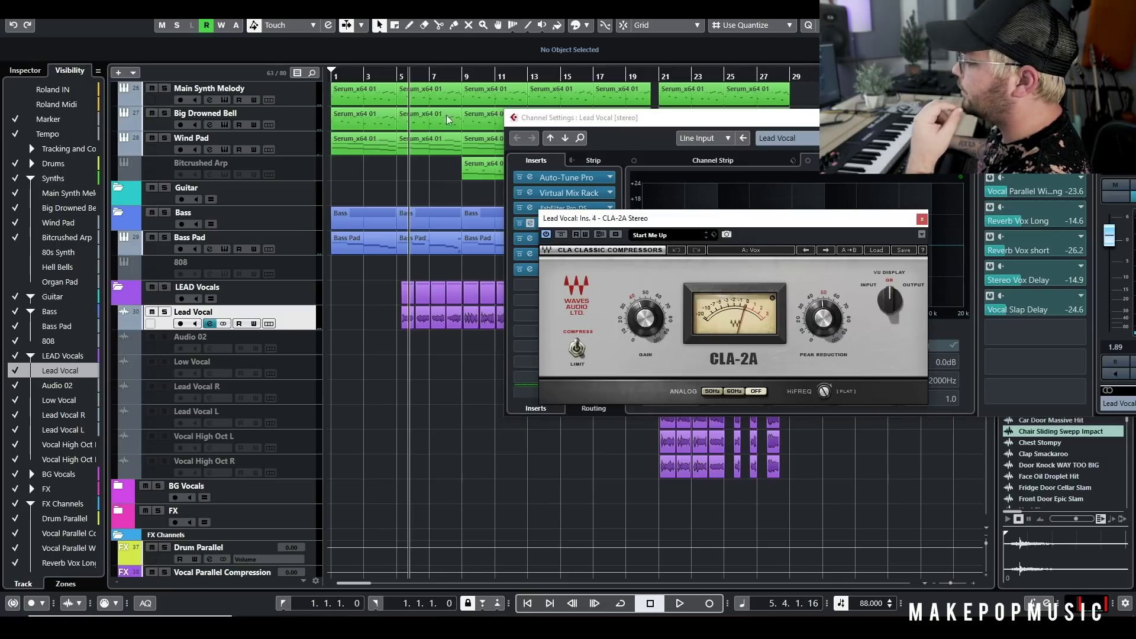
- Examine the Lead Vocal's CLA-2A compressor meter while playing the song from the vocal entry after bar 5
{"action": "key", "text": "space"}
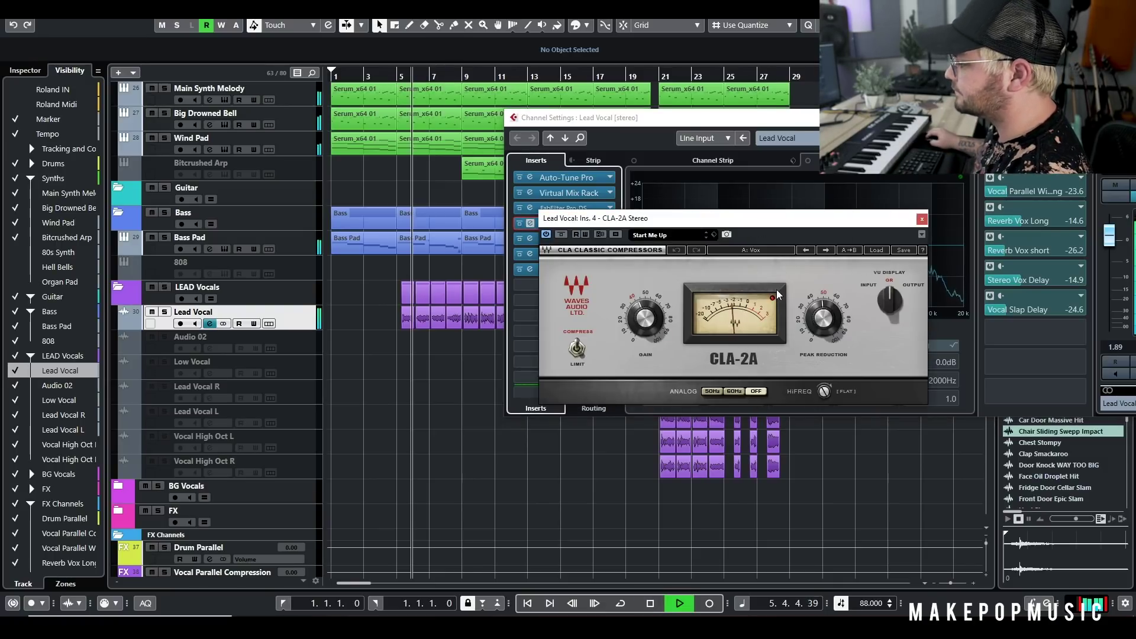
{"action": "left_click", "coordinate": [923, 219]}
{"action": "key", "text": "space"}
- Open the Lead Vocal's FabFilter Pro-Q 3 insert and play the vocal soloed from bar 5
{"action": "left_click", "coordinate": [585, 240]}
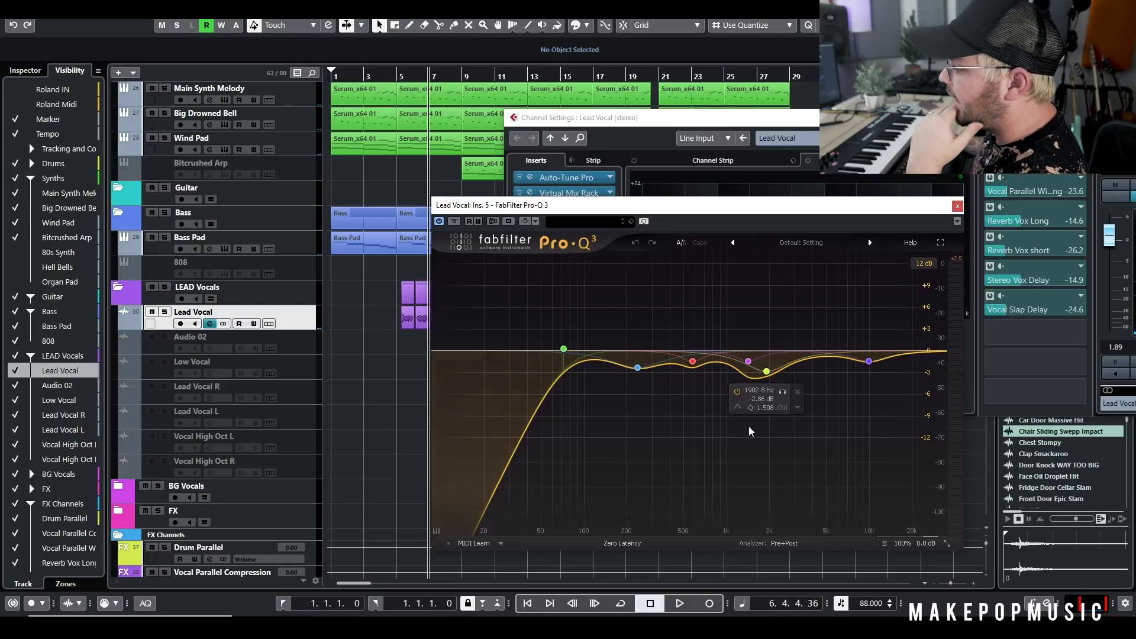
{"action": "left_click", "coordinate": [397, 79]}
{"action": "left_click", "coordinate": [165, 312]}
{"action": "key", "text": "space"}
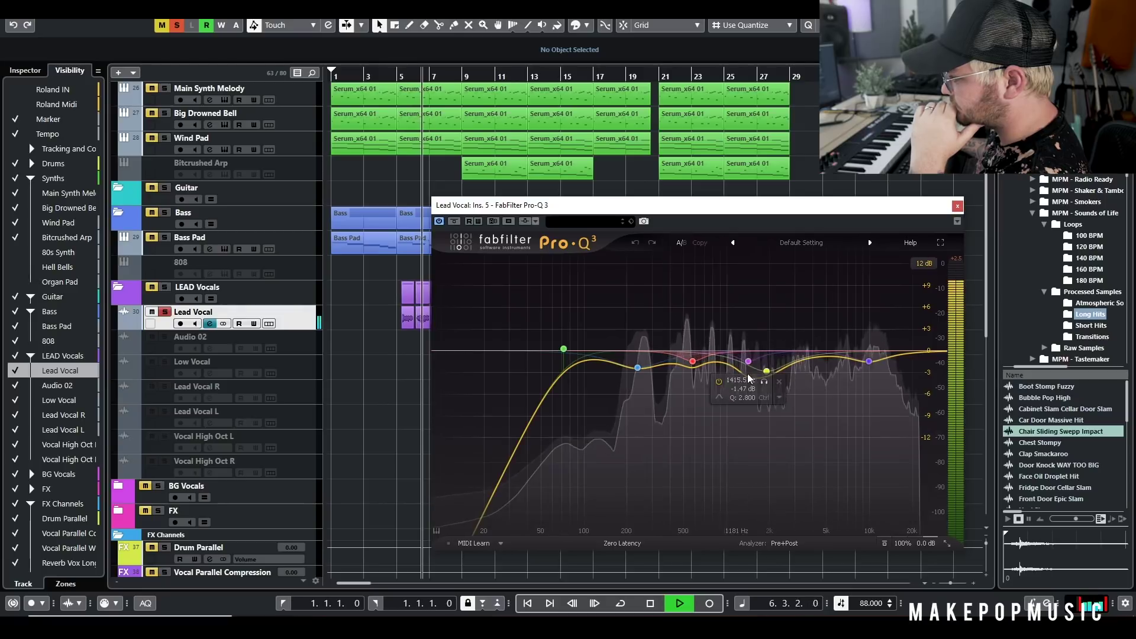
- Audition the Pro-Q 3 bands at 1415.5 Hz, 1902.8 Hz and 9916.9 Hz in isolation during playback, and close the equalizer
{"action": "left_click", "coordinate": [763, 382]}
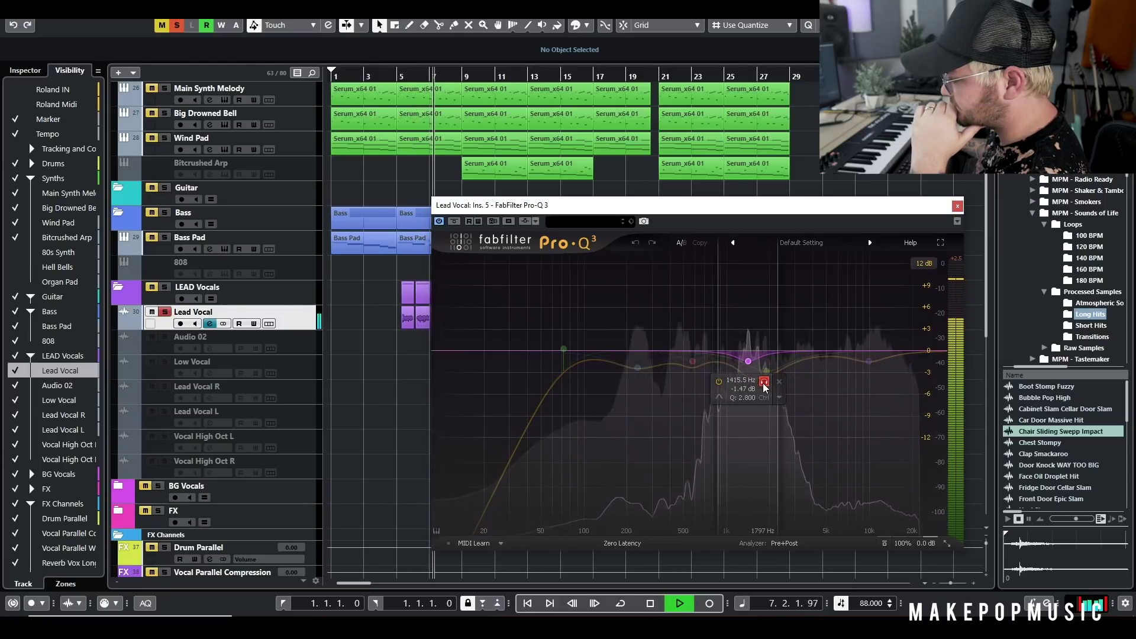
{"action": "left_click_drag", "start_coordinate": [763, 388], "coordinate": [767, 372]}
{"action": "scroll", "coordinate": [766, 371], "scroll_direction": "down", "scroll_amount": 3}
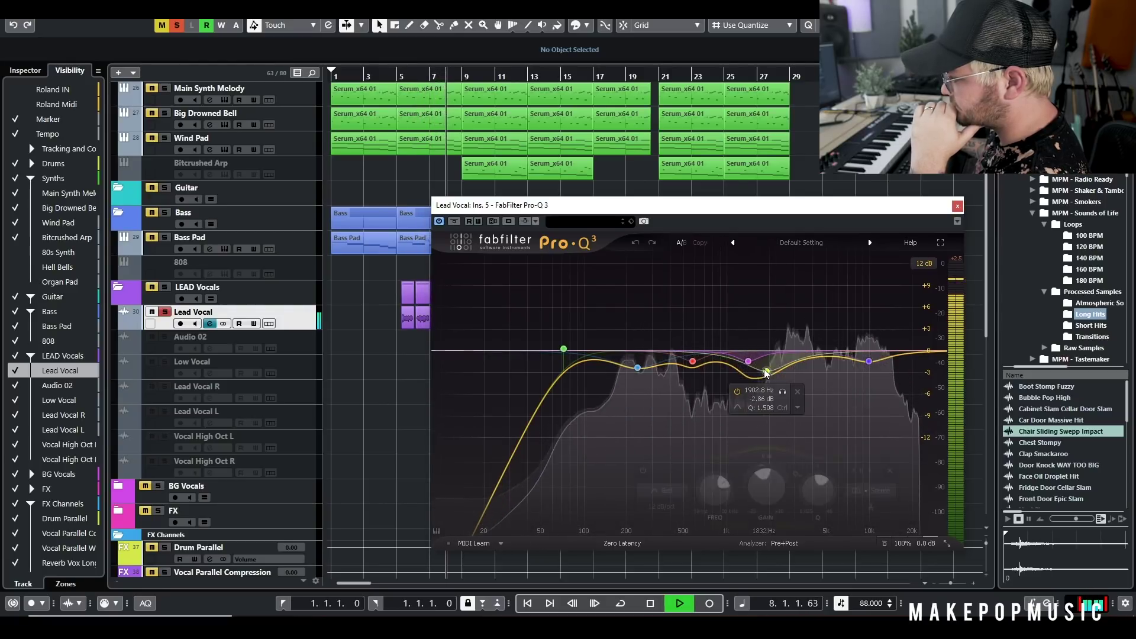
{"action": "left_click", "coordinate": [782, 392]}
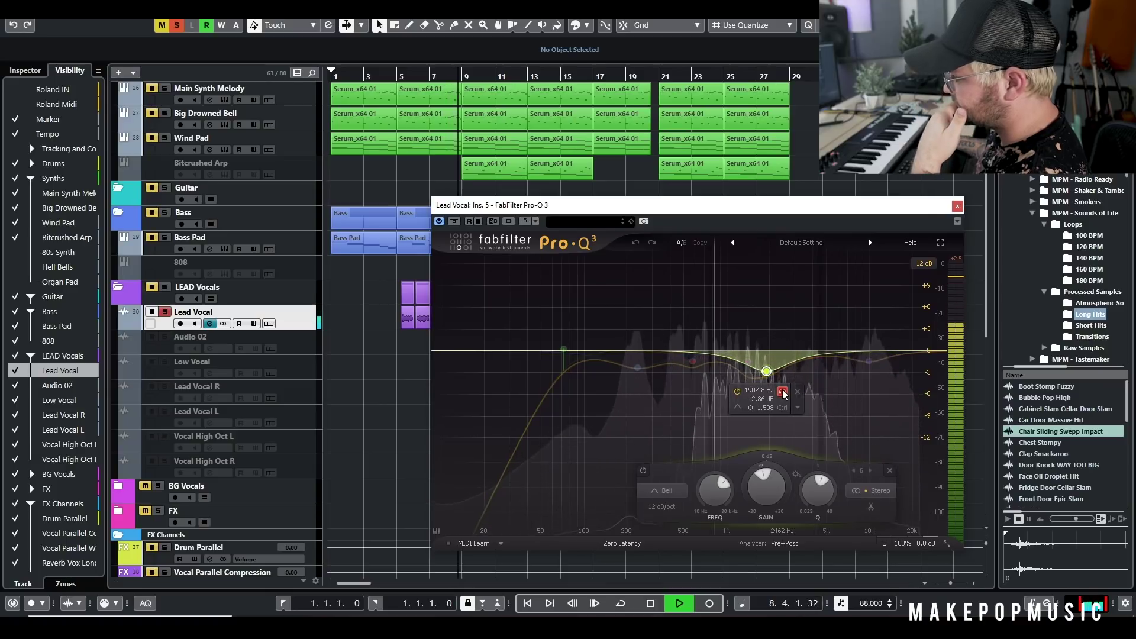
{"action": "mouse_move", "coordinate": [869, 362]}
{"action": "left_click", "coordinate": [885, 382]}
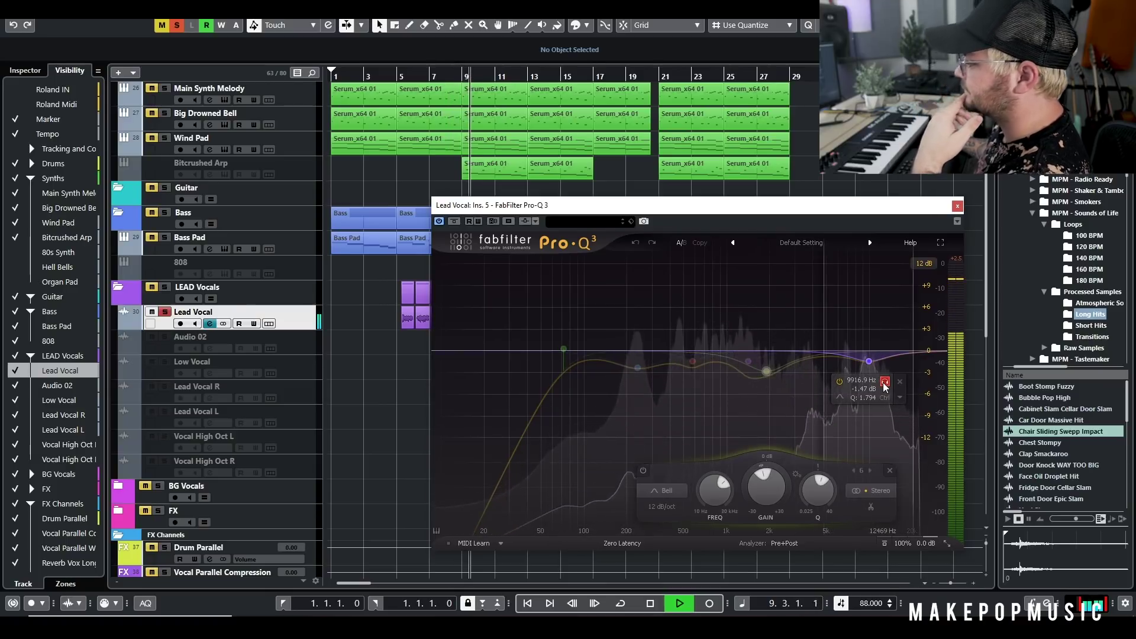
{"action": "key", "text": "space"}
{"action": "left_click", "coordinate": [958, 206]}
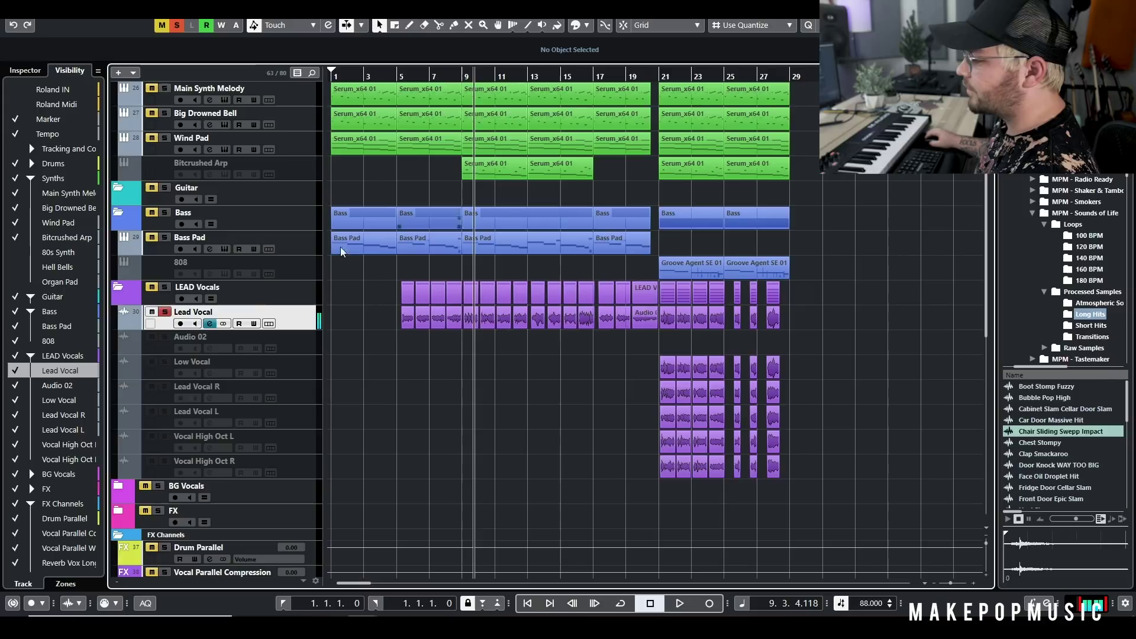
- Reopen the Lead Vocal channel settings and examine the second FabFilter Pro-DS and the FabFilter Pro-MB inserts
{"action": "left_click", "coordinate": [209, 323]}
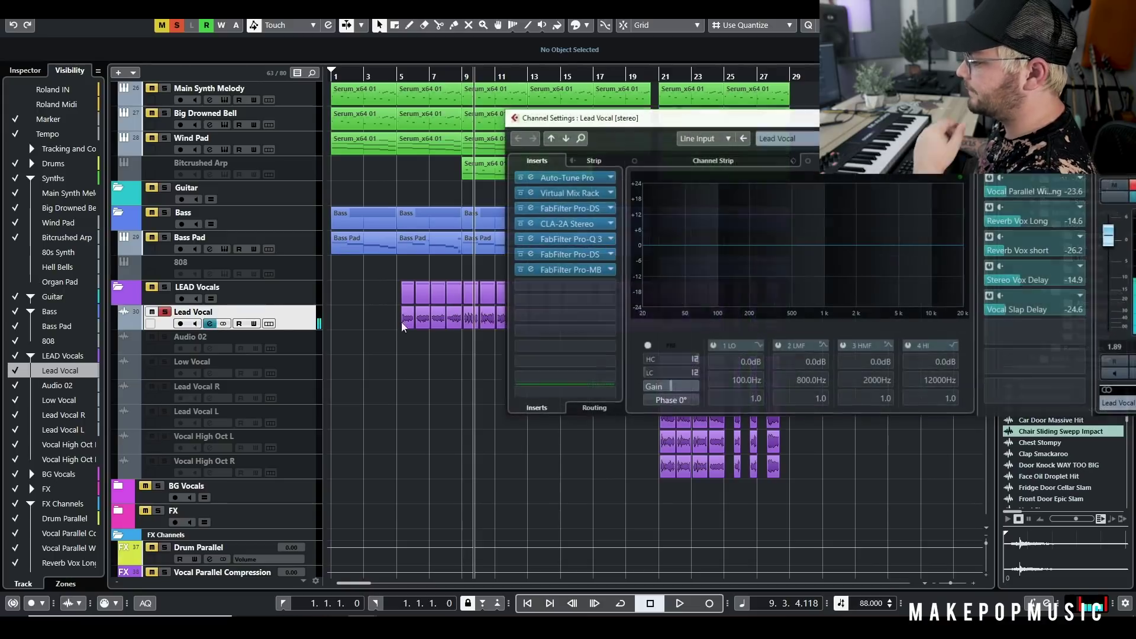
{"action": "left_click", "coordinate": [591, 250]}
{"action": "left_click", "coordinate": [661, 223]}
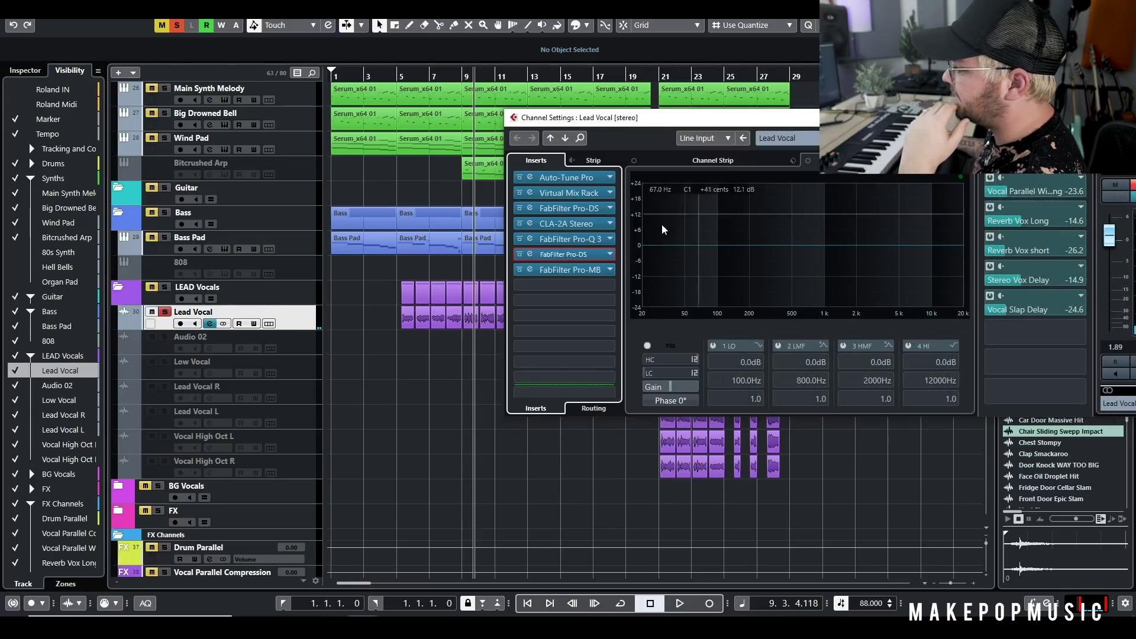
{"action": "left_click", "coordinate": [580, 271]}
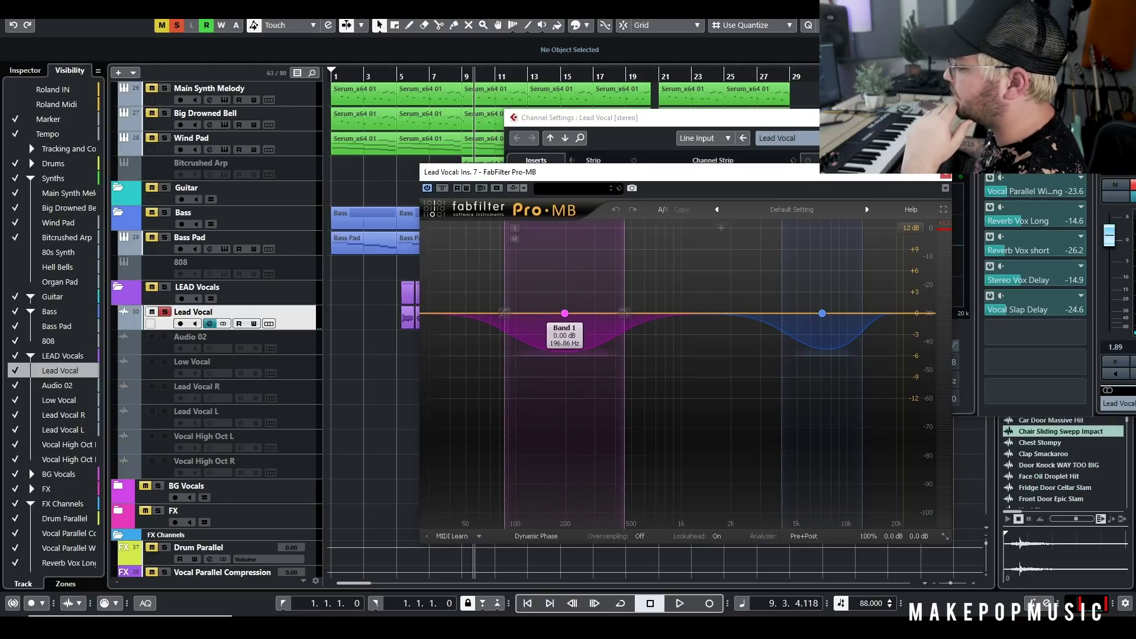
{"action": "left_click", "coordinate": [946, 175]}
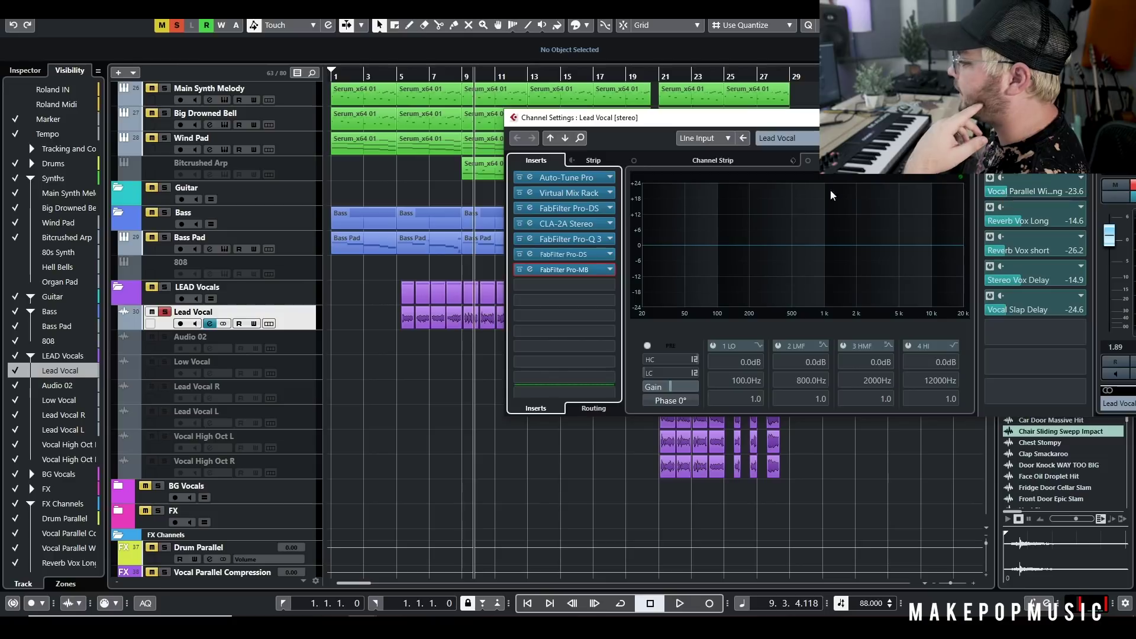
- Examine the UAD Roland Dimension D insert on the Vocal Parallel Widening channel
{"action": "scroll", "coordinate": [373, 328], "scroll_direction": "down", "scroll_amount": 10}
{"action": "scroll", "coordinate": [385, 238], "scroll_direction": "up", "scroll_amount": 3}
{"action": "left_click", "coordinate": [254, 188]}
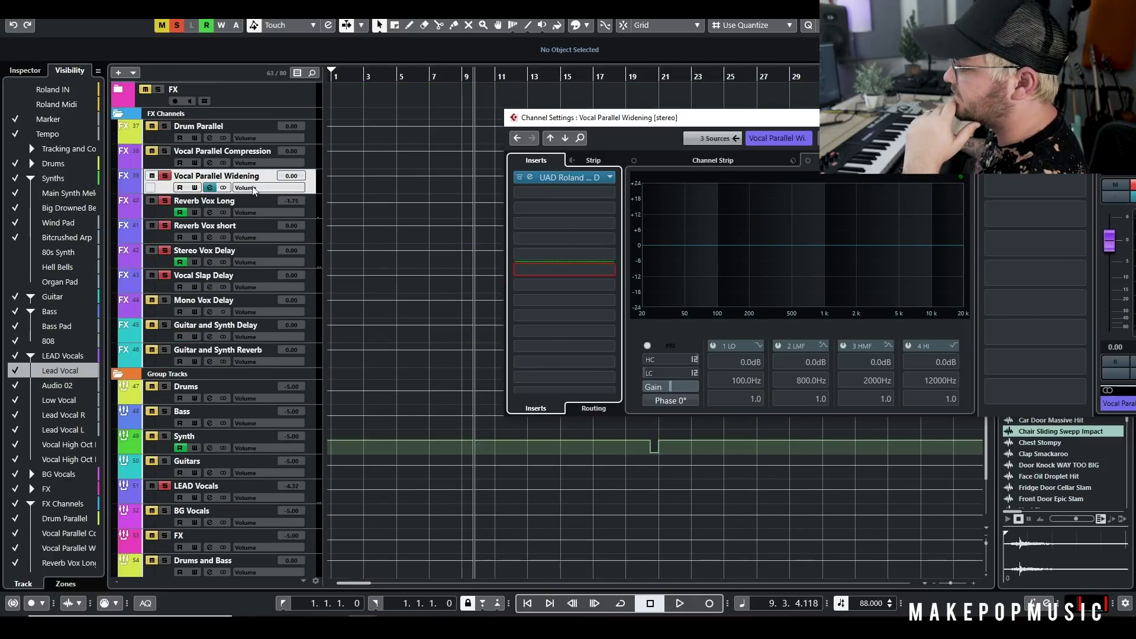
{"action": "left_click", "coordinate": [584, 176]}
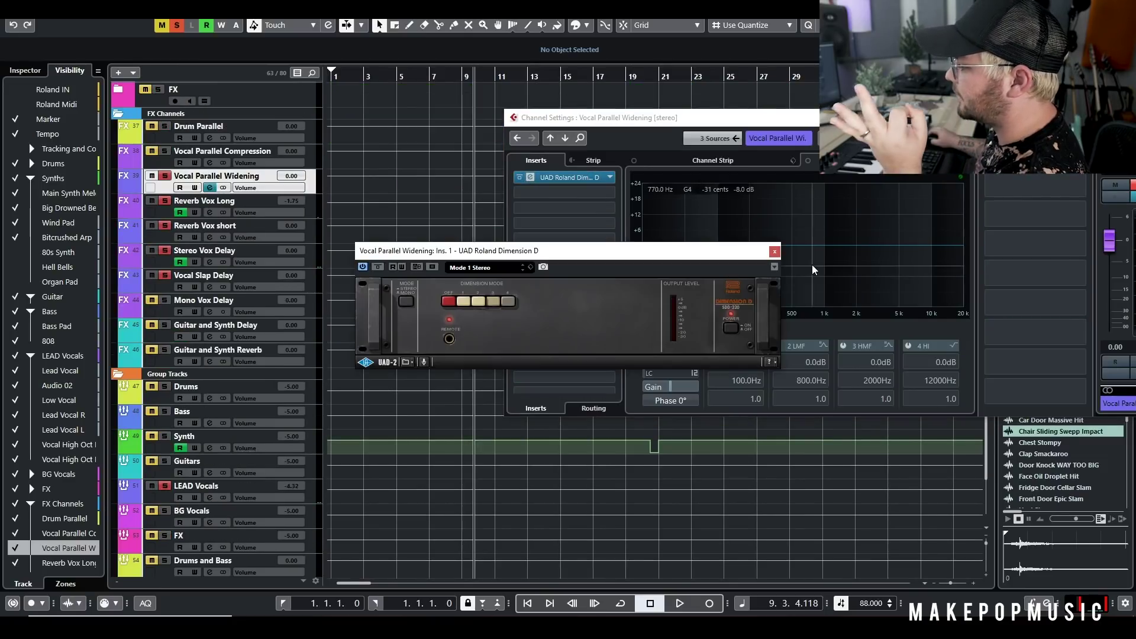
{"action": "left_click", "coordinate": [775, 251]}
- Examine the VerbSuite Classics insert on the Reverb Vox Long channel, including its decay, dry/wet and predelay settings
{"action": "key", "text": "Down"}
{"action": "left_click", "coordinate": [556, 175]}
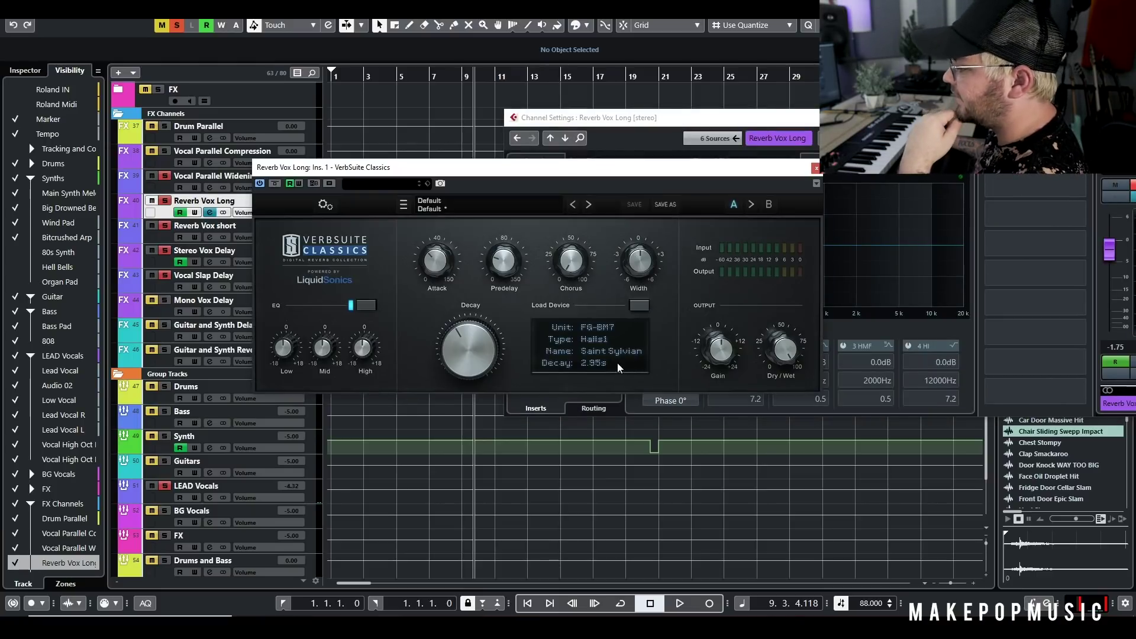
{"action": "left_click", "coordinate": [598, 367]}
{"action": "left_click", "coordinate": [609, 364]}
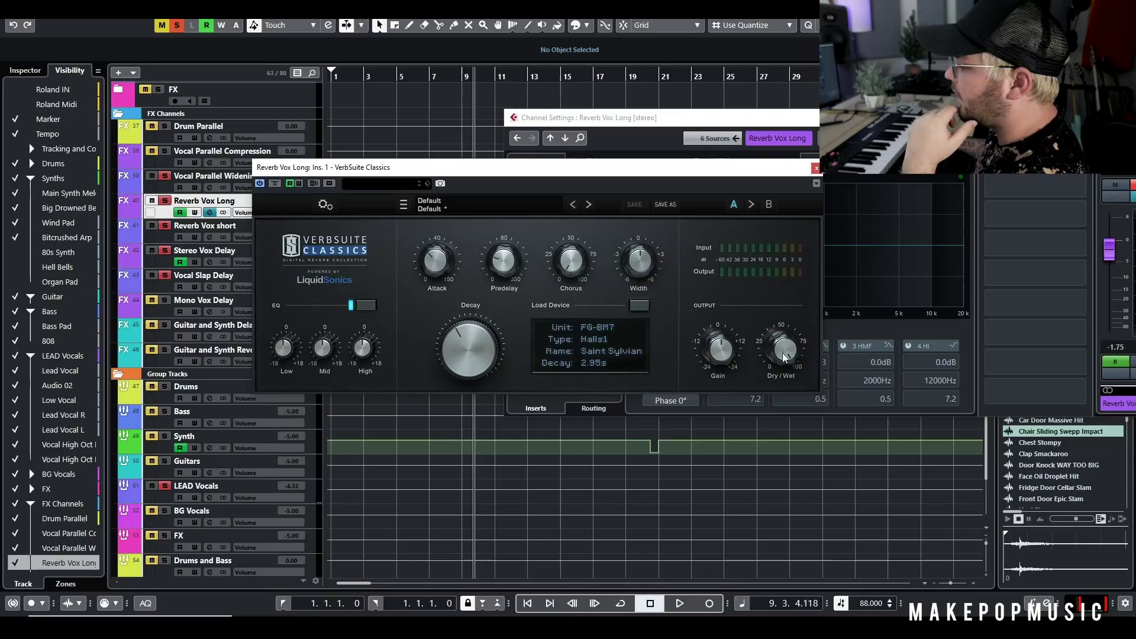
{"action": "mouse_move", "coordinate": [502, 267]}
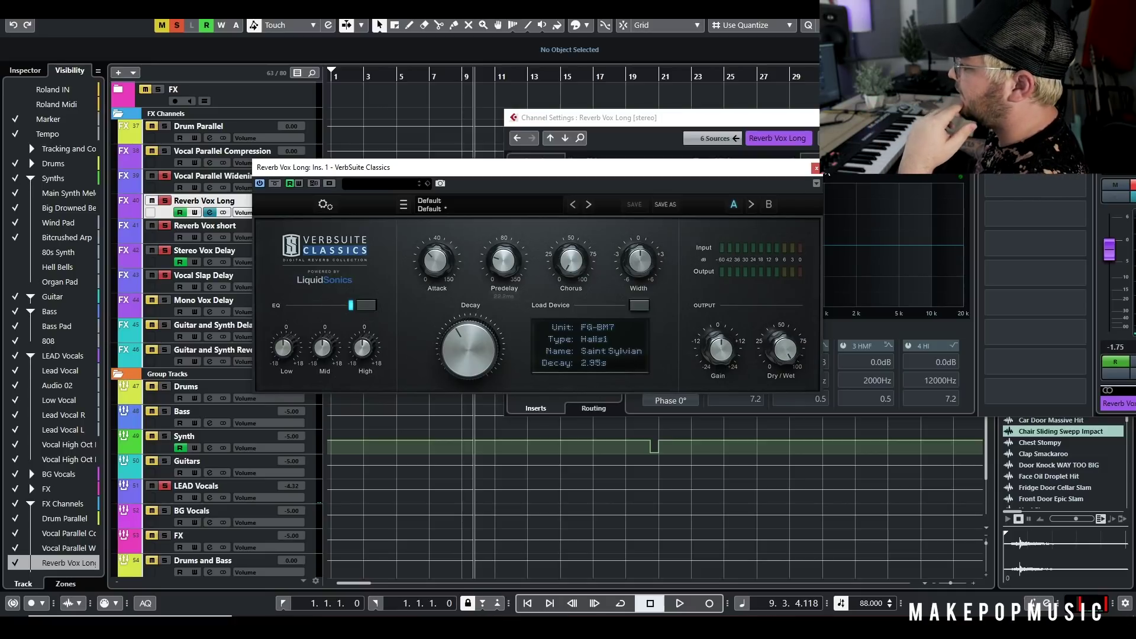
{"action": "left_click", "coordinate": [816, 168]}
- Examine the high-cut band in the Reverb Vox Long channel's FabFilter Pro-Q insert
{"action": "left_click", "coordinate": [588, 197]}
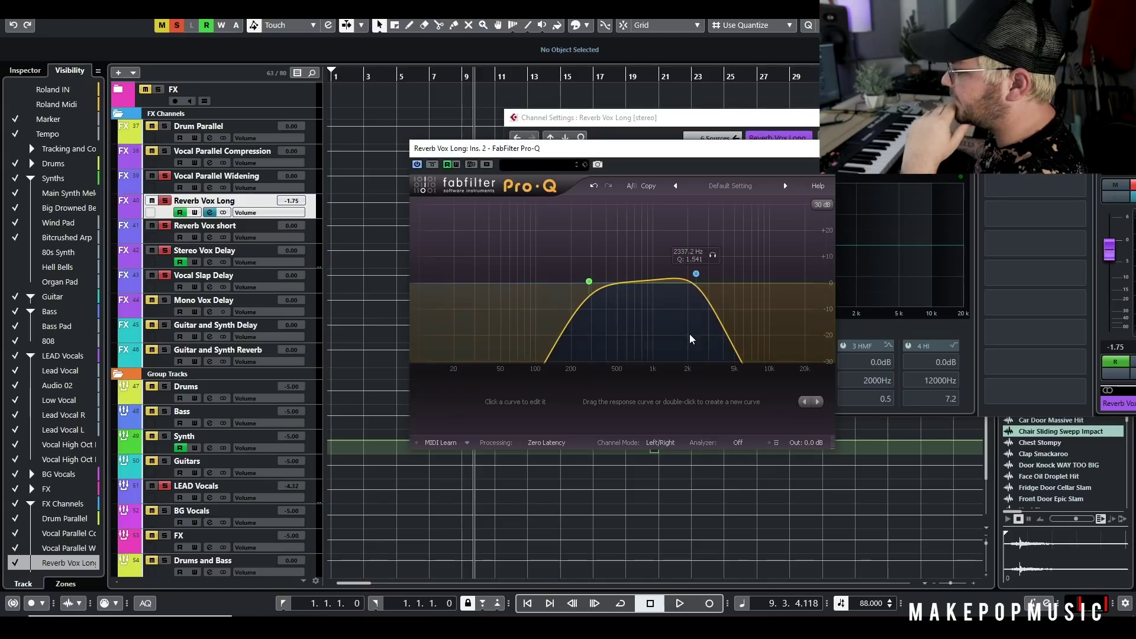
{"action": "left_click", "coordinate": [695, 274]}
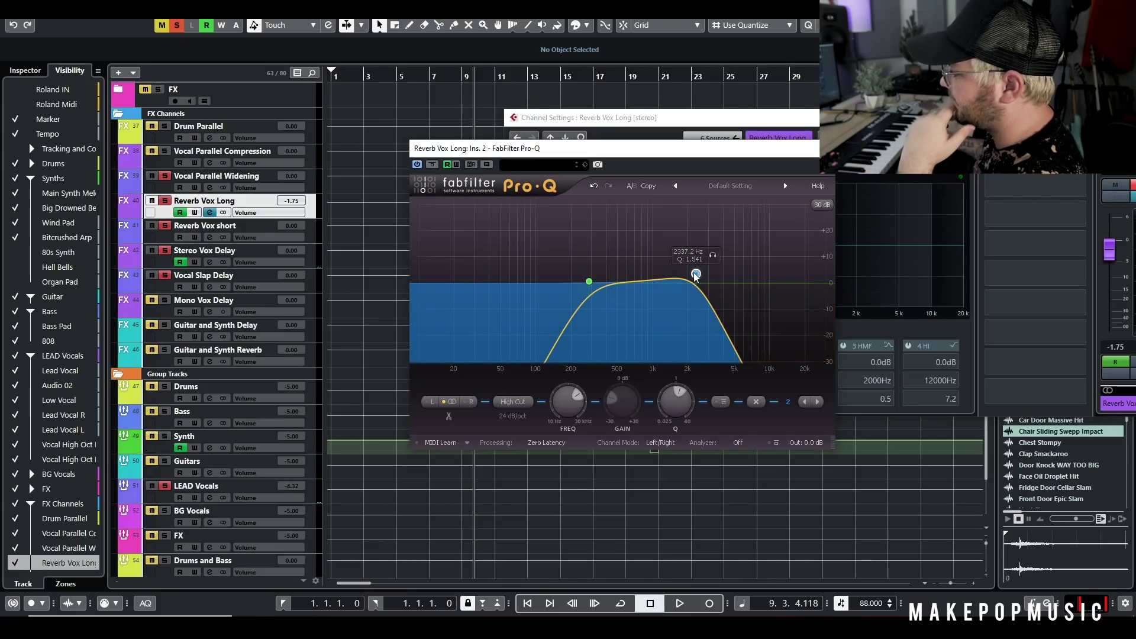
{"action": "key", "text": "ctrl+w"}
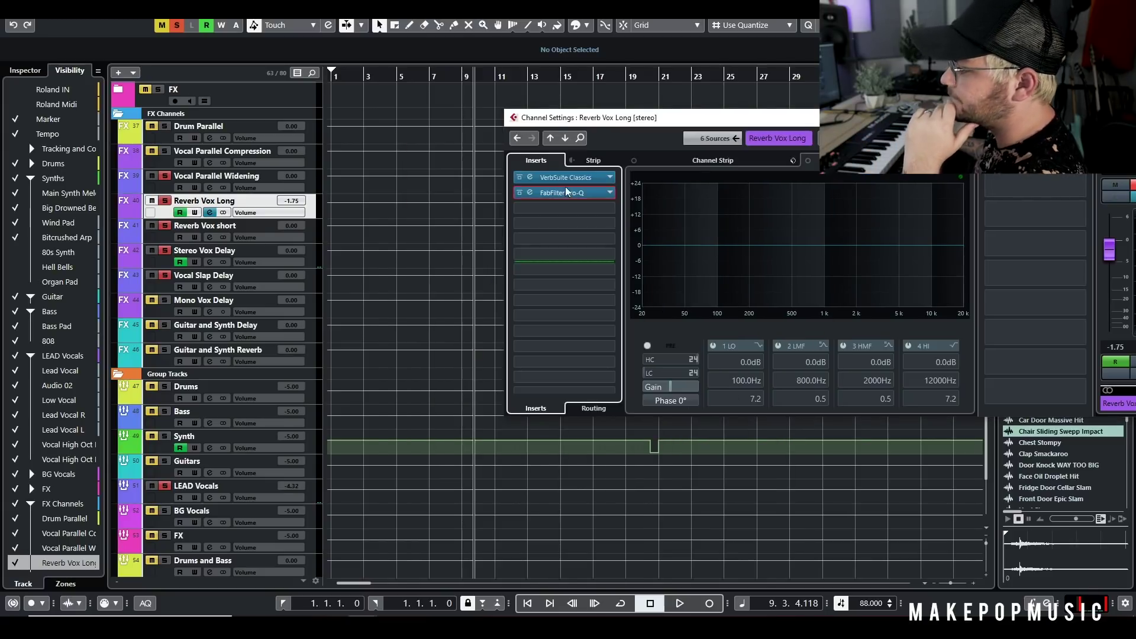
- Examine the VerbSuite Classics insert on the Reverb Vox short channel, and close its channel settings
{"action": "key", "text": "ctrl+w"}
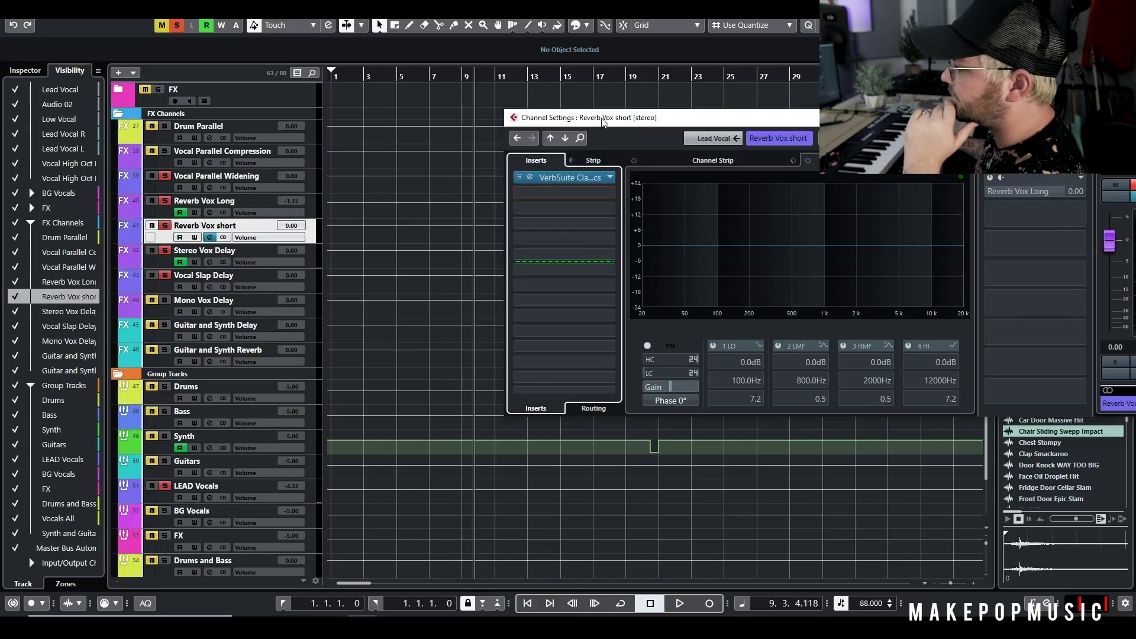
{"action": "left_click_drag", "start_coordinate": [602, 119], "coordinate": [457, 206]}
{"action": "left_click", "coordinate": [429, 269]}
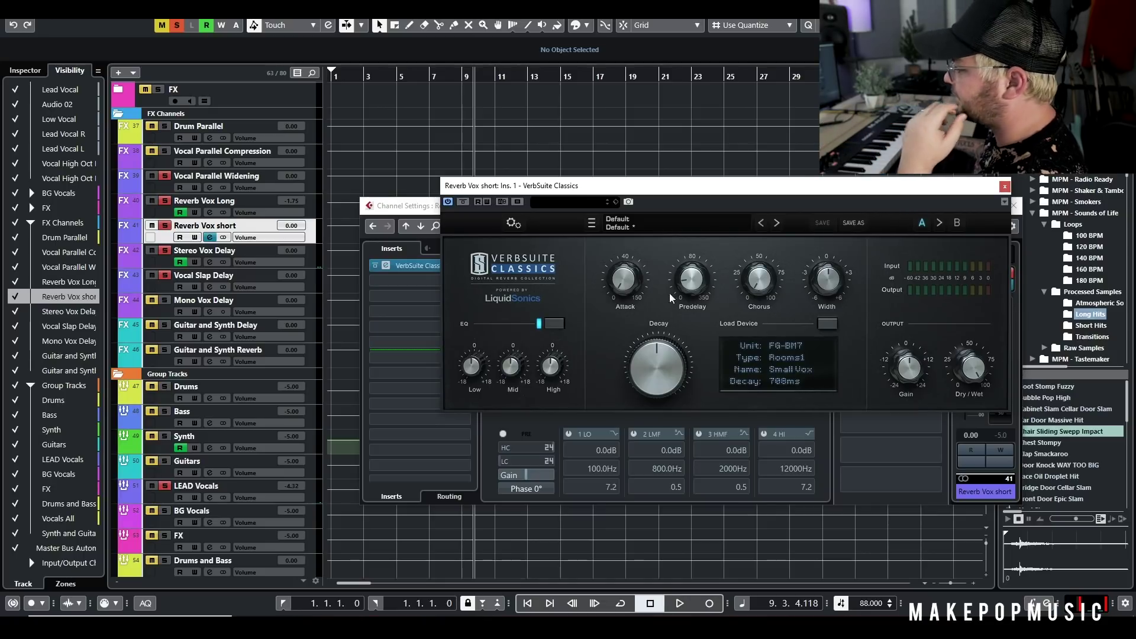
{"action": "left_click", "coordinate": [1005, 186]}
{"action": "left_click", "coordinate": [1014, 206]}
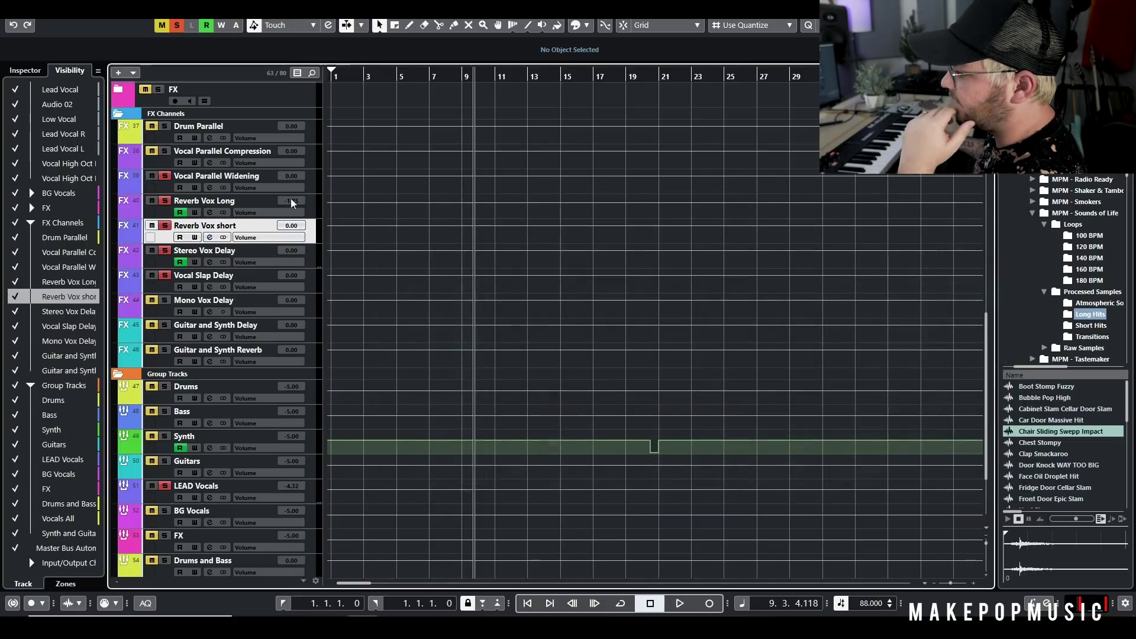
- Examine the Stereo Vox Delay channel's H-Delay Stereo insert, including its low-pass filter and analog controls
{"action": "left_click", "coordinate": [209, 262]}
{"action": "left_click", "coordinate": [427, 276]}
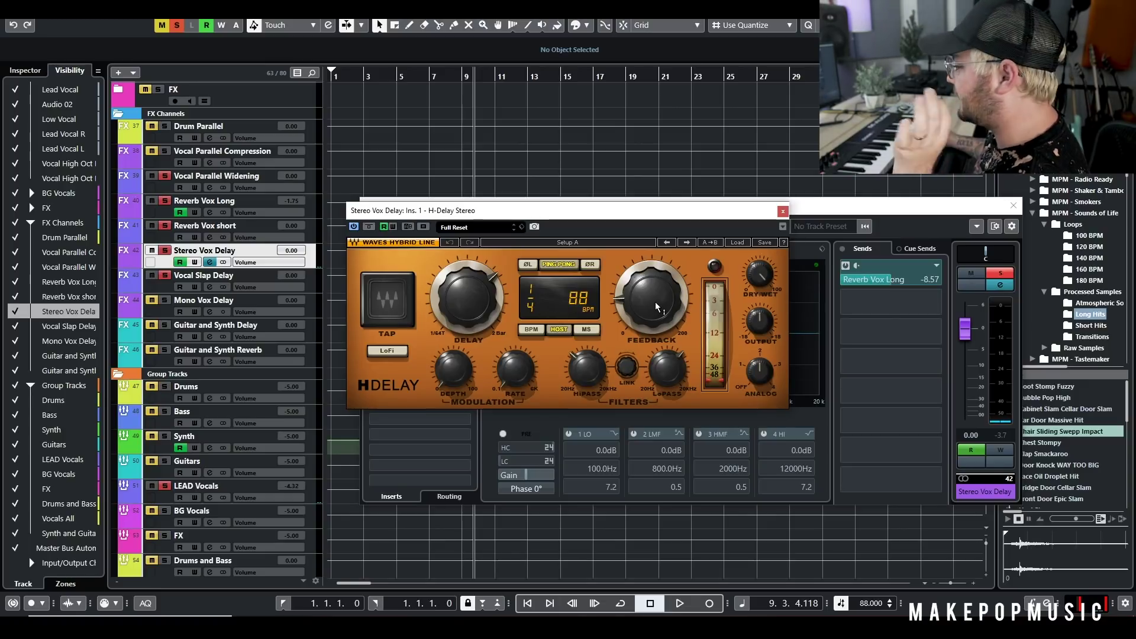
{"action": "left_click", "coordinate": [667, 370]}
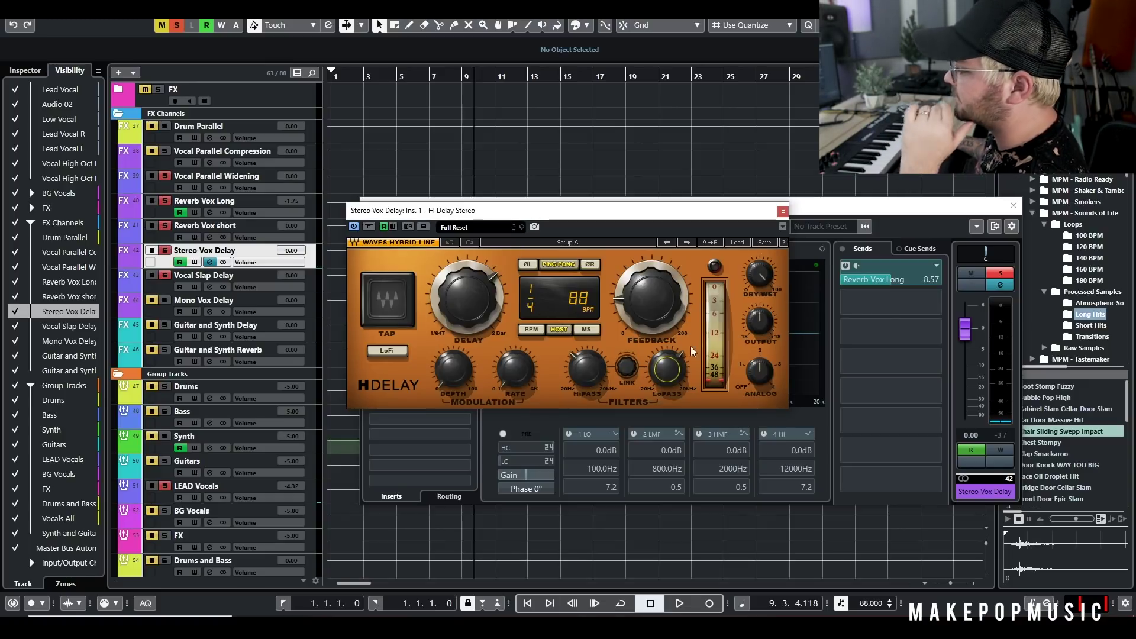
{"action": "left_click", "coordinate": [747, 373]}
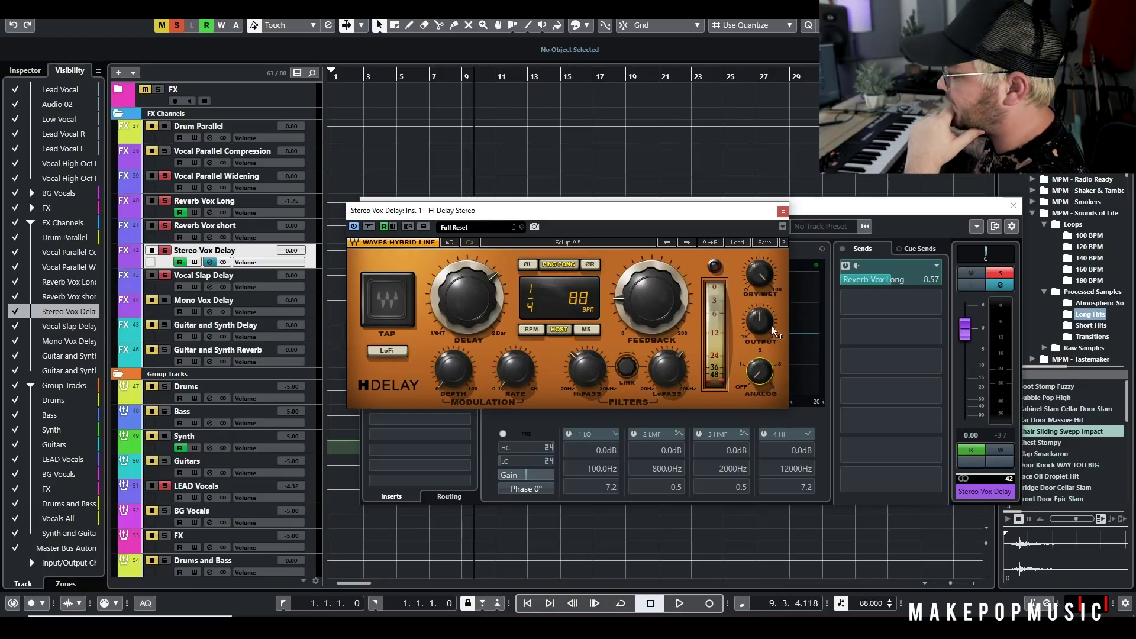
{"action": "left_click", "coordinate": [783, 212]}
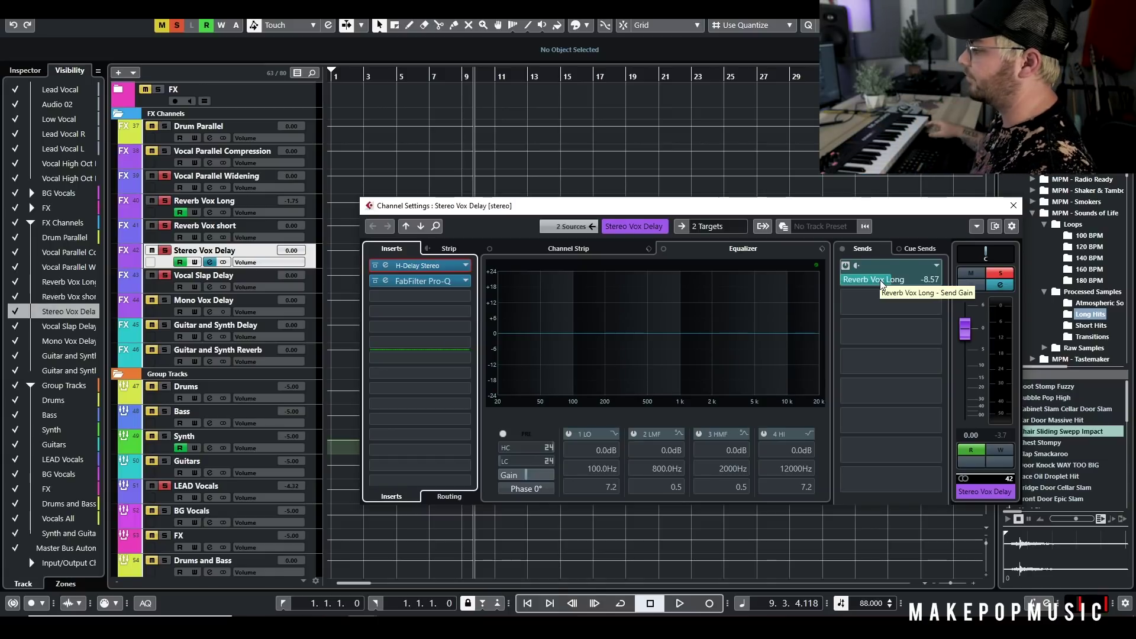
- Examine the H-Delay Stereo insert on the Vocal Slap Delay channel, and close the plug-in and channel settings
{"action": "left_click", "coordinate": [209, 287]}
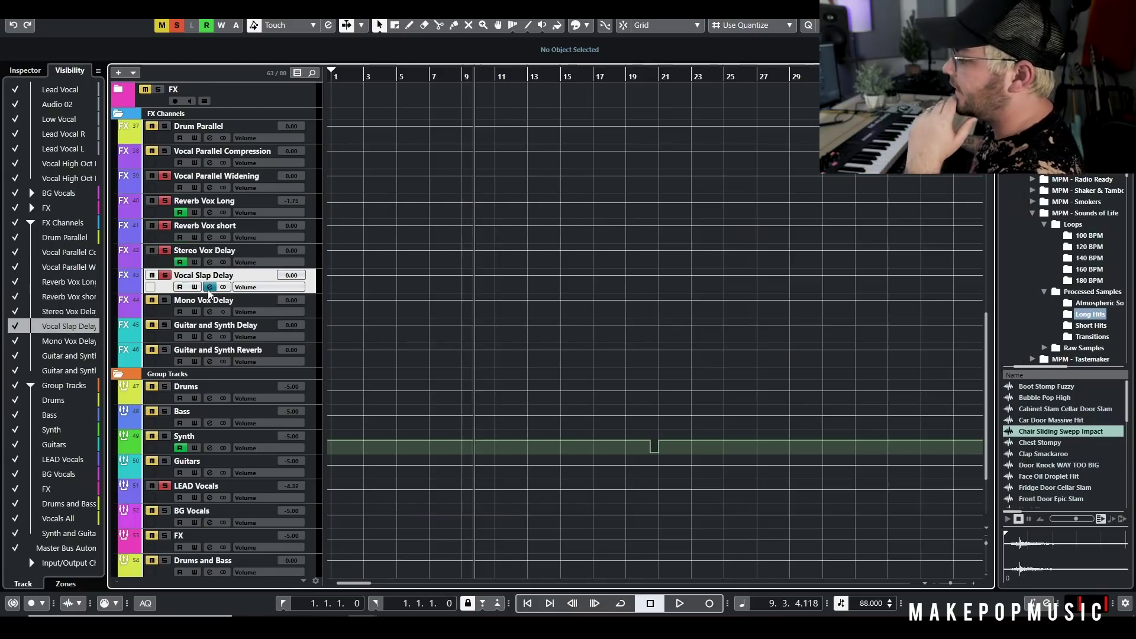
{"action": "left_click", "coordinate": [209, 288]}
{"action": "left_click", "coordinate": [427, 266]}
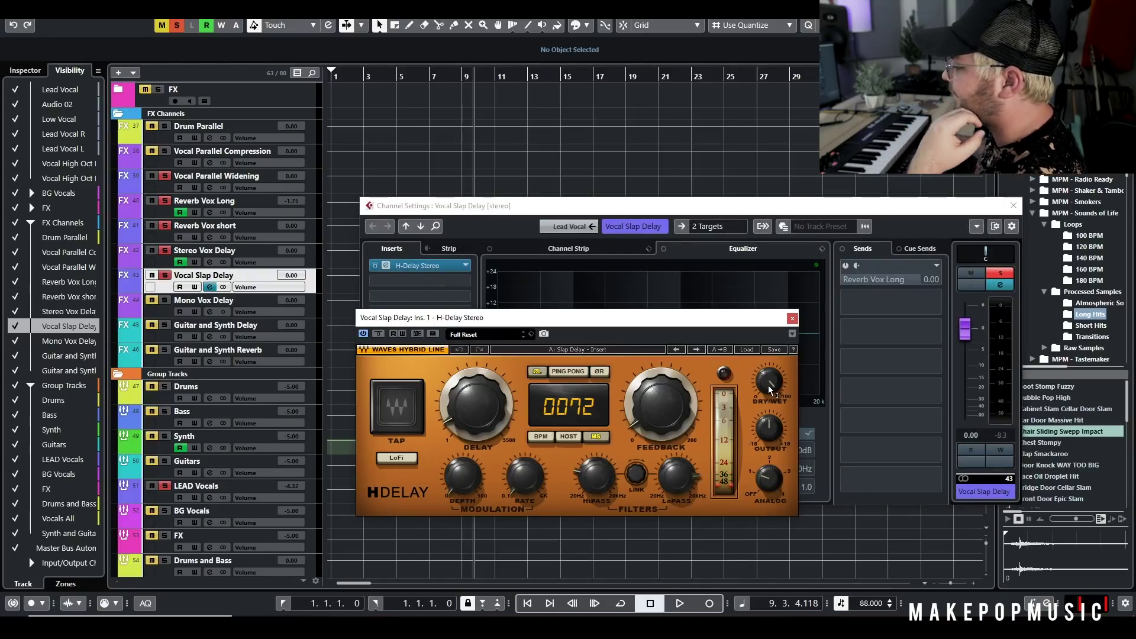
{"action": "left_click", "coordinate": [1014, 206]}
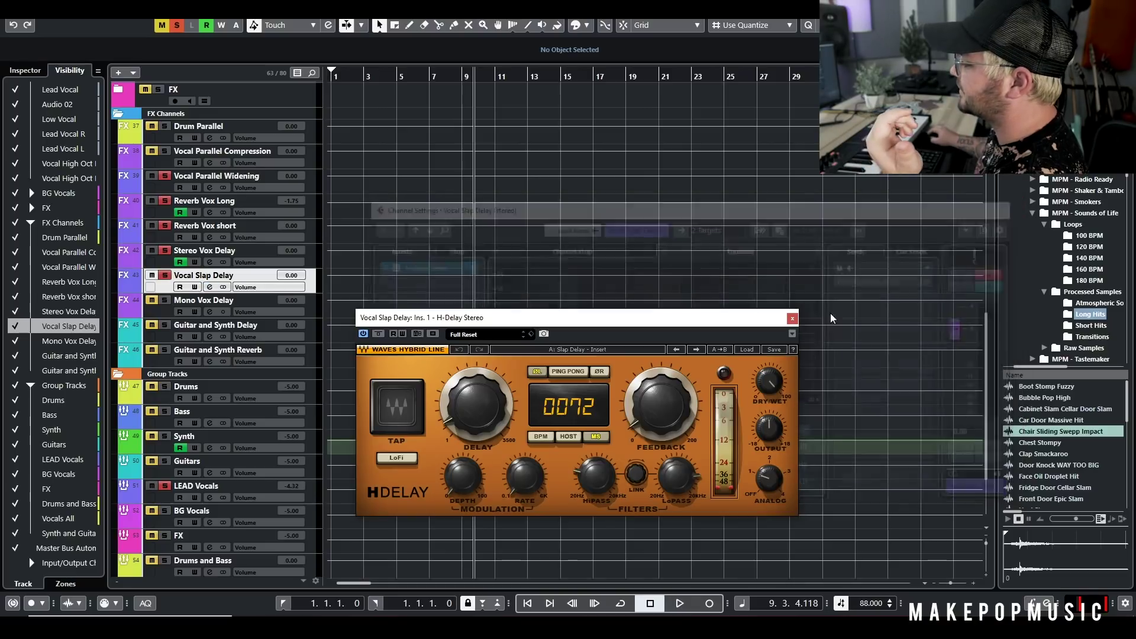
{"action": "left_click", "coordinate": [793, 319]}
- Examine the send levels in the Lead Vocal channel settings, and close the window
{"action": "scroll", "coordinate": [404, 210], "scroll_direction": "up", "scroll_amount": 10}
{"action": "scroll", "coordinate": [404, 210], "scroll_direction": "down", "scroll_amount": 6}
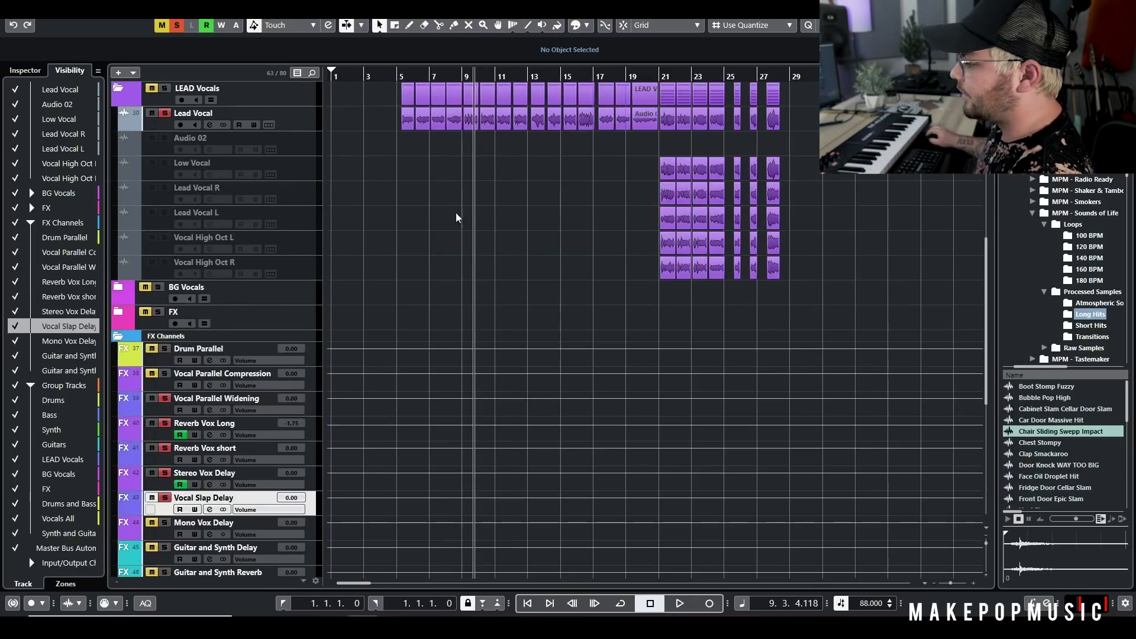
{"action": "scroll", "coordinate": [459, 218], "scroll_direction": "up", "scroll_amount": 4}
{"action": "left_click", "coordinate": [210, 324]}
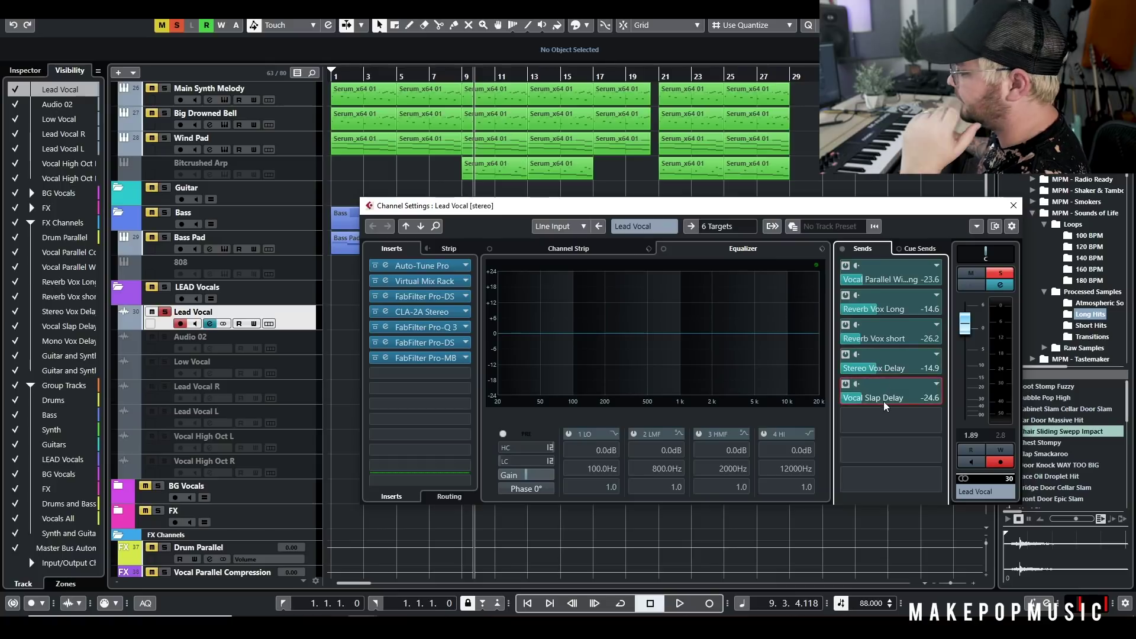
{"action": "key", "text": "e"}
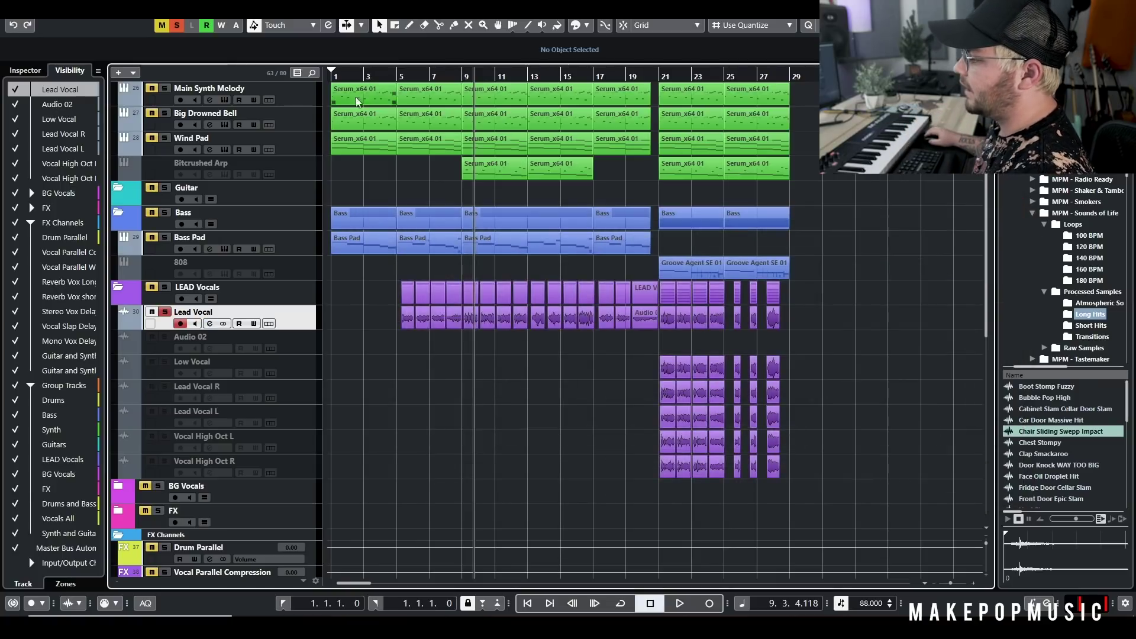
- Unsolo the Lead Vocal, play from bar 5, and compare its sound with the channel's sends bypassed and active
{"action": "left_click", "coordinate": [398, 75]}
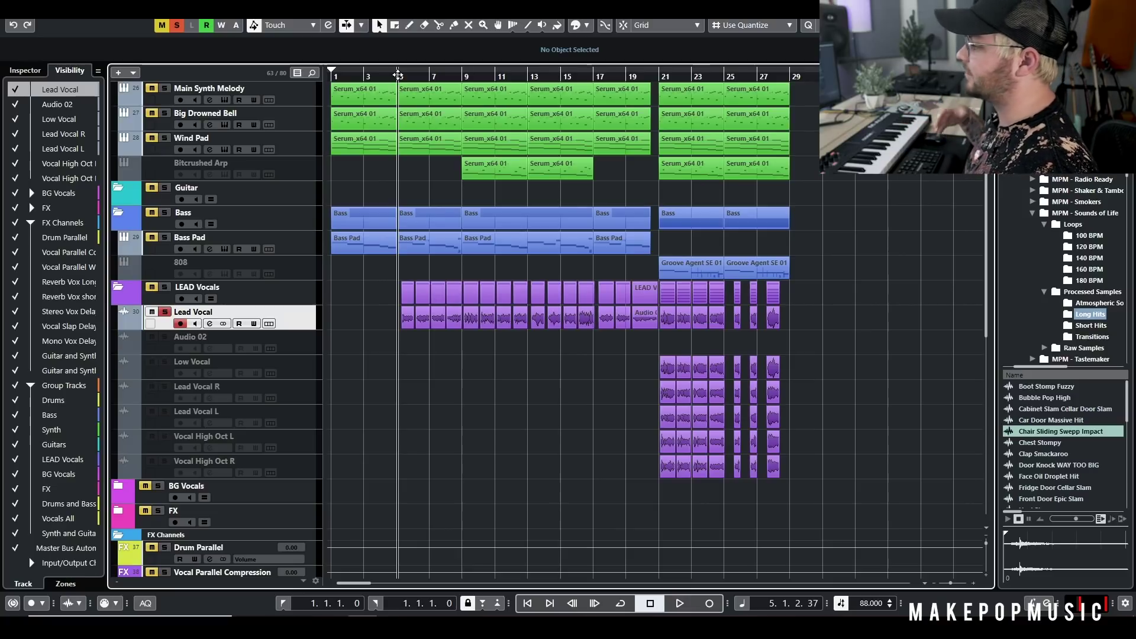
{"action": "left_click", "coordinate": [166, 314]}
{"action": "left_click", "coordinate": [209, 323]}
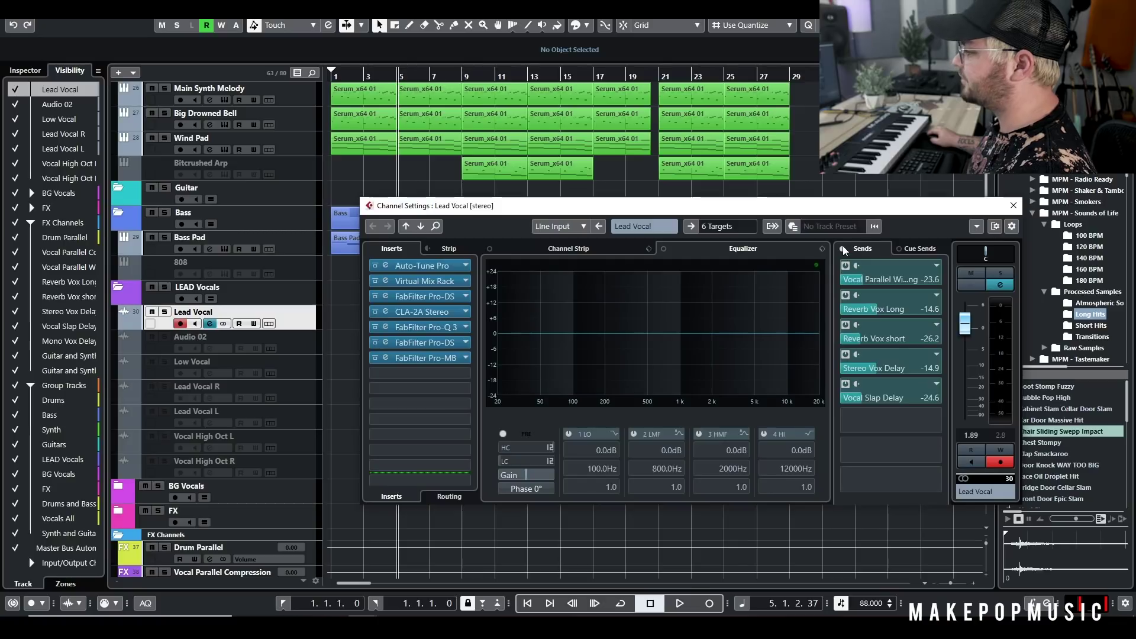
{"action": "key", "text": "space"}
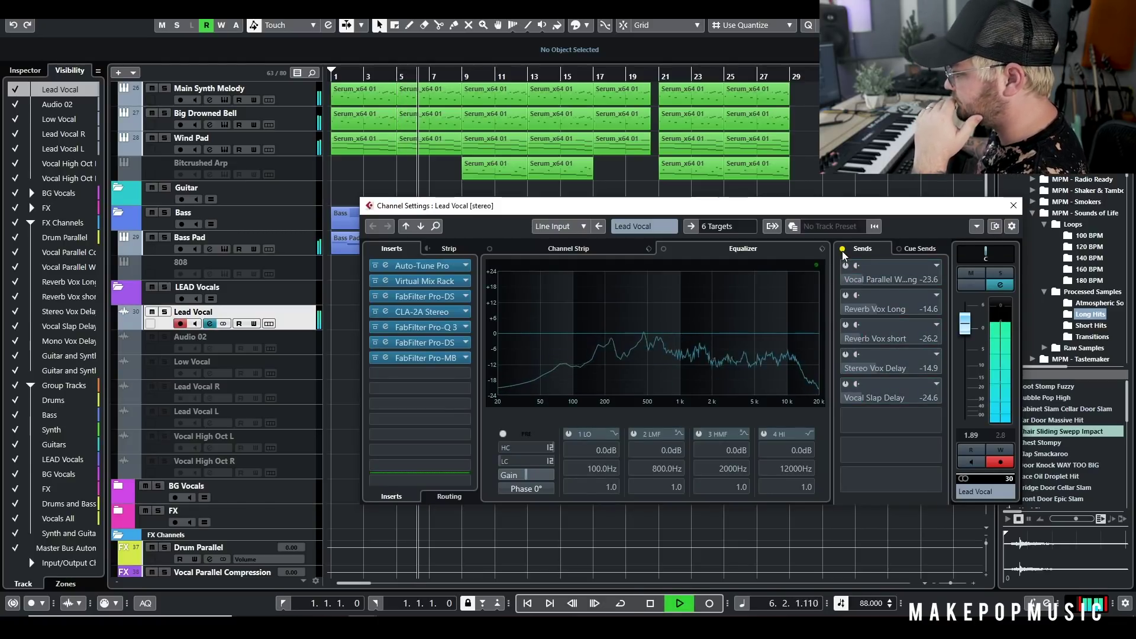
{"action": "left_click", "coordinate": [842, 249]}
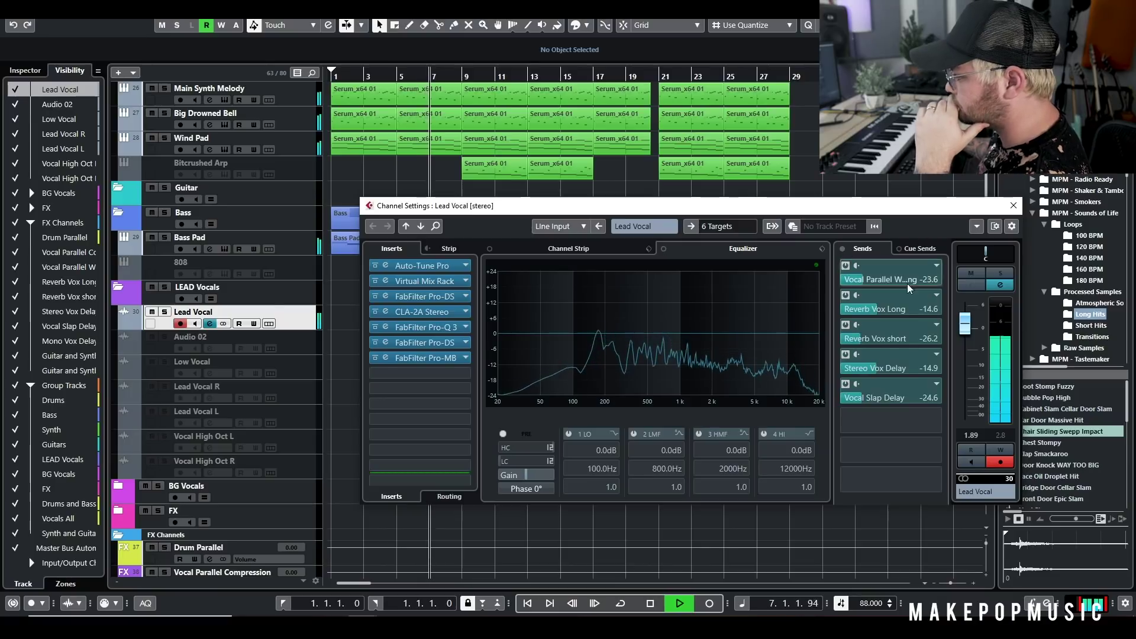
- Raise the Lead Vocal's Reverb Vox Long send to -12.2, lower its fader to 0.65, and close the channel settings
{"action": "left_click_drag", "start_coordinate": [893, 313], "coordinate": [966, 331]}
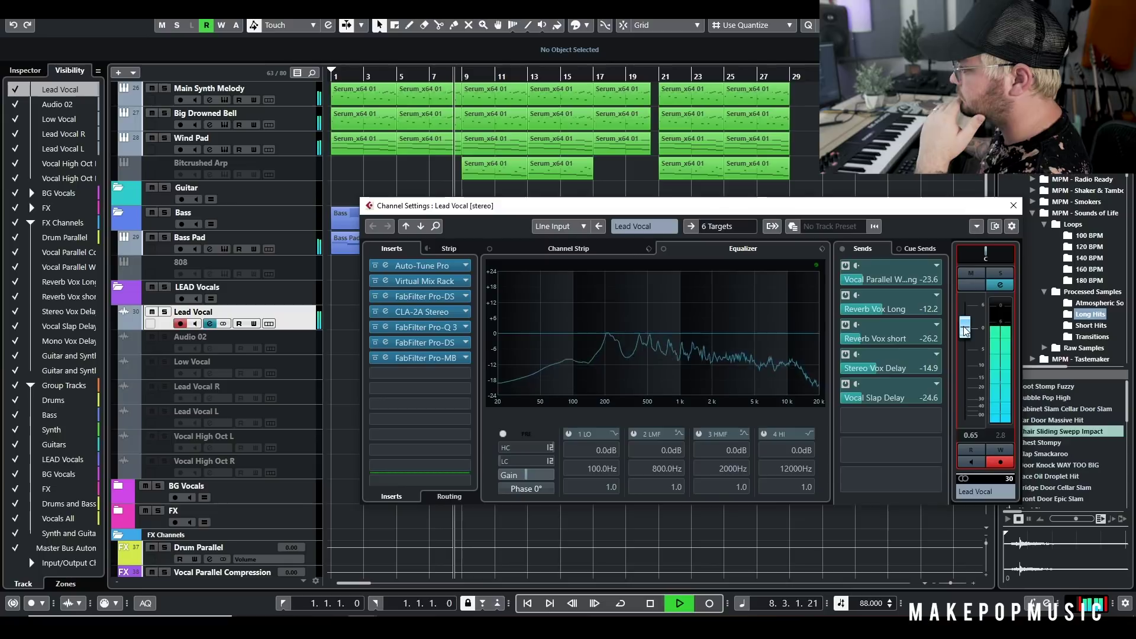
{"action": "left_click", "coordinate": [1013, 206]}
{"action": "key", "text": "space"}
- Expand the Drums folder and enable all of its disabled tracks from Kick through Machine Gun Snare
{"action": "scroll", "coordinate": [895, 198], "scroll_direction": "up", "scroll_amount": 4}
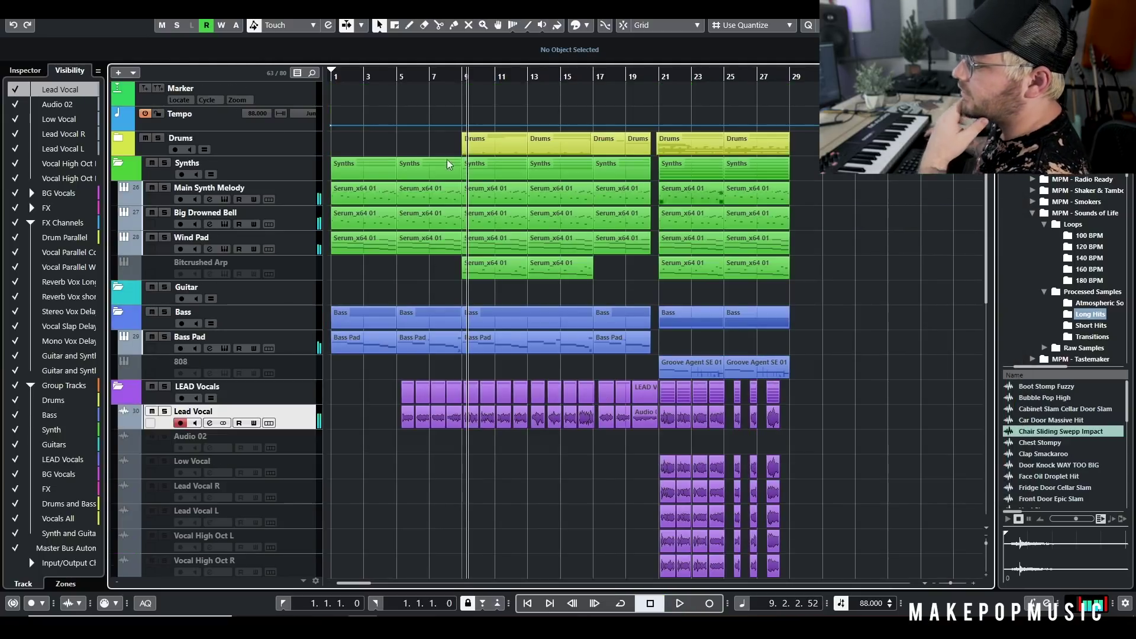
{"action": "left_click", "coordinate": [122, 136]}
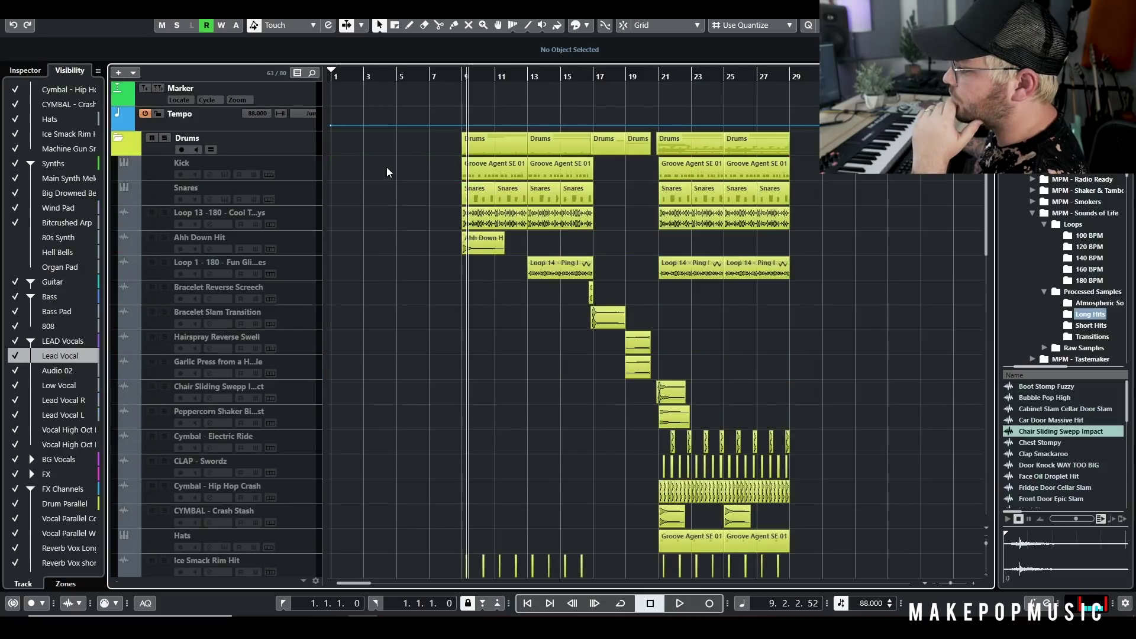
{"action": "left_click", "coordinate": [303, 173]}
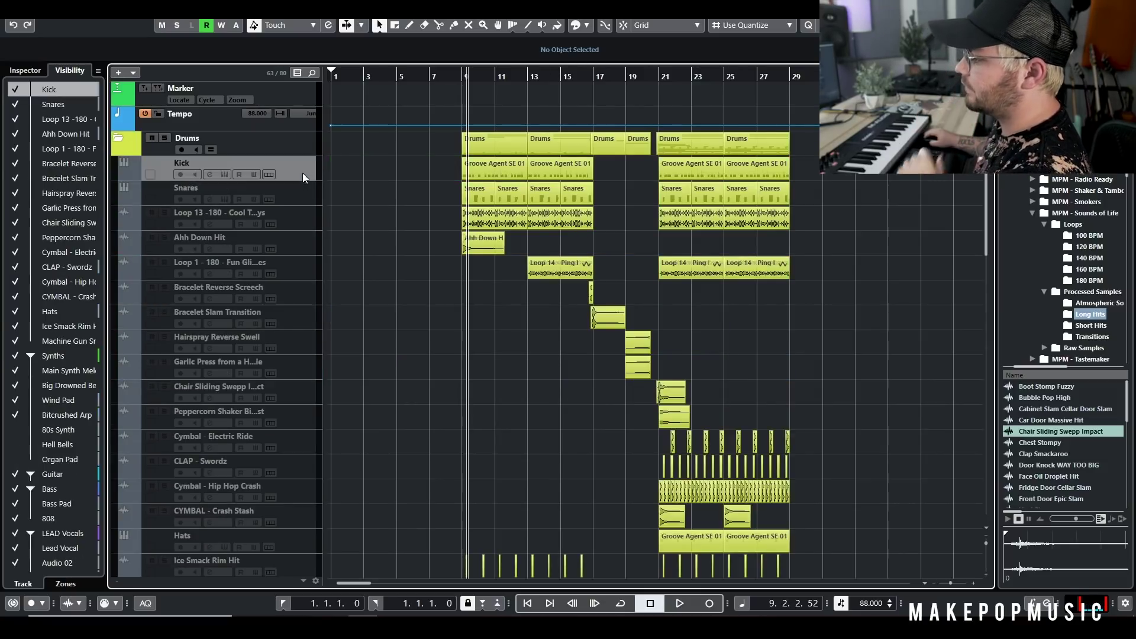
{"action": "scroll", "coordinate": [310, 333], "scroll_direction": "down", "scroll_amount": 4}
{"action": "left_click", "coordinate": [298, 389], "text": "shift"}
{"action": "right_click", "coordinate": [297, 389]}
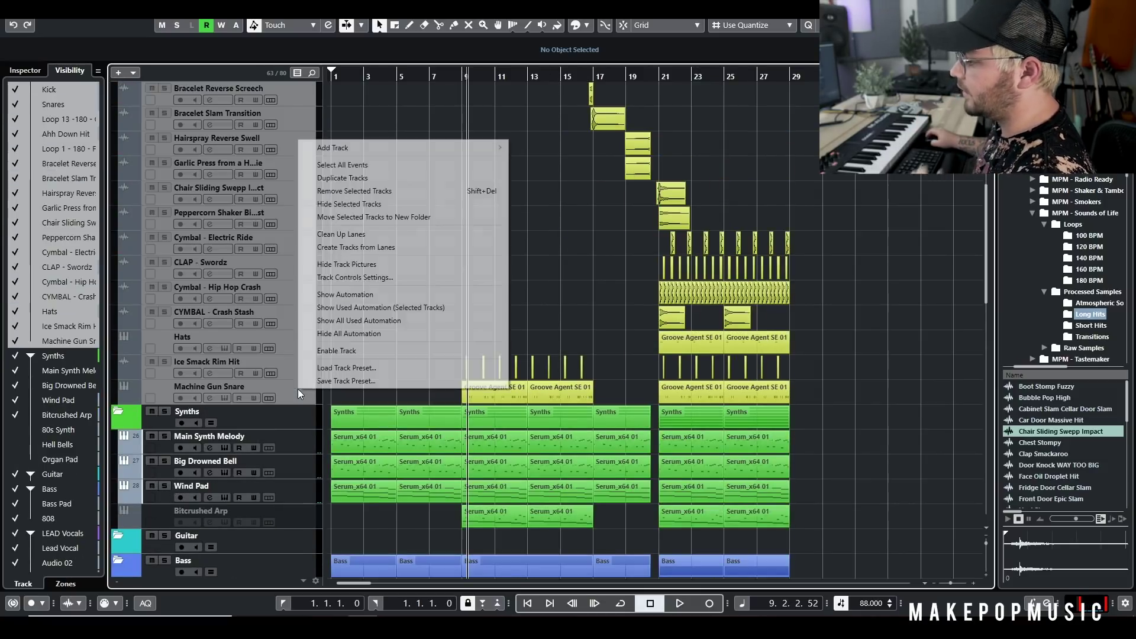
{"action": "left_click", "coordinate": [374, 351]}
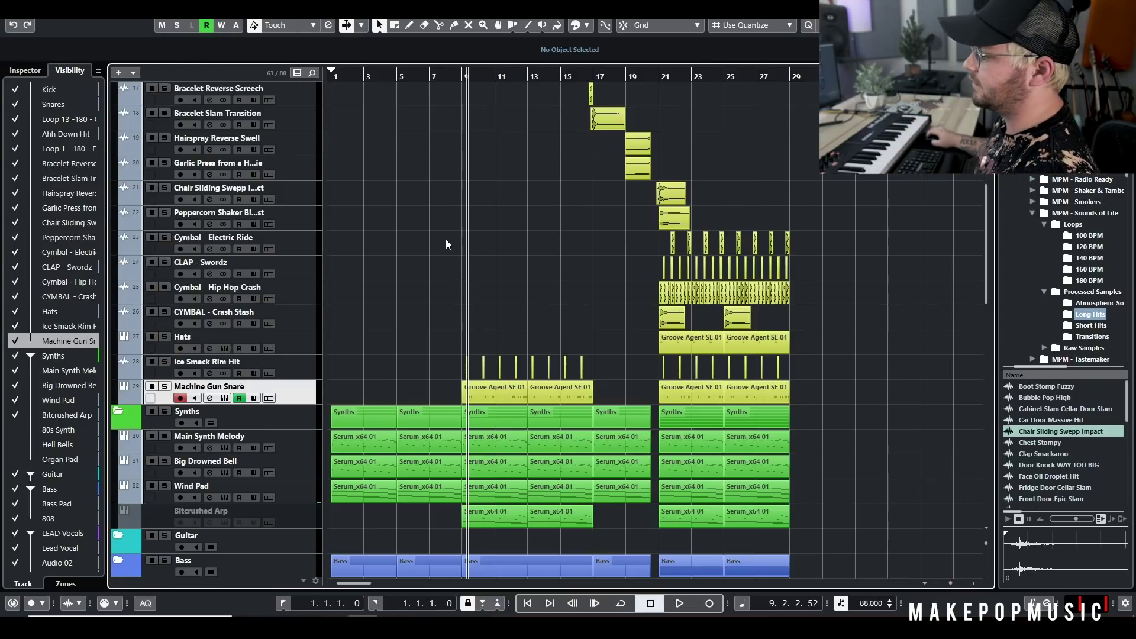
- Solo the Drums folder and audition the kick pad in the Kick track's Groove Agent SE instrument
{"action": "scroll", "coordinate": [491, 228], "scroll_direction": "up", "scroll_amount": 4}
{"action": "left_click", "coordinate": [500, 223]}
{"action": "left_click", "coordinate": [289, 166]}
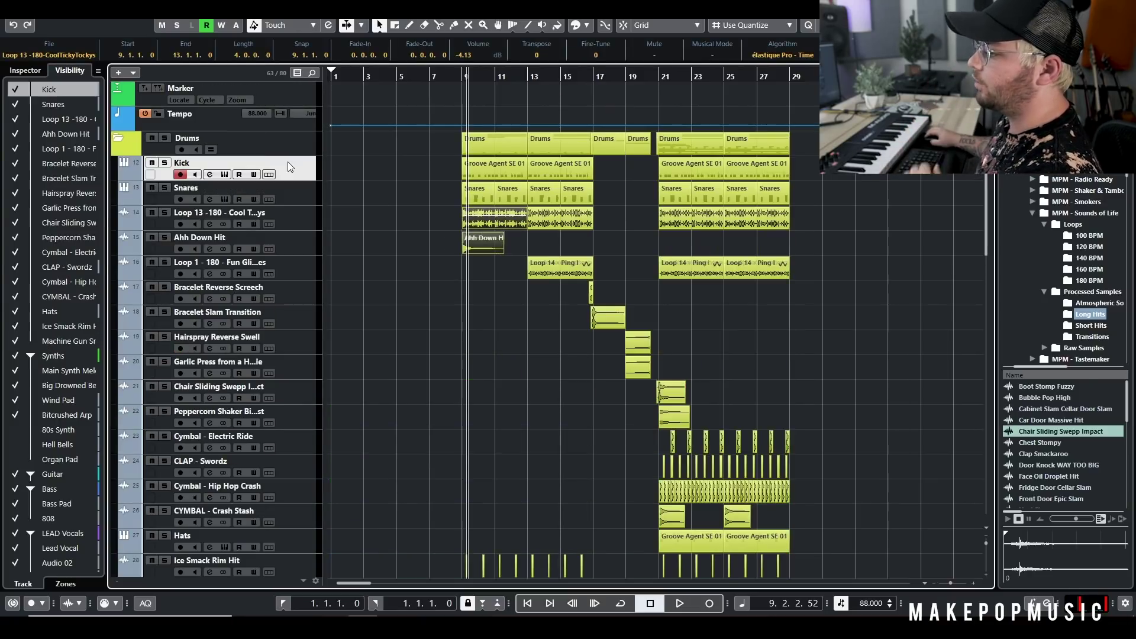
{"action": "left_click", "coordinate": [165, 138]}
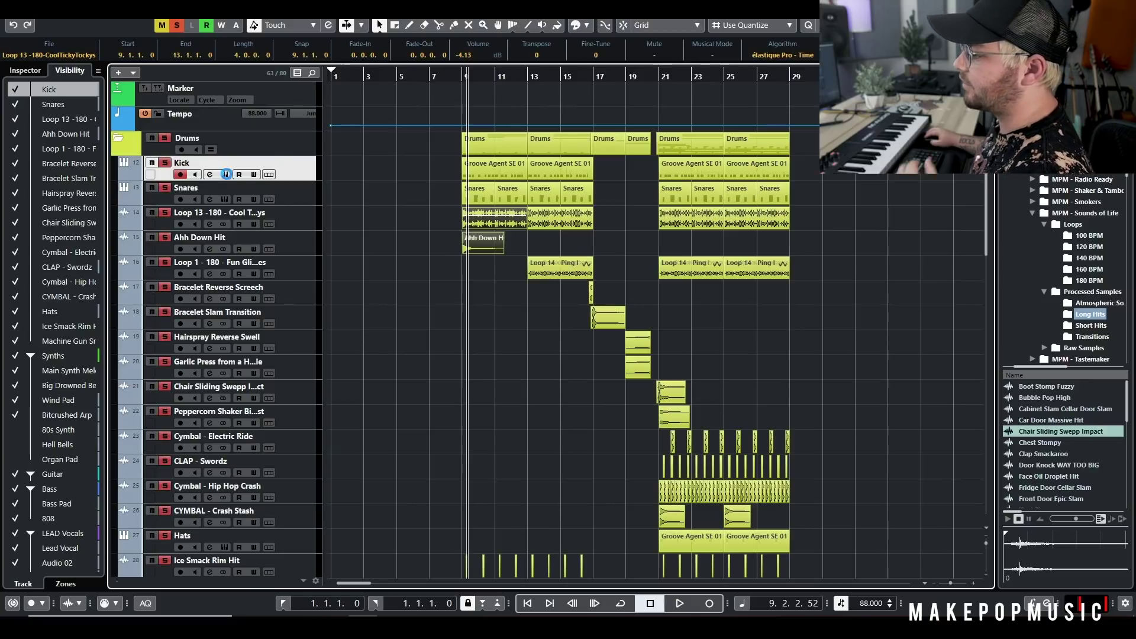
{"action": "left_click", "coordinate": [226, 174]}
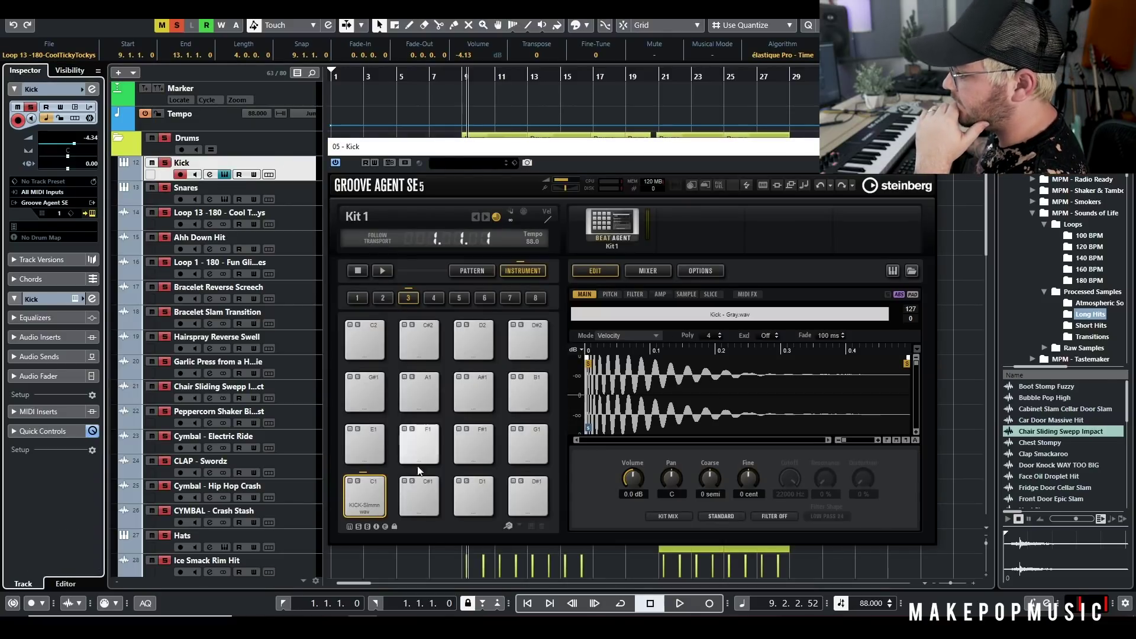
{"action": "left_click", "coordinate": [369, 508]}
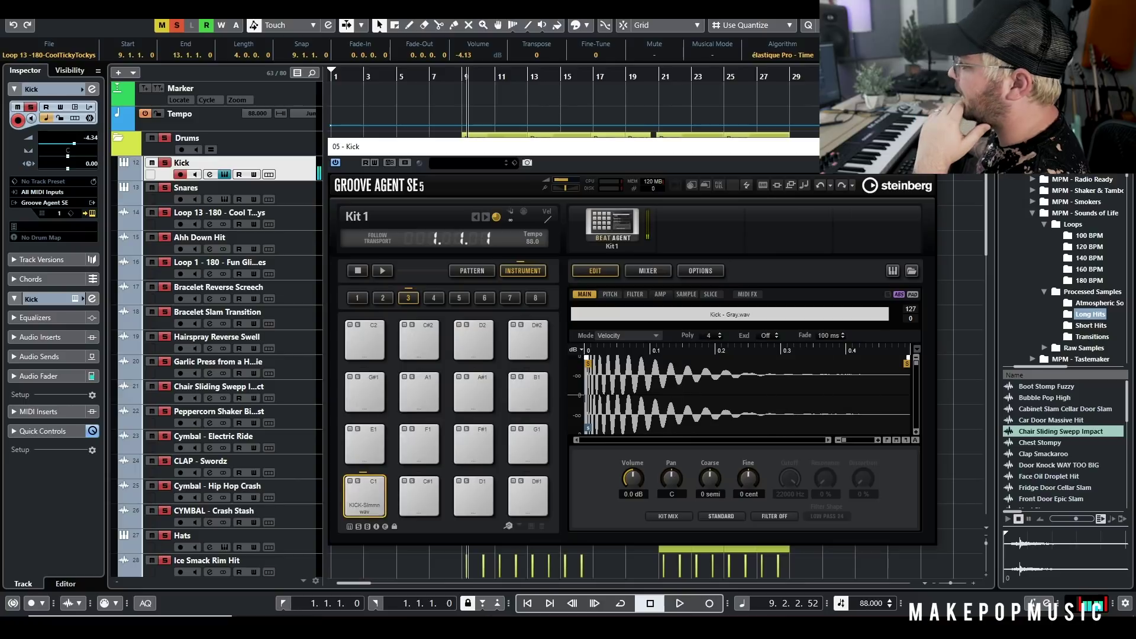
{"action": "left_click", "coordinate": [225, 174]}
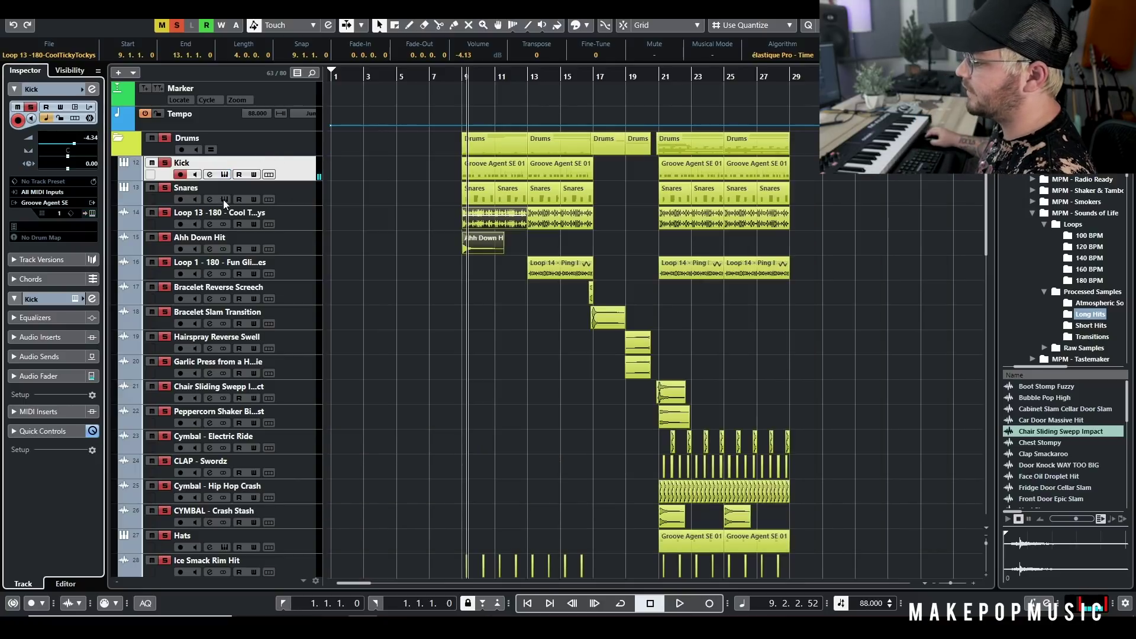
- Audition the Snare-Tubby pad, the second snare pad and the clap pad in the Snares track's Groove Agent SE
{"action": "left_click", "coordinate": [224, 199]}
{"action": "left_click", "coordinate": [390, 521]}
{"action": "left_click", "coordinate": [391, 520]}
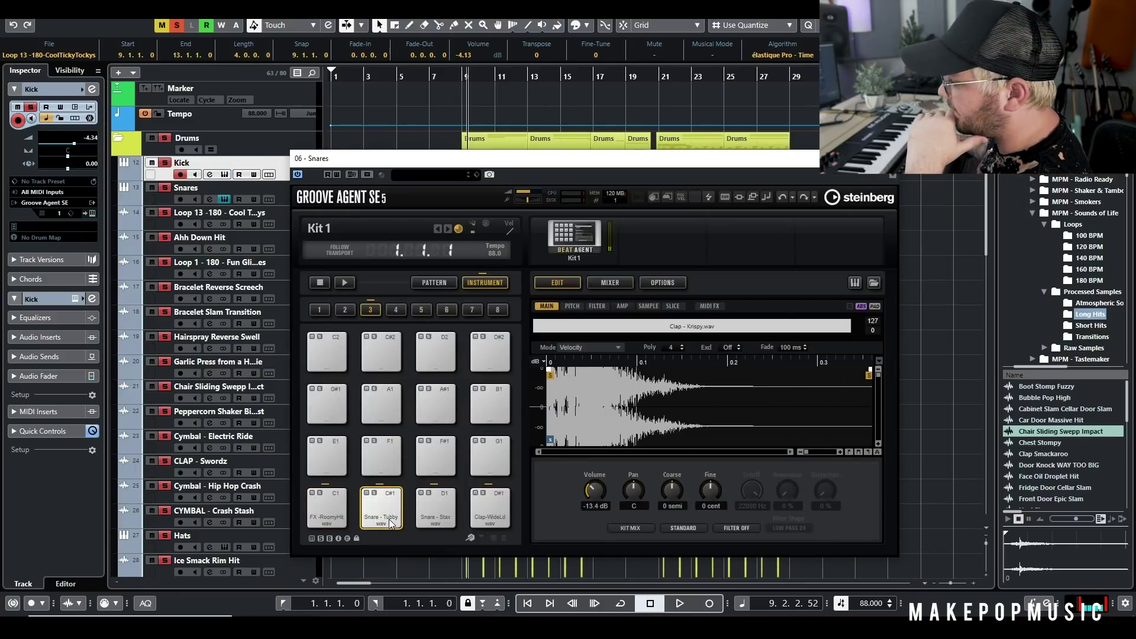
{"action": "left_click", "coordinate": [430, 524]}
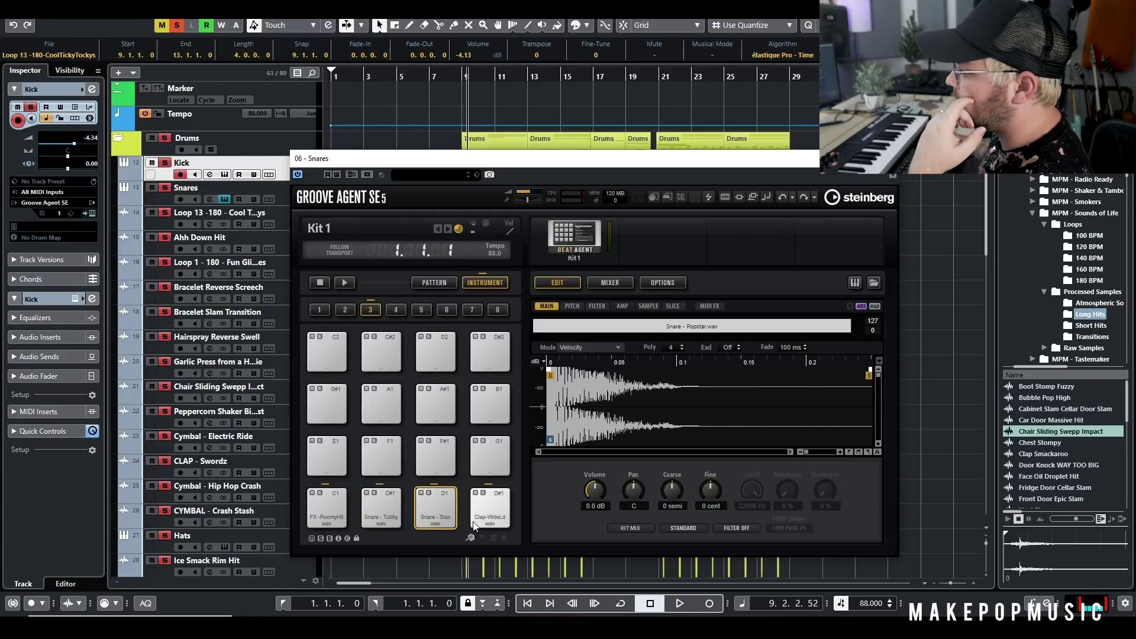
{"action": "left_click", "coordinate": [480, 522]}
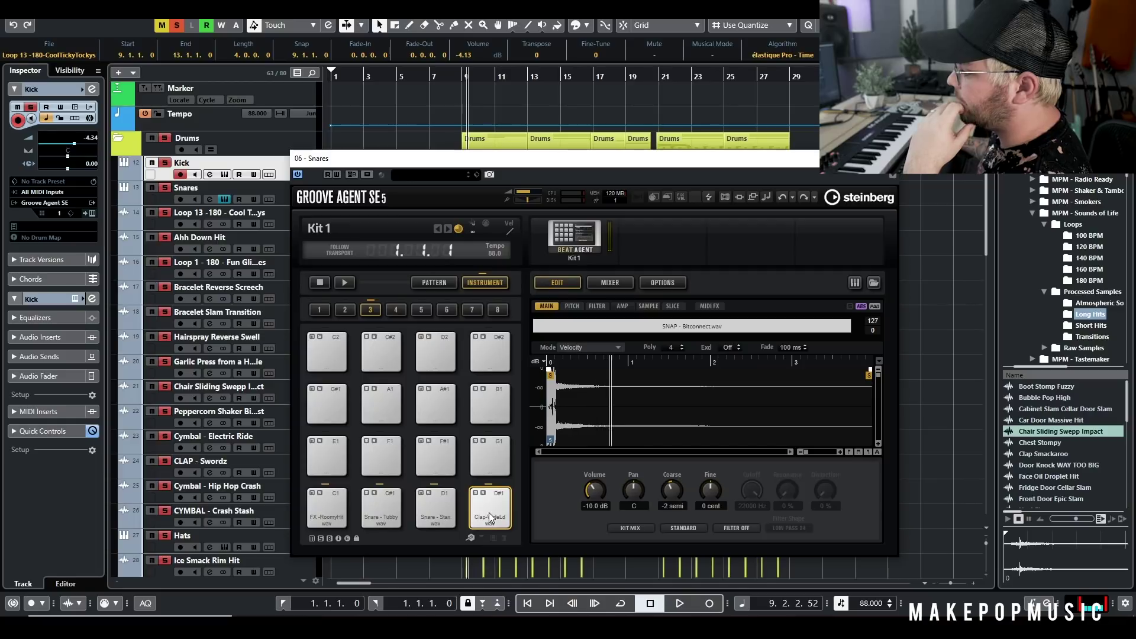
{"action": "key", "text": "Escape"}
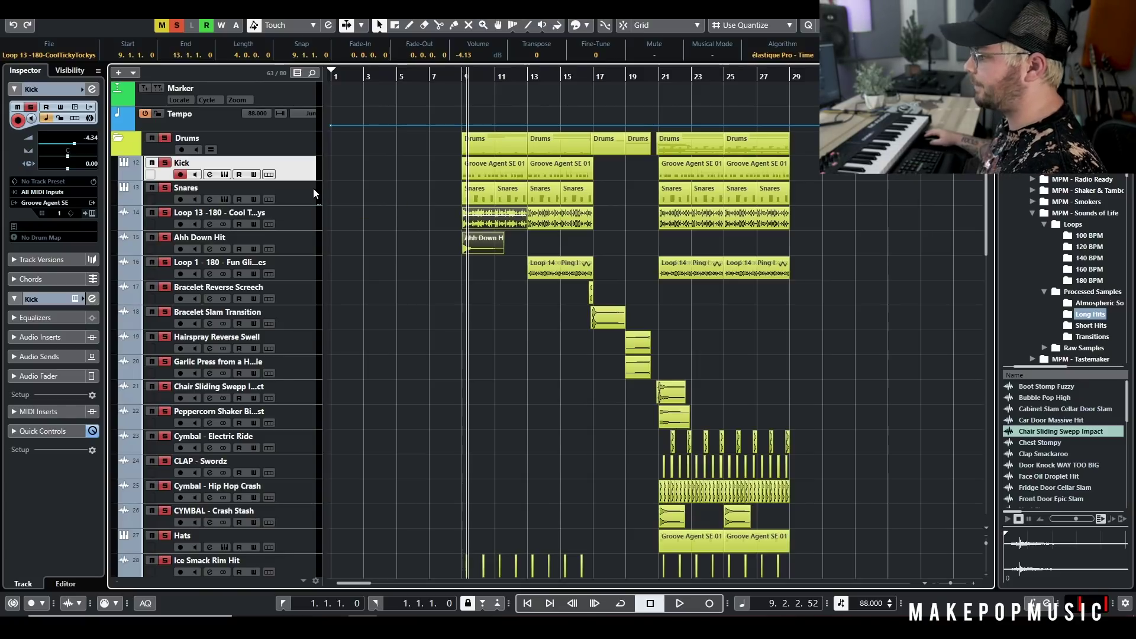
- Clear the active solos and solo only the Kick, Snares and Bass Pad tracks
{"action": "left_click", "coordinate": [176, 25]}
{"action": "left_click", "coordinate": [165, 164]}
{"action": "scroll", "coordinate": [156, 296], "scroll_direction": "down", "scroll_amount": 5}
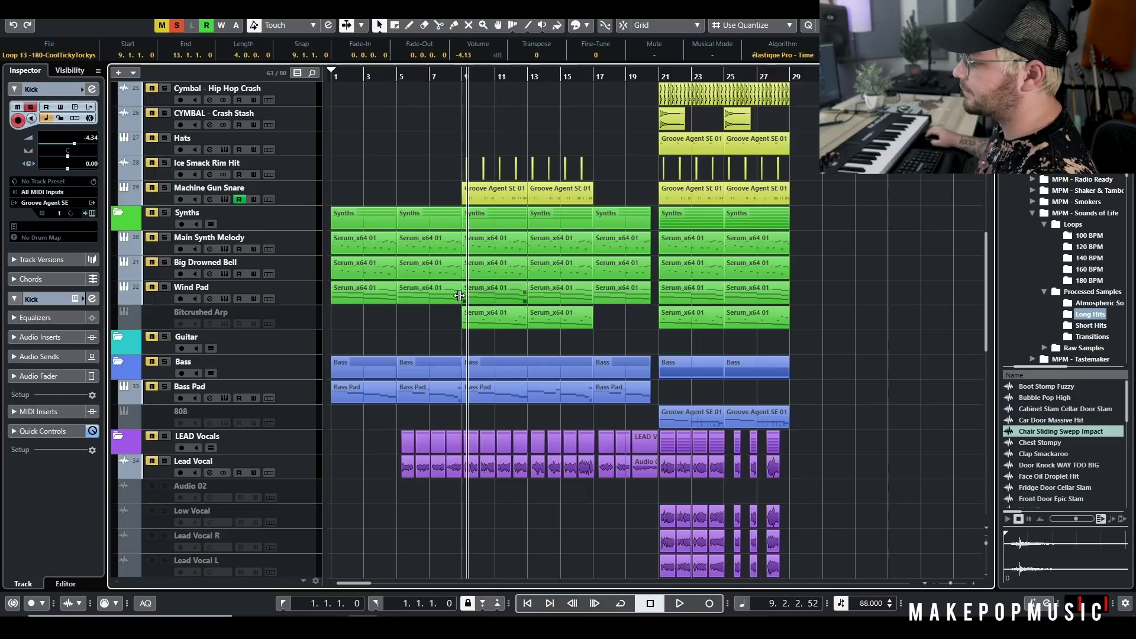
{"action": "left_click", "coordinate": [166, 400]}
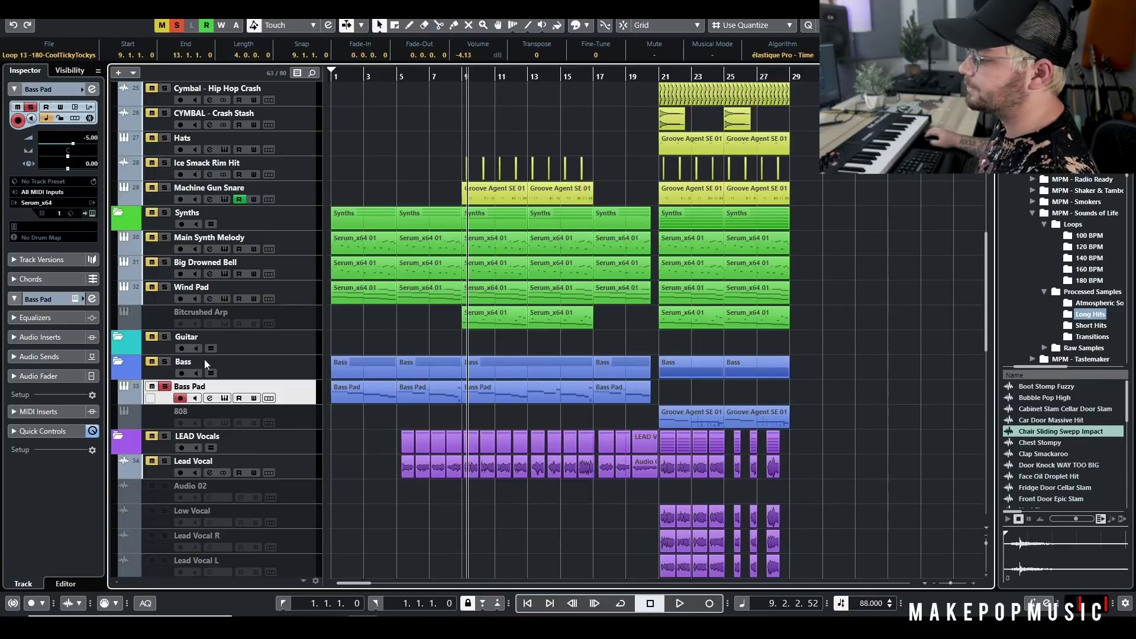
{"action": "scroll", "coordinate": [401, 170], "scroll_direction": "up", "scroll_amount": 2}
- Play the soloed kick, snares and bass pad together from around bar 9
{"action": "key", "text": "space"}
{"action": "key", "text": "space"}
{"action": "key", "text": "space"}
{"action": "scroll", "coordinate": [520, 190], "scroll_direction": "up", "scroll_amount": 6}
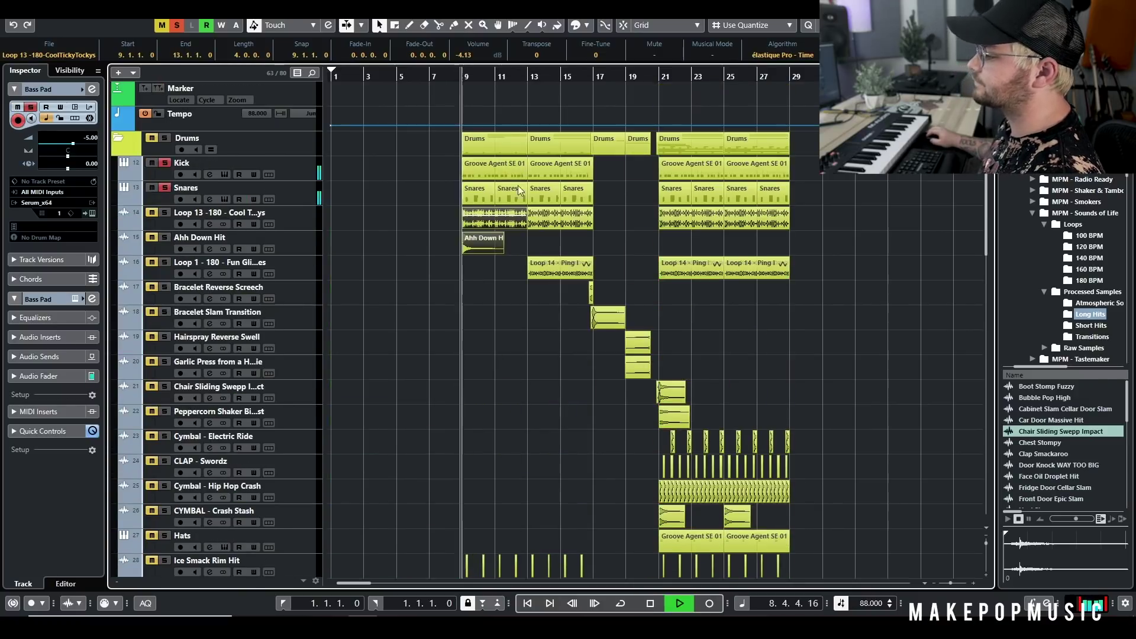
{"action": "scroll", "coordinate": [836, 311], "scroll_direction": "down", "scroll_amount": 5}
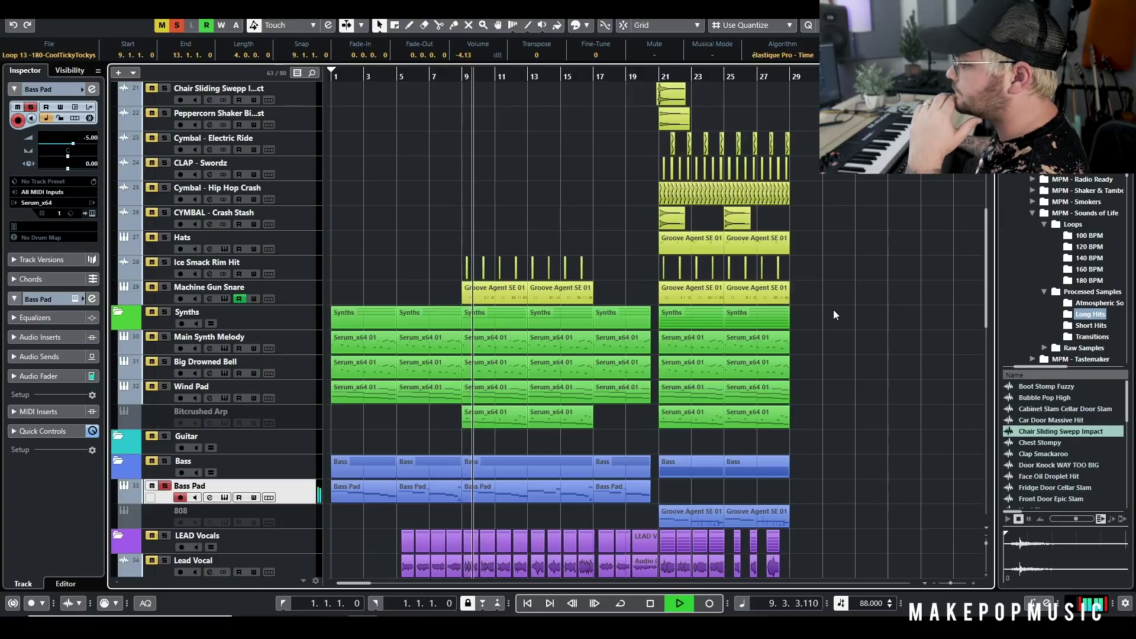
{"action": "scroll", "coordinate": [834, 311], "scroll_direction": "up", "scroll_amount": 5}
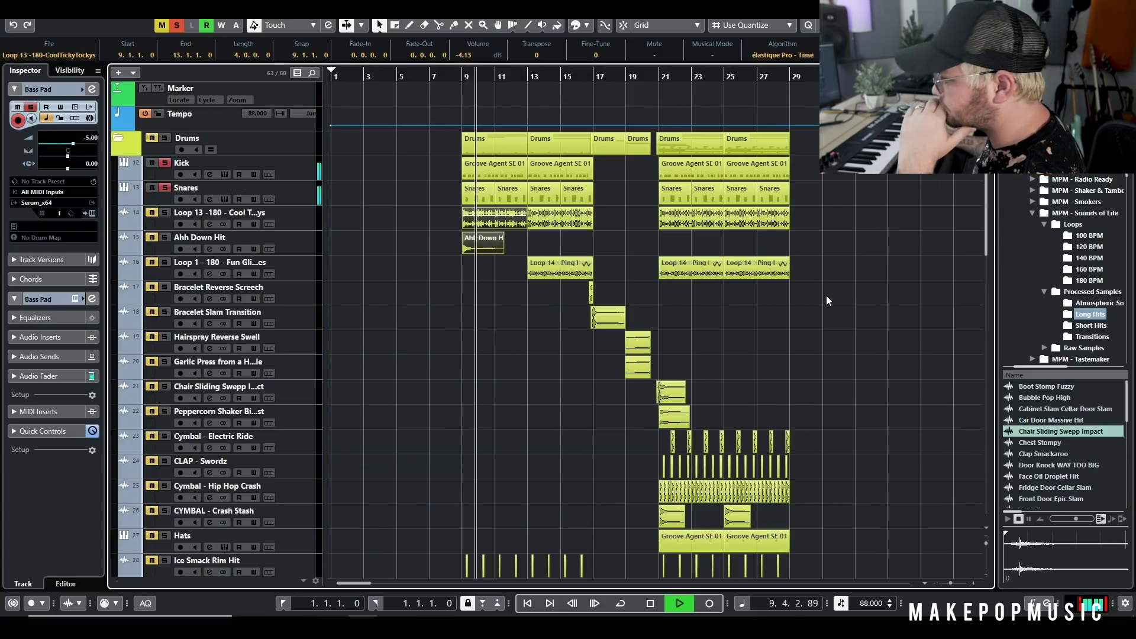
- Audition the FX Roomy Hit and clap pads in the Snares track's Groove Agent SE, compare them with song playback, and close the instrument
{"action": "left_click", "coordinate": [226, 200]}
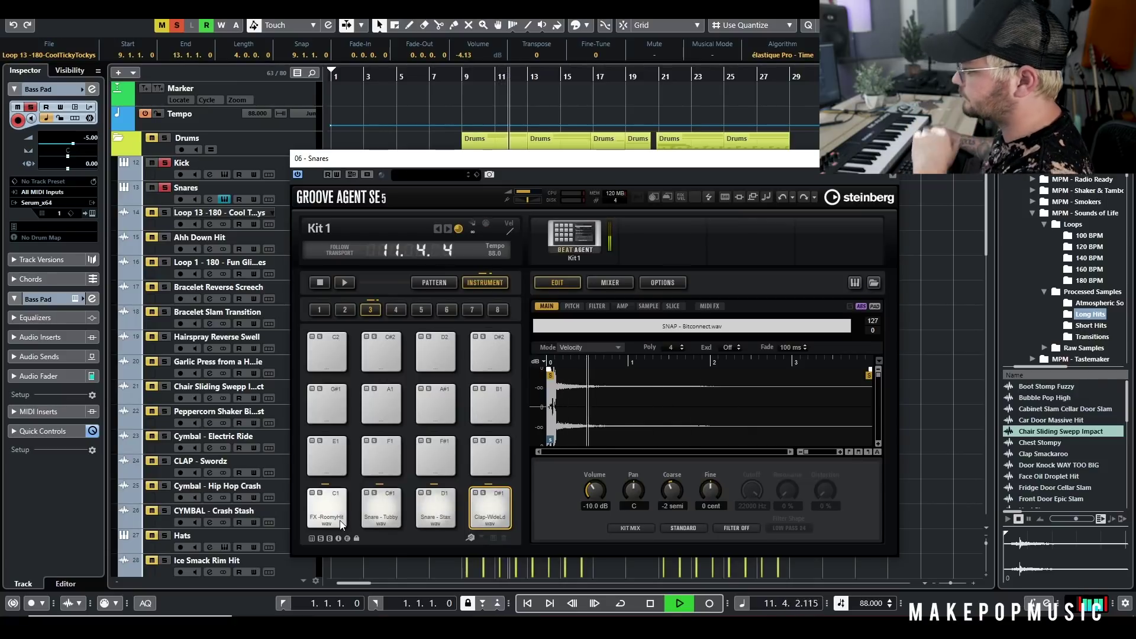
{"action": "key", "text": "space"}
{"action": "left_click", "coordinate": [341, 521]}
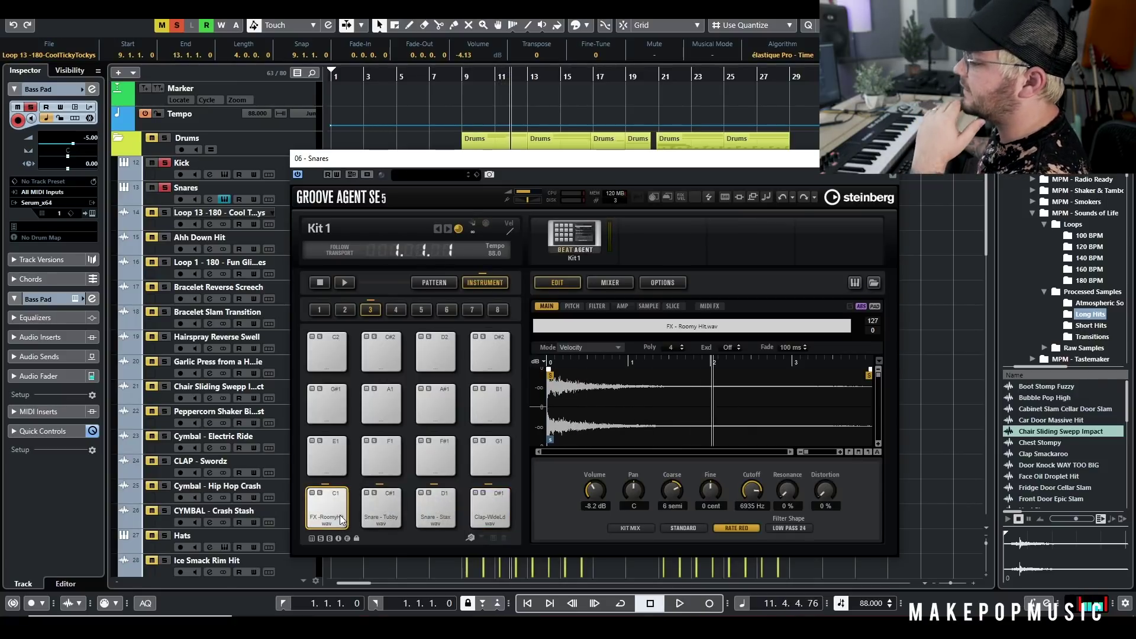
{"action": "left_click", "coordinate": [341, 521]}
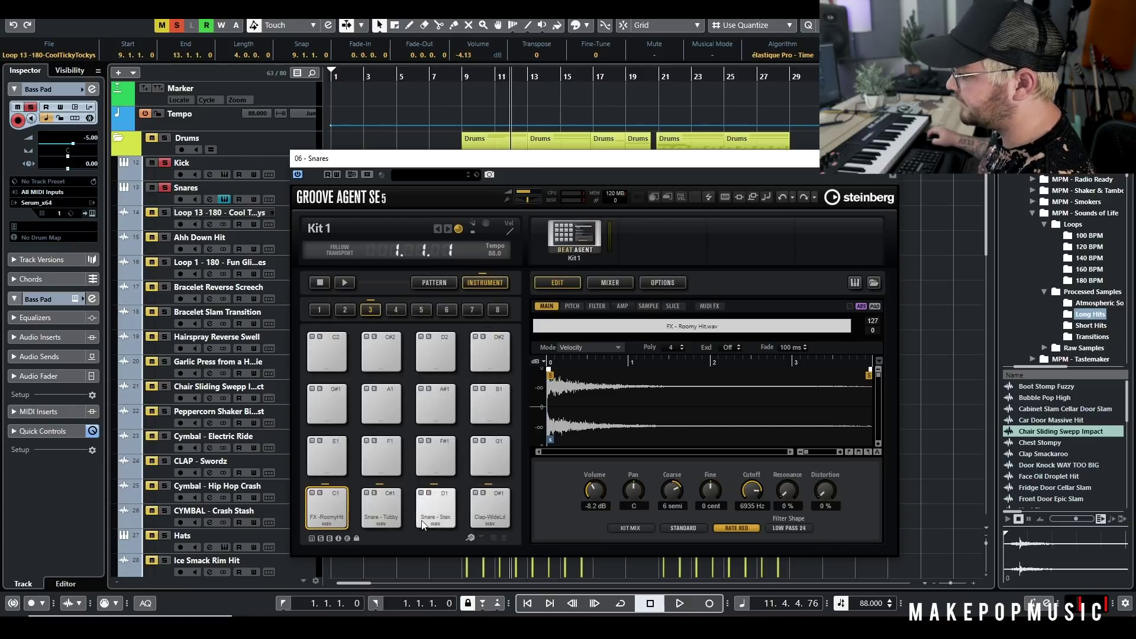
{"action": "key", "text": "space"}
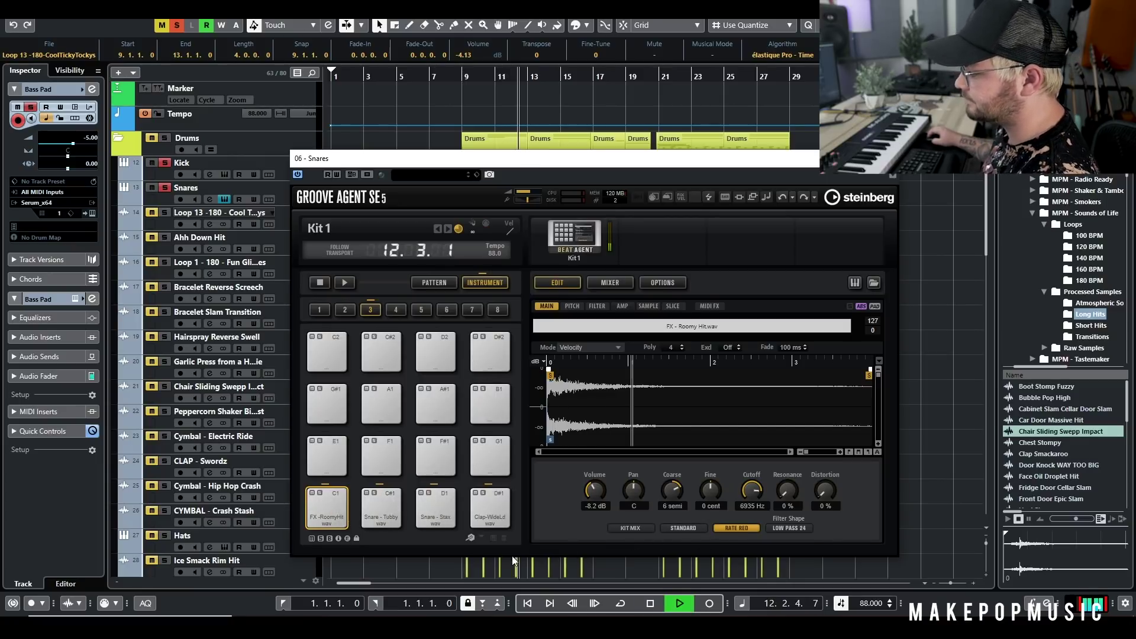
{"action": "key", "text": "space"}
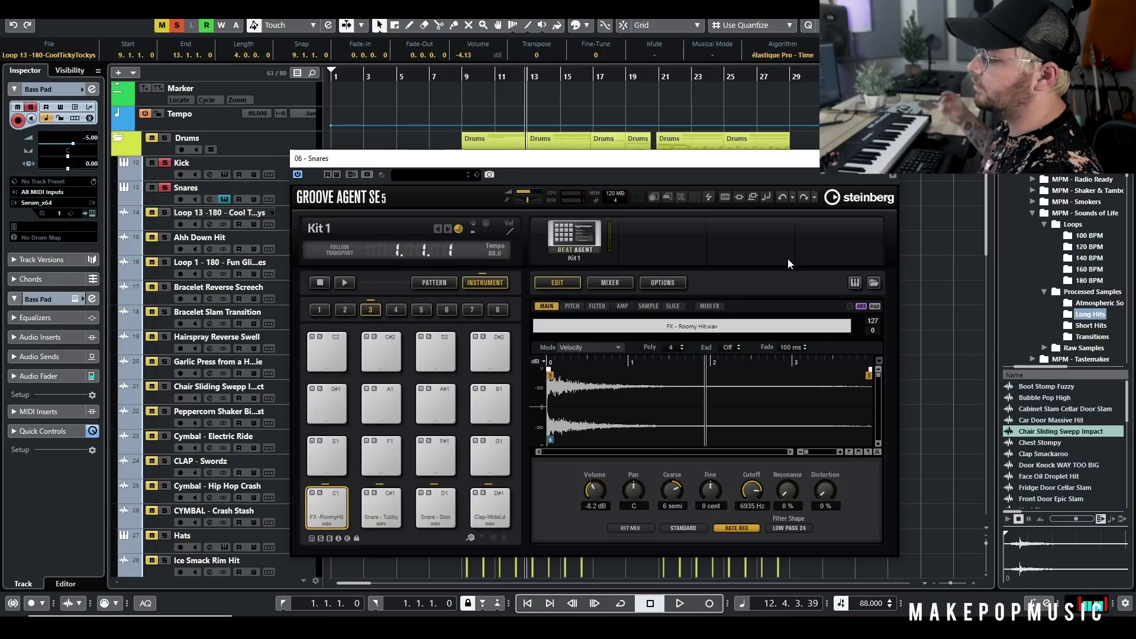
{"action": "left_click", "coordinate": [503, 513]}
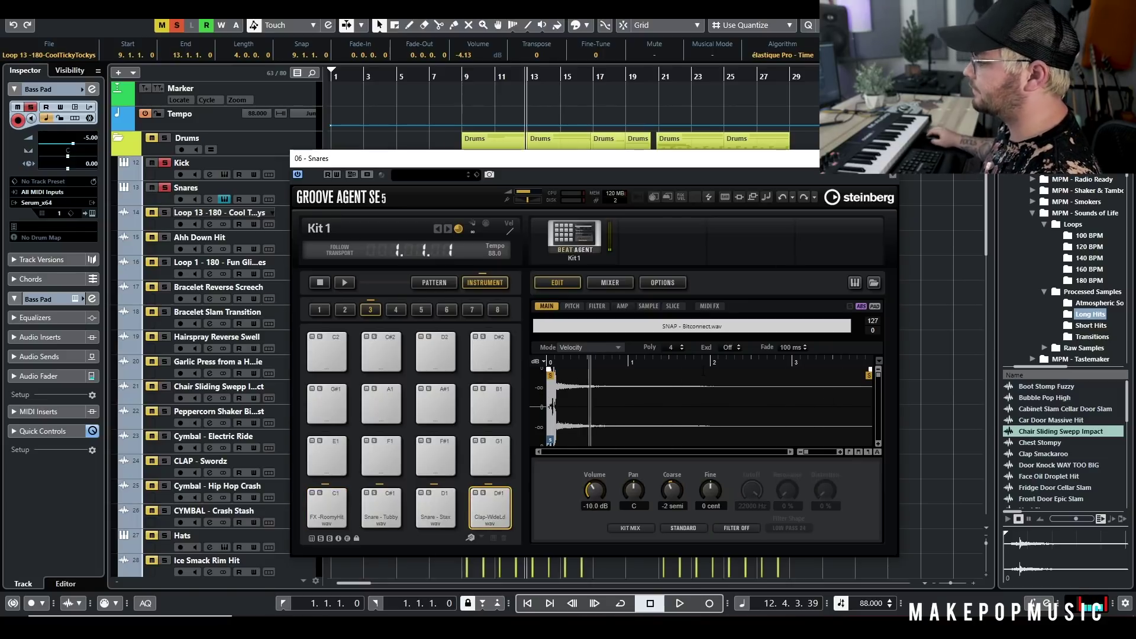
{"action": "key", "text": "Escape"}
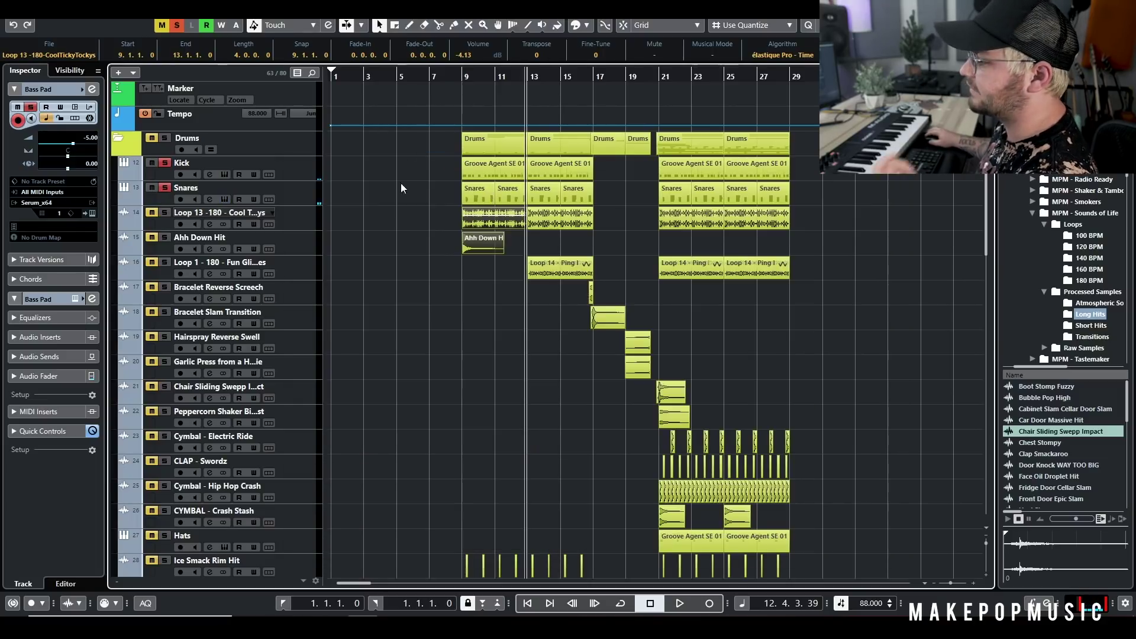
- Solo the Ice Smack Rim Hit track and move it directly below Snares in the Drums folder
{"action": "scroll", "coordinate": [389, 267], "scroll_direction": "down", "scroll_amount": 5}
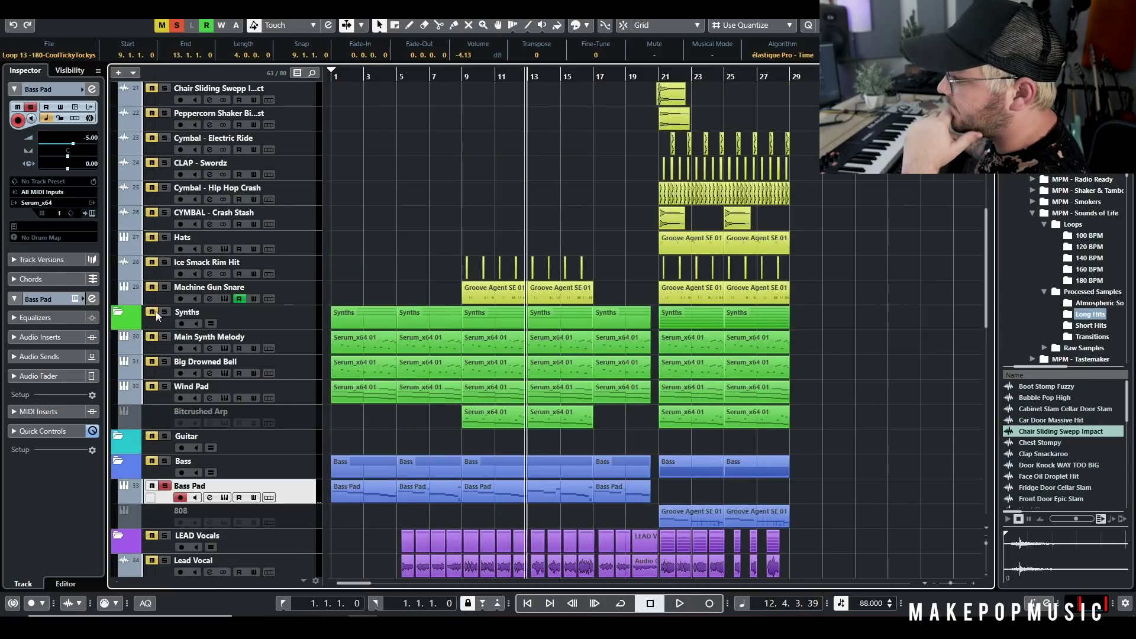
{"action": "left_click", "coordinate": [297, 270]}
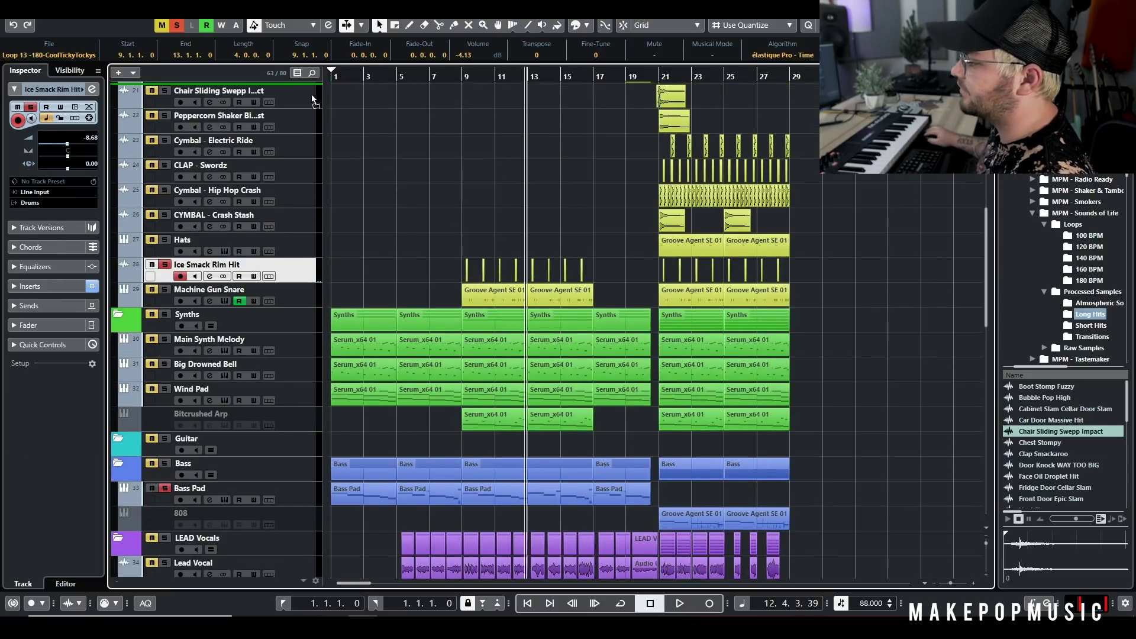
{"action": "scroll", "coordinate": [299, 277], "scroll_direction": "up", "scroll_amount": 5}
{"action": "left_click_drag", "start_coordinate": [299, 290], "coordinate": [296, 218]}
- Play the soloed Kick, Snares, Ice Smack Rim Hit and Bass Pad tracks together from just before bar 9
{"action": "scroll", "coordinate": [444, 225], "scroll_direction": "up", "scroll_amount": 4}
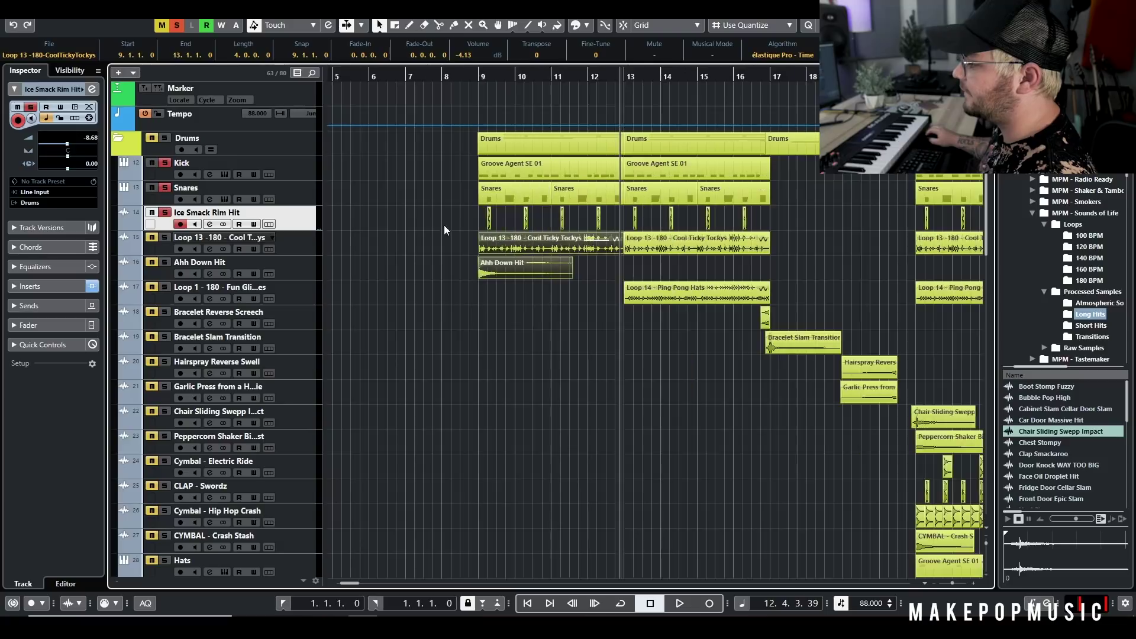
{"action": "left_click", "coordinate": [501, 77]}
{"action": "left_click", "coordinate": [210, 224]}
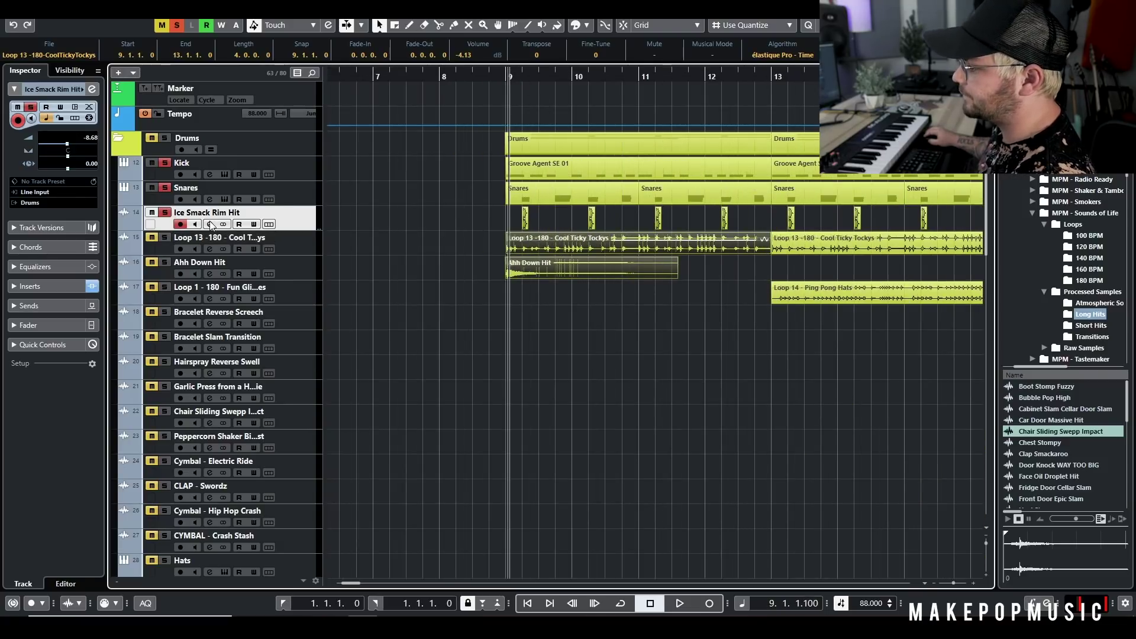
{"action": "key", "text": "Escape"}
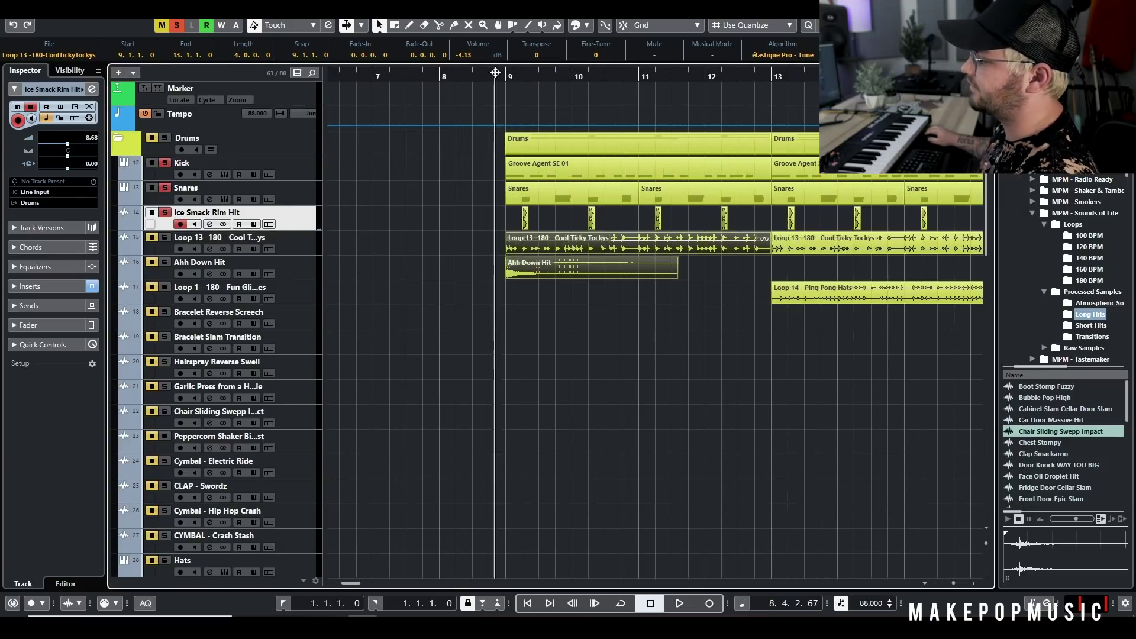
{"action": "key", "text": "space"}
{"action": "scroll", "coordinate": [571, 352], "scroll_direction": "down", "scroll_amount": 3}
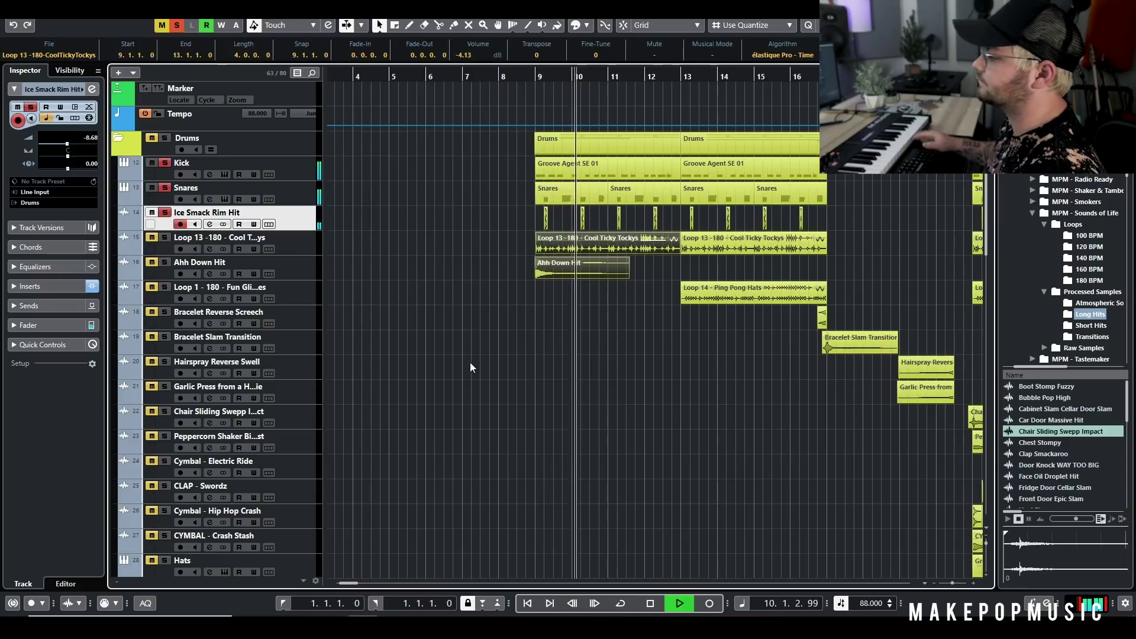
{"action": "key", "text": "space"}
- Solo the Machine Gun Snare track and move it directly below Ice Smack Rim Hit in the Drums folder
{"action": "scroll", "coordinate": [479, 367], "scroll_direction": "down", "scroll_amount": 10}
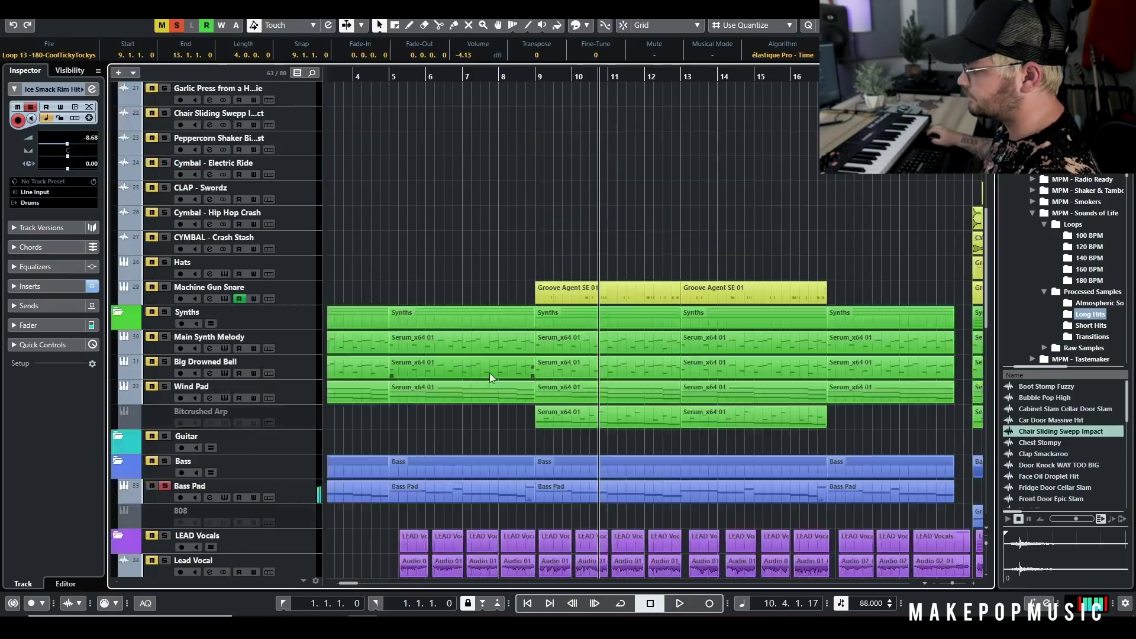
{"action": "scroll", "coordinate": [492, 373], "scroll_direction": "up", "scroll_amount": 6}
{"action": "left_click", "coordinate": [492, 375]}
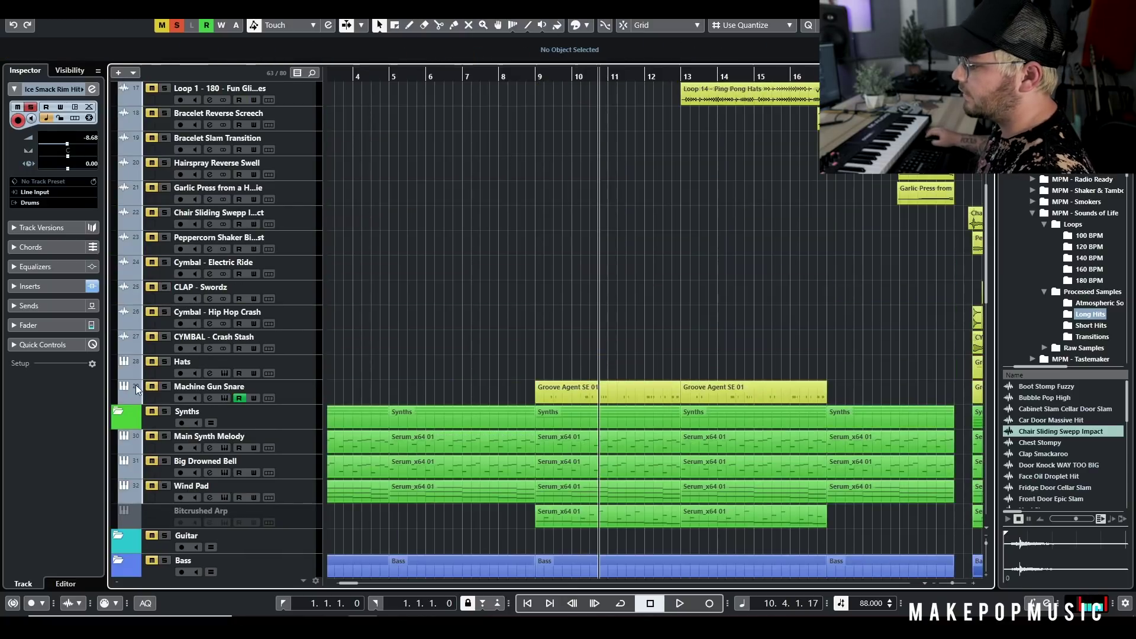
{"action": "right_click", "coordinate": [277, 382]}
{"action": "left_click", "coordinate": [312, 409]}
{"action": "left_click_drag", "start_coordinate": [309, 406], "coordinate": [301, 142]}
{"action": "left_click_drag", "start_coordinate": [284, 320], "coordinate": [233, 251]}
- Examine the Machine Gun Snare's Groove Agent SE settings while playing the soloed tracks from just before bar 9, and close the instrument
{"action": "left_click", "coordinate": [225, 249]}
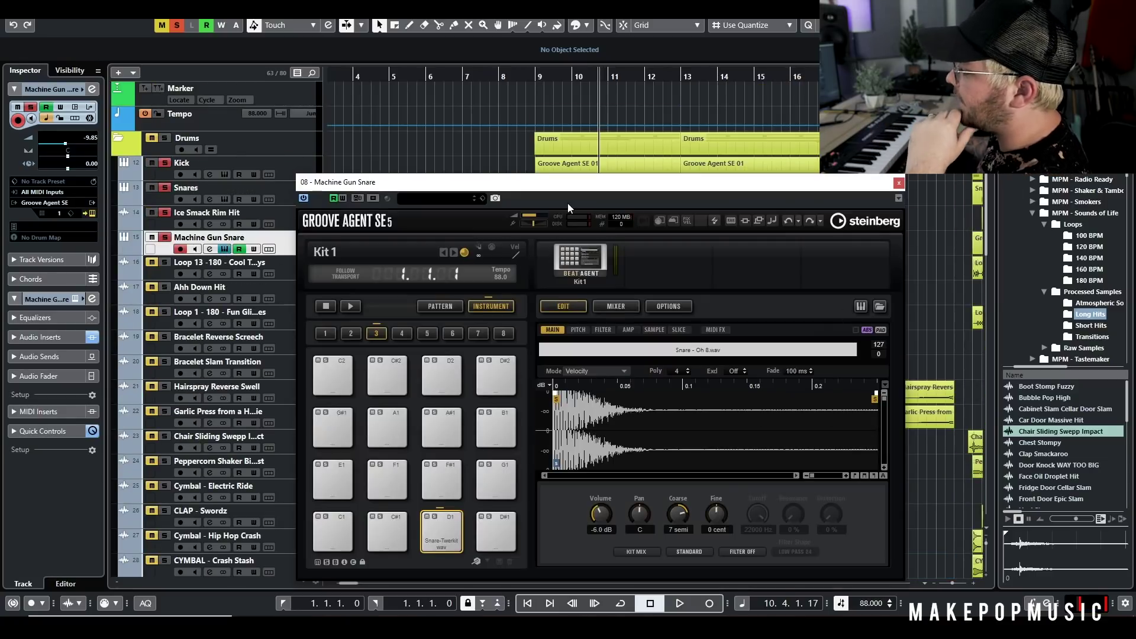
{"action": "left_click", "coordinate": [899, 183]}
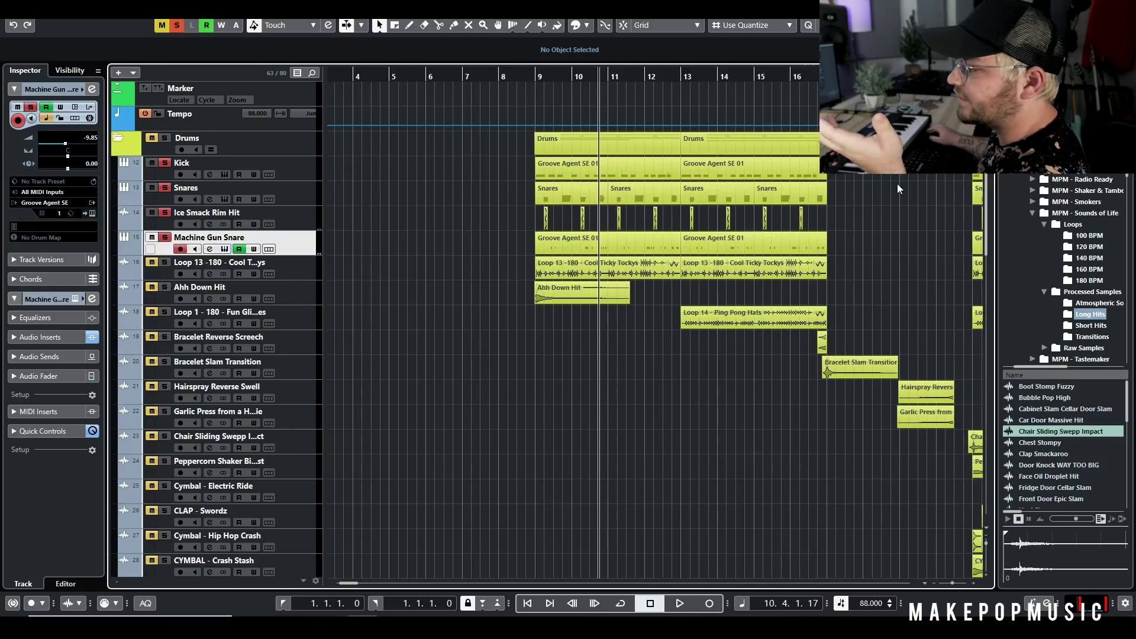
{"action": "left_click", "coordinate": [533, 76]}
{"action": "left_click", "coordinate": [225, 249]}
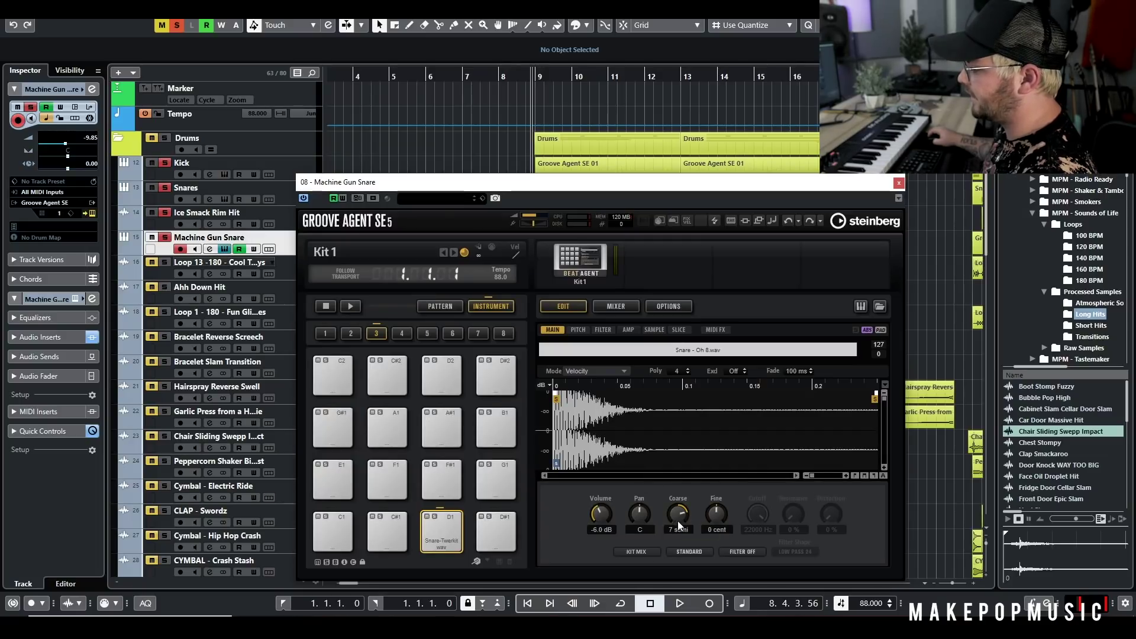
{"action": "key", "text": "space"}
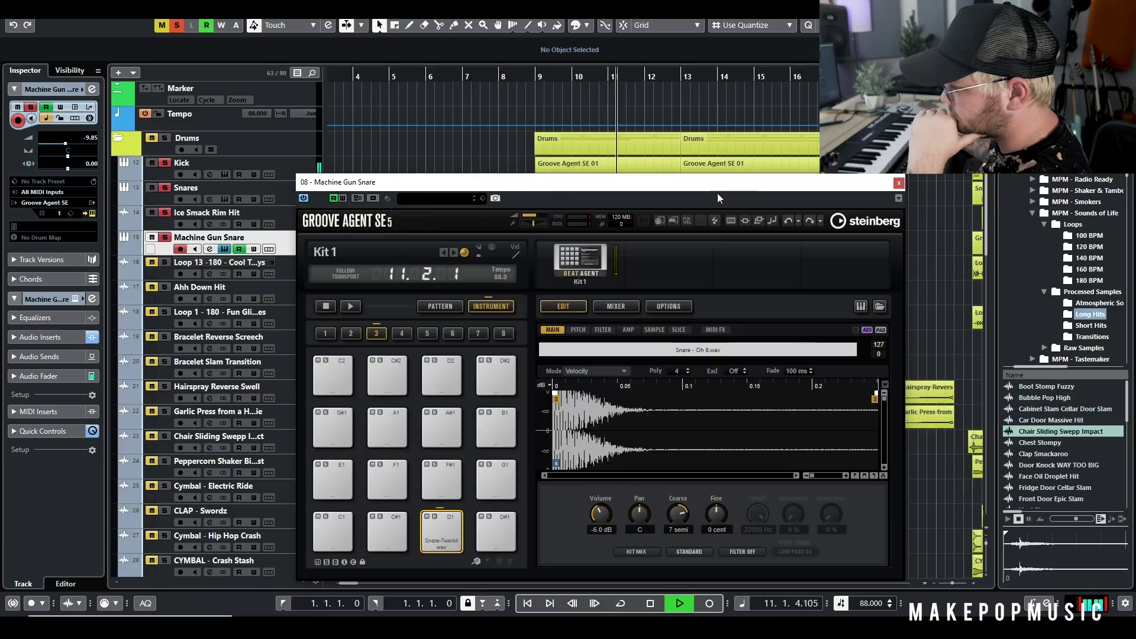
{"action": "left_click", "coordinate": [897, 183]}
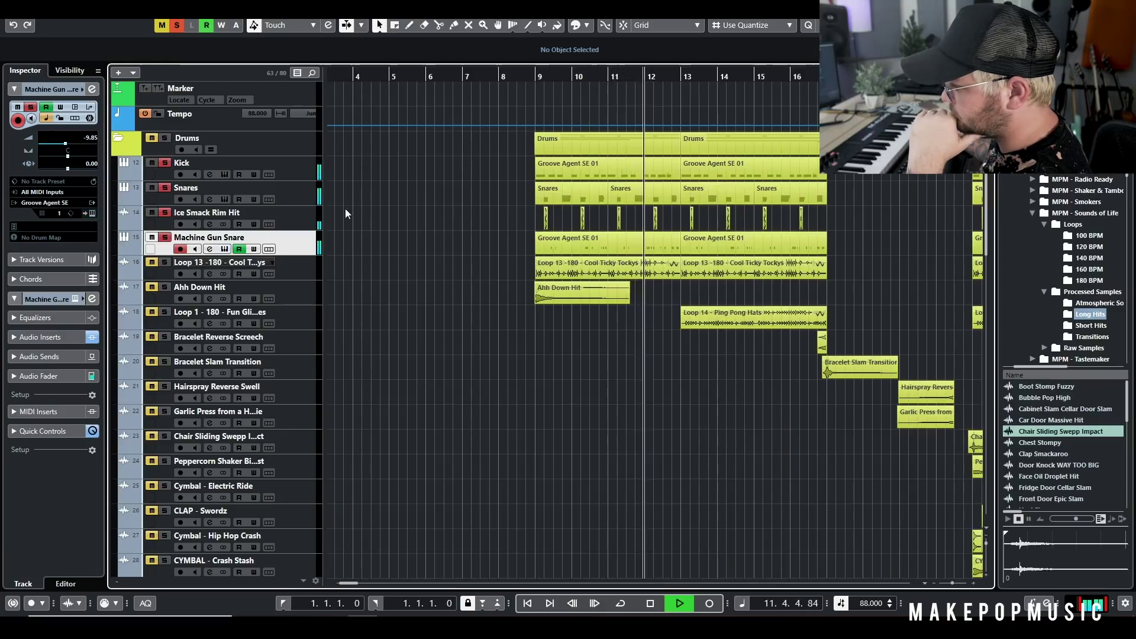
{"action": "right_click", "coordinate": [300, 244]}
{"action": "left_click", "coordinate": [294, 244]}
{"action": "right_click", "coordinate": [287, 245]}
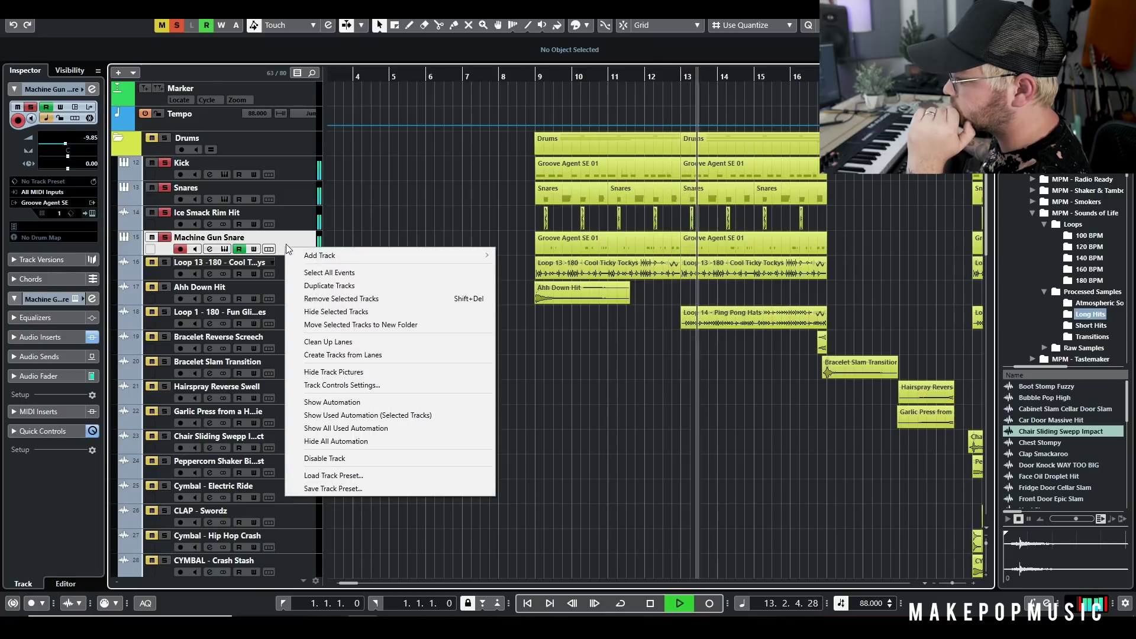
{"action": "left_click", "coordinate": [278, 249]}
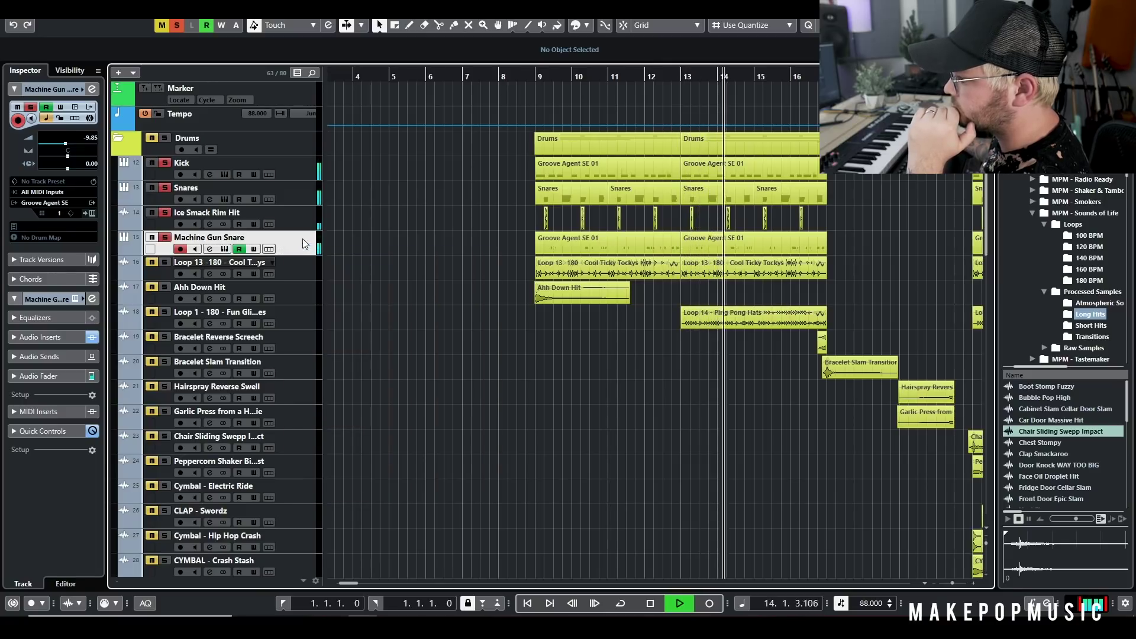
- Lower the Machine Gun Snare pad's coarse tuning to -9 semitones in Groove Agent SE during playback, unsolo the track, and close the instrument
{"action": "left_click", "coordinate": [225, 248]}
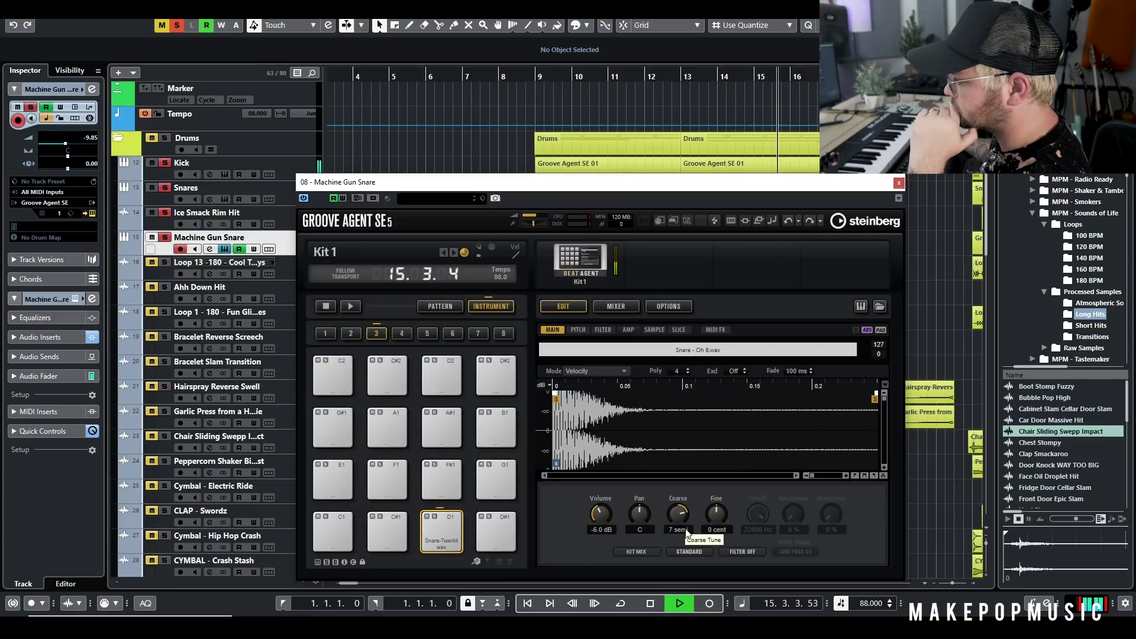
{"action": "scroll", "coordinate": [687, 526], "scroll_direction": "down", "scroll_amount": 2}
{"action": "scroll", "coordinate": [682, 523], "scroll_direction": "down", "scroll_amount": 13}
{"action": "scroll", "coordinate": [682, 524], "scroll_direction": "up", "scroll_amount": 2}
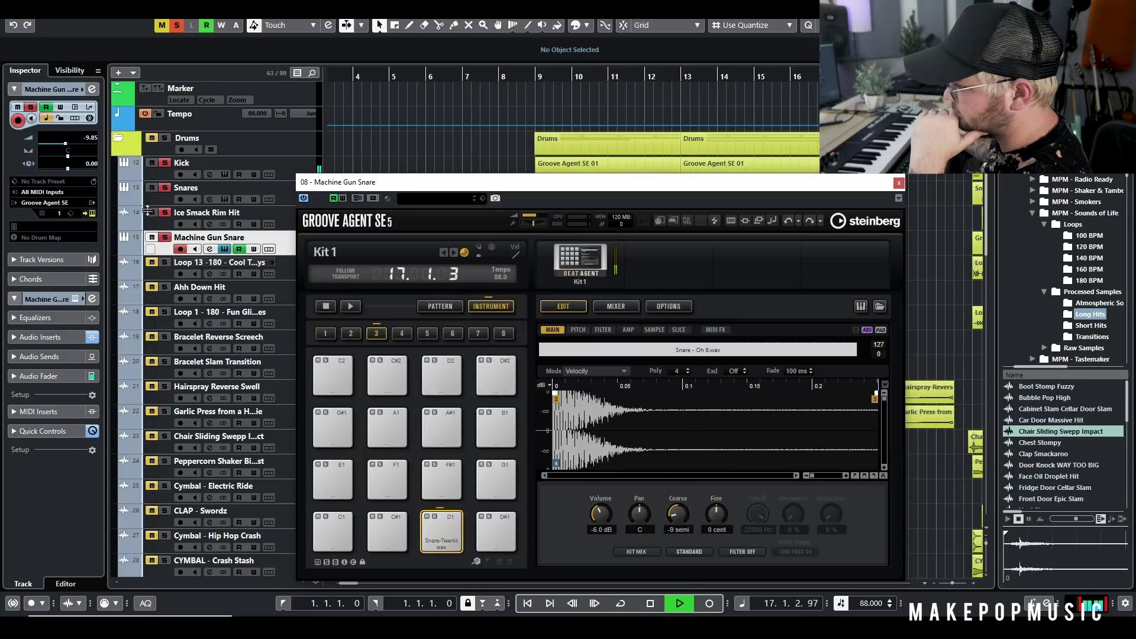
{"action": "left_click", "coordinate": [165, 238]}
{"action": "key", "text": "space"}
{"action": "left_click", "coordinate": [899, 182]}
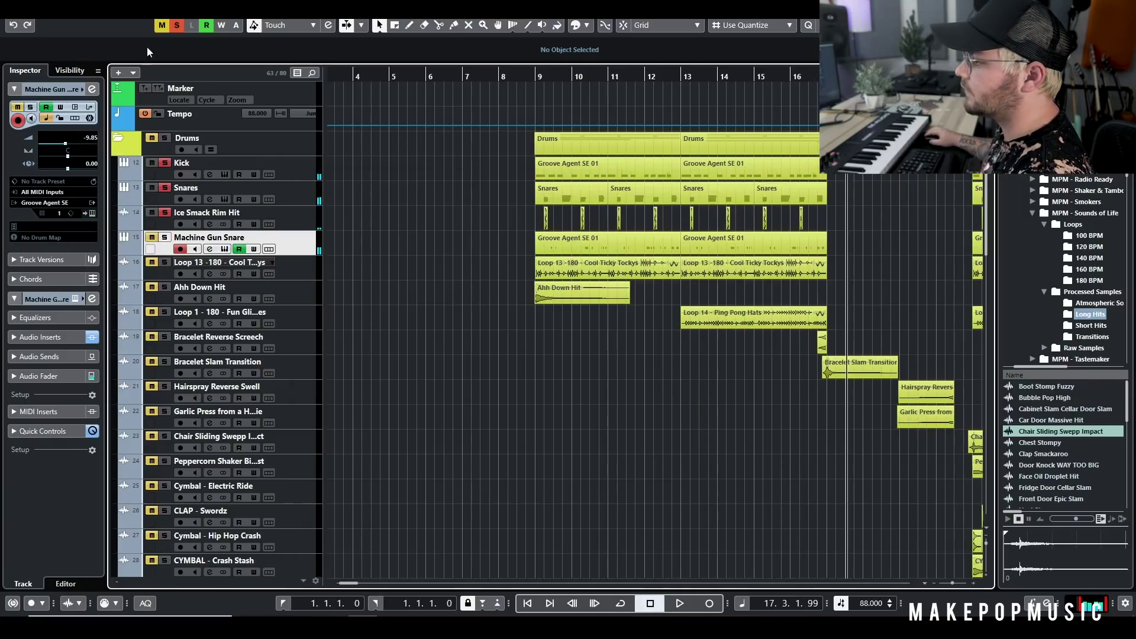
- Clear all solos and mute the drum tracks from Loop 13 down to Hats, keeping the four kick and snare layers unmuted
{"action": "left_click", "coordinate": [177, 25]}
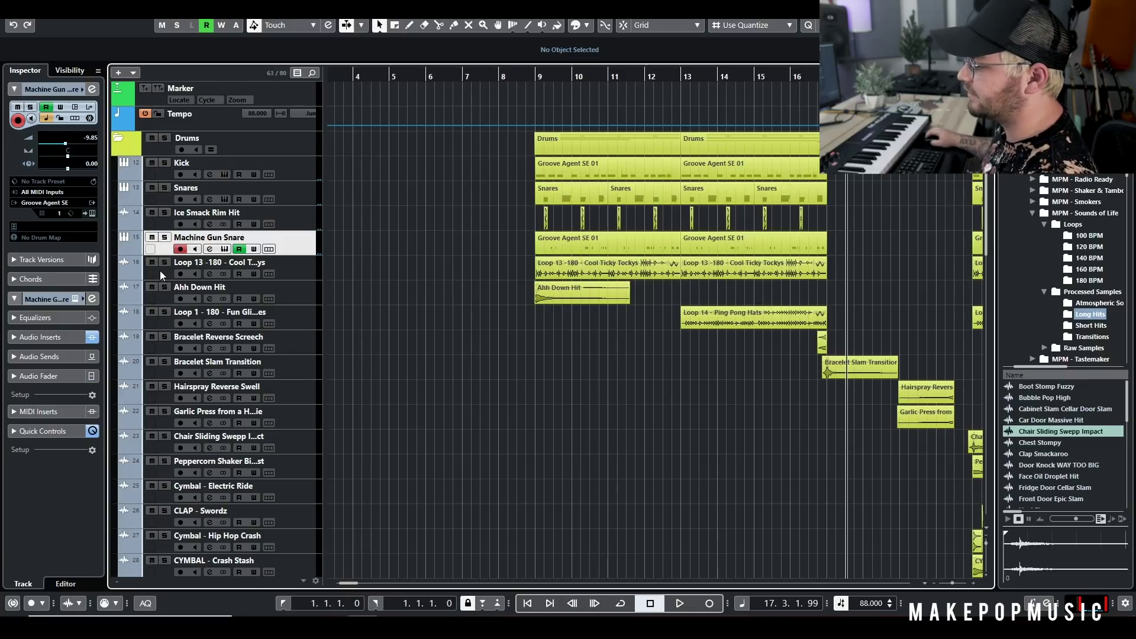
{"action": "left_click", "coordinate": [165, 164]}
{"action": "left_click", "coordinate": [164, 163]}
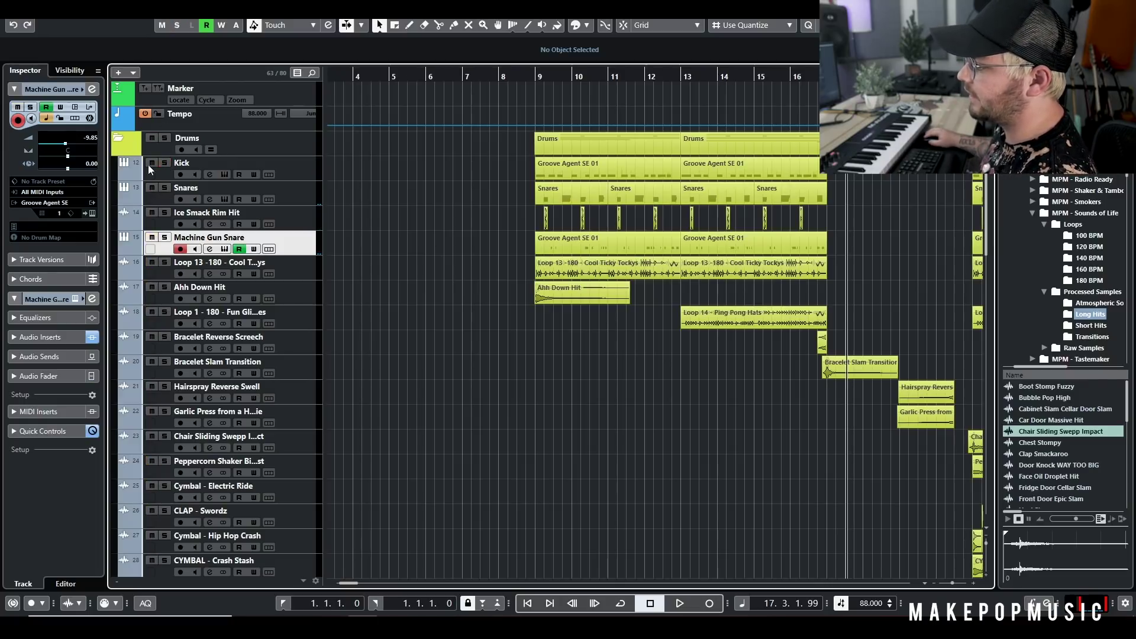
{"action": "left_click", "coordinate": [151, 163], "text": "ctrl"}
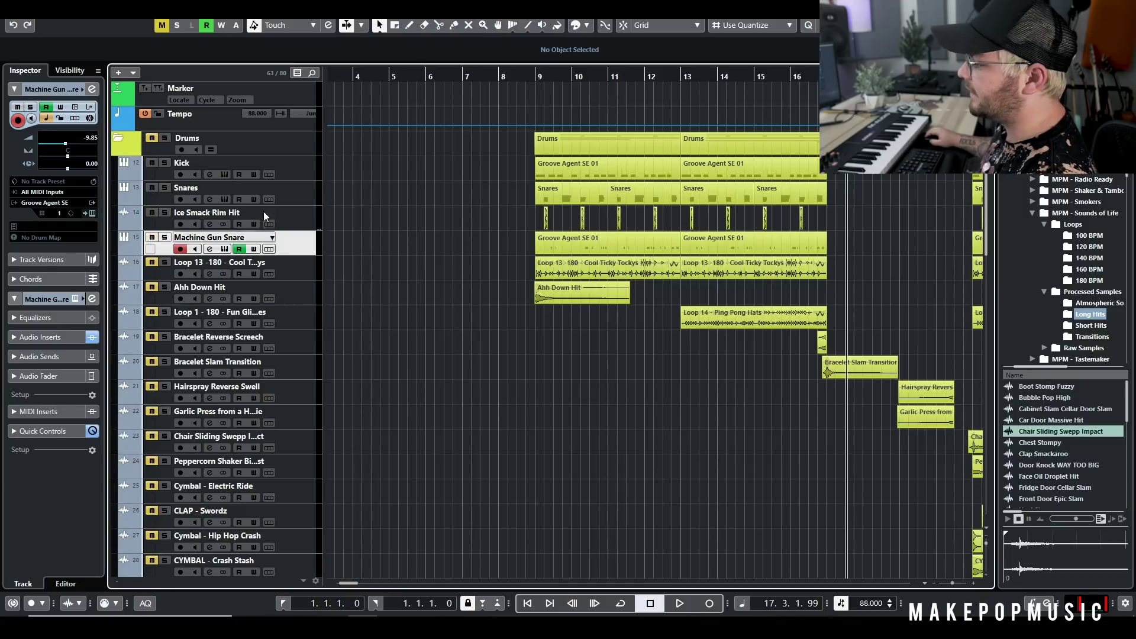
- Play the kick and snare layers with the synths and bass from just before bar 9, and stop playback
{"action": "double_click", "coordinate": [537, 87]}
{"action": "scroll", "coordinate": [652, 375], "scroll_direction": "down", "scroll_amount": 5}
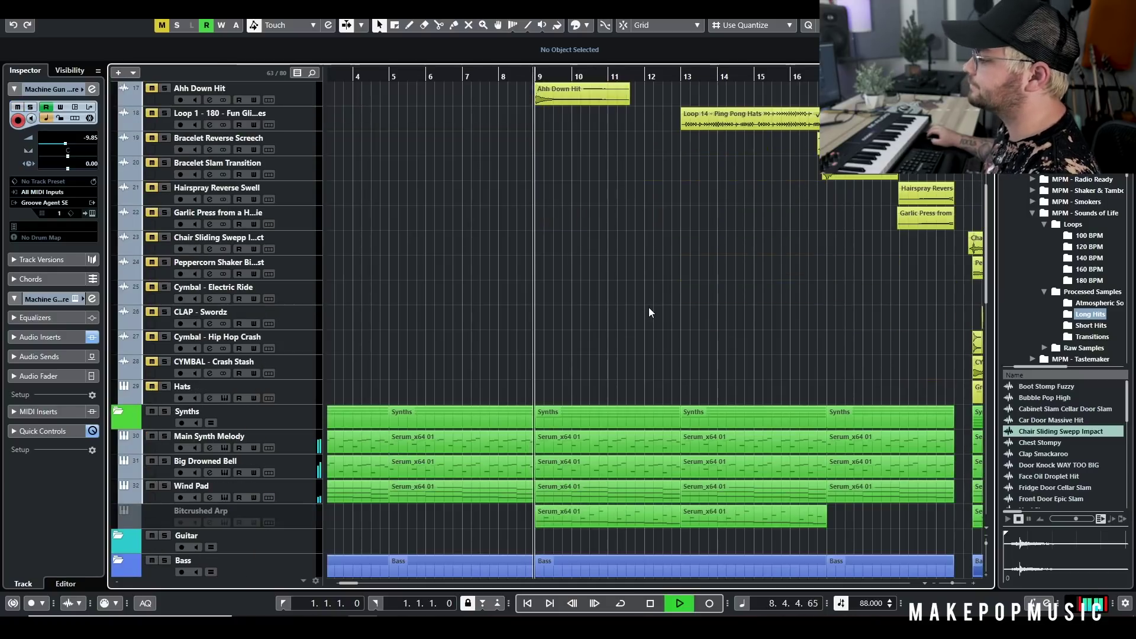
{"action": "scroll", "coordinate": [632, 275], "scroll_direction": "up", "scroll_amount": 5}
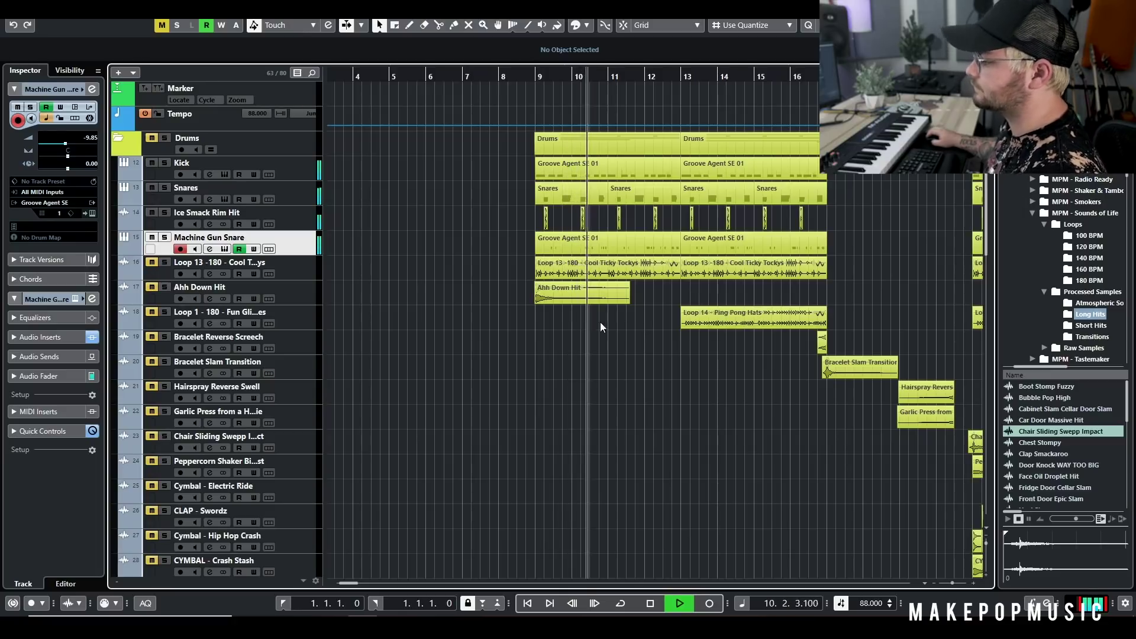
{"action": "key", "text": "space"}
{"action": "scroll", "coordinate": [580, 316], "scroll_direction": "down", "scroll_amount": 6}
{"action": "scroll", "coordinate": [581, 316], "scroll_direction": "up", "scroll_amount": 6}
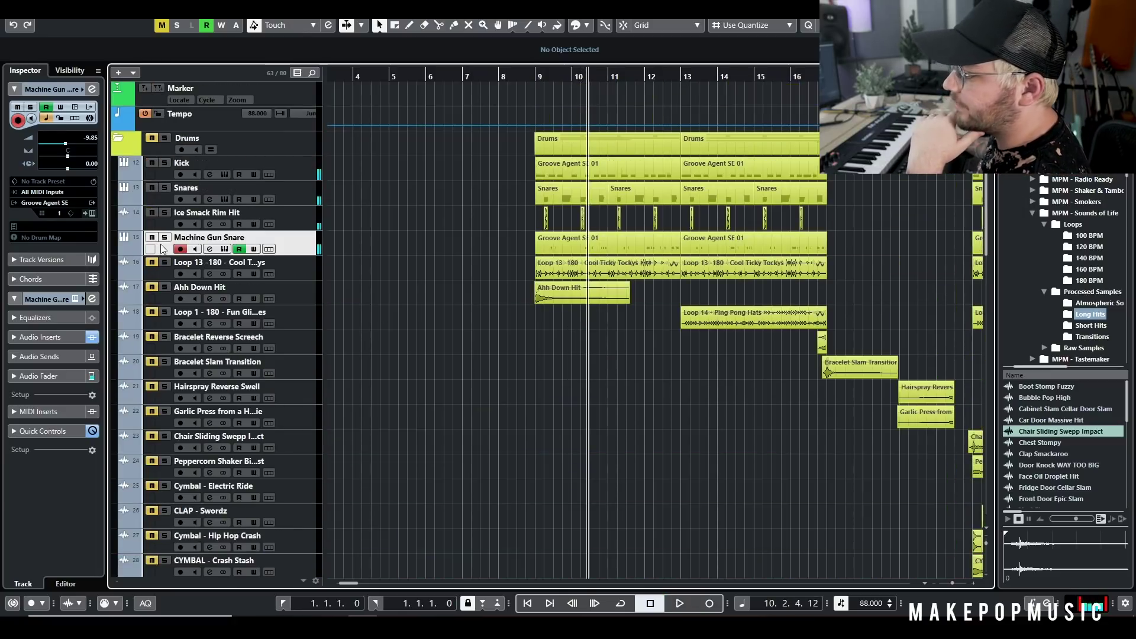
- Solo the Loop 13 Cool Ticky Tockys track and play it alone from just before bar 9
{"action": "left_click", "coordinate": [164, 262]}
{"action": "left_click", "coordinate": [534, 74]}
{"action": "left_click", "coordinate": [297, 268]}
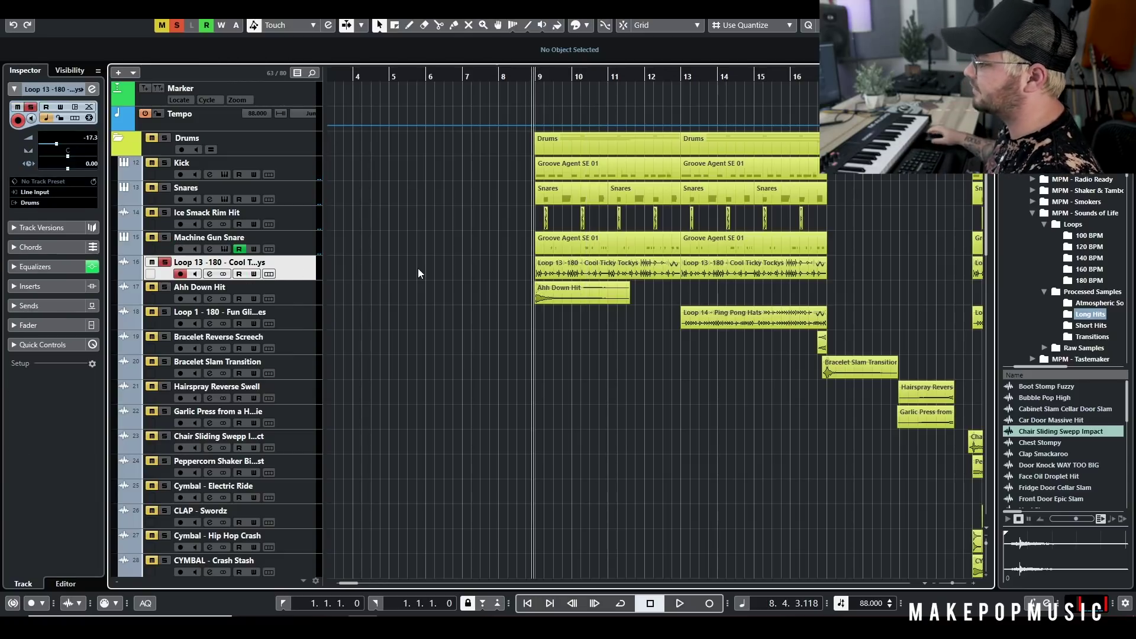
{"action": "key", "text": "space"}
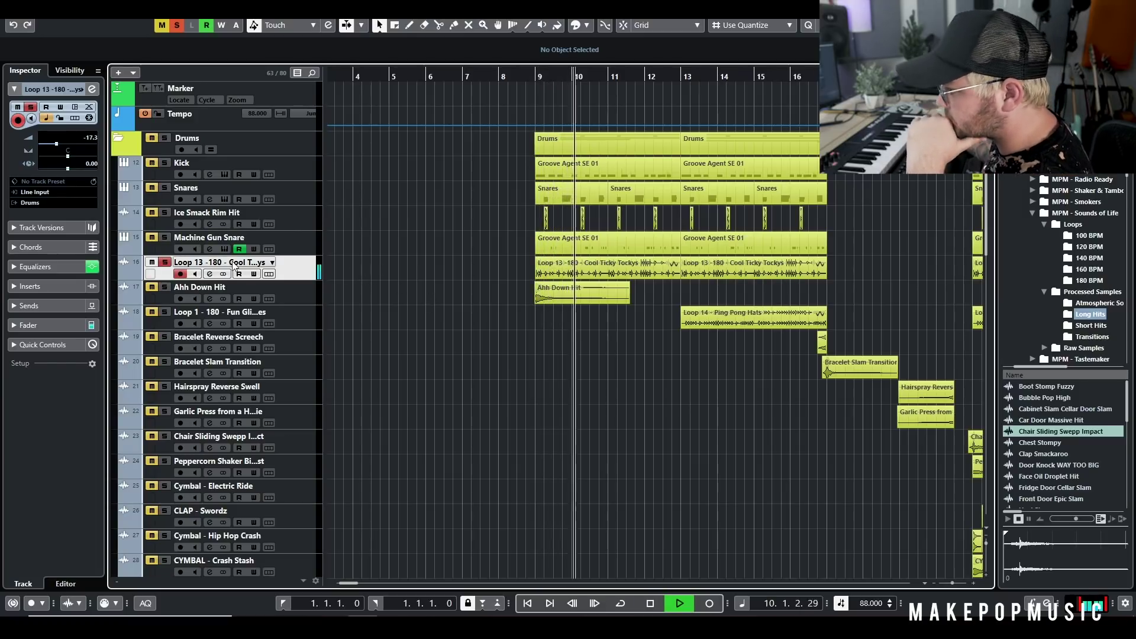
- Add Machine Gun Snare, Ice Smack Rim Hit, Snares and Kick to the solo during playback and audition them with Loop 13
{"action": "left_click", "coordinate": [165, 238]}
{"action": "left_click", "coordinate": [165, 212]}
{"action": "left_click", "coordinate": [165, 188]}
{"action": "left_click", "coordinate": [166, 163]}
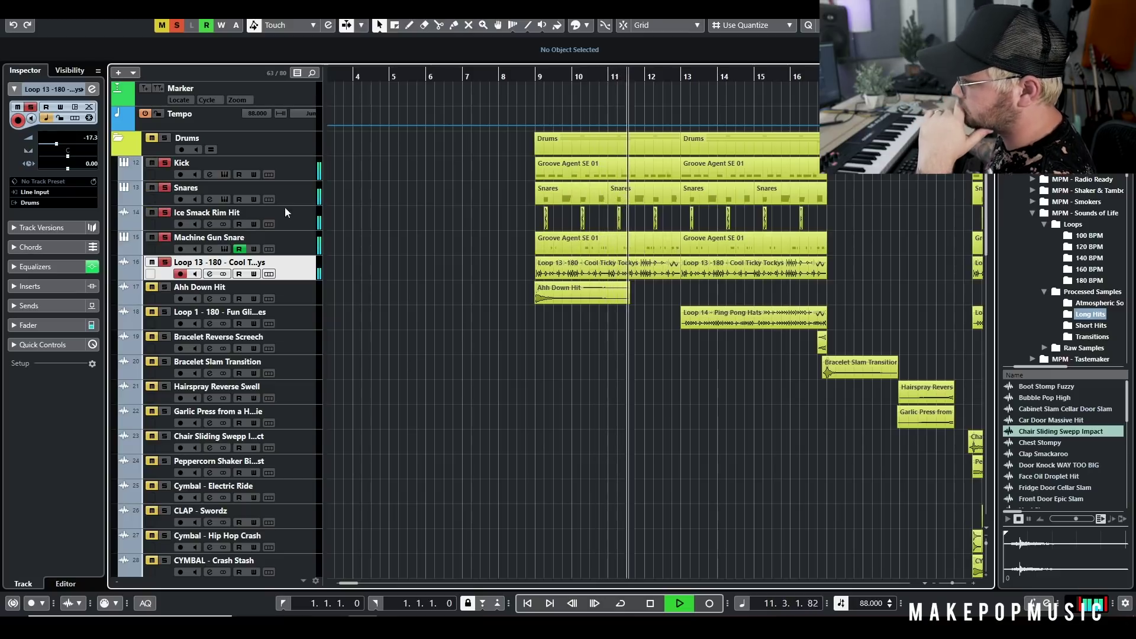
{"action": "left_click", "coordinate": [284, 243]}
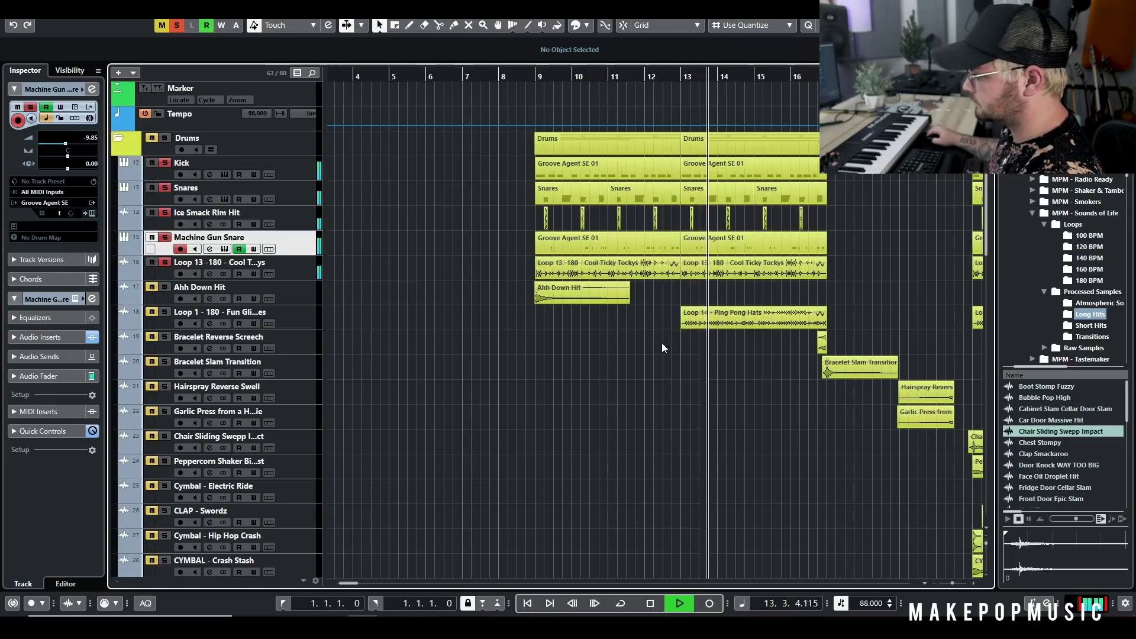
{"action": "key", "text": "space"}
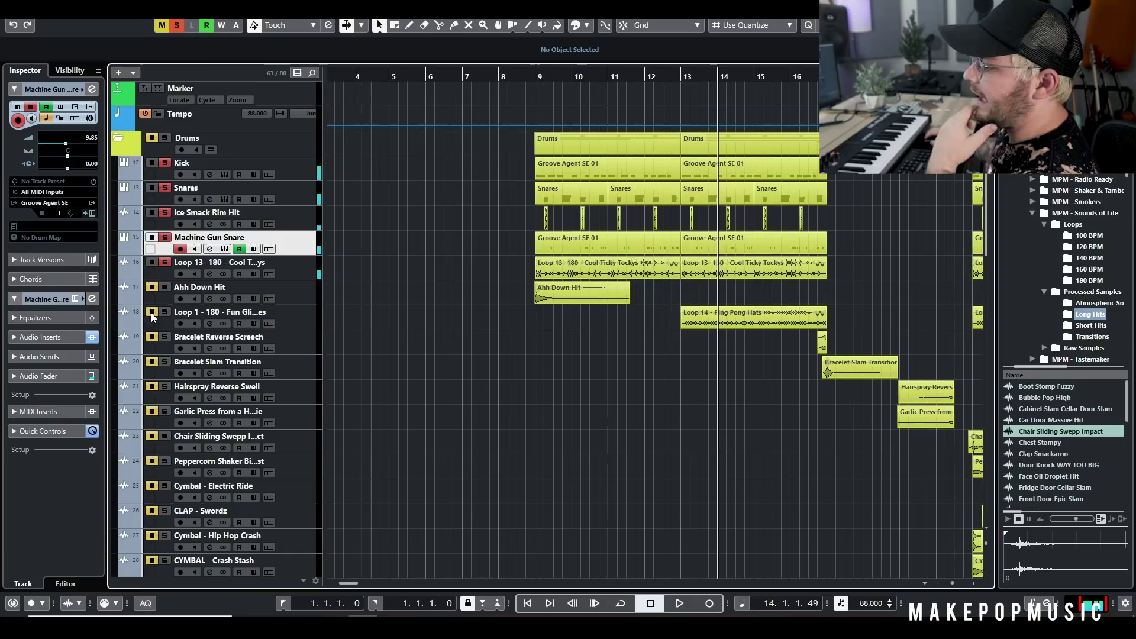
- Solo the Loop 1 track, move it directly below Loop 13, and select its first Ping Pong Hats clip
{"action": "left_click_drag", "start_coordinate": [291, 314], "coordinate": [289, 292]}
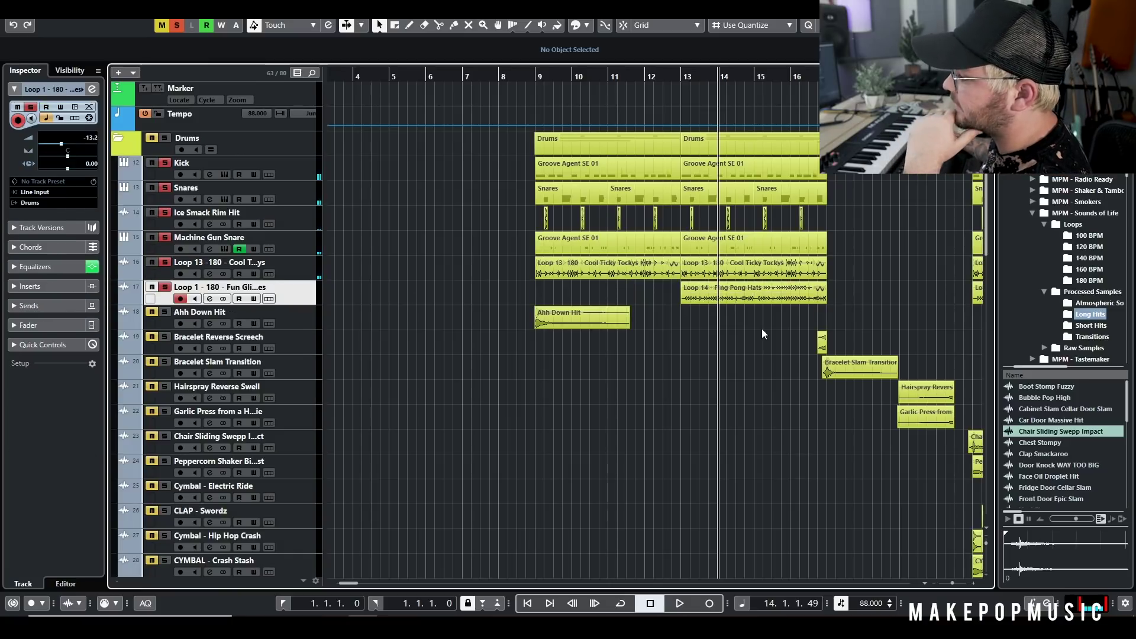
{"action": "left_click", "coordinate": [743, 302]}
{"action": "key", "text": "h"}
{"action": "key", "text": "h"}
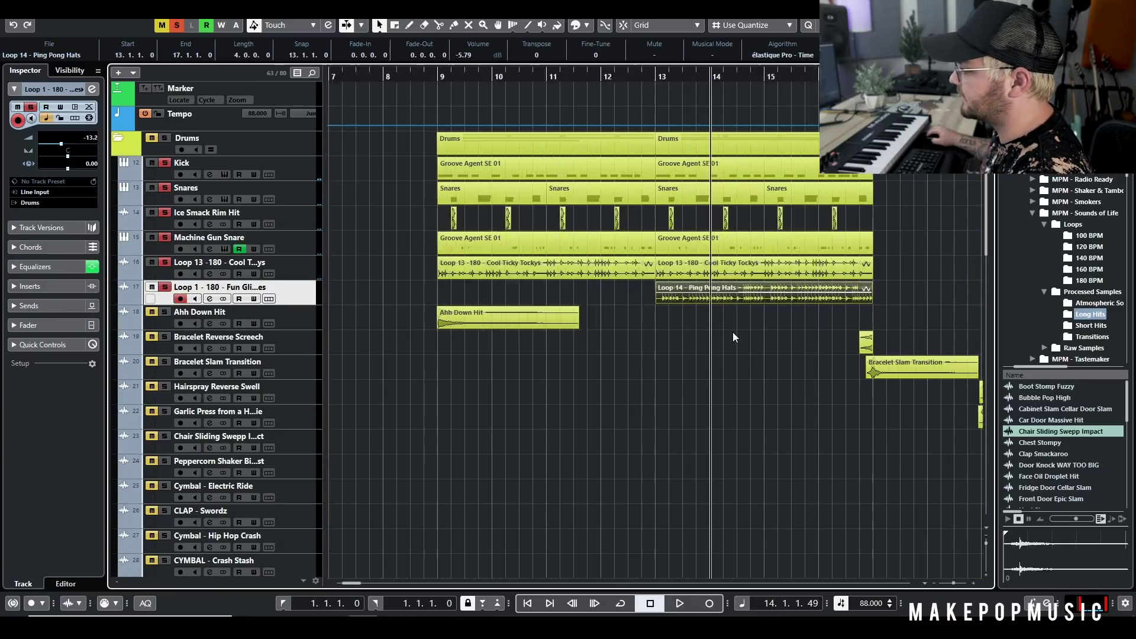
- Play the soloed drums with the Ping Pong Hats loop from just before bar 13, and stop playback
{"action": "left_click", "coordinate": [586, 77]}
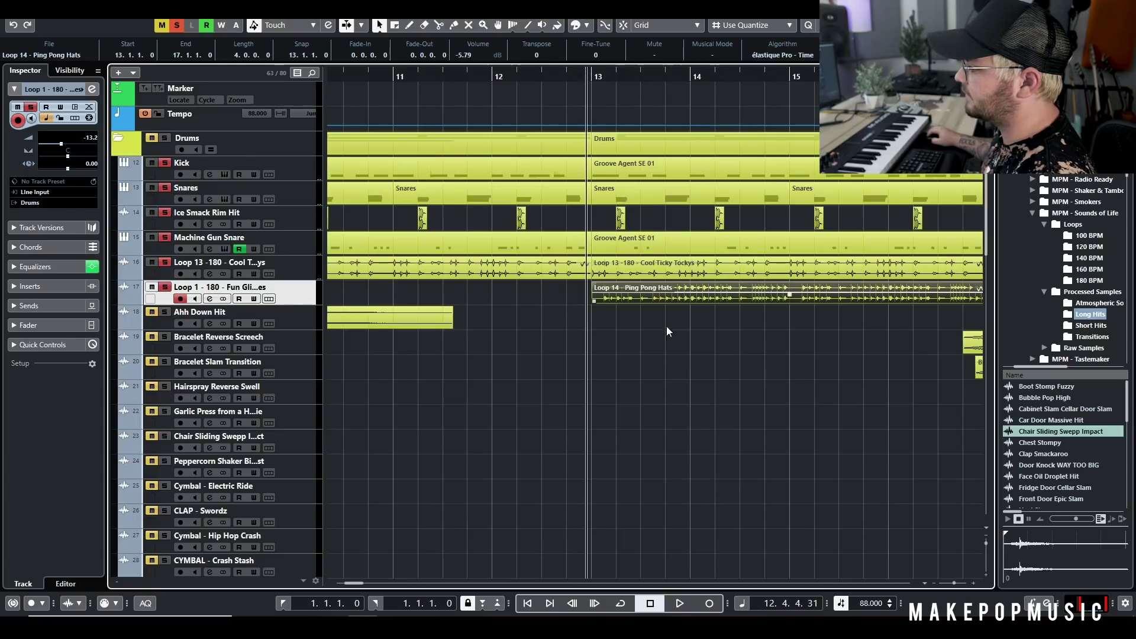
{"action": "key", "text": "space"}
{"action": "key", "text": "g"}
{"action": "key", "text": "g"}
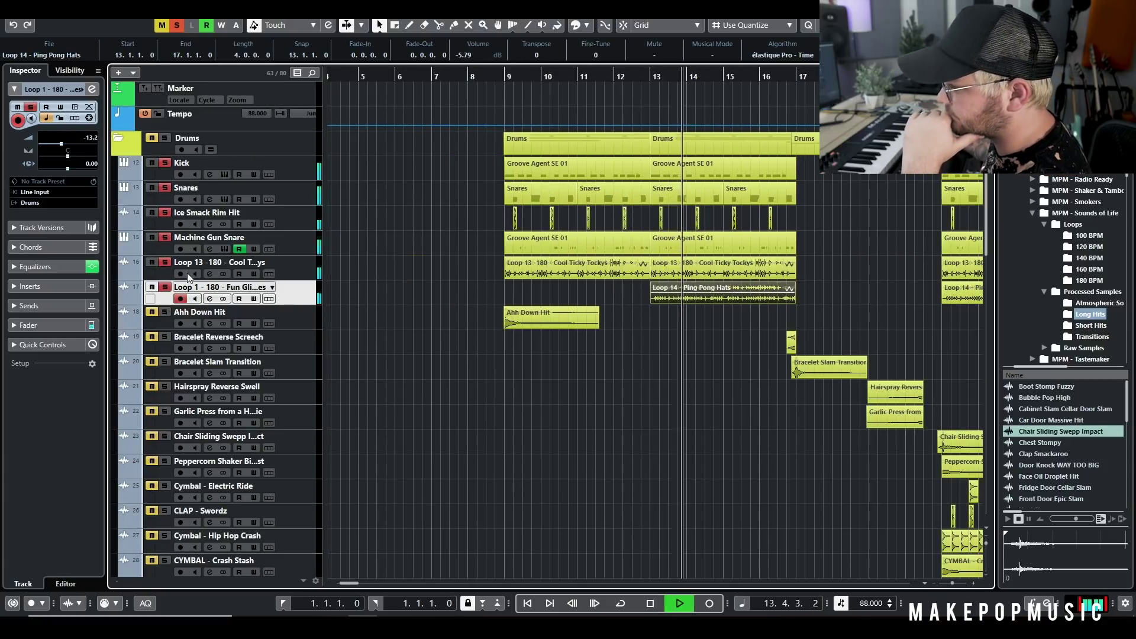
{"action": "key", "text": "j"}
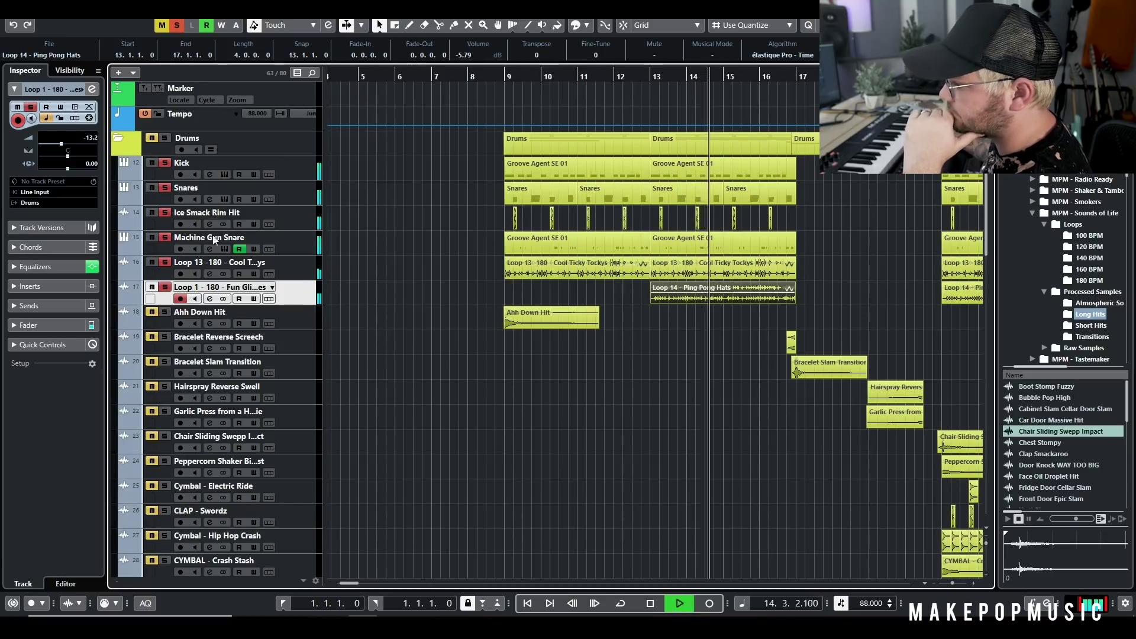
{"action": "left_click", "coordinate": [714, 317]}
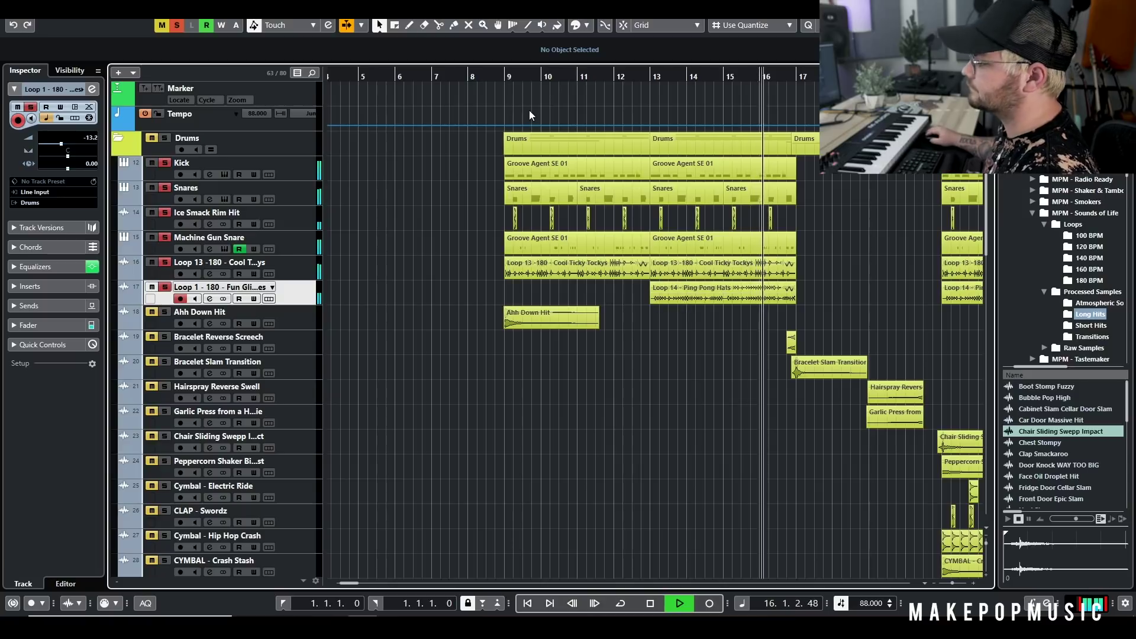
{"action": "key", "text": "space"}
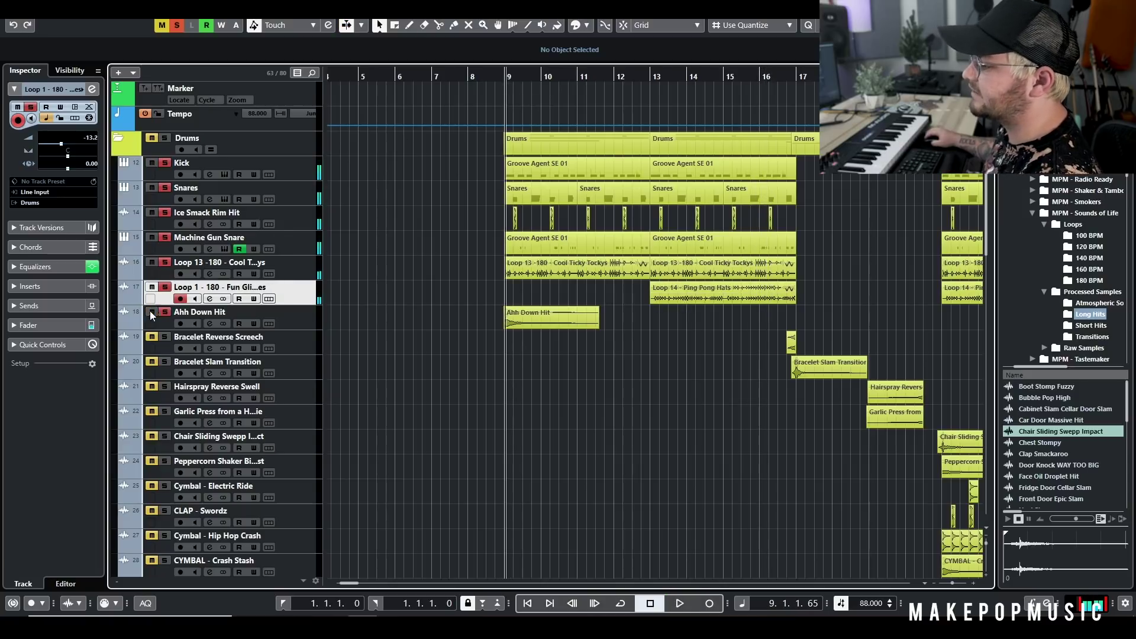
- Select the Ahh Down Hit track and audition it with the soloed drum tracks from just before bar 9
{"action": "left_click", "coordinate": [293, 320]}
{"action": "left_click", "coordinate": [502, 75]}
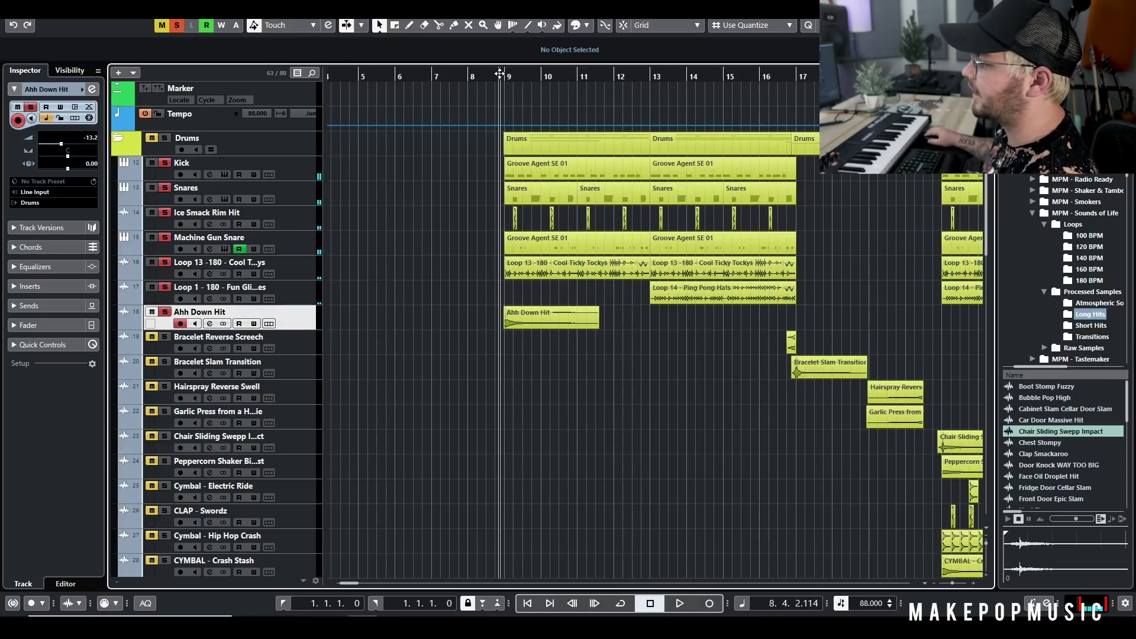
{"action": "key", "text": "space"}
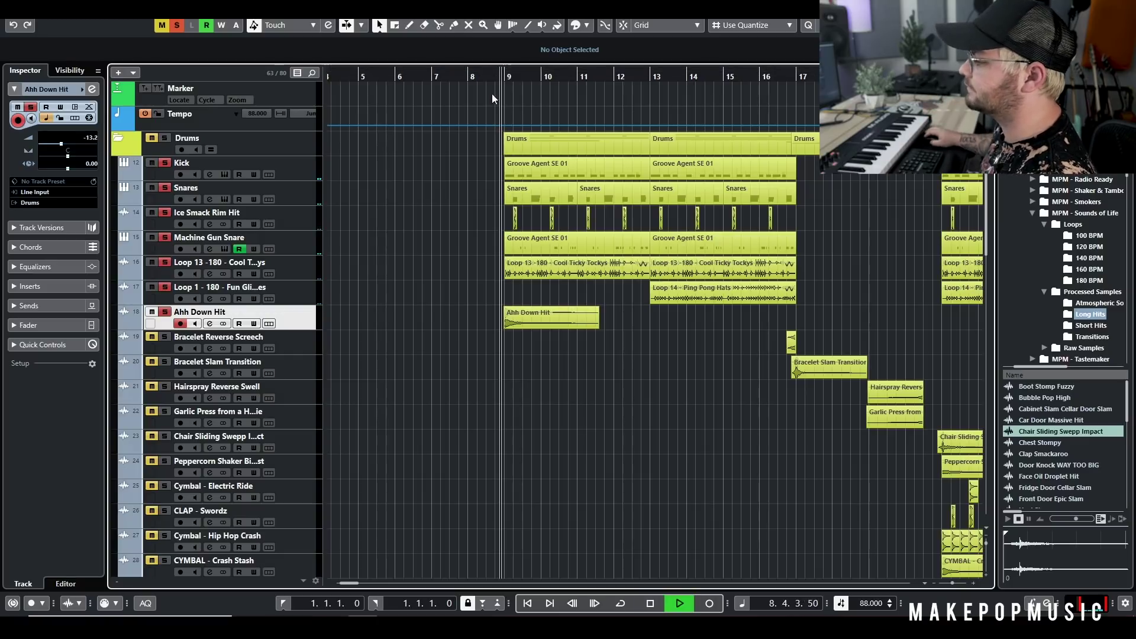
{"action": "scroll", "coordinate": [592, 260], "scroll_direction": "down", "scroll_amount": 4}
{"action": "scroll", "coordinate": [602, 273], "scroll_direction": "up", "scroll_amount": 4}
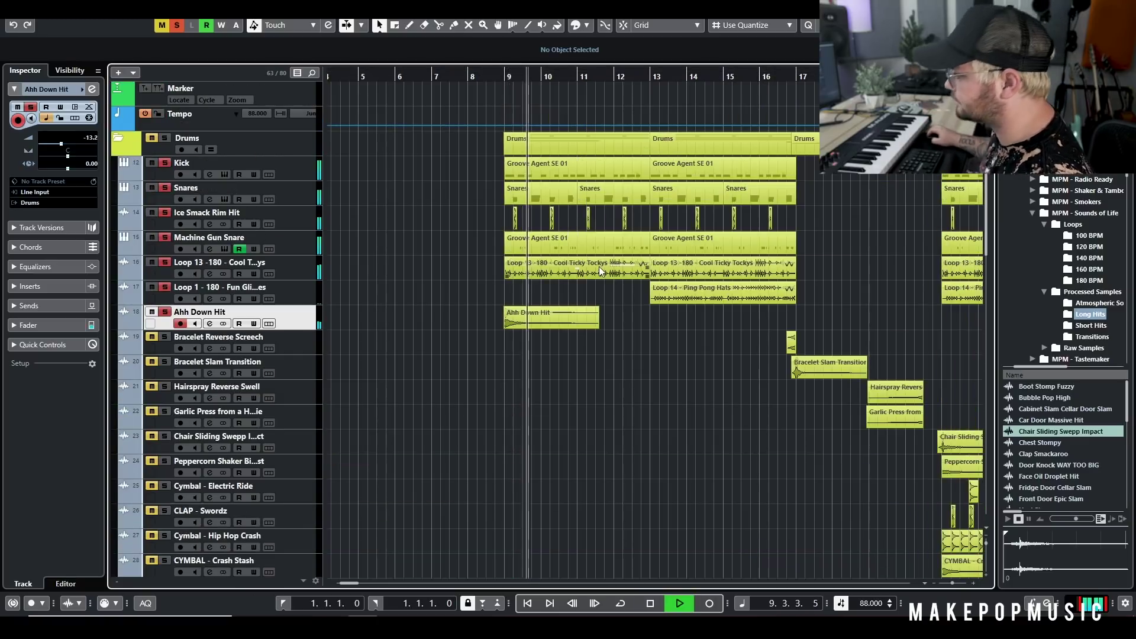
{"action": "key", "text": "space"}
- Clear every track's solo and mute state in the project
{"action": "left_click", "coordinate": [177, 25]}
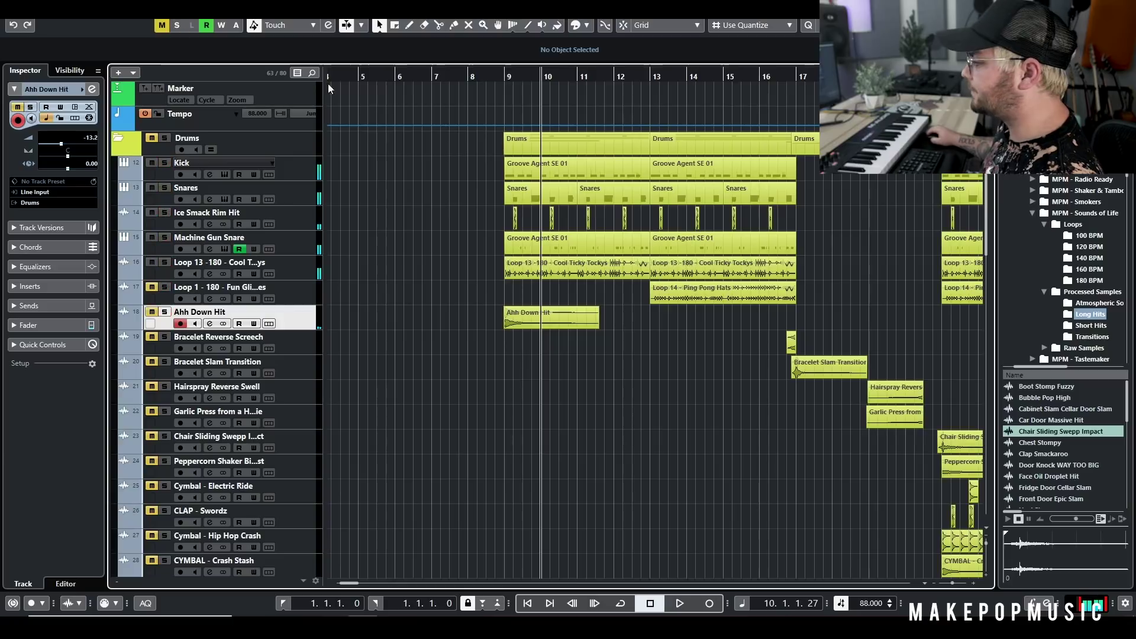
{"action": "key", "text": "g"}
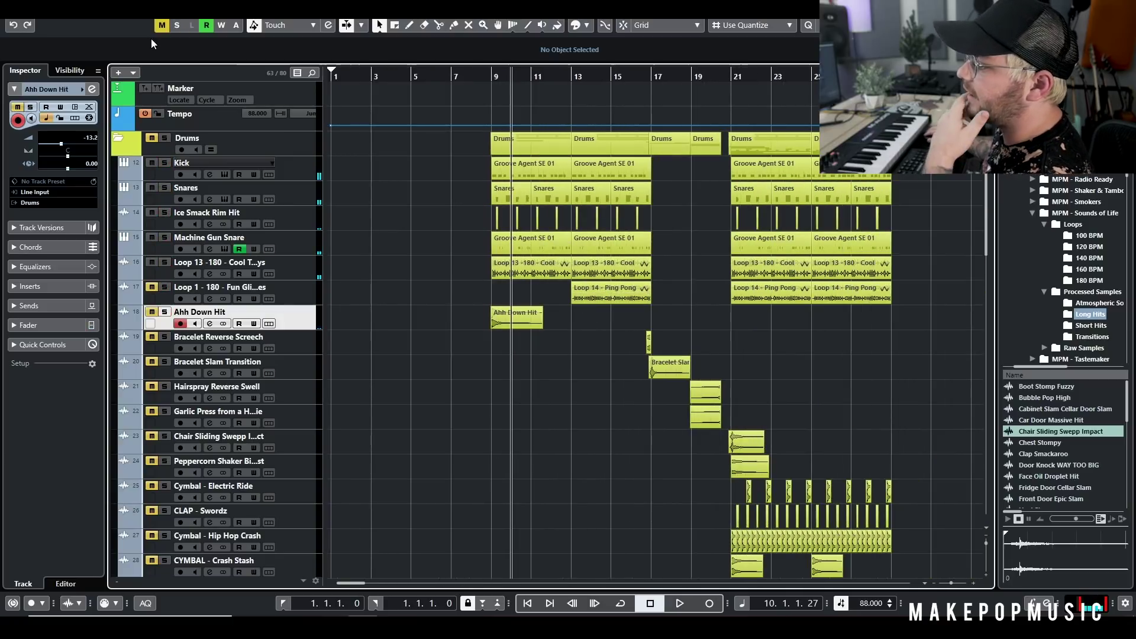
{"action": "left_click", "coordinate": [162, 25]}
- Play the full mix from just before bar 9 through to bar 17
{"action": "scroll", "coordinate": [569, 283], "scroll_direction": "down", "scroll_amount": 5}
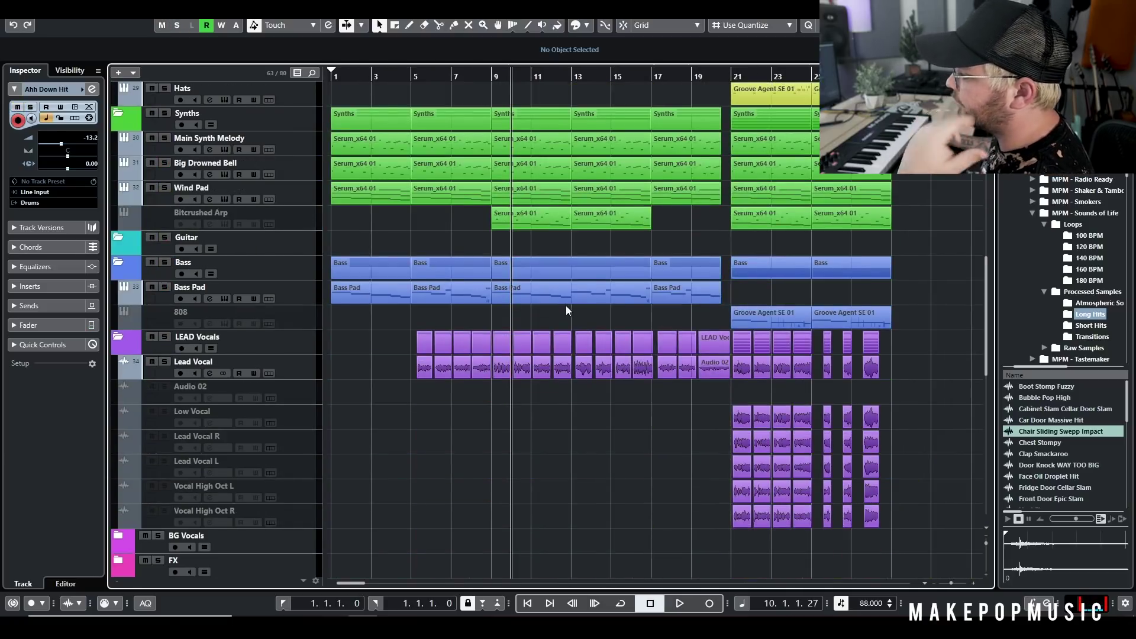
{"action": "key", "text": "KP_Subtract"}
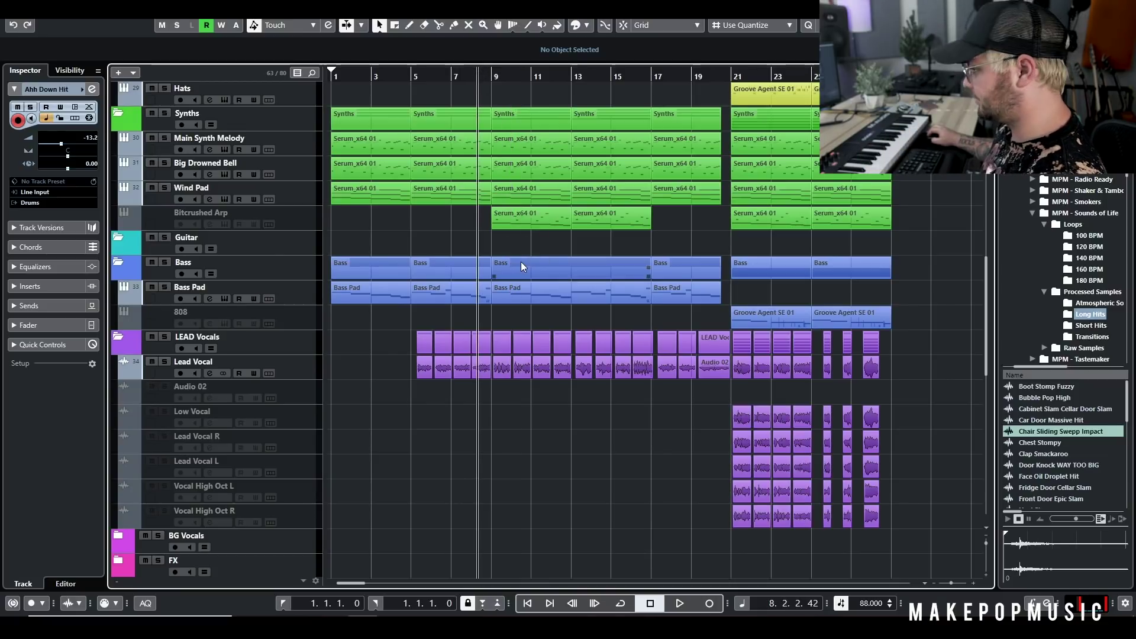
{"action": "scroll", "coordinate": [521, 262], "scroll_direction": "up", "scroll_amount": 5}
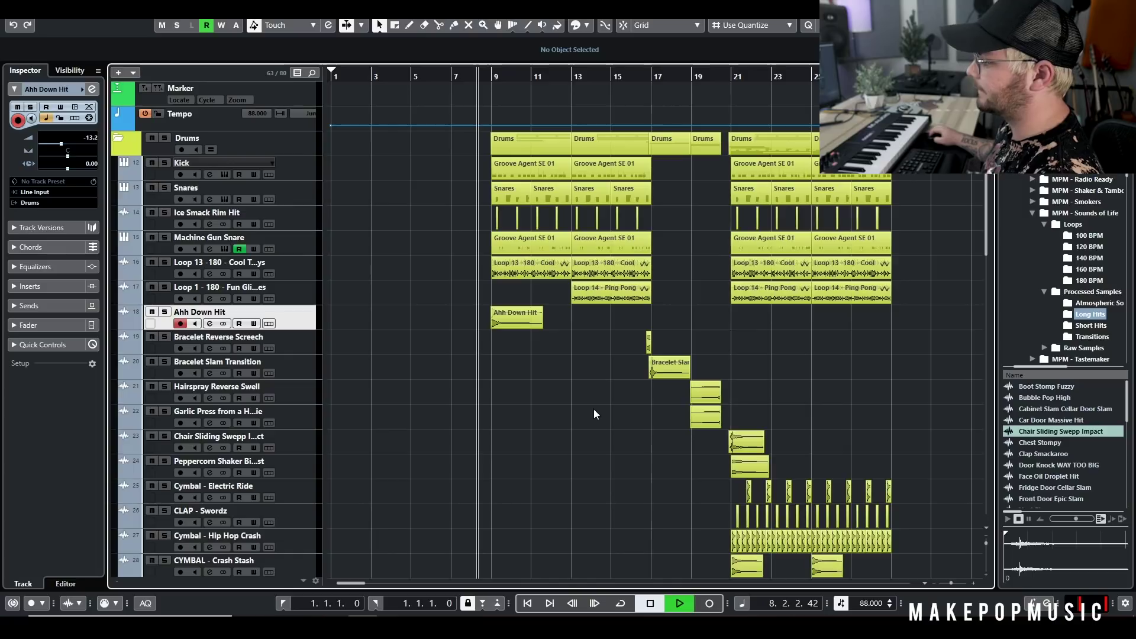
{"action": "key", "text": "space"}
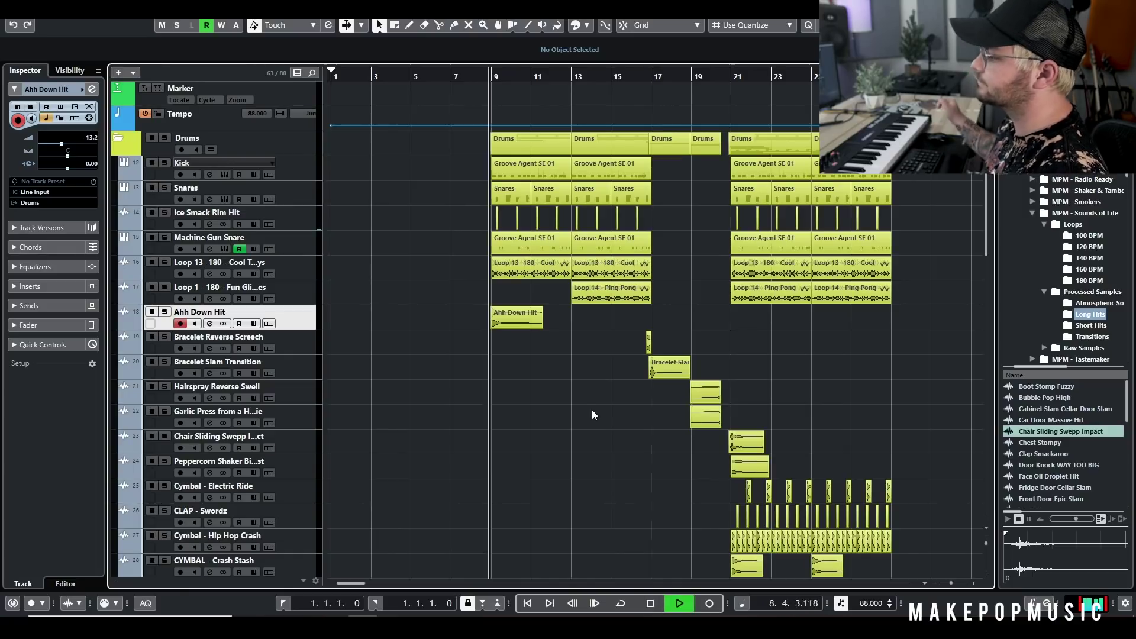
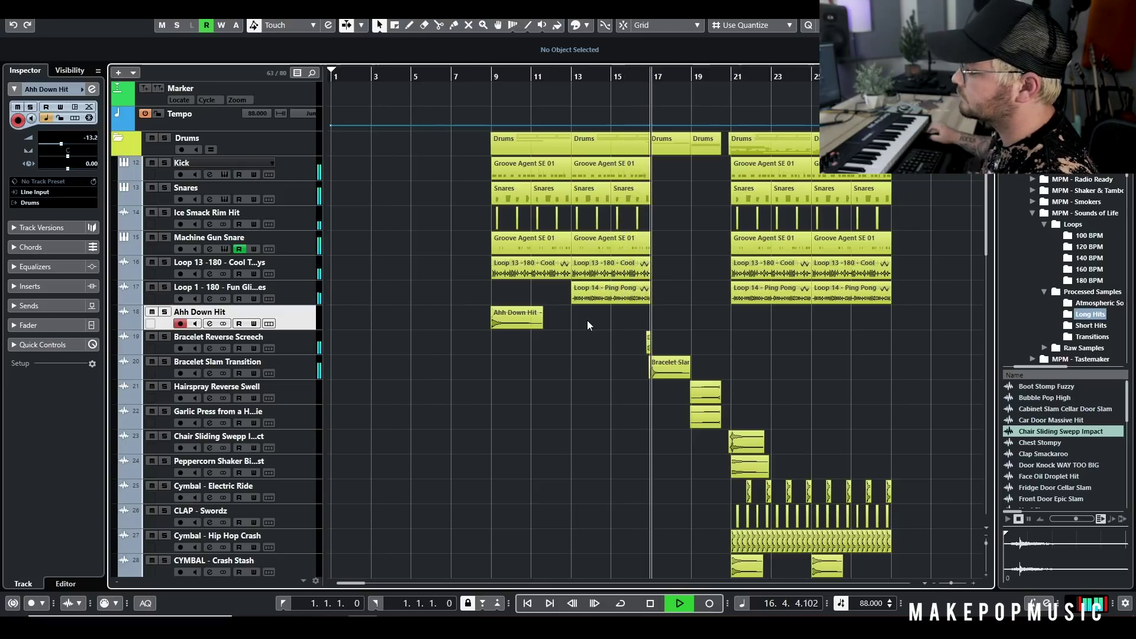
{"action": "key", "text": "space"}
- Examine the Bracelet Reverse Screech and Bracelet Slam Transition clips up close around bar 17
{"action": "key", "text": "h"}
{"action": "key", "text": "h"}
{"action": "key", "text": "h"}
{"action": "key", "text": "h"}
{"action": "left_click", "coordinate": [696, 353]}
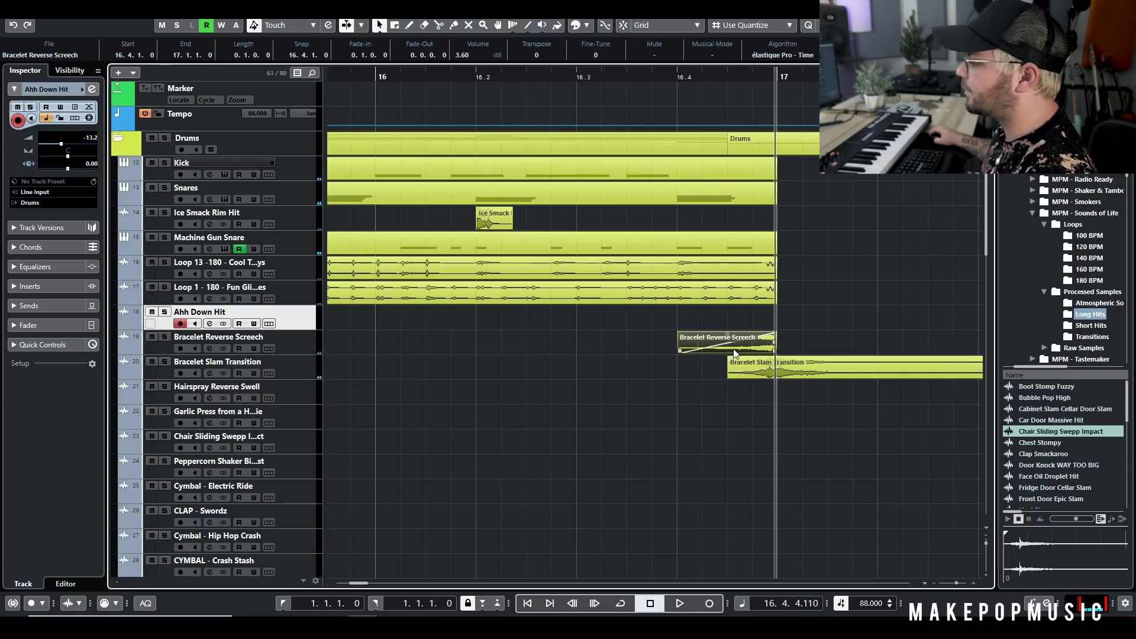
{"action": "left_click", "coordinate": [787, 374]}
{"action": "key", "text": "g"}
{"action": "key", "text": "g"}
{"action": "key", "text": "g"}
{"action": "key", "text": "g"}
{"action": "key", "text": "g"}
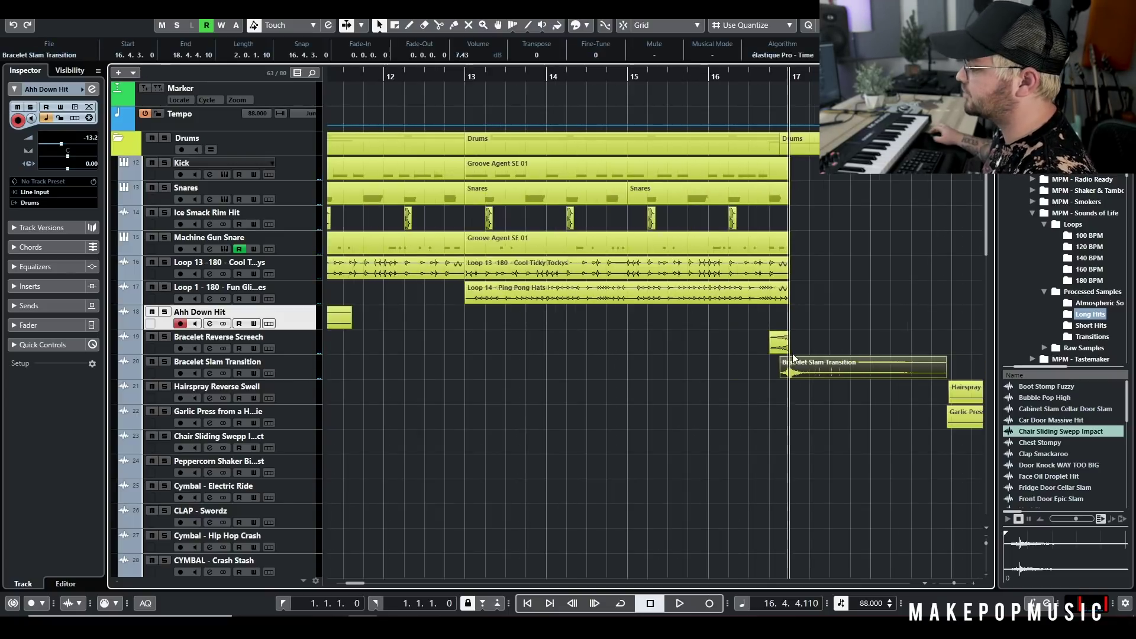
- Enable the disabled Bitcrushed Arp track in the Synths folder
{"action": "scroll", "coordinate": [684, 342], "scroll_direction": "down", "scroll_amount": 4}
{"action": "scroll", "coordinate": [680, 292], "scroll_direction": "down", "scroll_amount": 4}
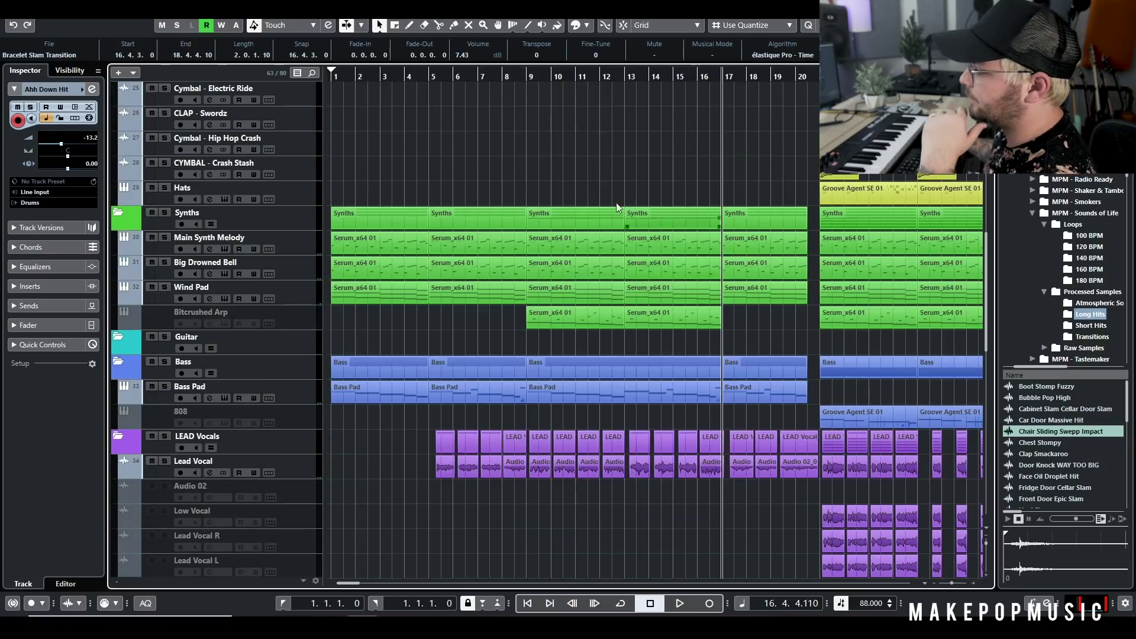
{"action": "right_click", "coordinate": [298, 320]}
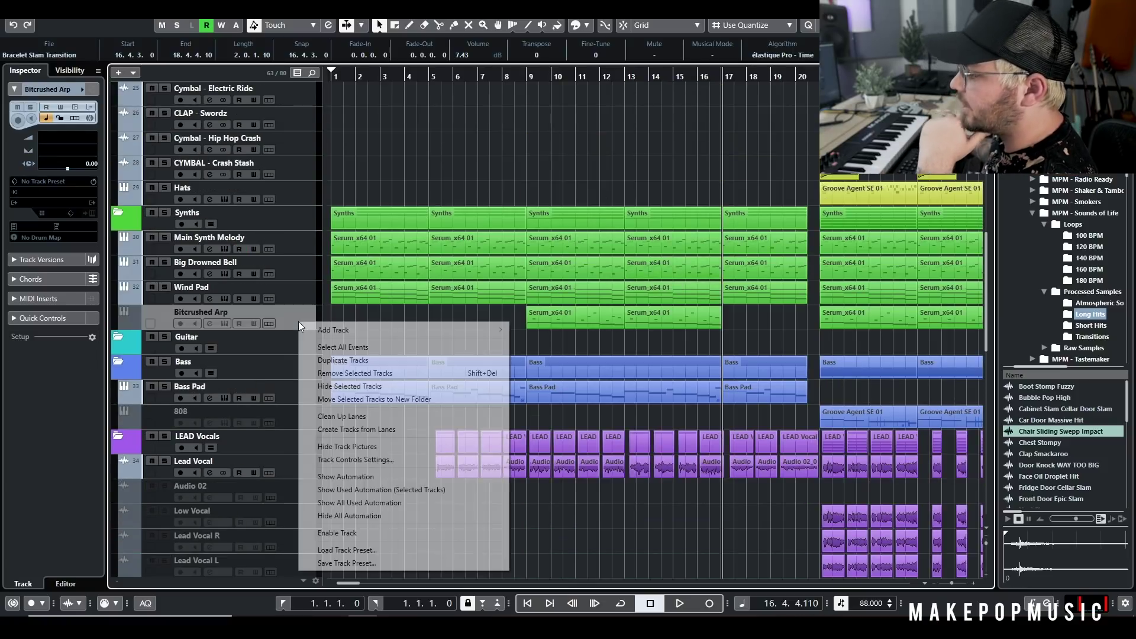
{"action": "left_click", "coordinate": [358, 531]}
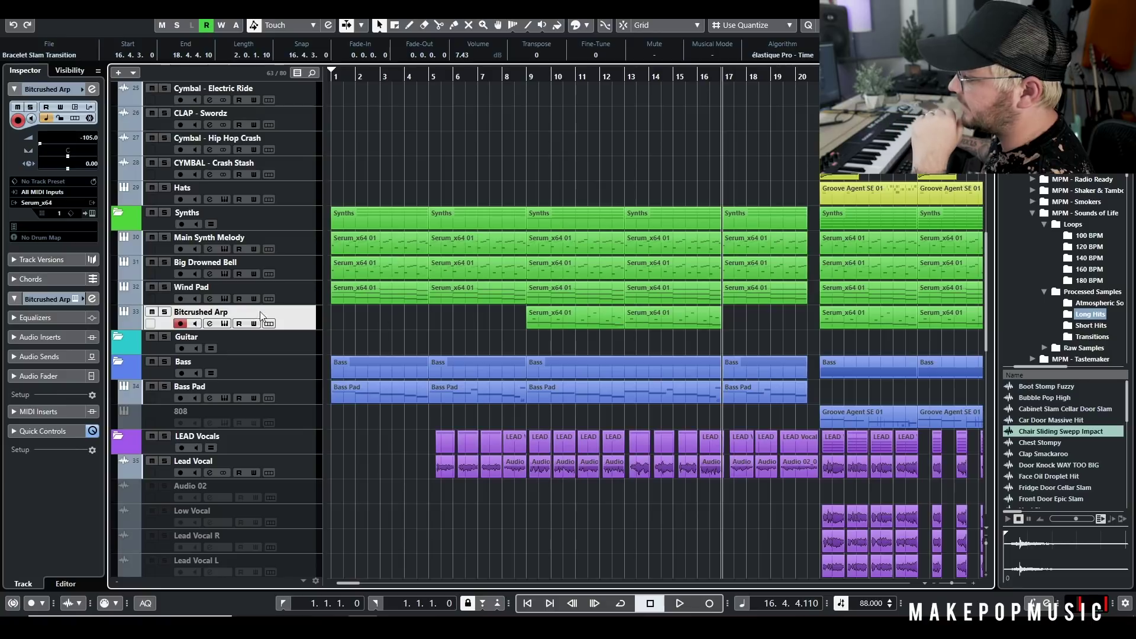
- Solo the Bitcrushed Arp and audition it from just before bar 9 with its Serum instrument window open over the arrangement
{"action": "left_click", "coordinate": [165, 313]}
{"action": "left_click", "coordinate": [526, 76]}
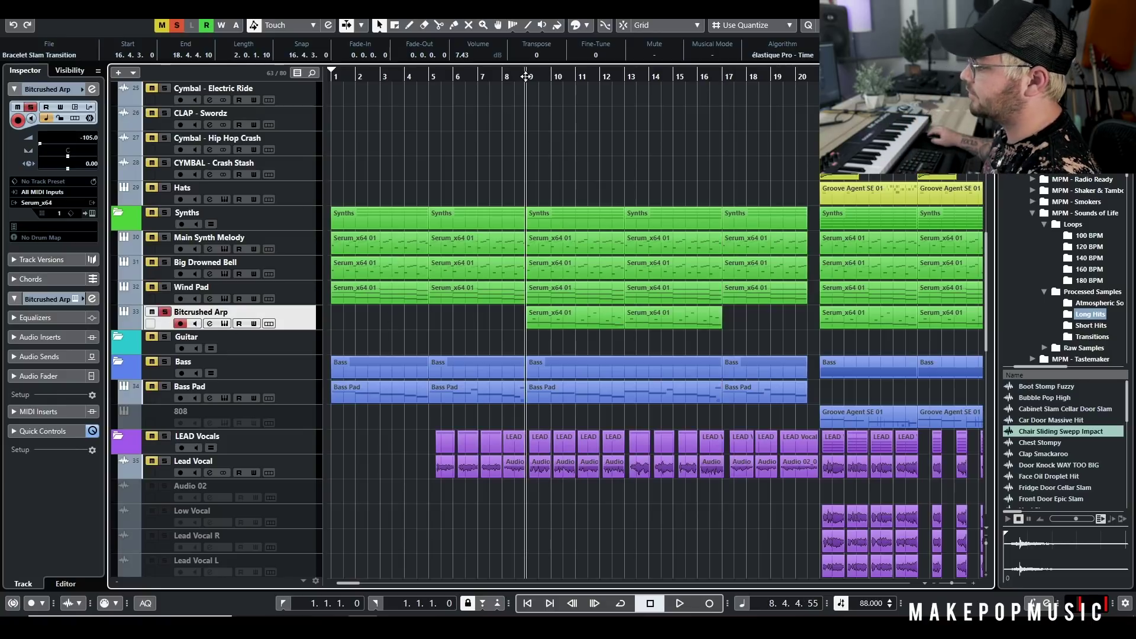
{"action": "left_click", "coordinate": [224, 323]}
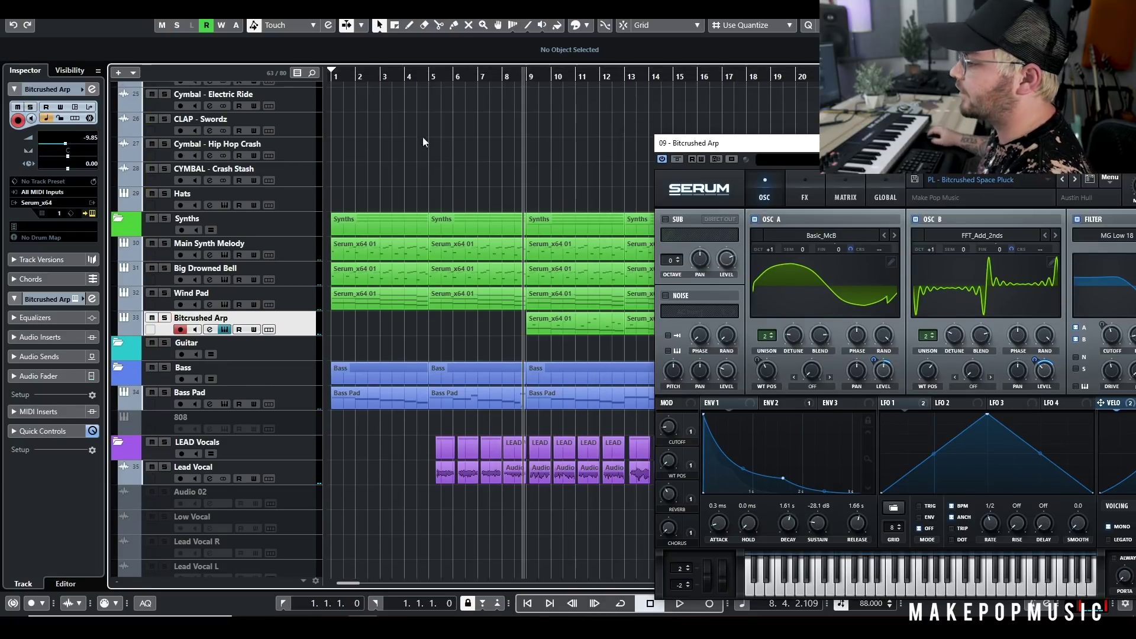
{"action": "left_click", "coordinate": [165, 318]}
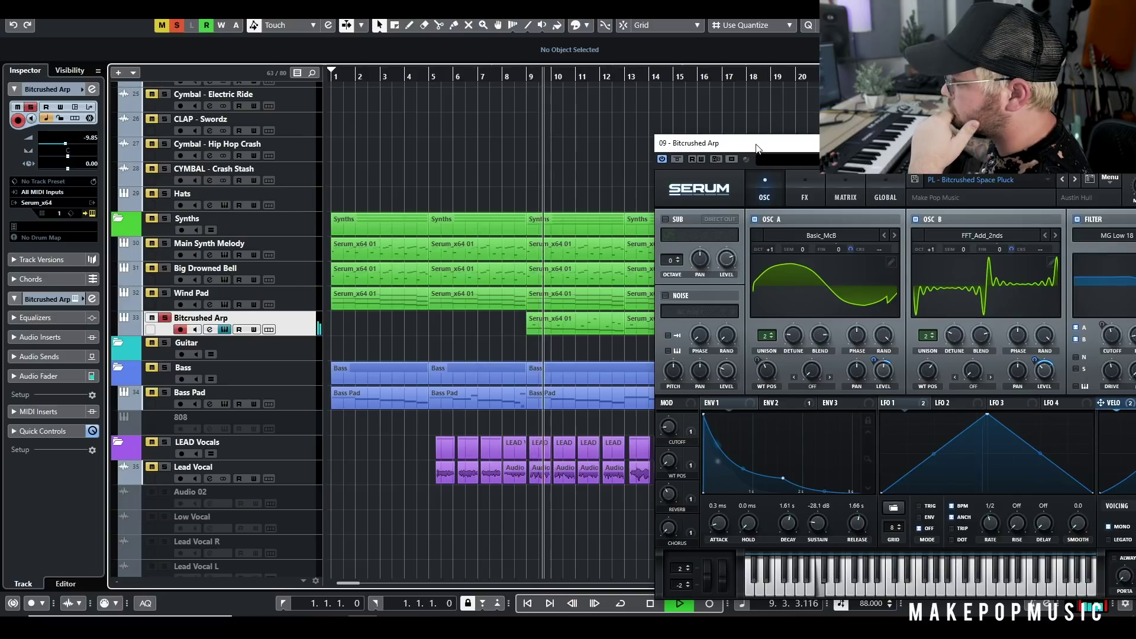
{"action": "left_click_drag", "start_coordinate": [756, 146], "coordinate": [425, 110]}
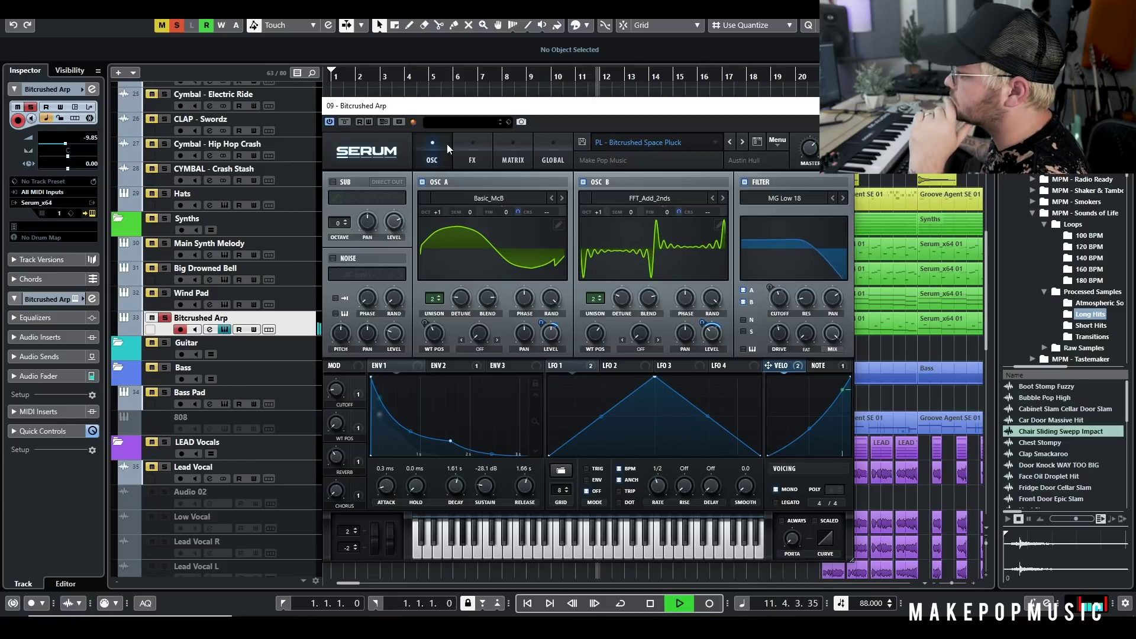
{"action": "key", "text": "space"}
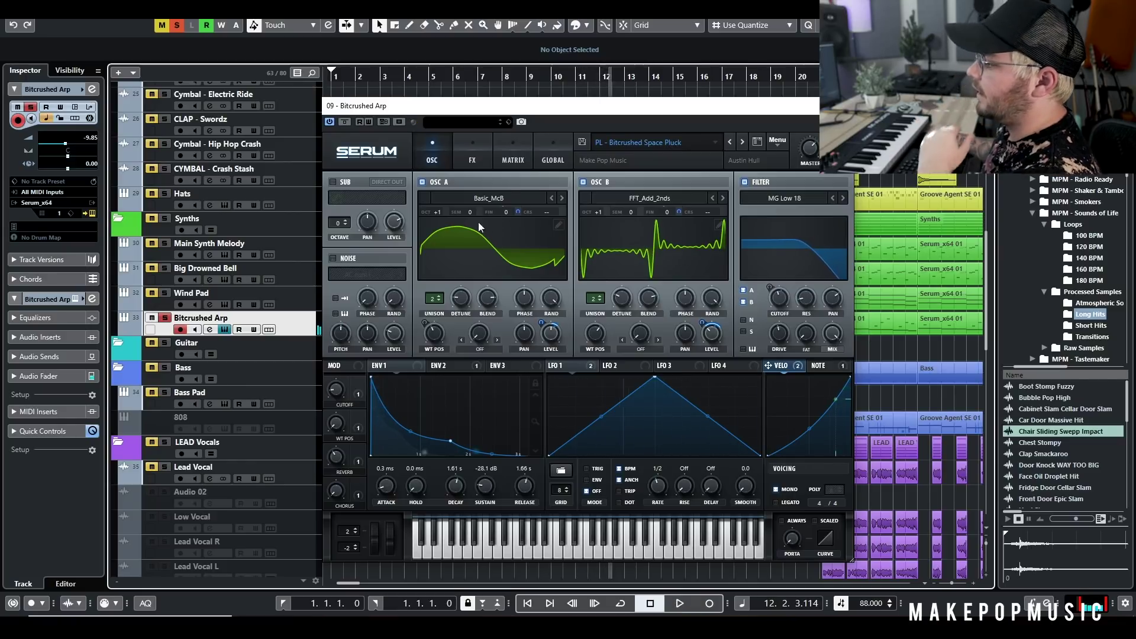
- Inspect Envelope 2, the effects rack and the oscillators of the arp's Serum preset, and close the instrument window
{"action": "left_click", "coordinate": [443, 365]}
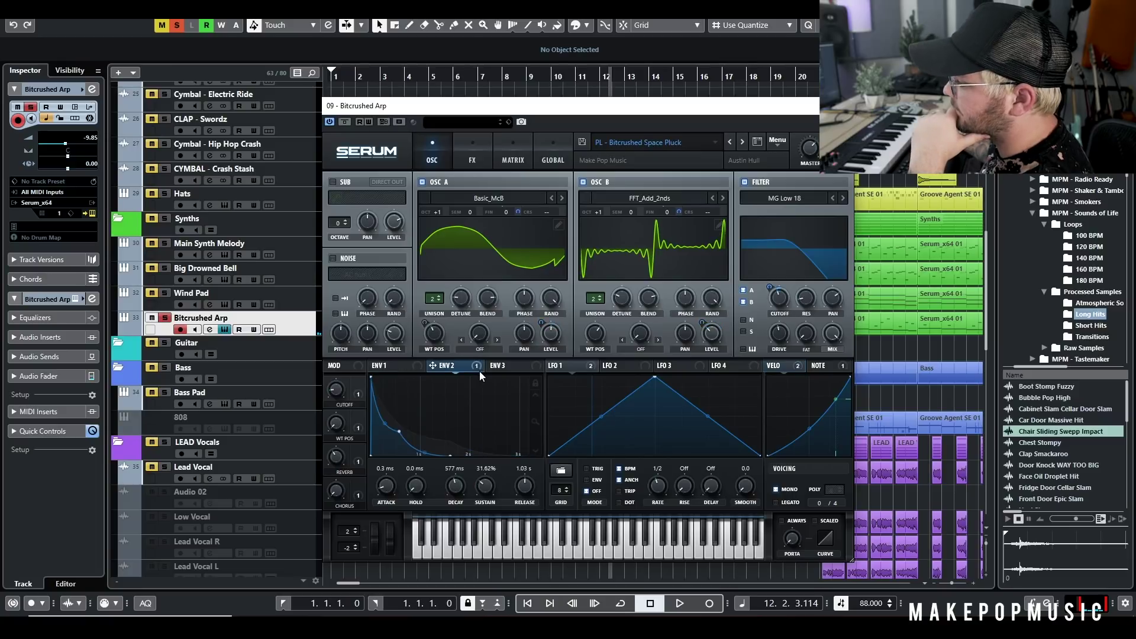
{"action": "left_click", "coordinate": [471, 159]}
{"action": "left_click_drag", "start_coordinate": [846, 204], "coordinate": [855, 253]}
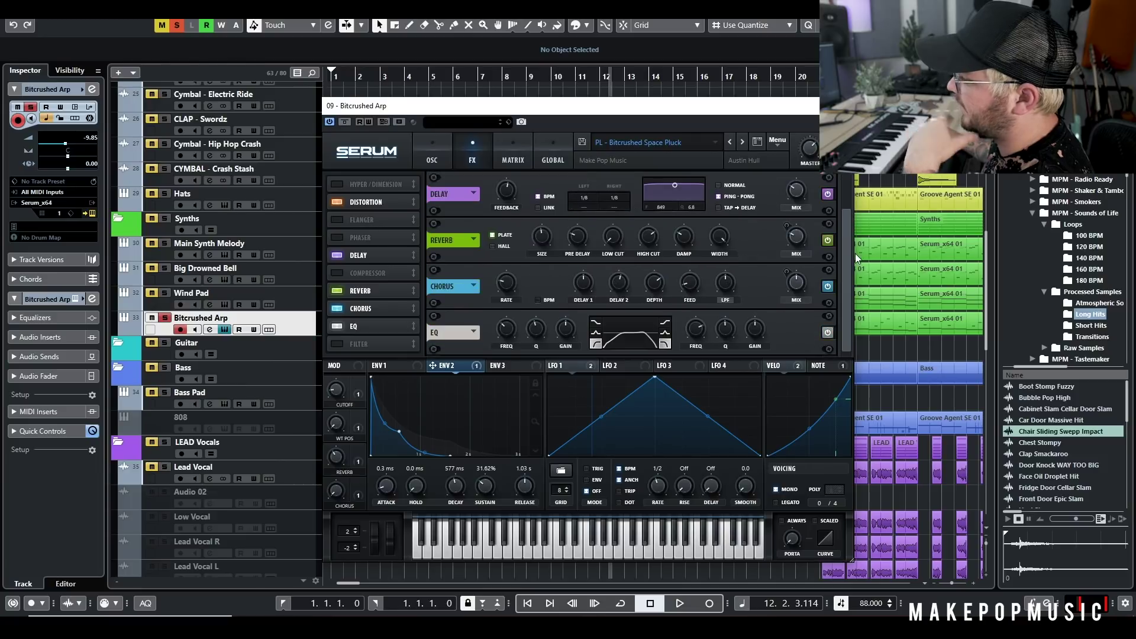
{"action": "left_click", "coordinate": [429, 151]}
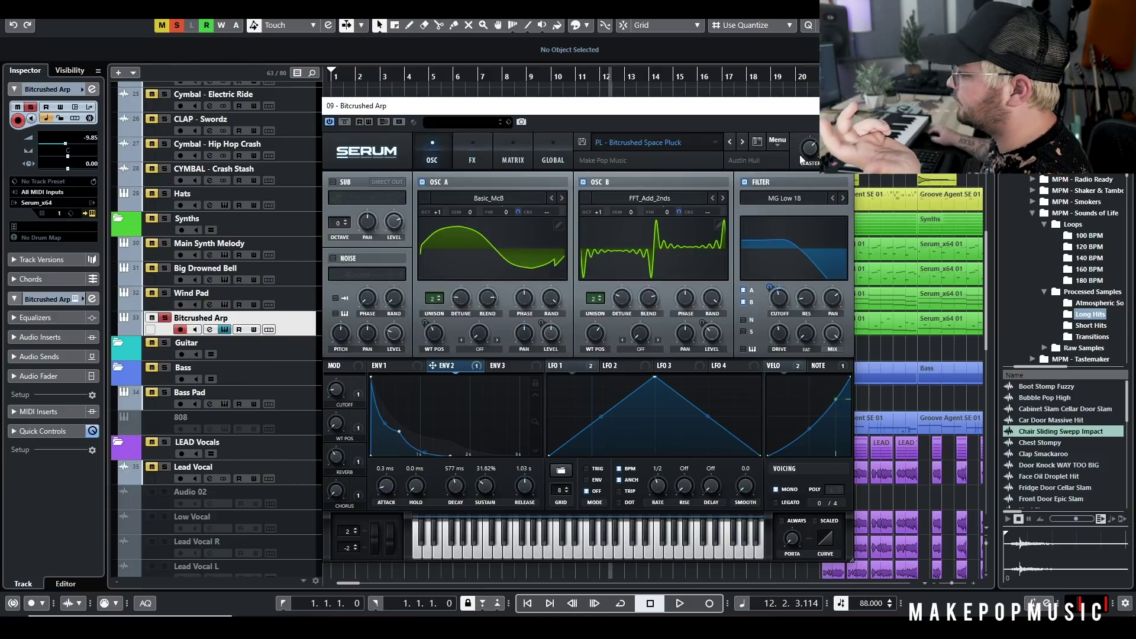
{"action": "left_click", "coordinate": [858, 105]}
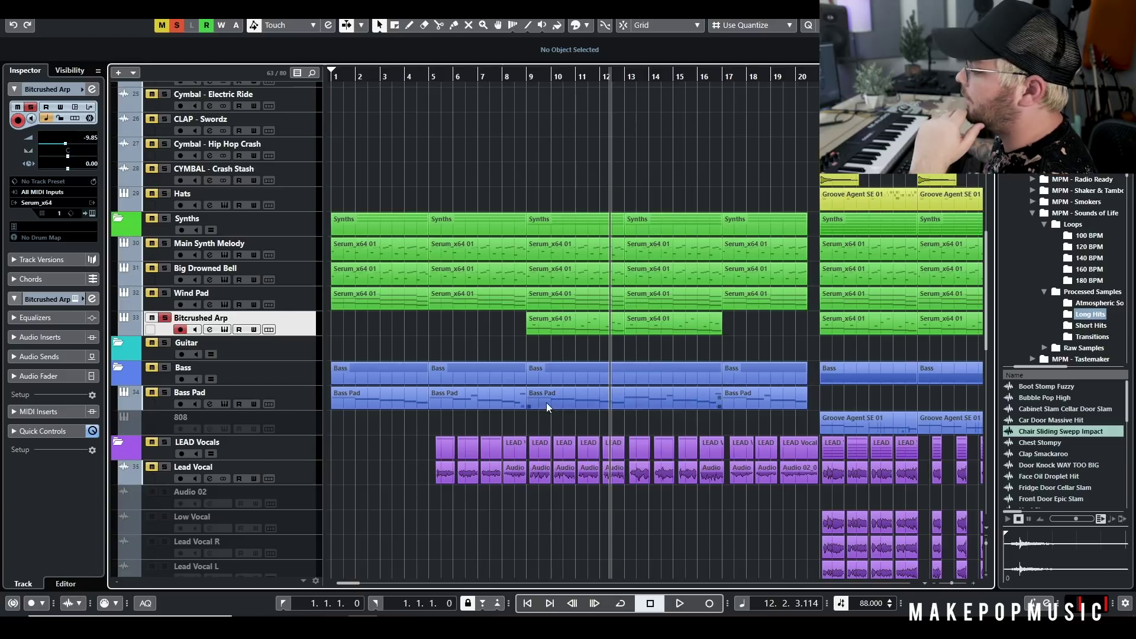
{"action": "left_click", "coordinate": [225, 330]}
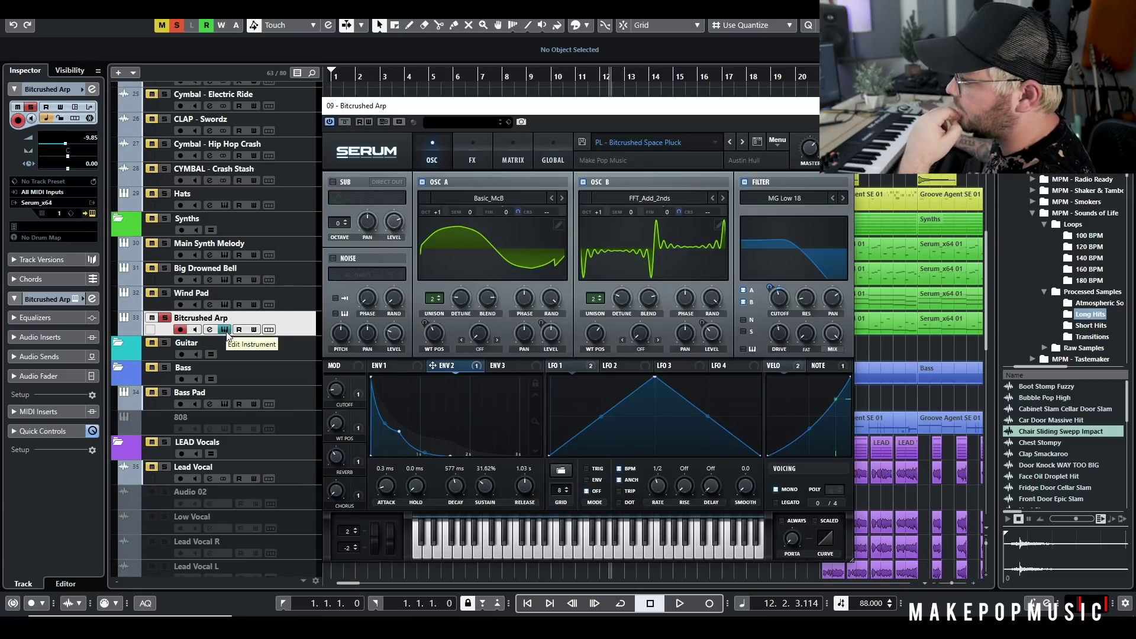
{"action": "left_click", "coordinate": [225, 330]}
- Unsolo the Bitcrushed Arp and set its volume to -3.05 while playing the full mix from just before bar 9
{"action": "left_click", "coordinate": [526, 75]}
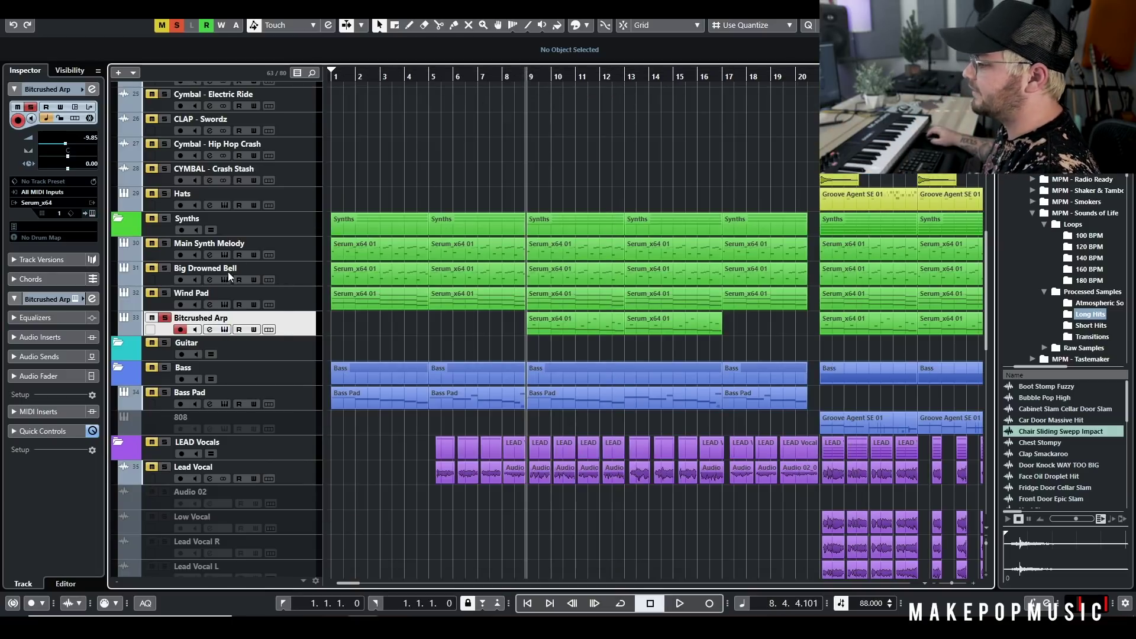
{"action": "left_click", "coordinate": [166, 320]}
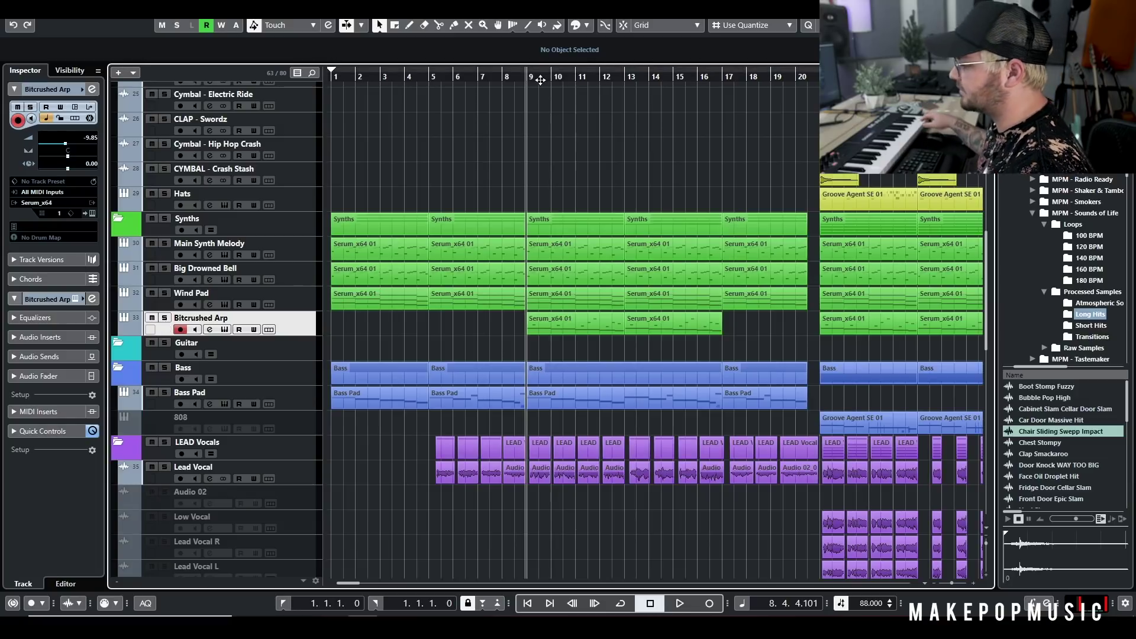
{"action": "left_click", "coordinate": [519, 77]}
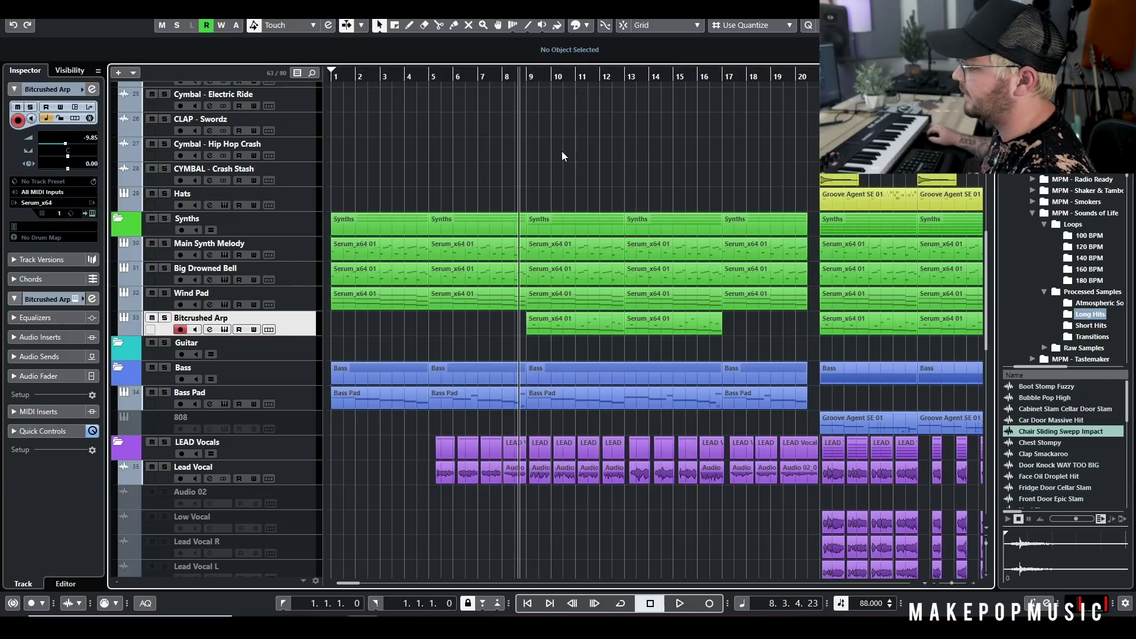
{"action": "key", "text": "space"}
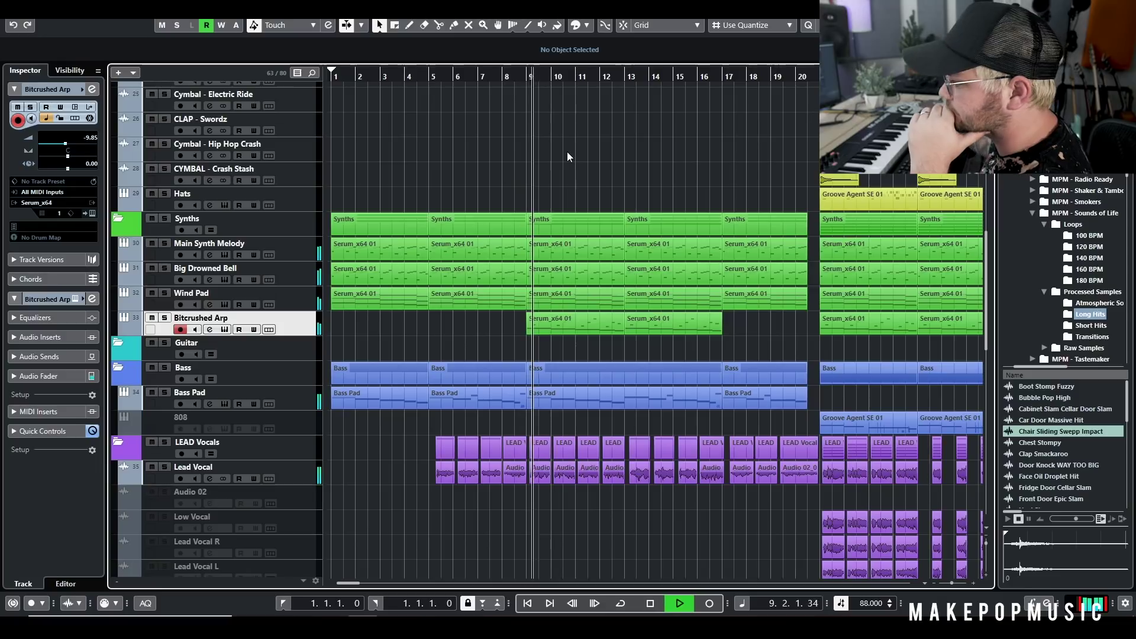
{"action": "left_click_drag", "start_coordinate": [71, 146], "coordinate": [78, 147]}
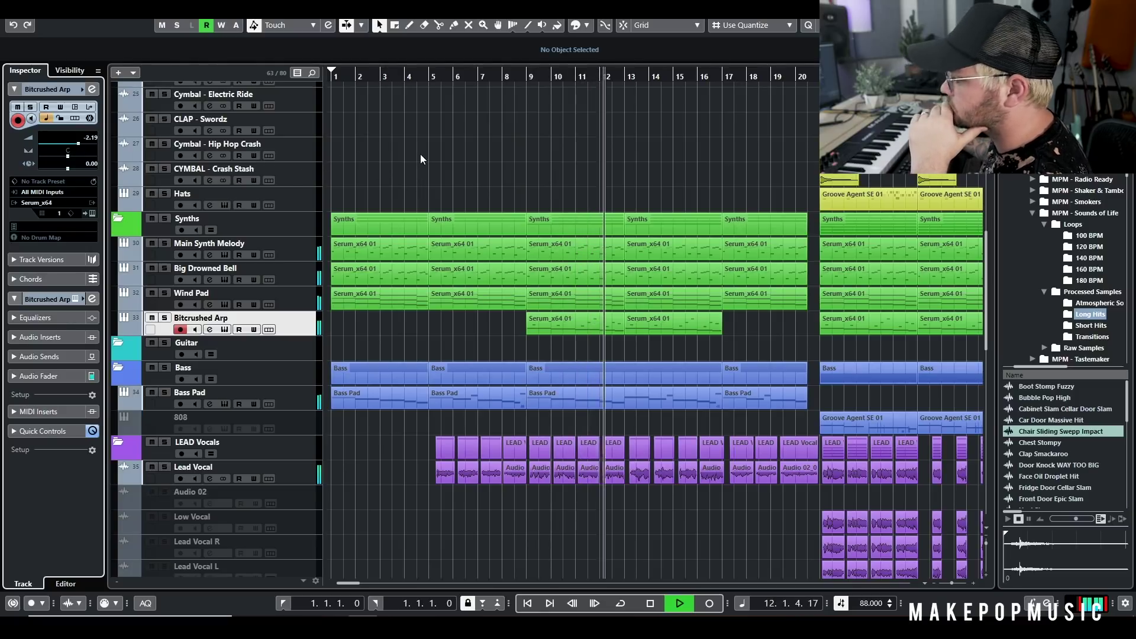
{"action": "left_click_drag", "start_coordinate": [79, 148], "coordinate": [76, 148]}
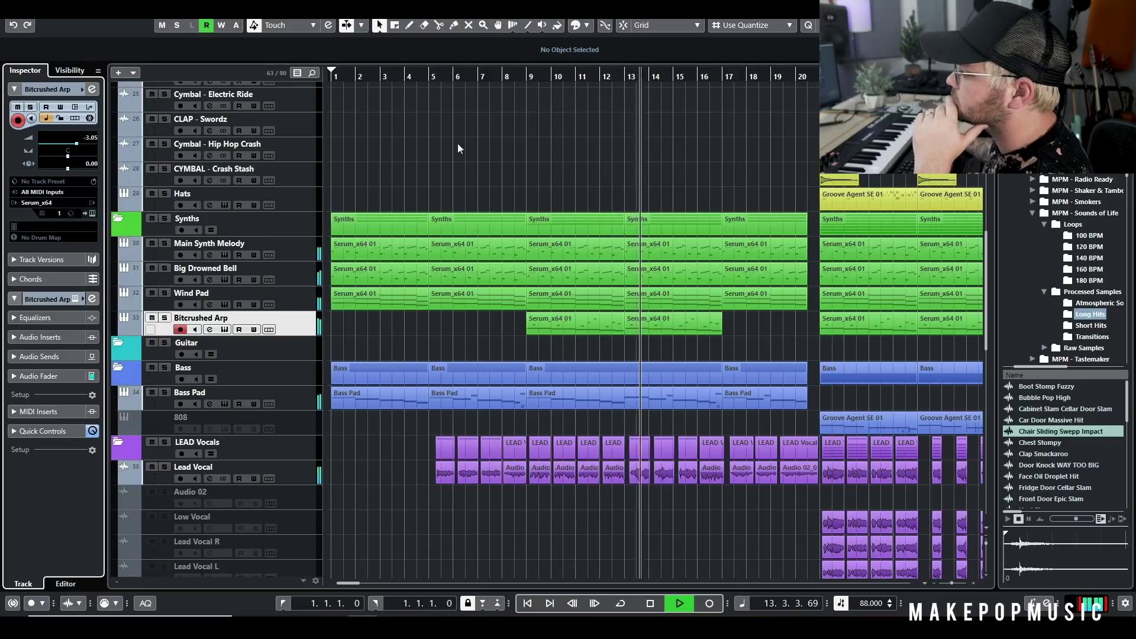
{"action": "key", "text": "space"}
- Select the Hairspray Reverse Swell and Garlic Press clips near bar 19 in the drum tracks
{"action": "scroll", "coordinate": [650, 184], "scroll_direction": "right", "scroll_amount": 5}
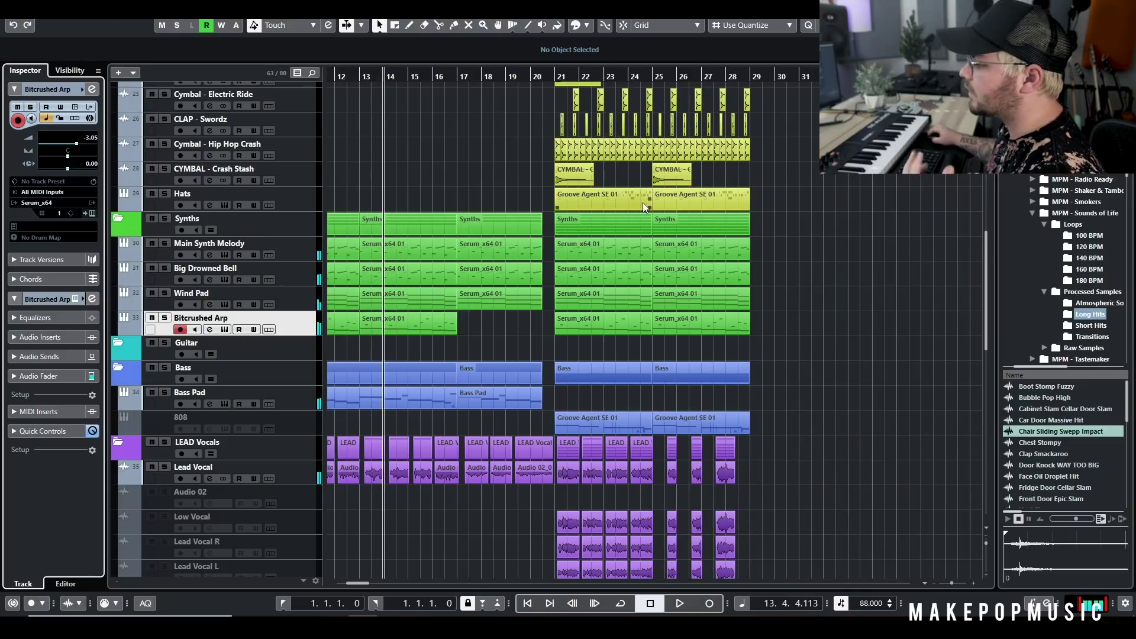
{"action": "scroll", "coordinate": [459, 138], "scroll_direction": "down", "scroll_amount": 3}
{"action": "scroll", "coordinate": [490, 196], "scroll_direction": "up", "scroll_amount": 10}
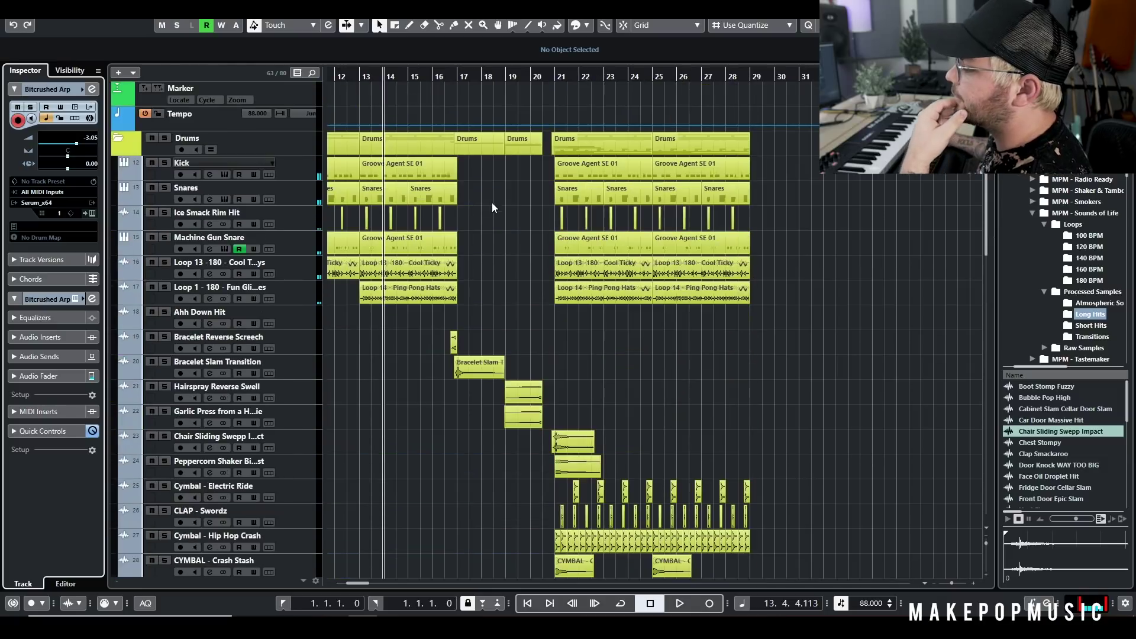
{"action": "left_click", "coordinate": [510, 393]}
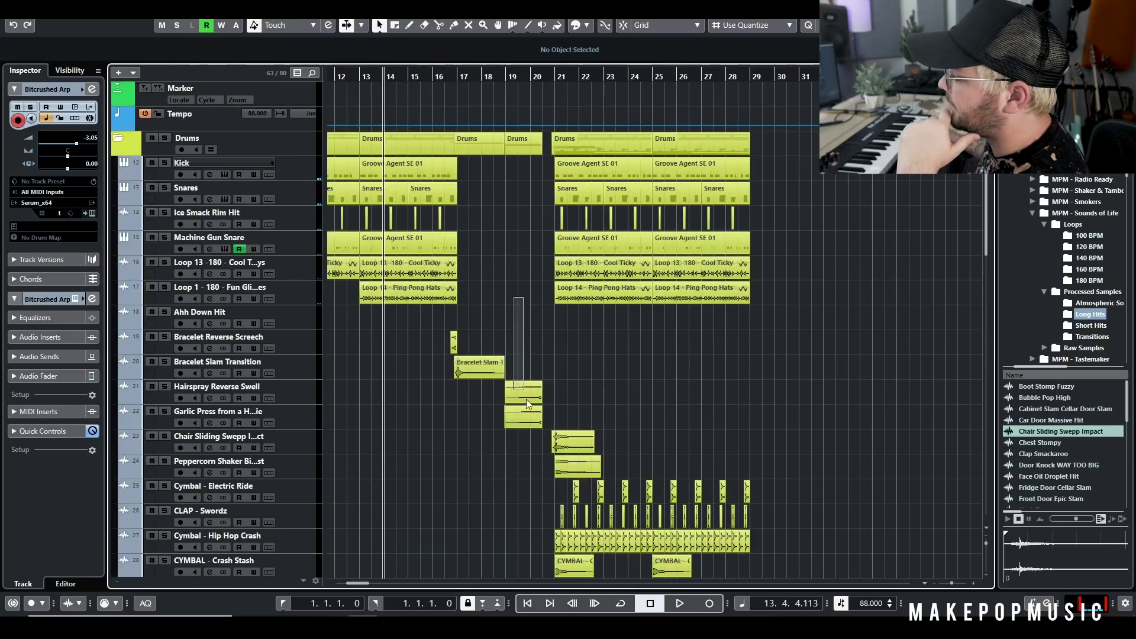
{"action": "scroll", "coordinate": [524, 299], "scroll_direction": "down", "scroll_amount": 8}
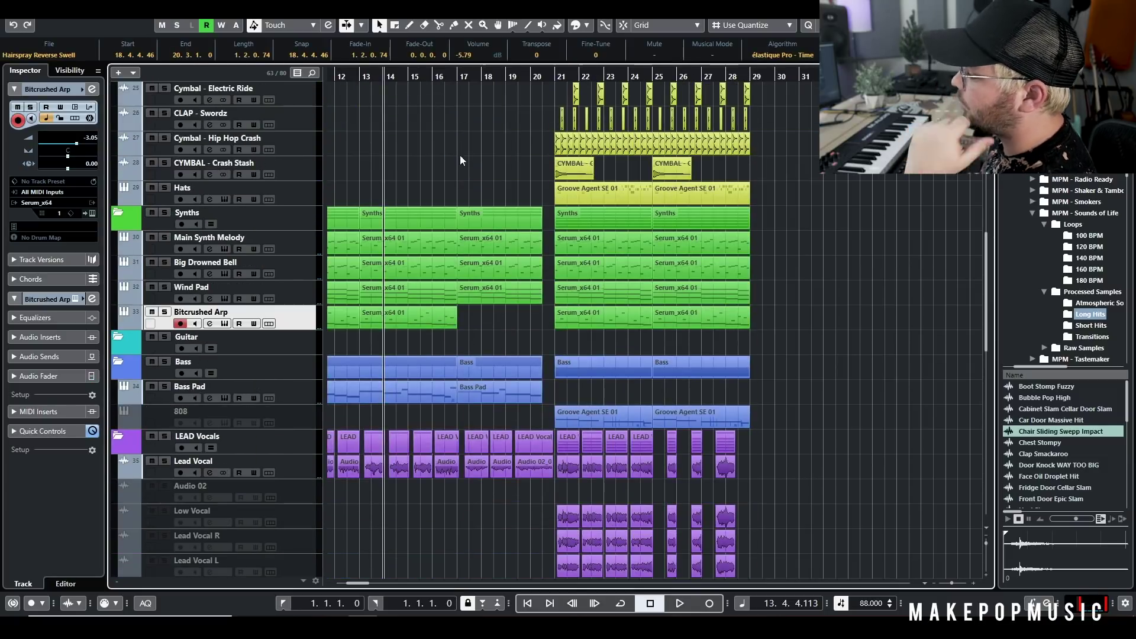
- Play the full mix from partway through bar 16 through the transition into the section starting at bar 21
{"action": "left_click", "coordinate": [441, 76]}
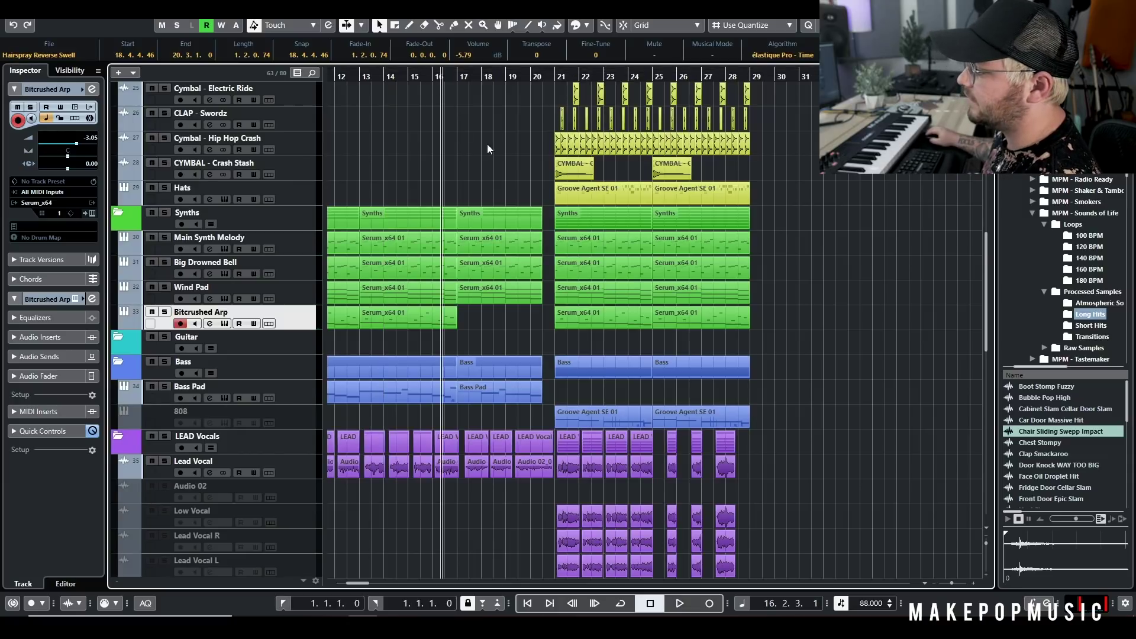
{"action": "scroll", "coordinate": [488, 145], "scroll_direction": "down", "scroll_amount": 3}
{"action": "scroll", "coordinate": [487, 143], "scroll_direction": "up", "scroll_amount": 15}
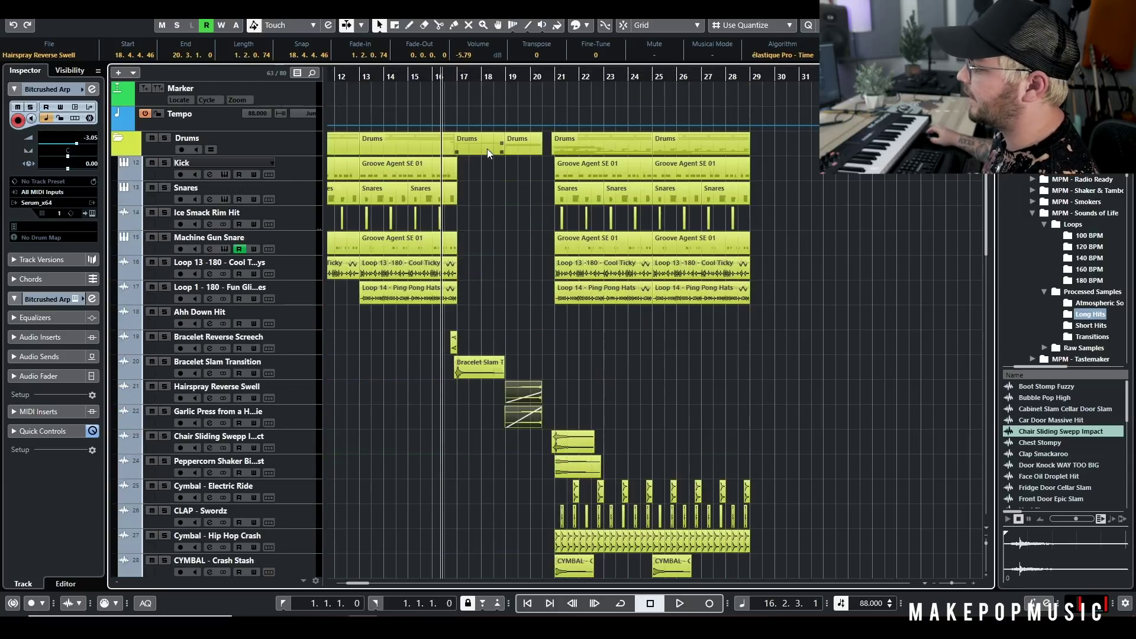
{"action": "scroll", "coordinate": [493, 183], "scroll_direction": "down", "scroll_amount": 8}
{"action": "key", "text": "space"}
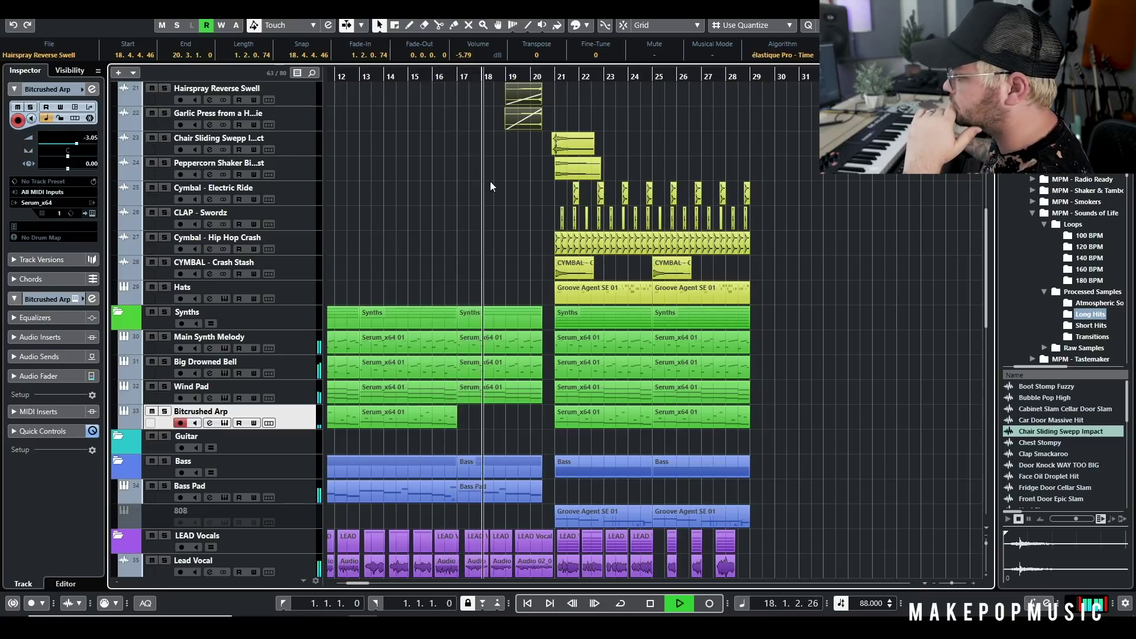
{"action": "scroll", "coordinate": [502, 187], "scroll_direction": "down", "scroll_amount": 3}
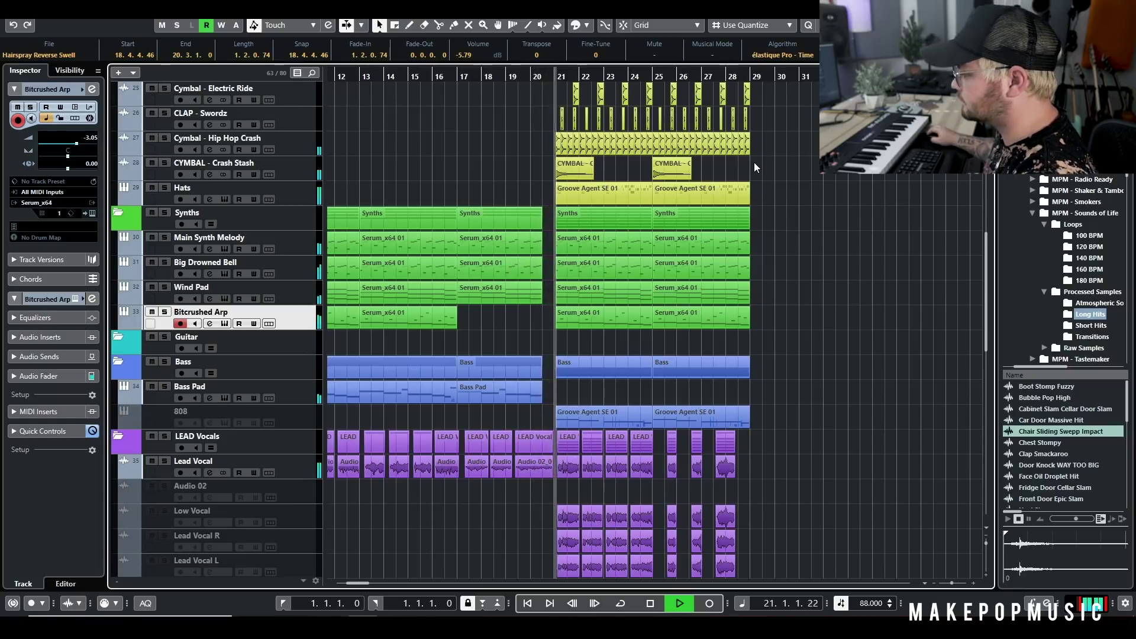
{"action": "key", "text": "space"}
- Enable the disabled 808 track in the Bass folder
{"action": "left_click", "coordinate": [303, 417]}
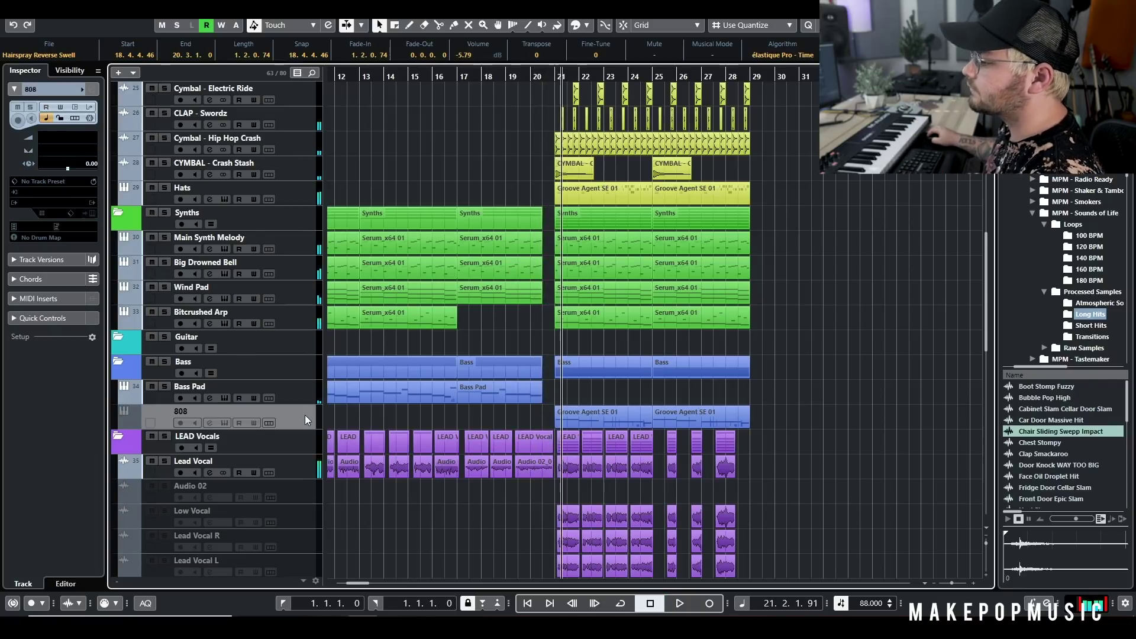
{"action": "right_click", "coordinate": [304, 418]}
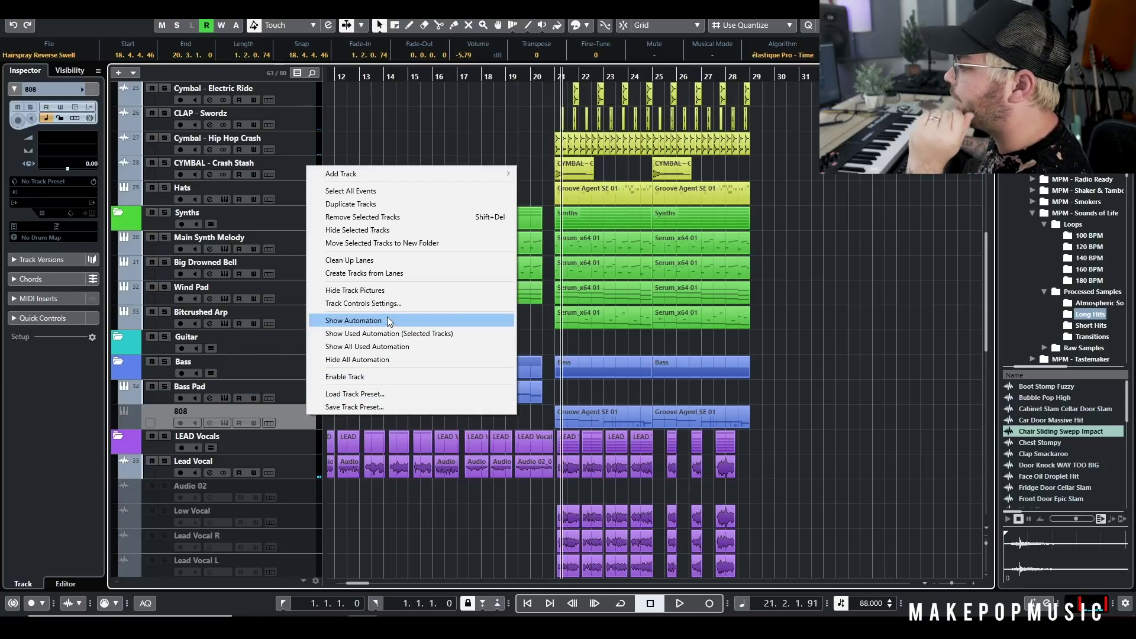
{"action": "left_click", "coordinate": [388, 377]}
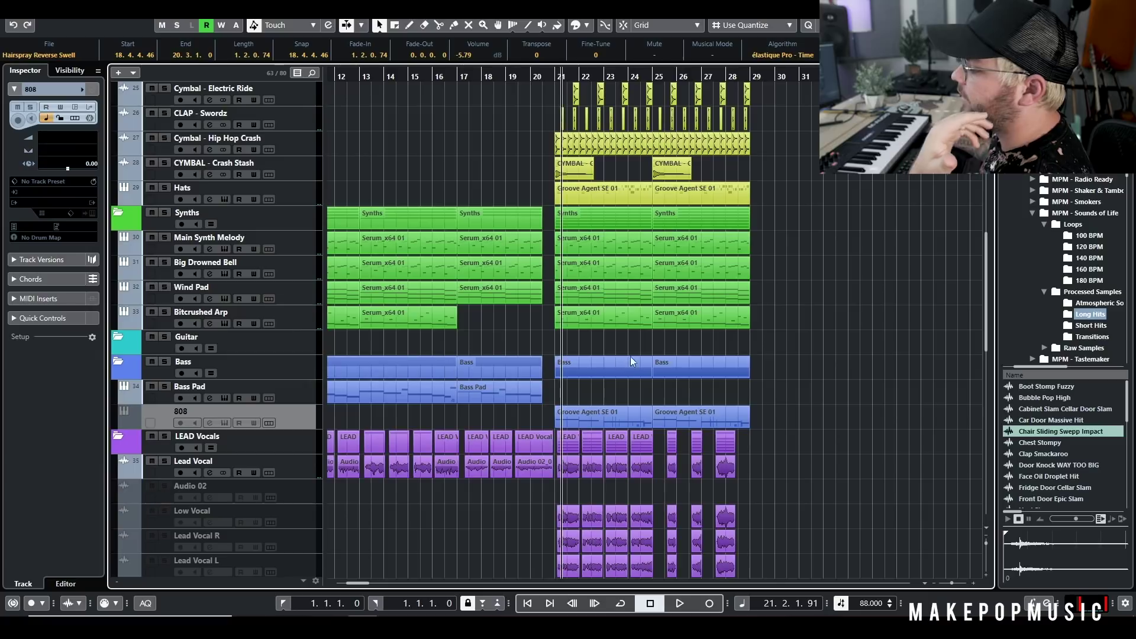
- Solo the Kick track and play it from just before bar 21
{"action": "scroll", "coordinate": [803, 352], "scroll_direction": "up", "scroll_amount": 8}
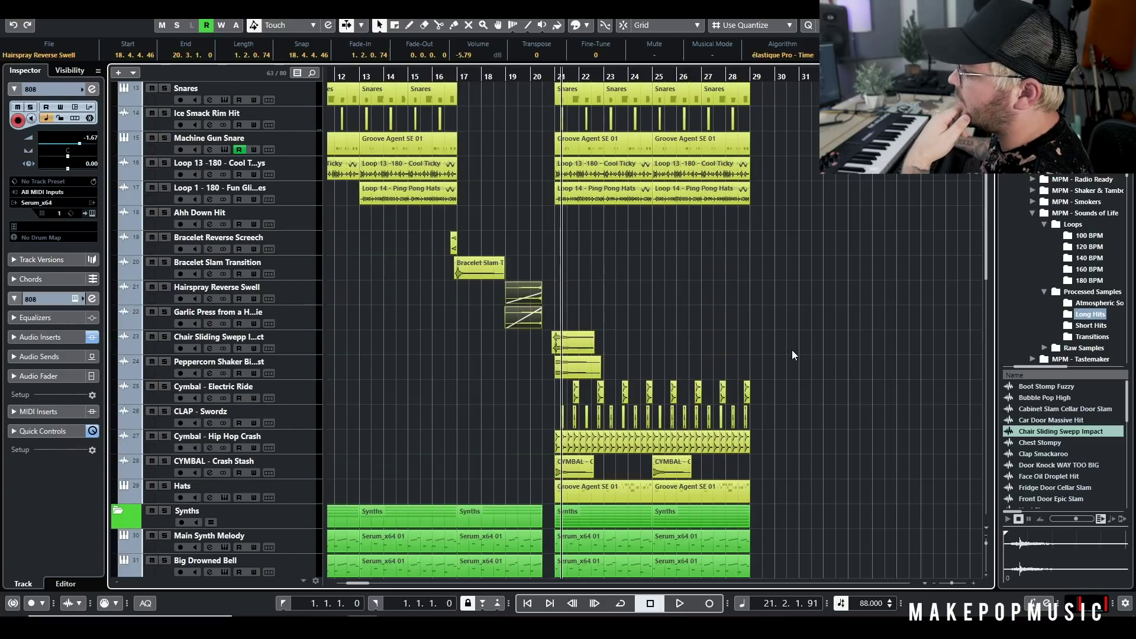
{"action": "scroll", "coordinate": [777, 335], "scroll_direction": "up", "scroll_amount": 3}
{"action": "left_click", "coordinate": [553, 77]}
{"action": "left_click", "coordinate": [164, 164]}
{"action": "left_click", "coordinate": [552, 72]}
{"action": "key", "text": "space"}
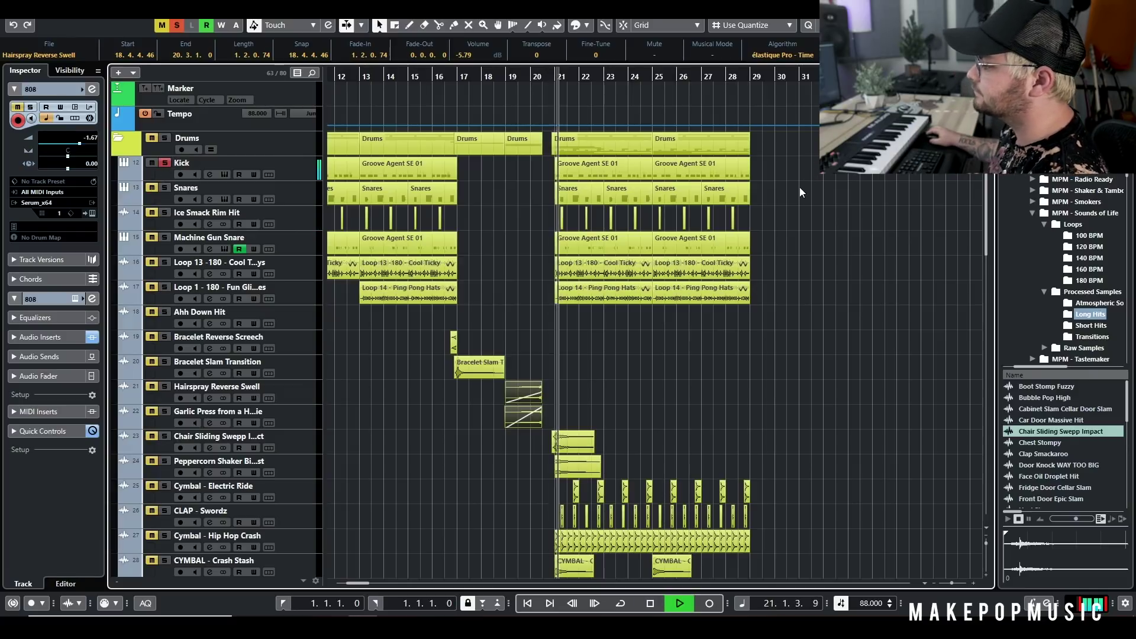
- Add the Snares track to the solo during playback, stop, and unsolo both Kick and Snares
{"action": "left_click", "coordinate": [164, 188]}
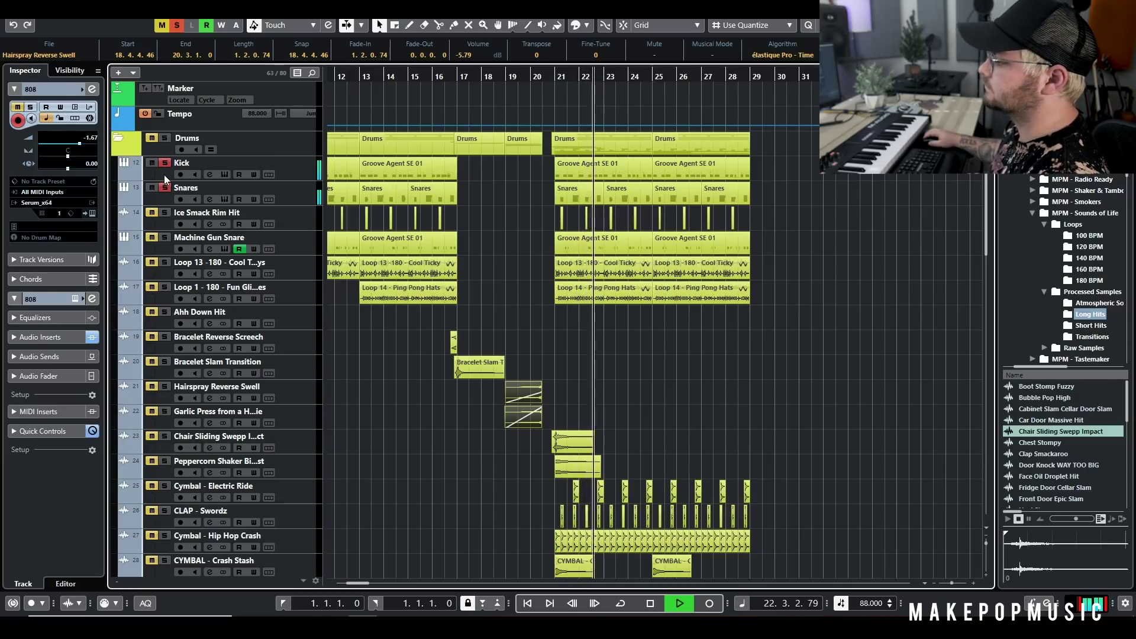
{"action": "key", "text": "space"}
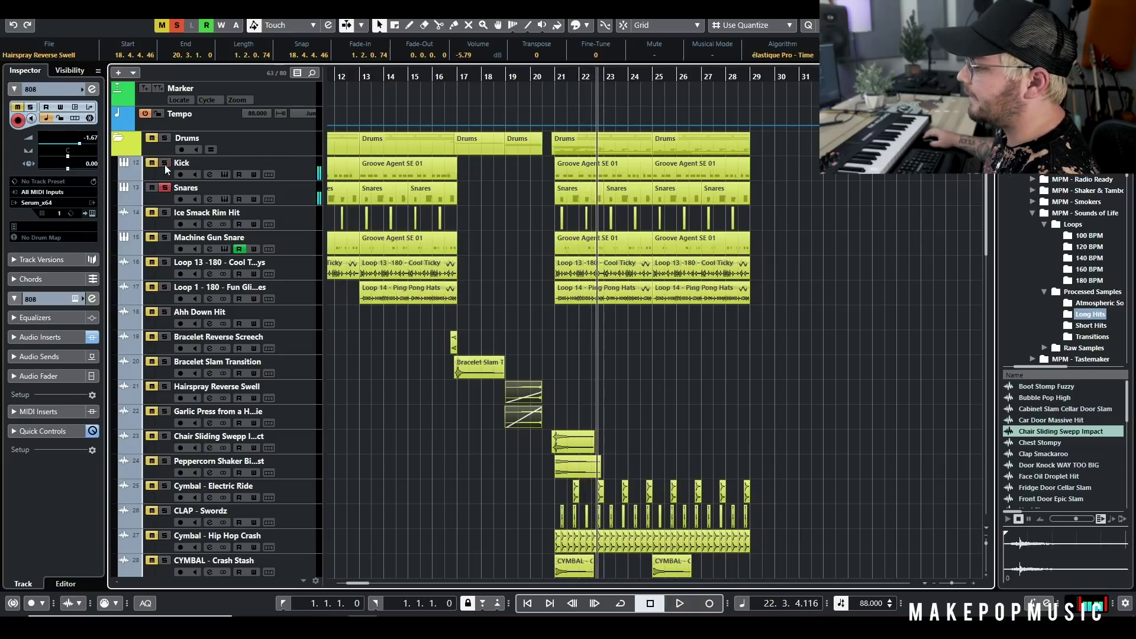
{"action": "left_click", "coordinate": [163, 188]}
- Solo the Chair Sliding Swepp Impact and Peppercorn Shaker tracks and audition the impact hits from just before bar 21
{"action": "scroll", "coordinate": [756, 225], "scroll_direction": "down", "scroll_amount": 2}
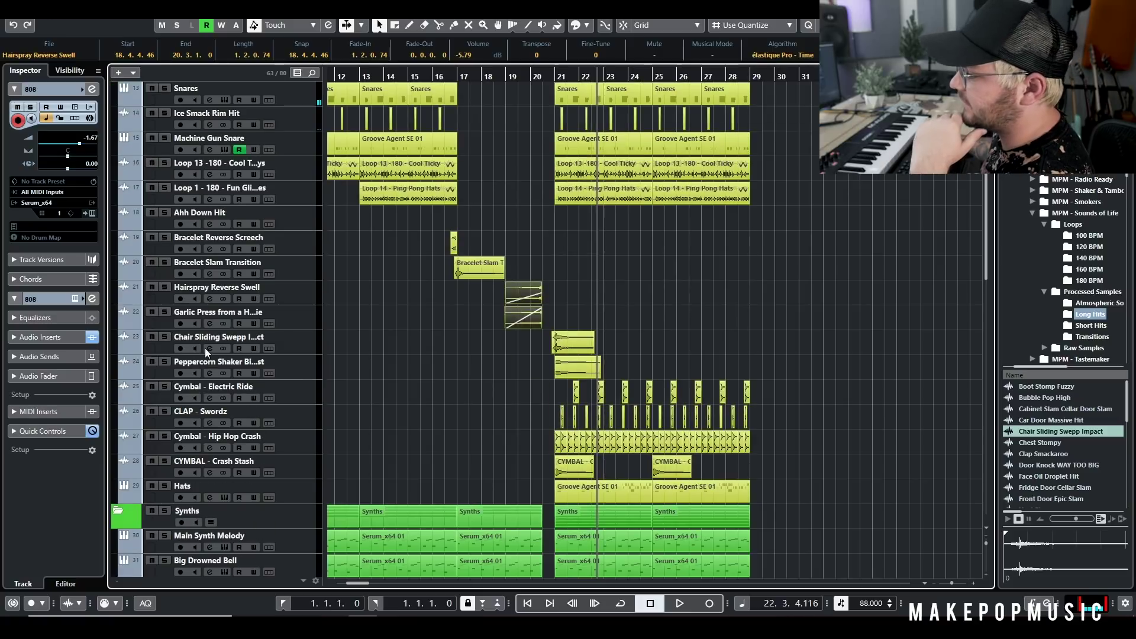
{"action": "left_click", "coordinate": [164, 337]}
{"action": "scroll", "coordinate": [548, 317], "scroll_direction": "up", "scroll_amount": 5}
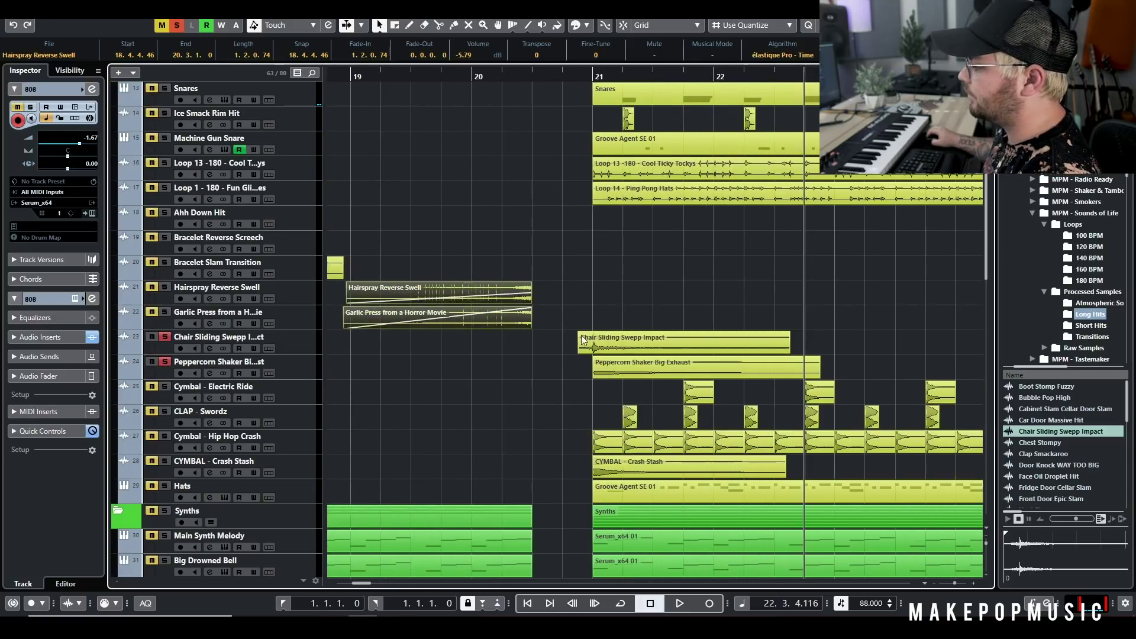
{"action": "left_click", "coordinate": [631, 343]}
{"action": "left_click", "coordinate": [558, 77]}
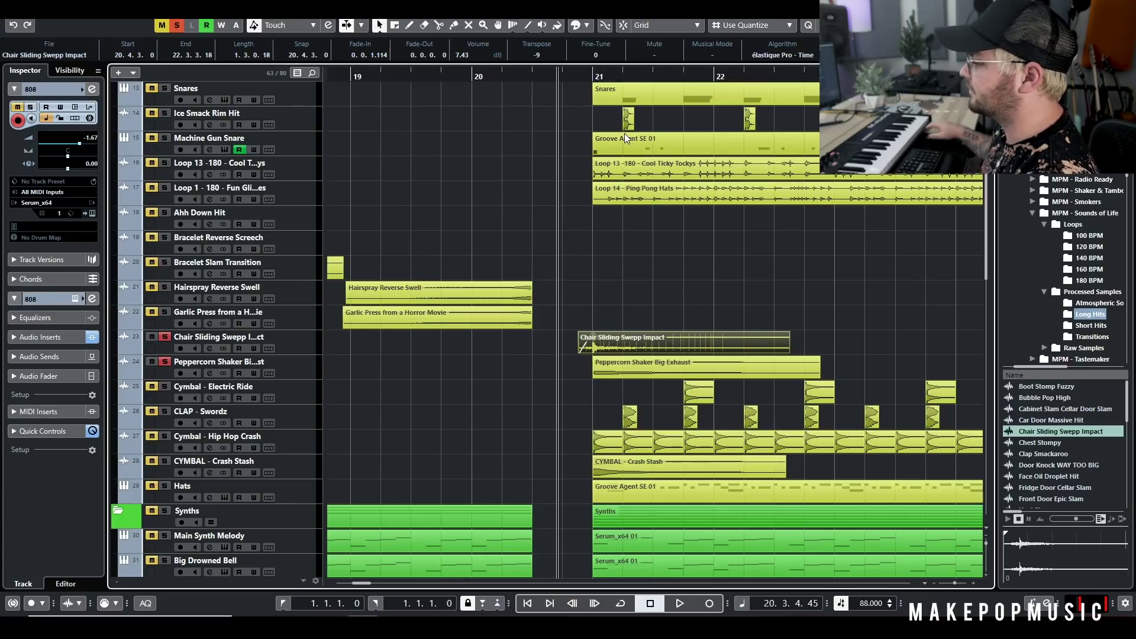
{"action": "key", "text": "space"}
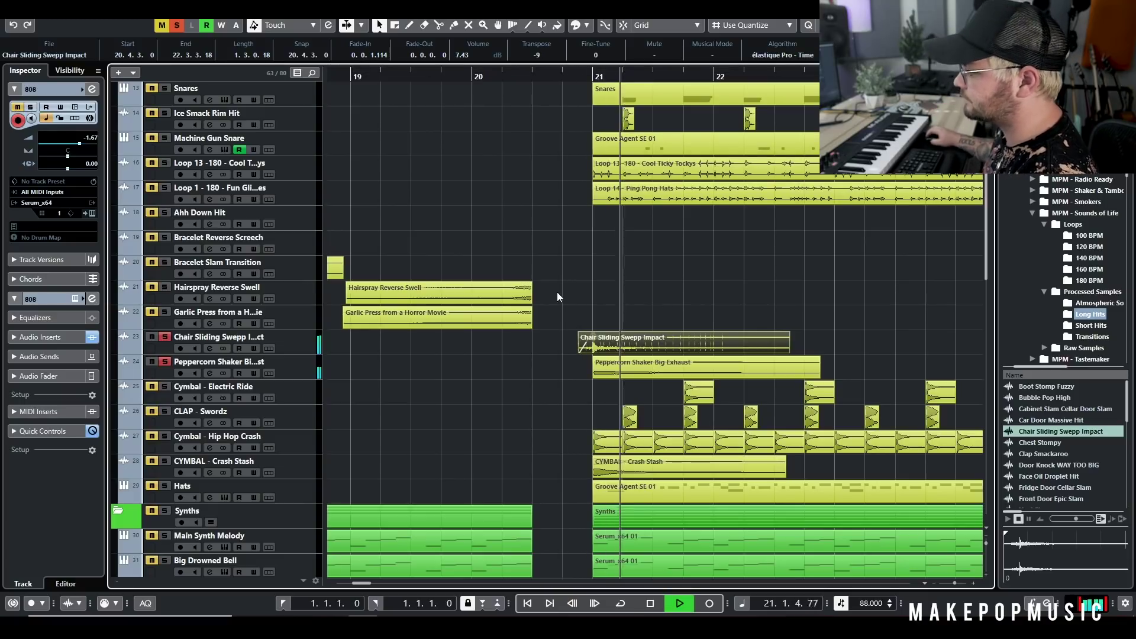
- Add the tracks from Kick through Loop 1 to the soloed impacts and play them together from just before bar 21
{"action": "scroll", "coordinate": [293, 199], "scroll_direction": "up", "scroll_amount": 3}
{"action": "key", "text": "space"}
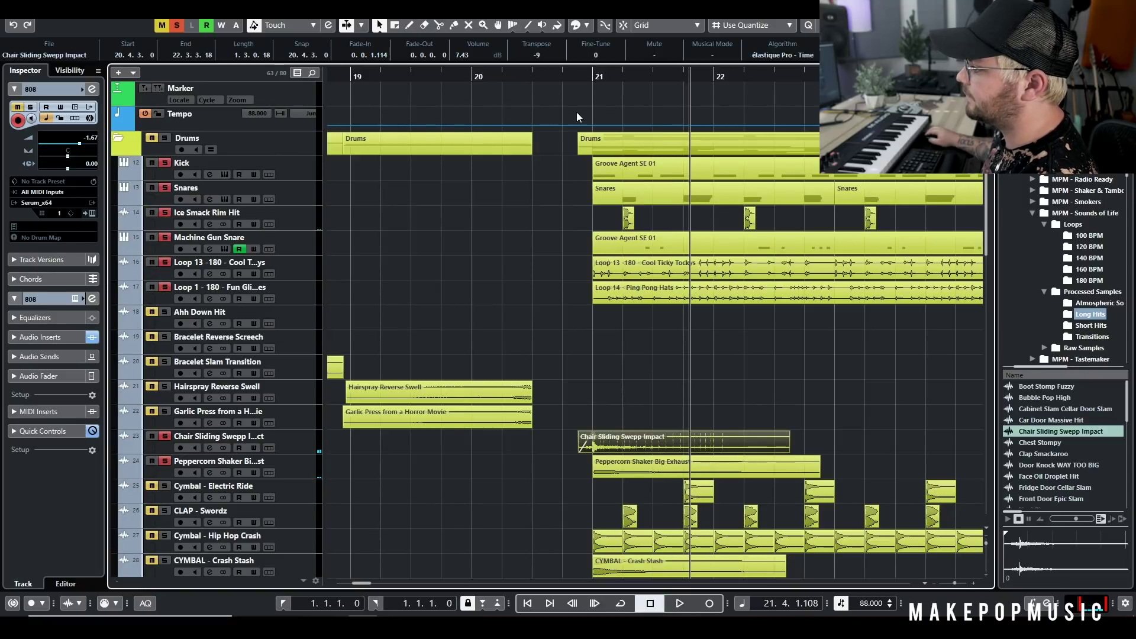
{"action": "left_click", "coordinate": [567, 77]}
{"action": "key", "text": "space"}
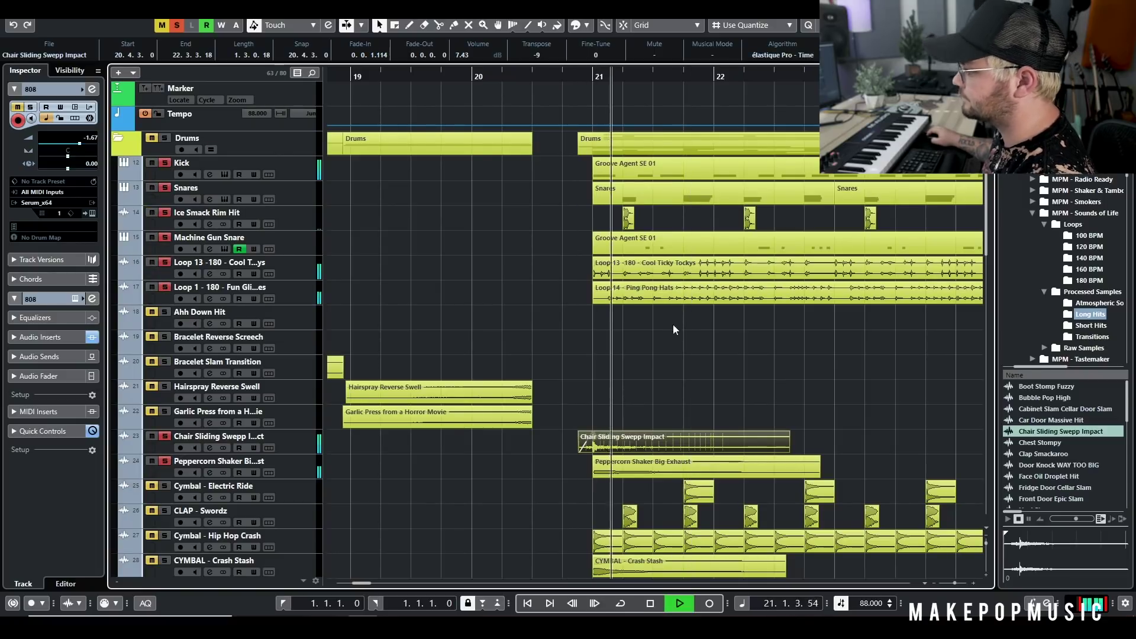
{"action": "key", "text": "g"}
{"action": "key", "text": "f"}
{"action": "scroll", "coordinate": [687, 328], "scroll_direction": "down", "scroll_amount": 4}
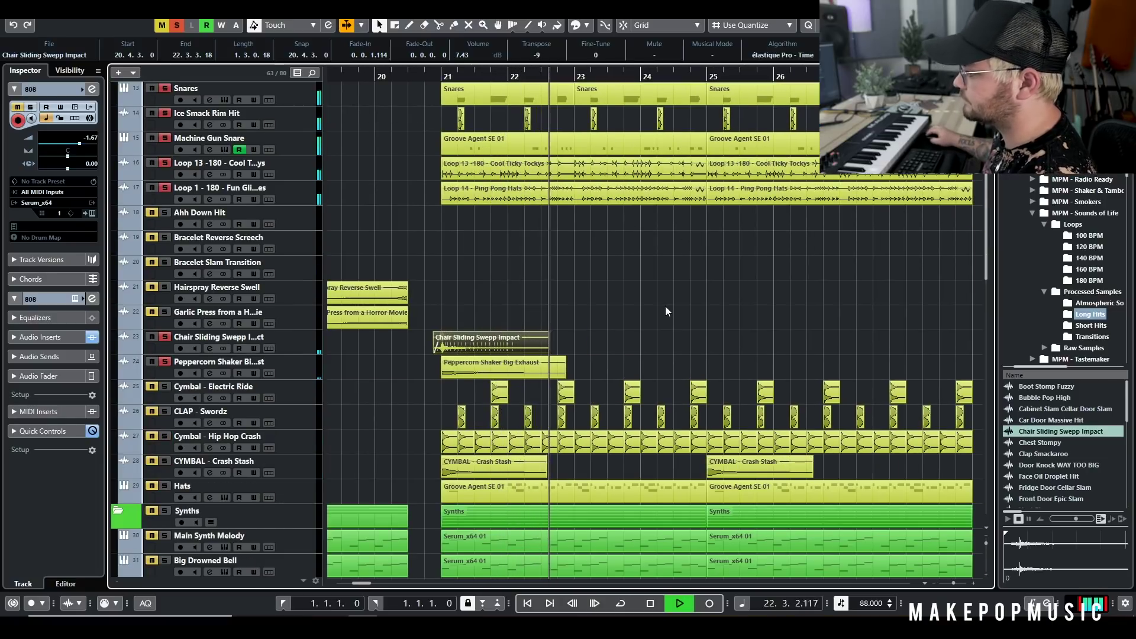
{"action": "key", "text": "space"}
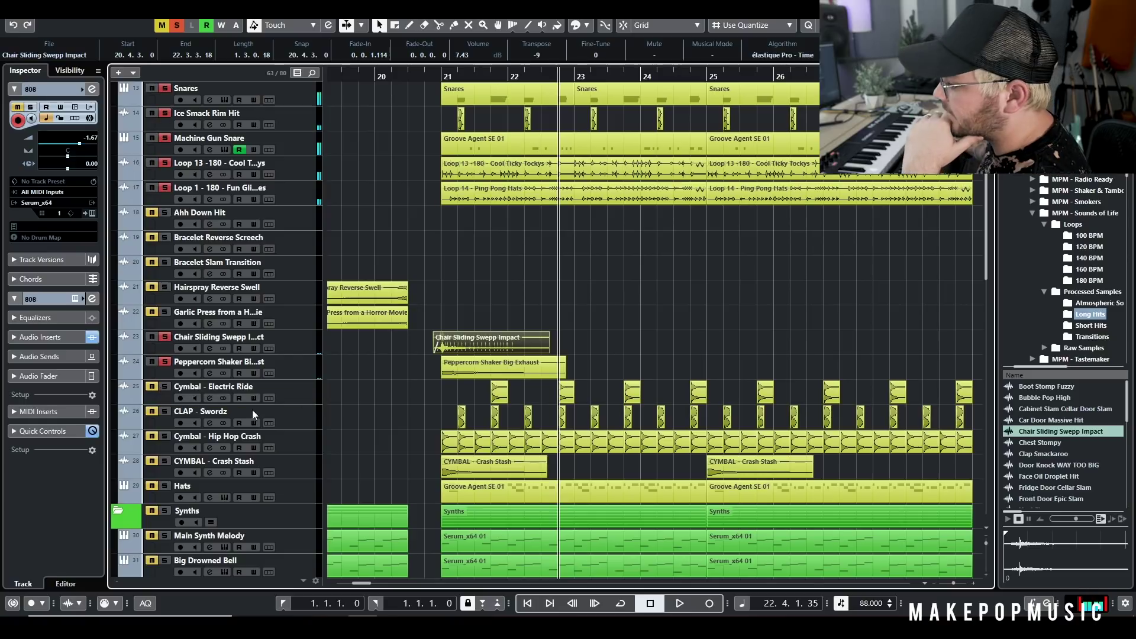
- Solo the Hats track and move it directly below the Peppercorn Shaker track
{"action": "left_click", "coordinate": [165, 487]}
{"action": "left_click_drag", "start_coordinate": [279, 485], "coordinate": [214, 400]}
- Open the Hats track's Groove Agent SE instrument, audition its three loaded hat pads, and close the instrument window
{"action": "left_click", "coordinate": [225, 397]}
{"action": "left_click", "coordinate": [426, 453]}
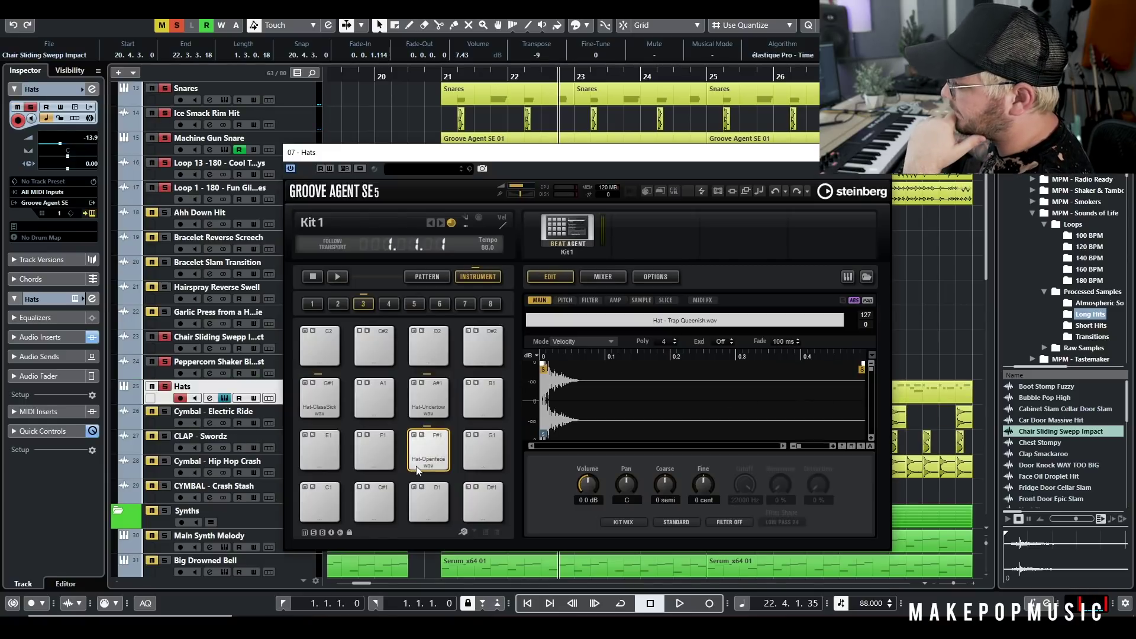
{"action": "left_click", "coordinate": [331, 407]}
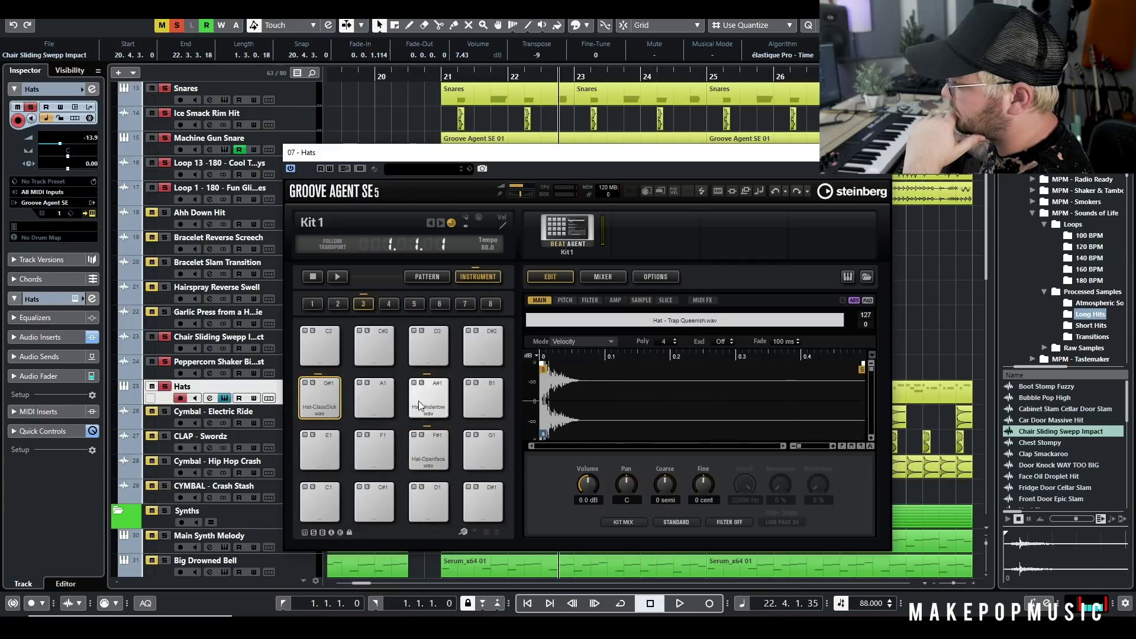
{"action": "left_click", "coordinate": [421, 400]}
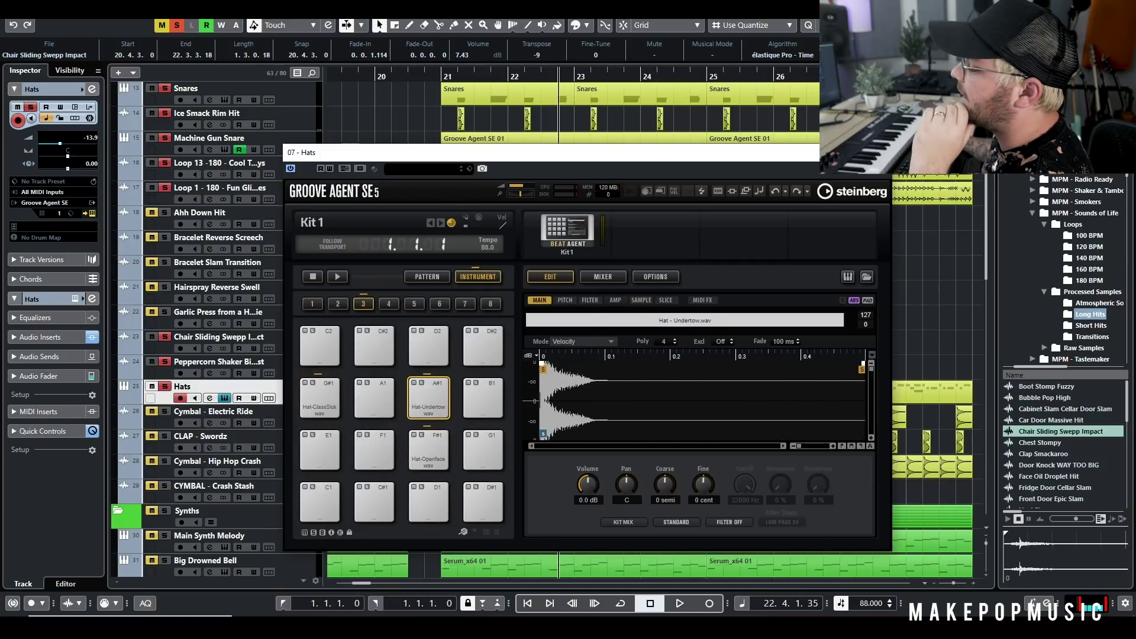
{"action": "left_click", "coordinate": [576, 114]}
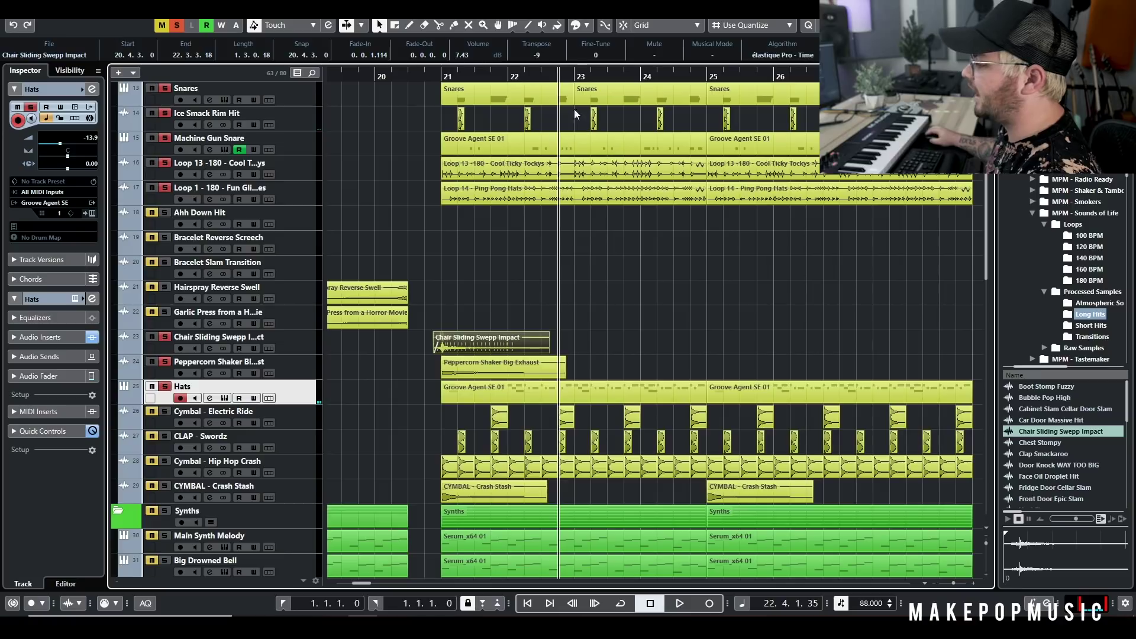
- Open the Hats part starting at bar 21 in the note editor and bring its track into view in the arrangement above
{"action": "double_click", "coordinate": [492, 388]}
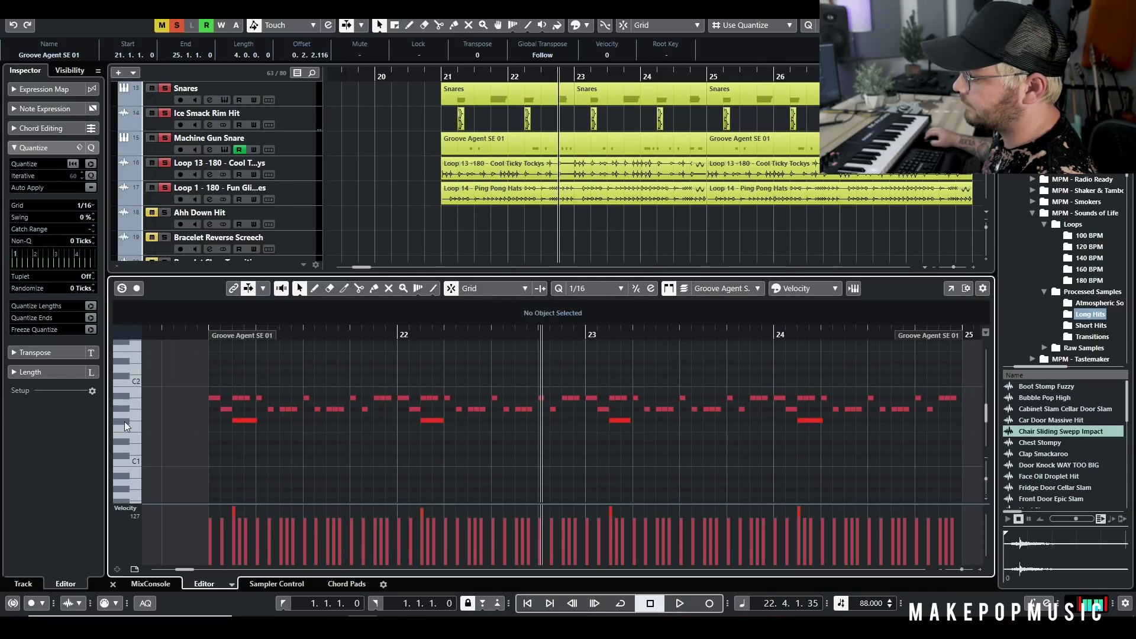
{"action": "key", "text": "g"}
{"action": "key", "text": "g"}
{"action": "key", "text": "g"}
{"action": "scroll", "coordinate": [465, 183], "scroll_direction": "down", "scroll_amount": 5}
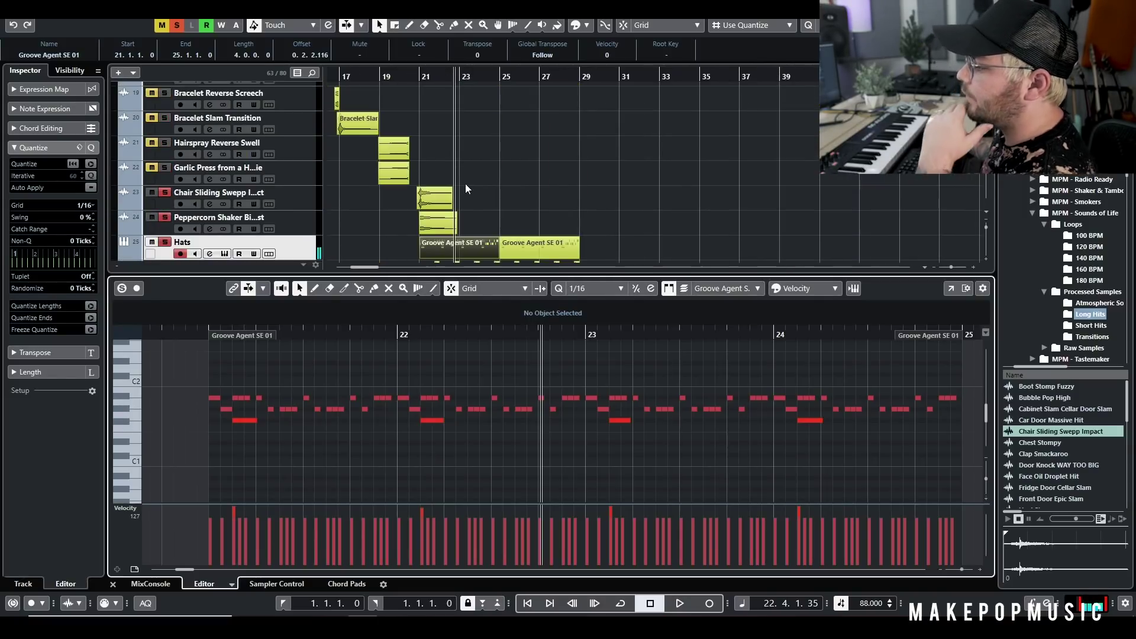
- Bypass the Multipass insert on the Hats channel and audition the hats with the soloed drums from just before bar 21
{"action": "left_click", "coordinate": [208, 253]}
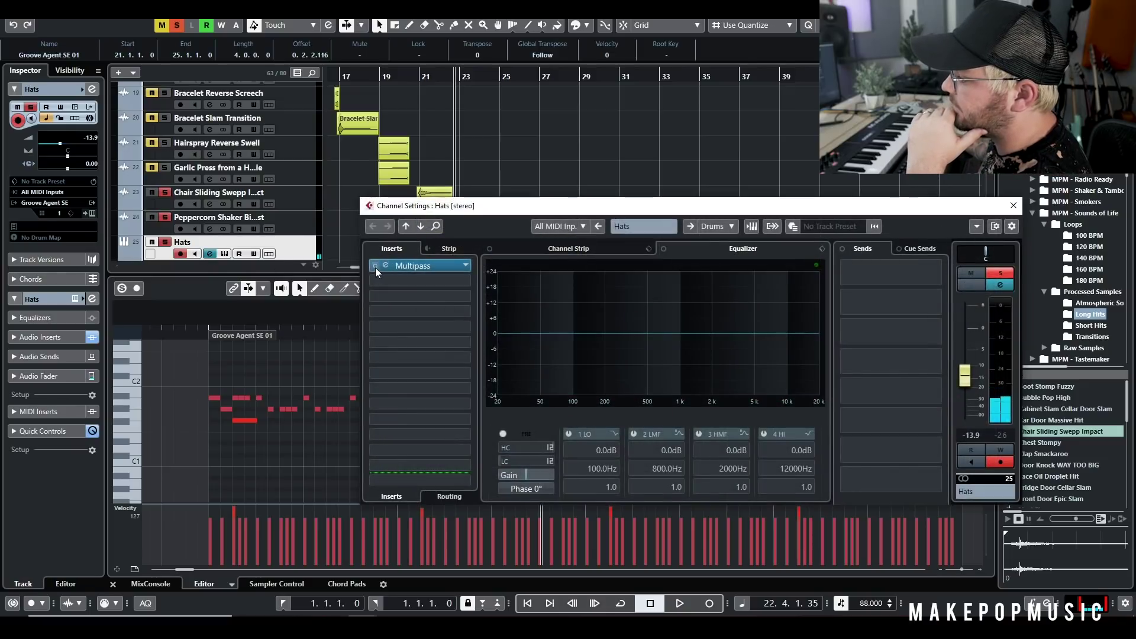
{"action": "left_click", "coordinate": [417, 93]}
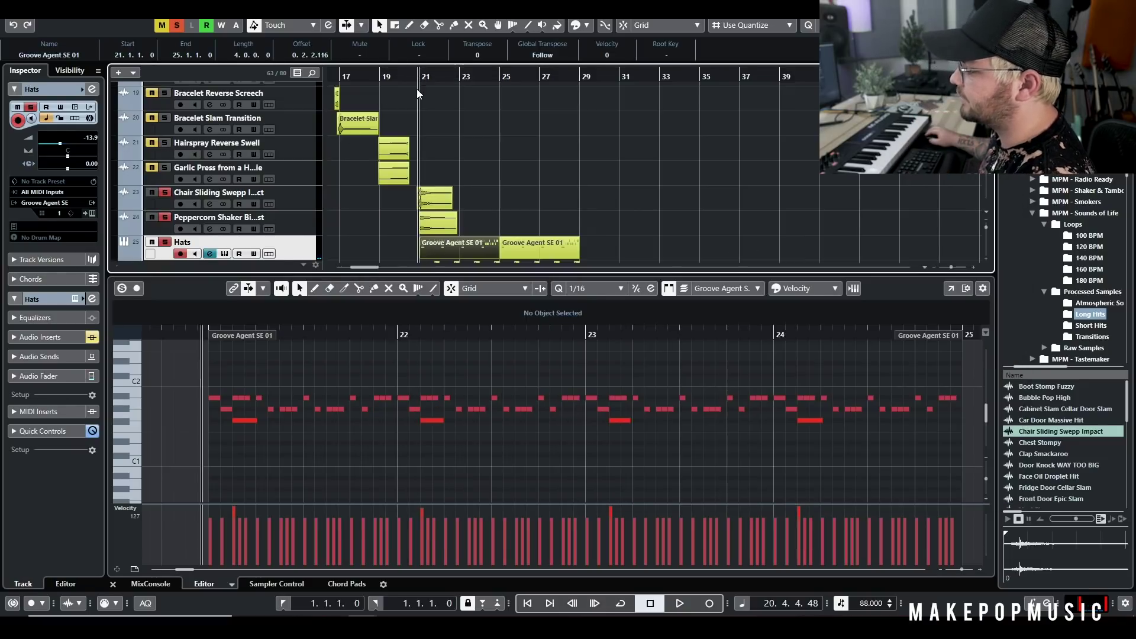
{"action": "key", "text": "space"}
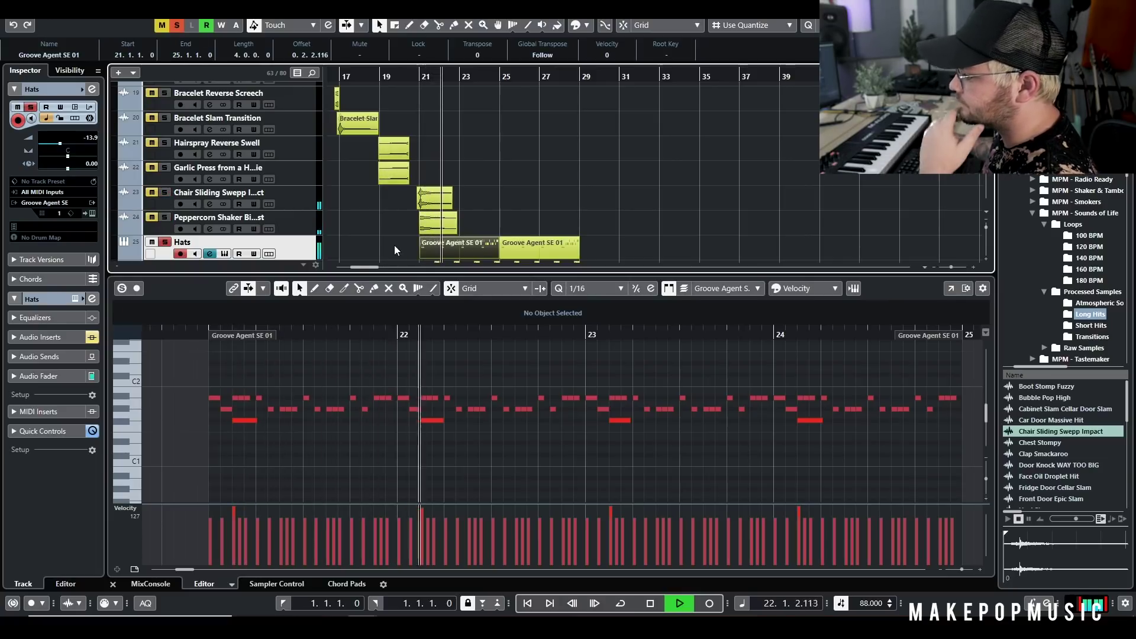
{"action": "key", "text": "space"}
- Reactivate the Multipass insert on the Hats channel, inspect its Drum Modulator 1 preset, and close the plug-in window
{"action": "left_click", "coordinate": [209, 253]}
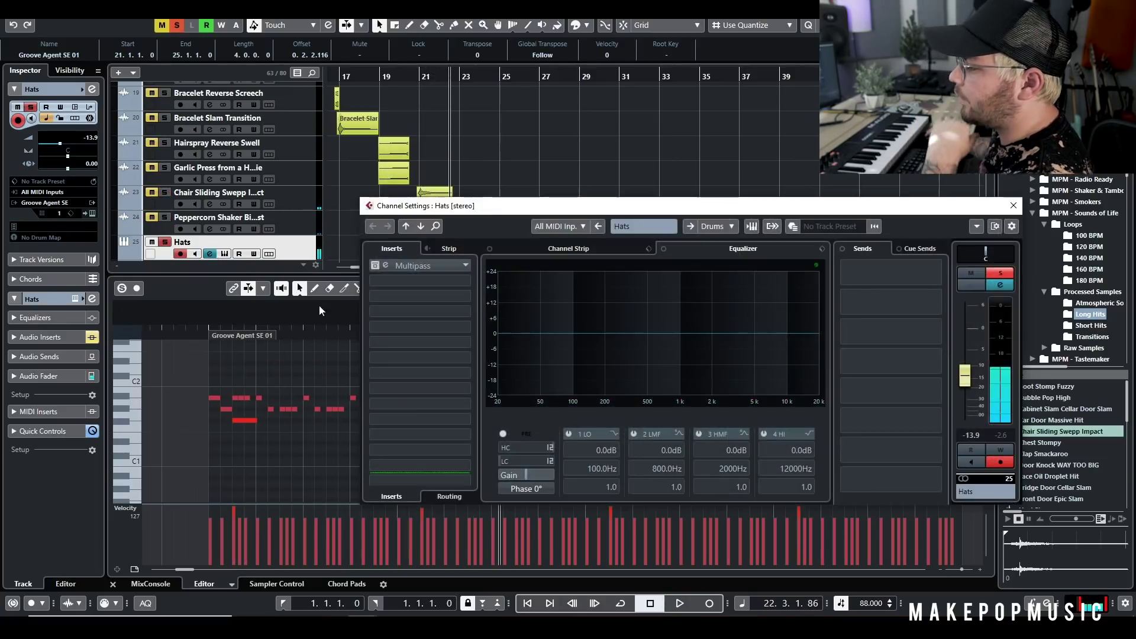
{"action": "left_click", "coordinate": [374, 266]}
{"action": "left_click", "coordinate": [404, 266]}
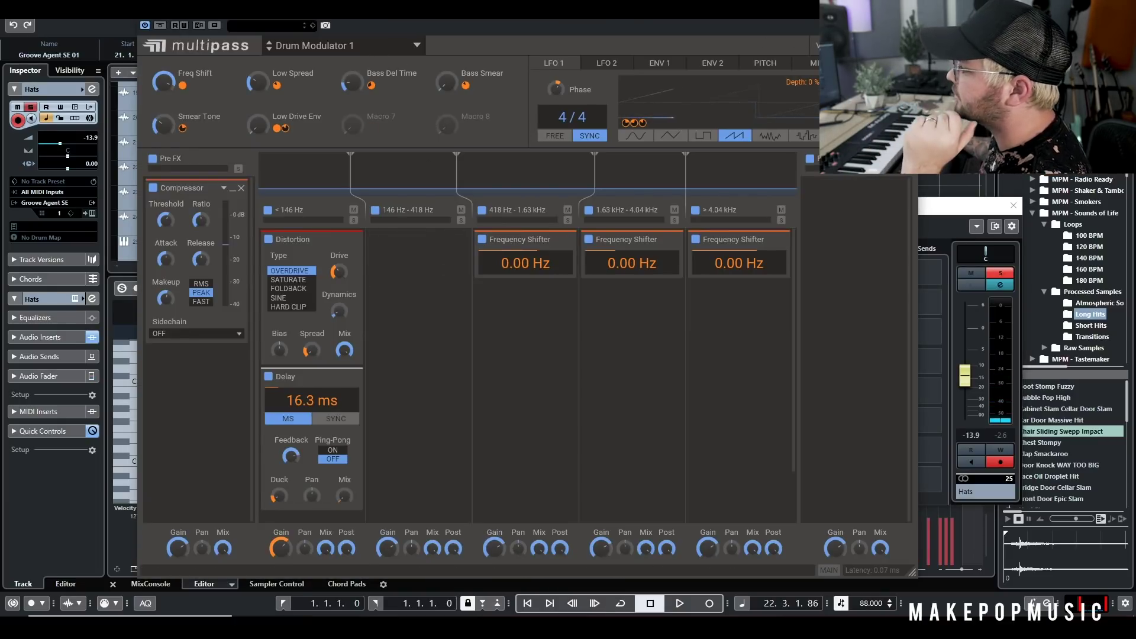
{"action": "left_click", "coordinate": [909, 9]}
- Audition the hats through Multipass from the start of bar 21, clear the drum solos and close the note editor
{"action": "left_click", "coordinate": [420, 74]}
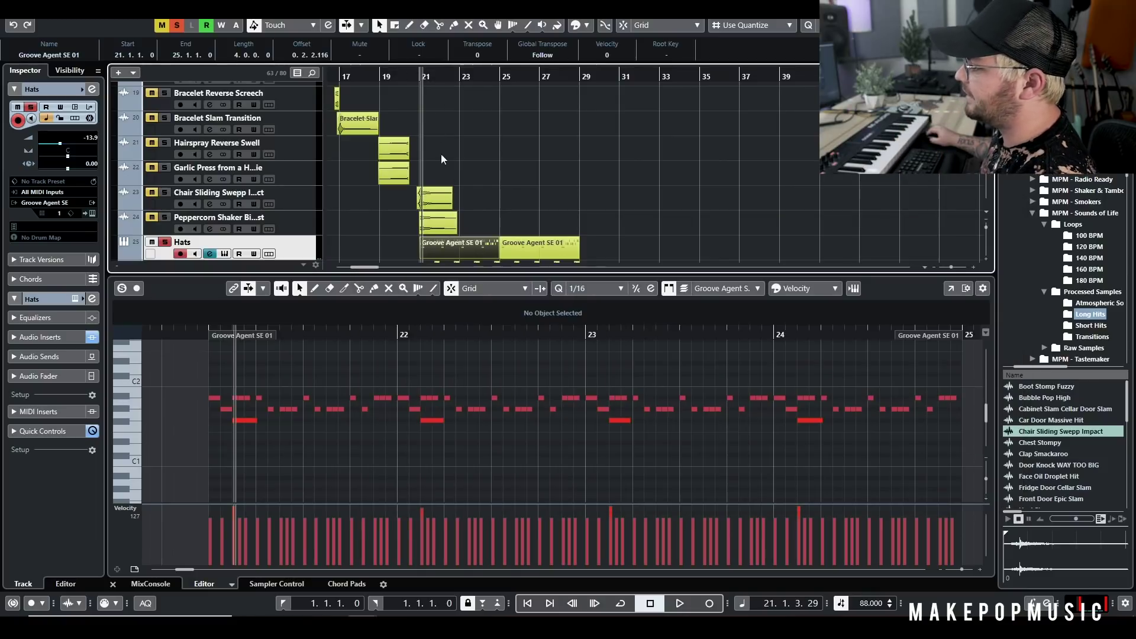
{"action": "left_click", "coordinate": [418, 74]}
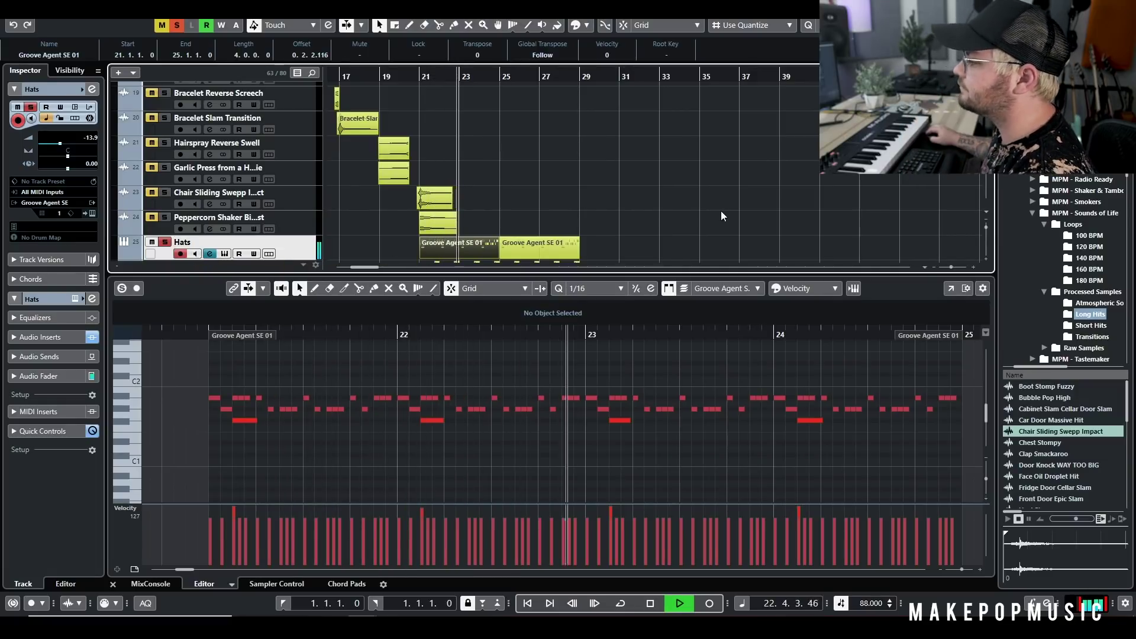
{"action": "key", "text": "space"}
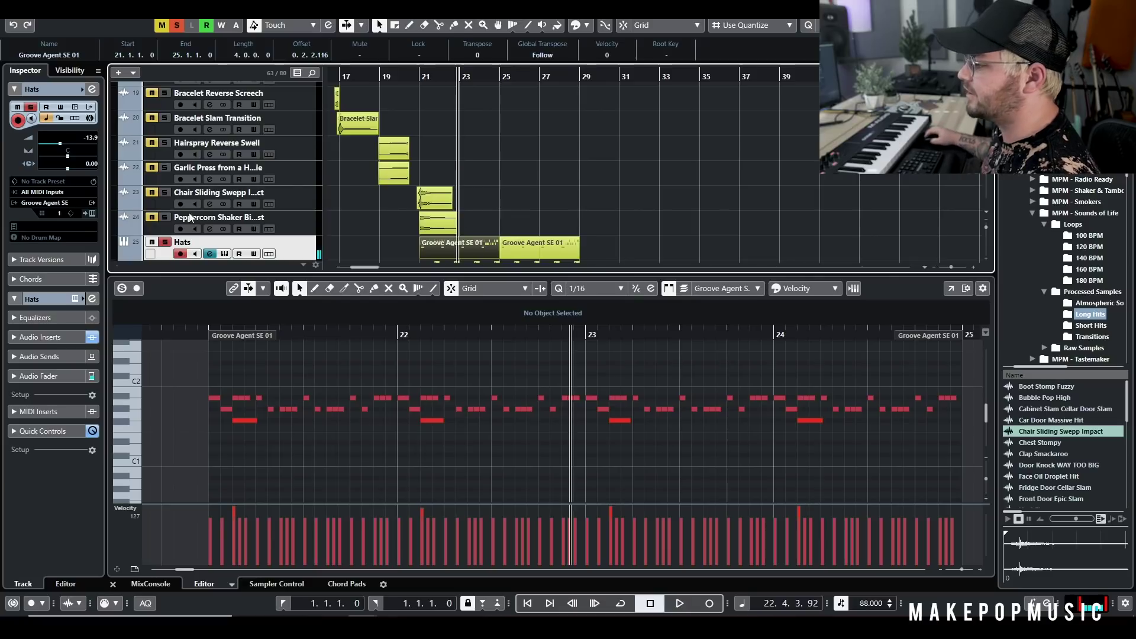
{"action": "left_click", "coordinate": [165, 243]}
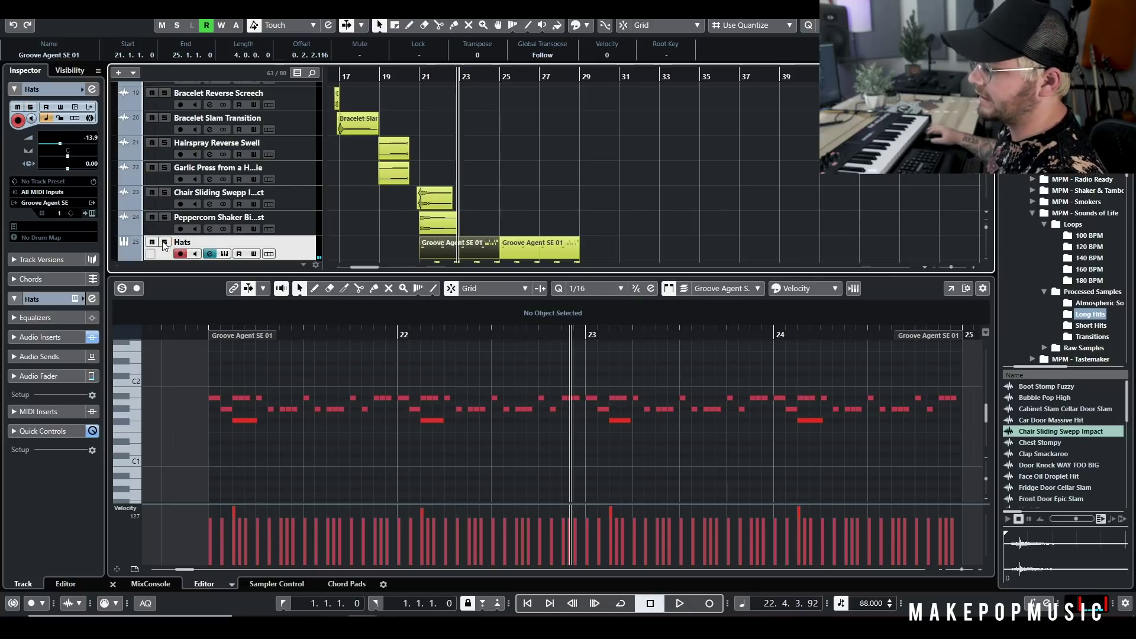
{"action": "key", "text": "ctrl+e"}
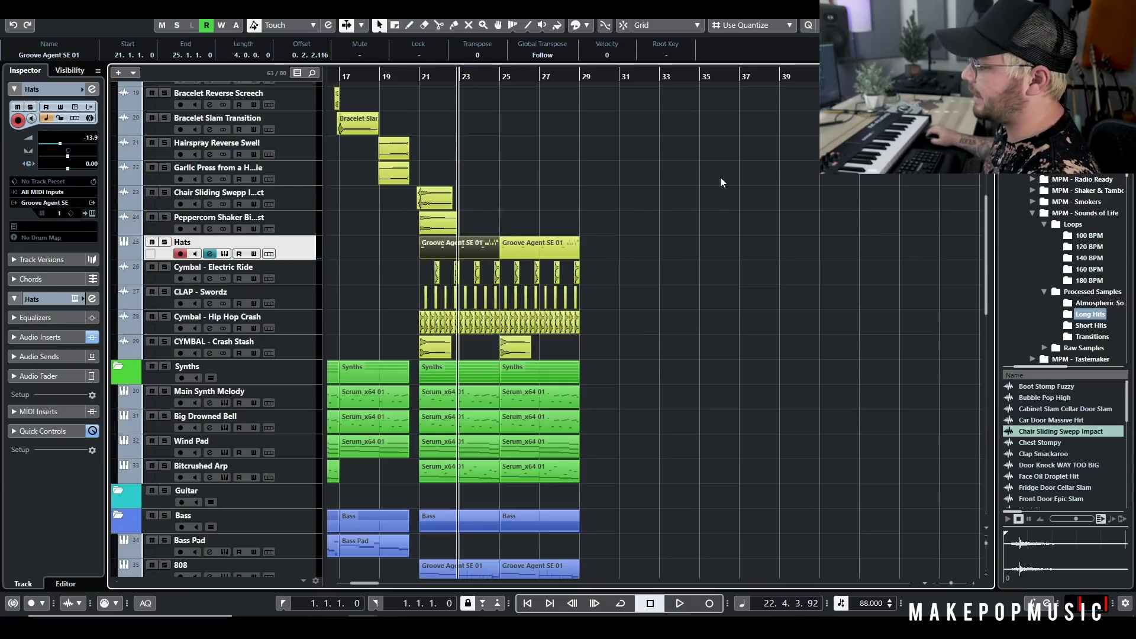
- Solo the Cymbal - Electric Ride track and audition it from the start of bar 21
{"action": "left_click", "coordinate": [165, 267]}
{"action": "scroll", "coordinate": [438, 236], "scroll_direction": "up", "scroll_amount": 5}
{"action": "scroll", "coordinate": [429, 286], "scroll_direction": "up", "scroll_amount": 3}
{"action": "scroll", "coordinate": [457, 232], "scroll_direction": "down", "scroll_amount": 10}
{"action": "scroll", "coordinate": [453, 219], "scroll_direction": "up", "scroll_amount": 10}
{"action": "scroll", "coordinate": [450, 218], "scroll_direction": "down", "scroll_amount": 3}
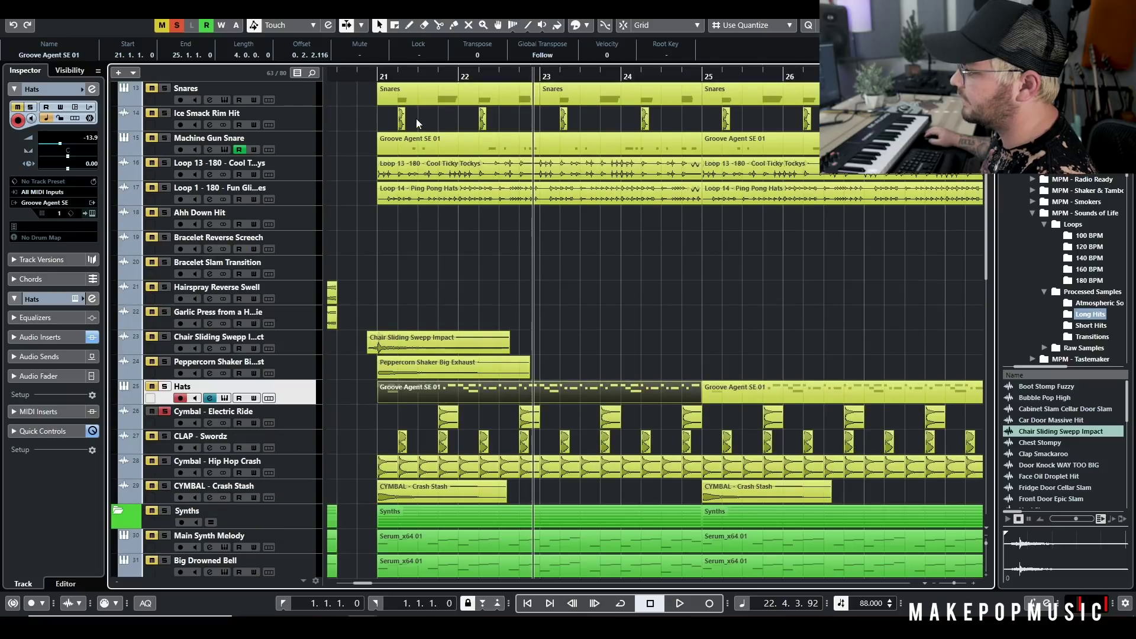
{"action": "left_click", "coordinate": [378, 76]}
{"action": "key", "text": "space"}
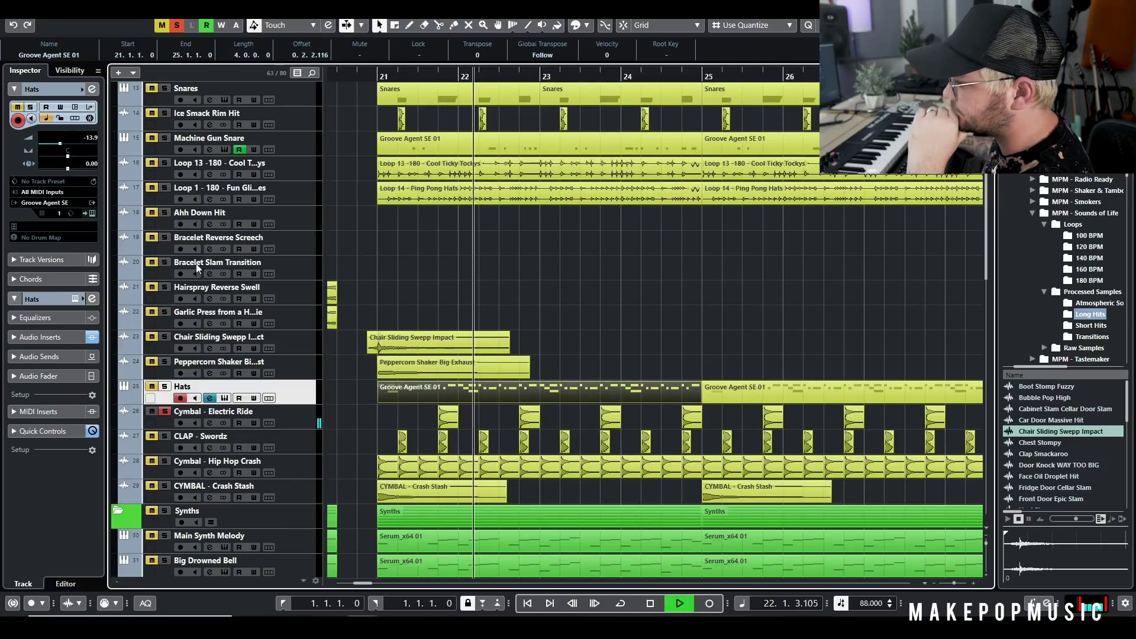
{"action": "scroll", "coordinate": [266, 414], "scroll_direction": "up", "scroll_amount": 3}
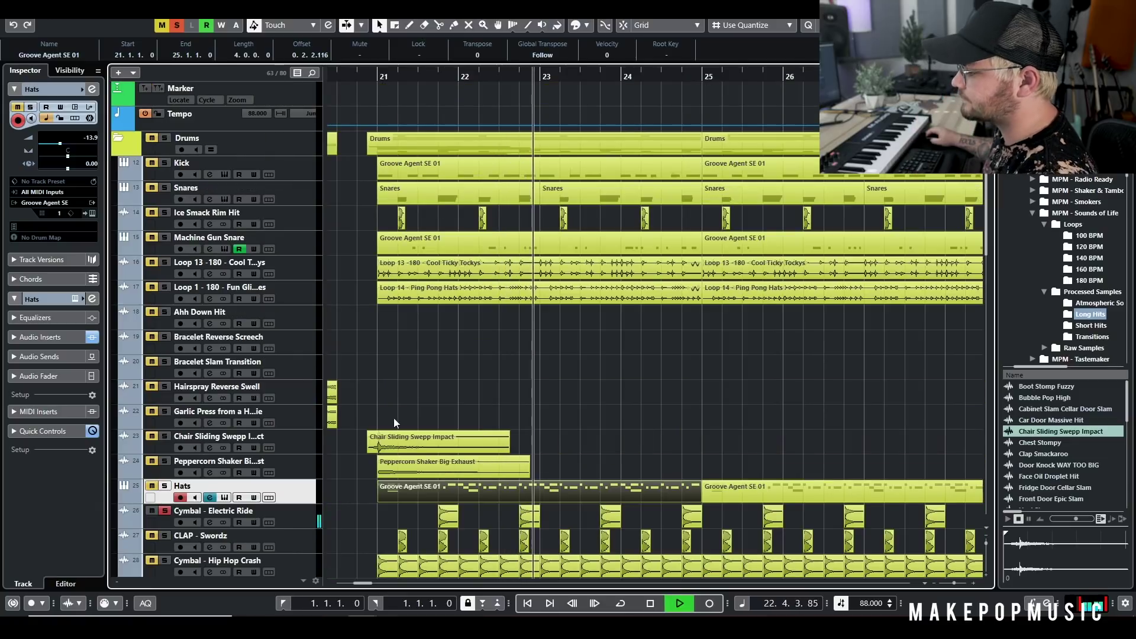
{"action": "key", "text": "space"}
- Move the Cymbal - Hip Hop Crash track above CLAP - Swordz and audition it soloed with the ride from just before bar 21
{"action": "scroll", "coordinate": [390, 379], "scroll_direction": "down", "scroll_amount": 3}
{"action": "left_click_drag", "start_coordinate": [290, 463], "coordinate": [300, 441]}
{"action": "left_click", "coordinate": [375, 77]}
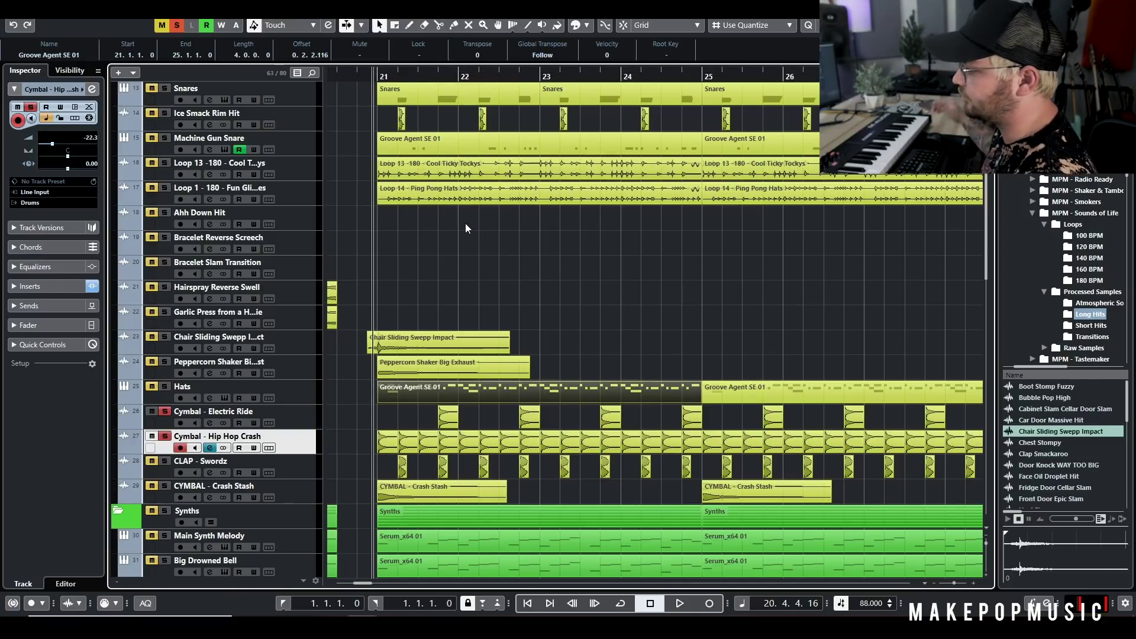
{"action": "key", "text": "space"}
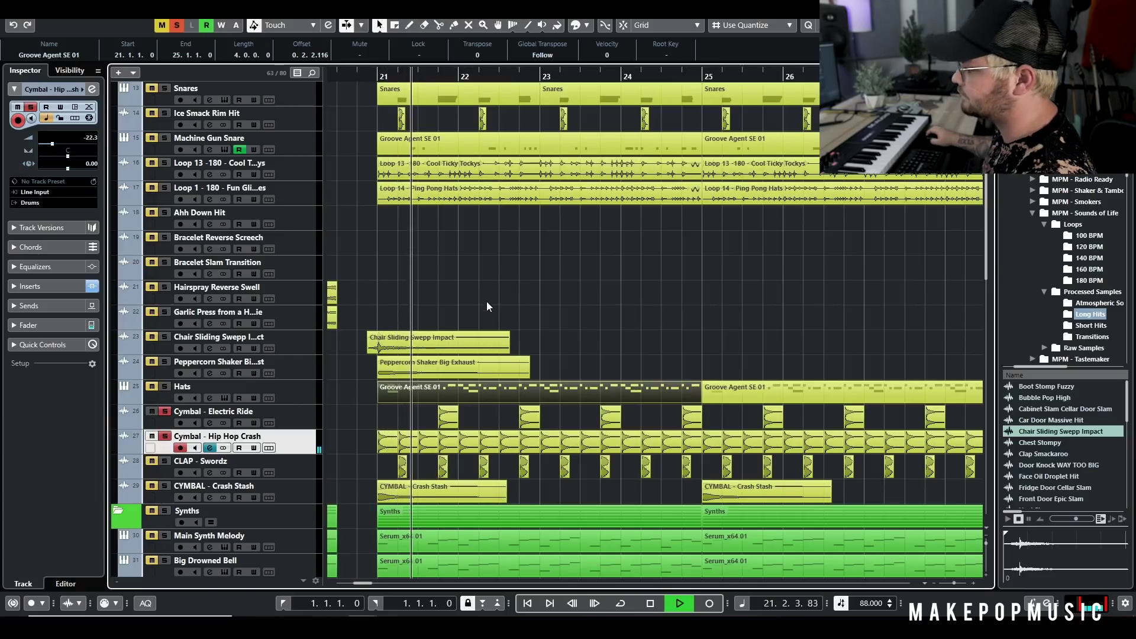
- Add the Kick, Snares and Hats to the soloed cymbals during playback, stop, and clear all solos
{"action": "scroll", "coordinate": [172, 145], "scroll_direction": "up", "scroll_amount": 3}
{"action": "left_click", "coordinate": [164, 163]}
{"action": "left_click", "coordinate": [165, 188]}
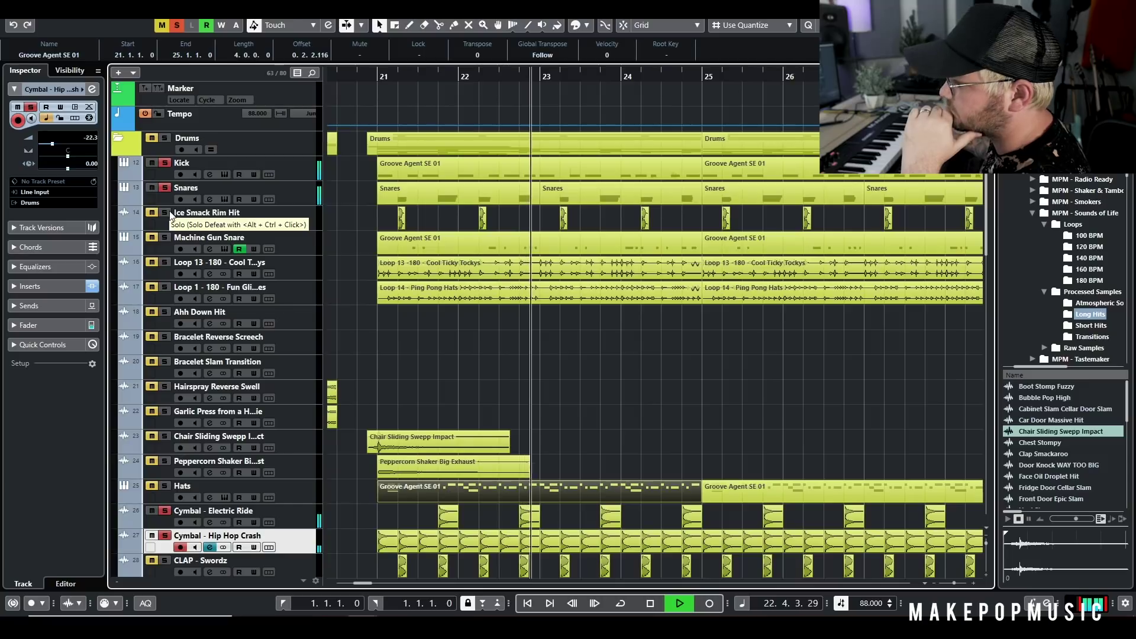
{"action": "scroll", "coordinate": [712, 400], "scroll_direction": "down", "scroll_amount": 2}
{"action": "left_click", "coordinate": [165, 386]}
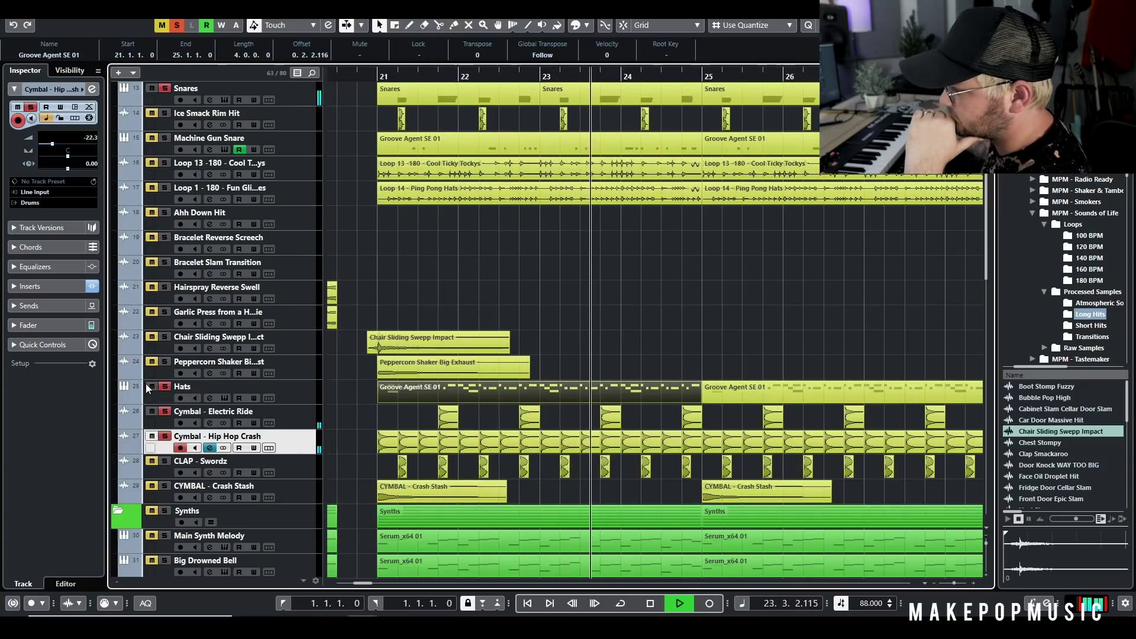
{"action": "key", "text": "space"}
{"action": "left_click", "coordinate": [638, 327]}
{"action": "left_click", "coordinate": [176, 26]}
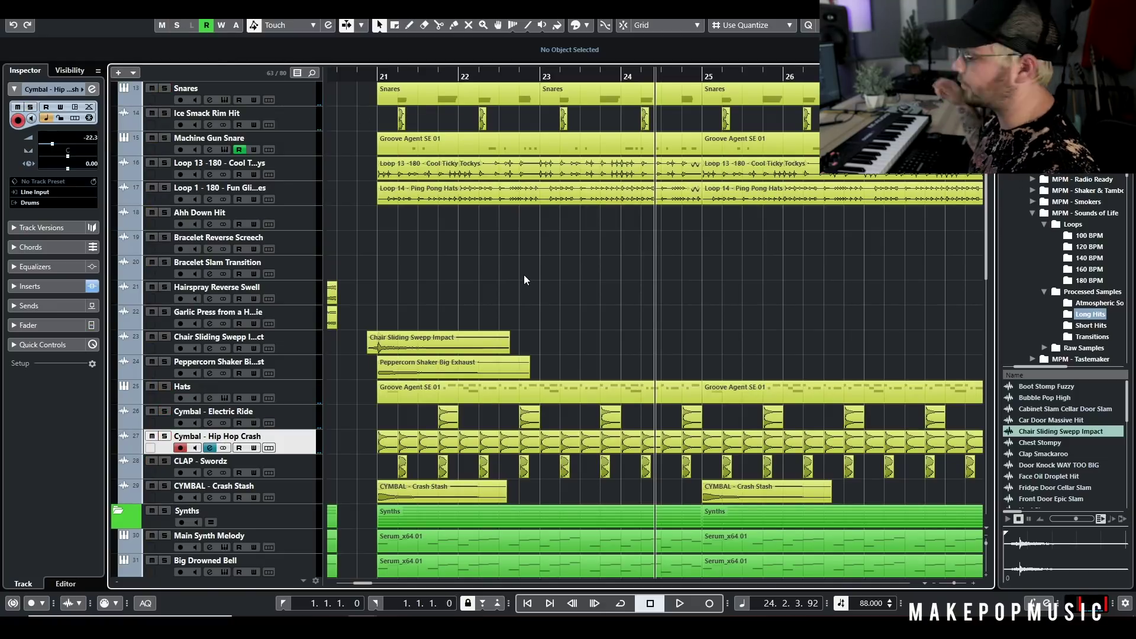
- Solo the CLAP - Swordz track, close its channel settings and audition the claps from bar 21
{"action": "scroll", "coordinate": [562, 278], "scroll_direction": "down", "scroll_amount": 2}
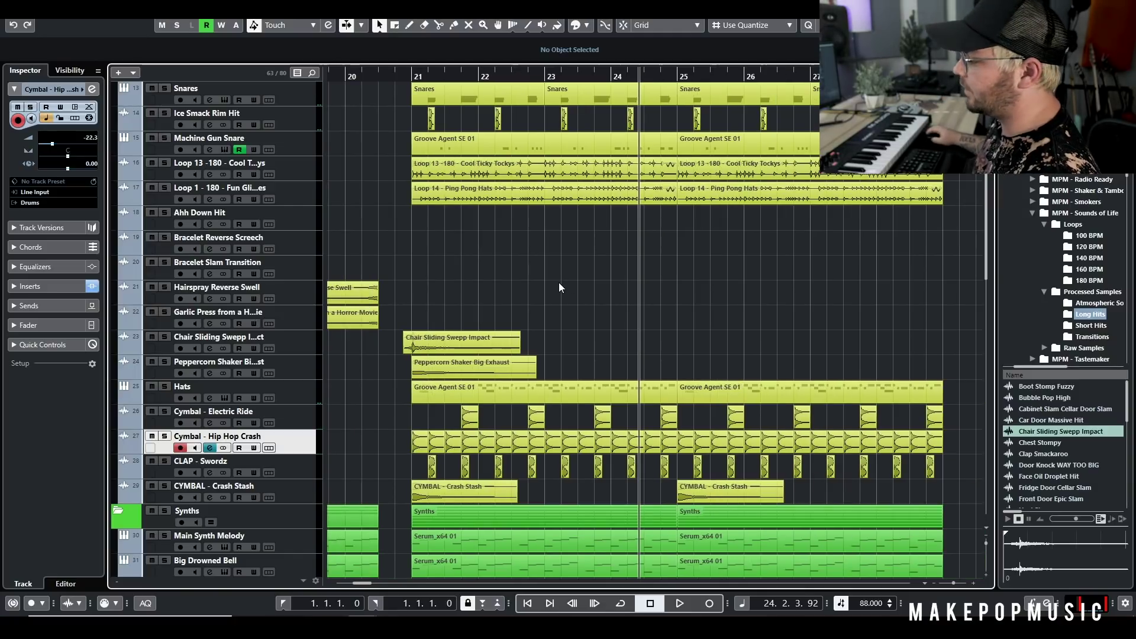
{"action": "scroll", "coordinate": [564, 284], "scroll_direction": "down", "scroll_amount": 4}
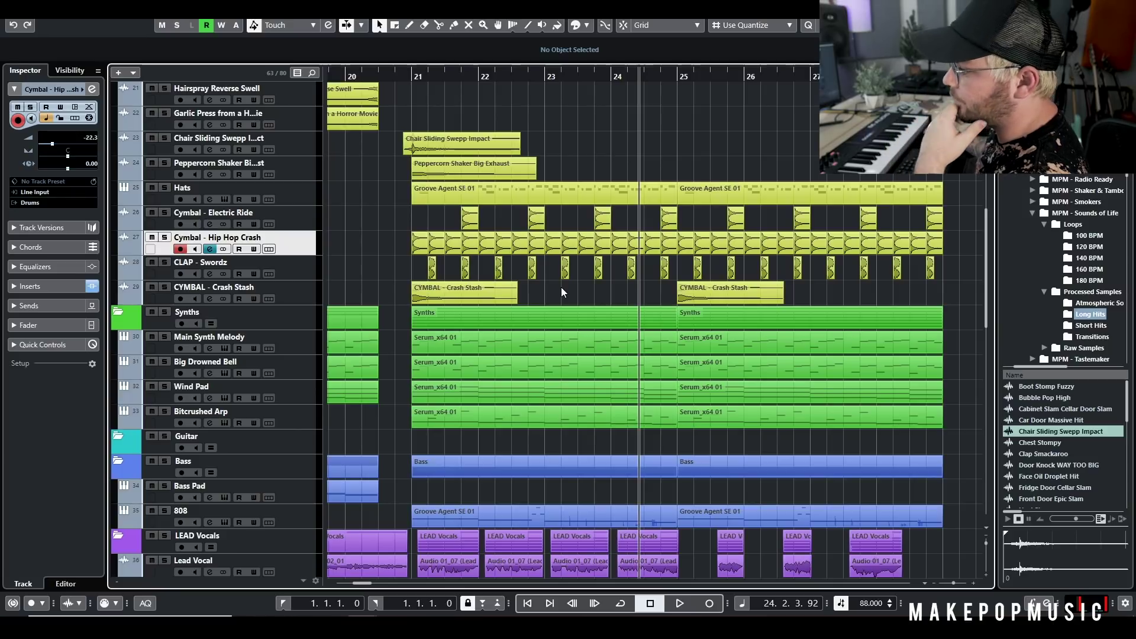
{"action": "left_click", "coordinate": [165, 262]}
{"action": "left_click", "coordinate": [417, 78]}
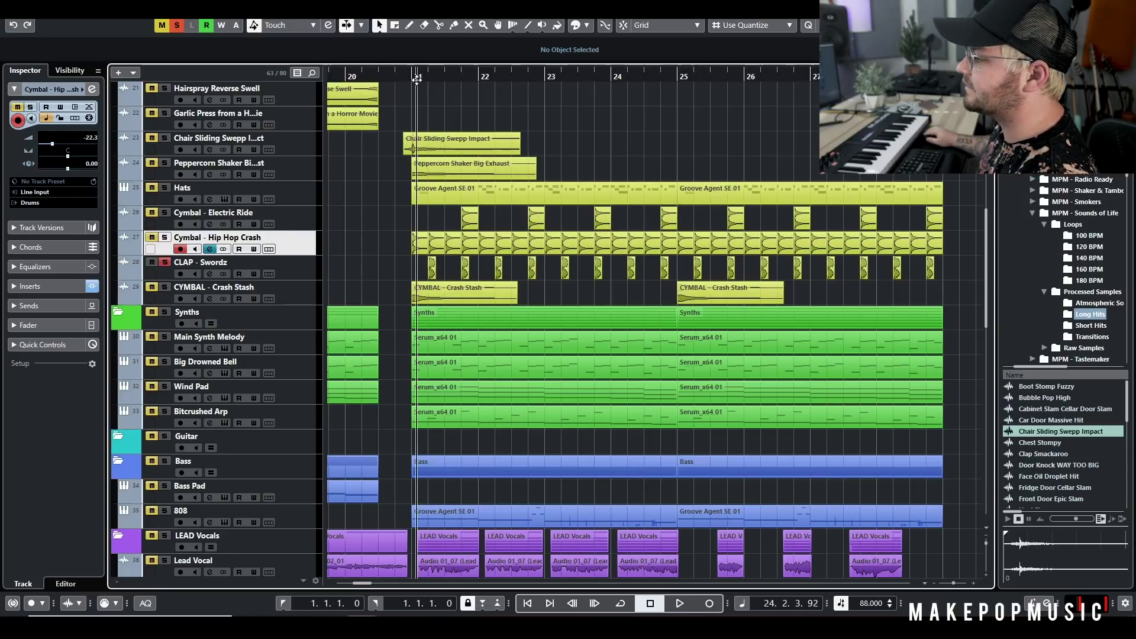
{"action": "scroll", "coordinate": [436, 272], "scroll_direction": "up", "scroll_amount": 3}
{"action": "left_click", "coordinate": [310, 270]}
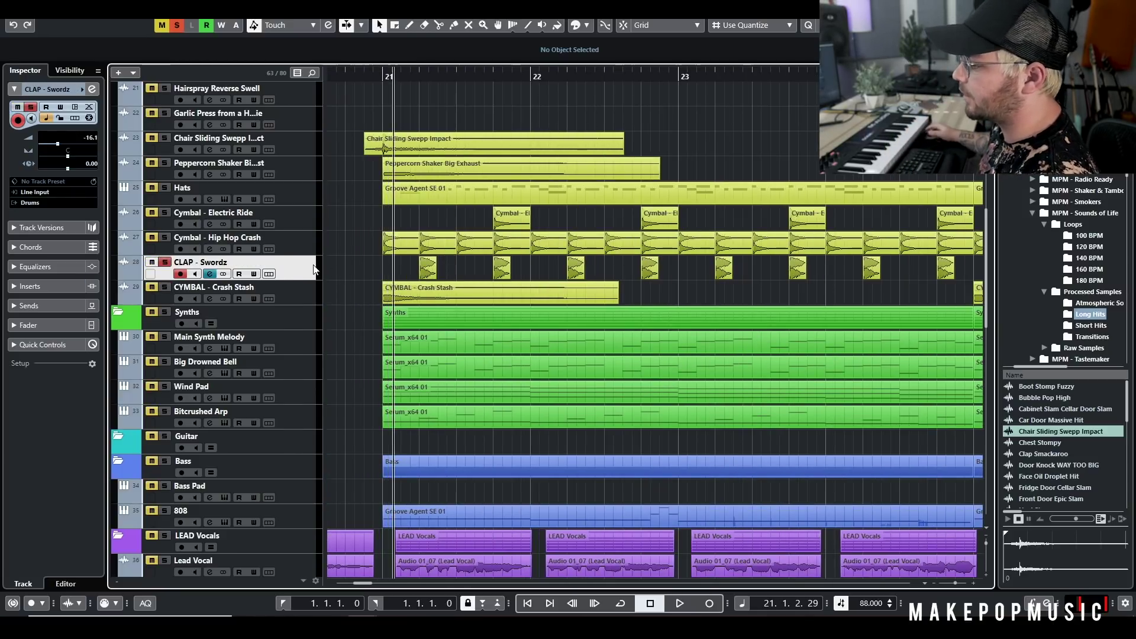
{"action": "left_click", "coordinate": [210, 273]}
{"action": "left_click", "coordinate": [210, 273]}
{"action": "key", "text": "space"}
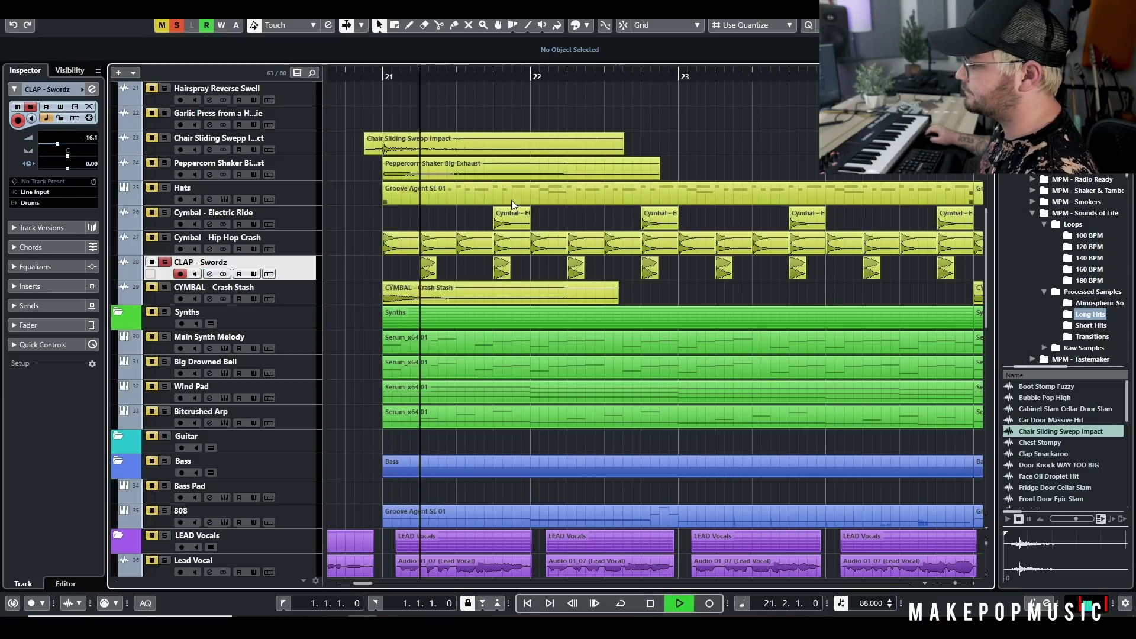
{"action": "key", "text": "space"}
- Solo all drum tracks from Kick through CLAP - Swordz and audition them together from just before bar 21
{"action": "scroll", "coordinate": [332, 197], "scroll_direction": "up", "scroll_amount": 10}
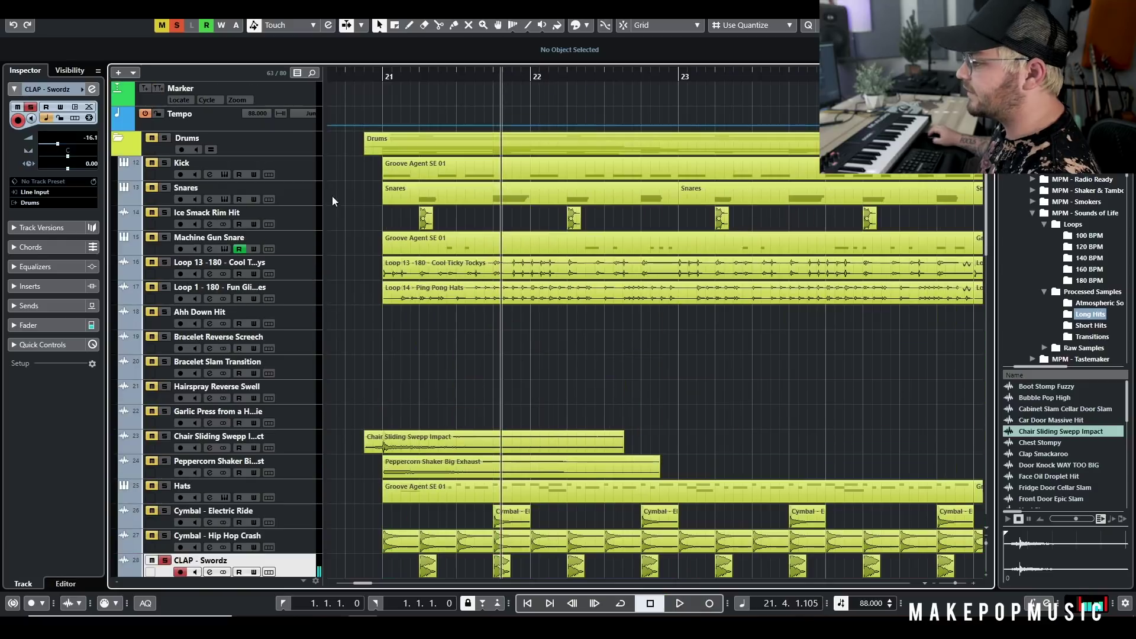
{"action": "scroll", "coordinate": [343, 186], "scroll_direction": "down", "scroll_amount": 8}
{"action": "scroll", "coordinate": [344, 185], "scroll_direction": "down", "scroll_amount": 4}
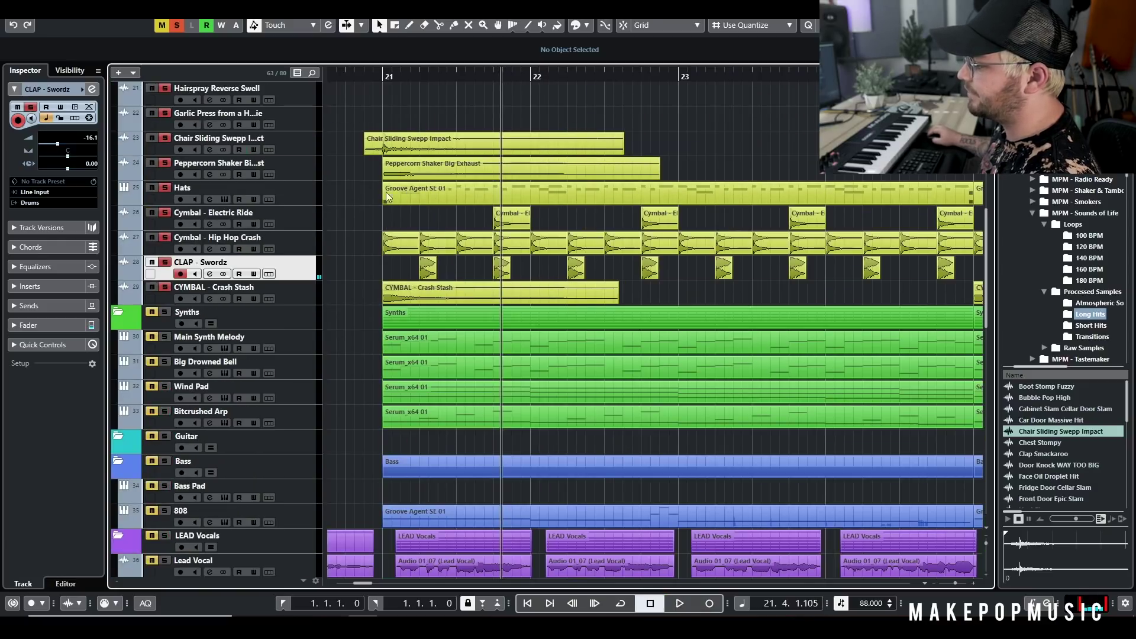
{"action": "left_click_drag", "start_coordinate": [355, 78], "coordinate": [429, 190]}
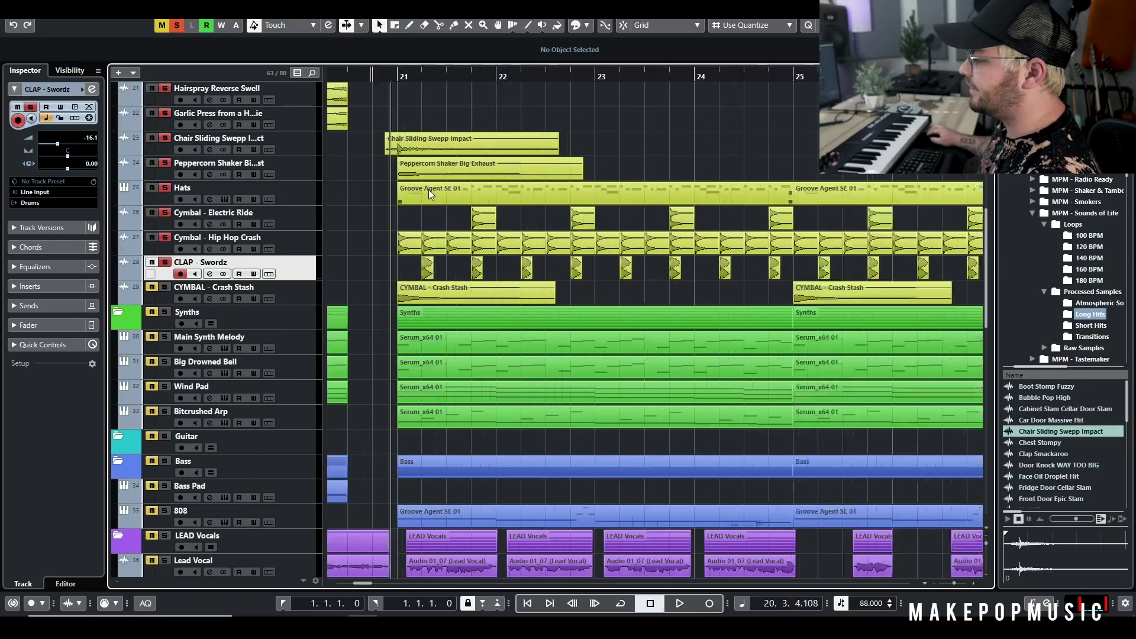
{"action": "scroll", "coordinate": [554, 204], "scroll_direction": "up", "scroll_amount": 8}
{"action": "scroll", "coordinate": [680, 269], "scroll_direction": "up", "scroll_amount": 4}
{"action": "key", "text": "space"}
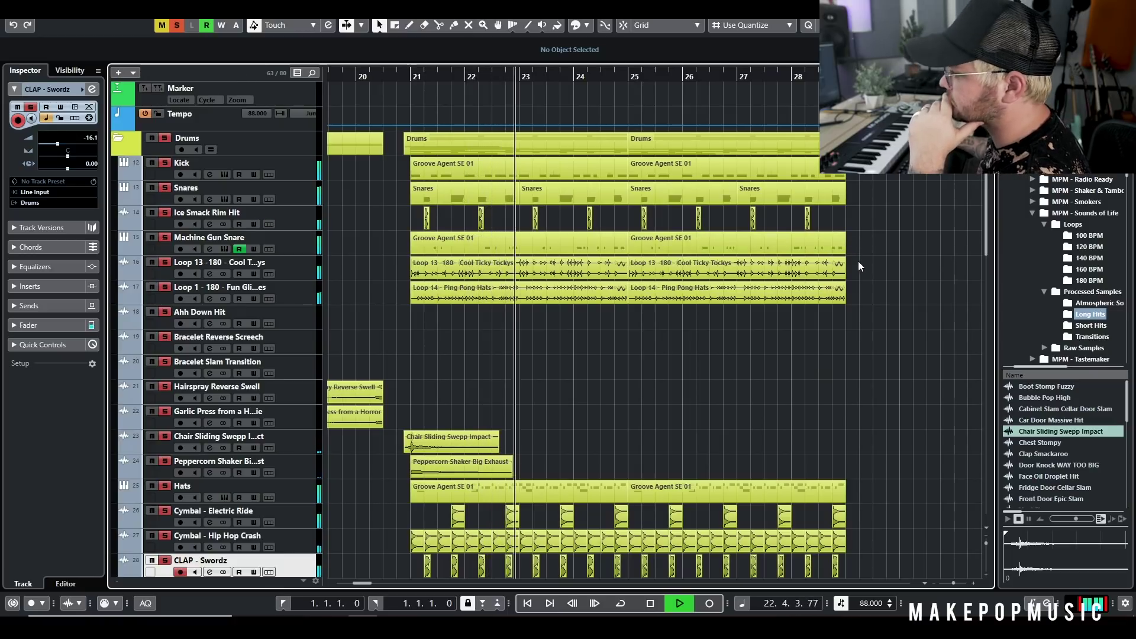
{"action": "scroll", "coordinate": [875, 242], "scroll_direction": "down", "scroll_amount": 4}
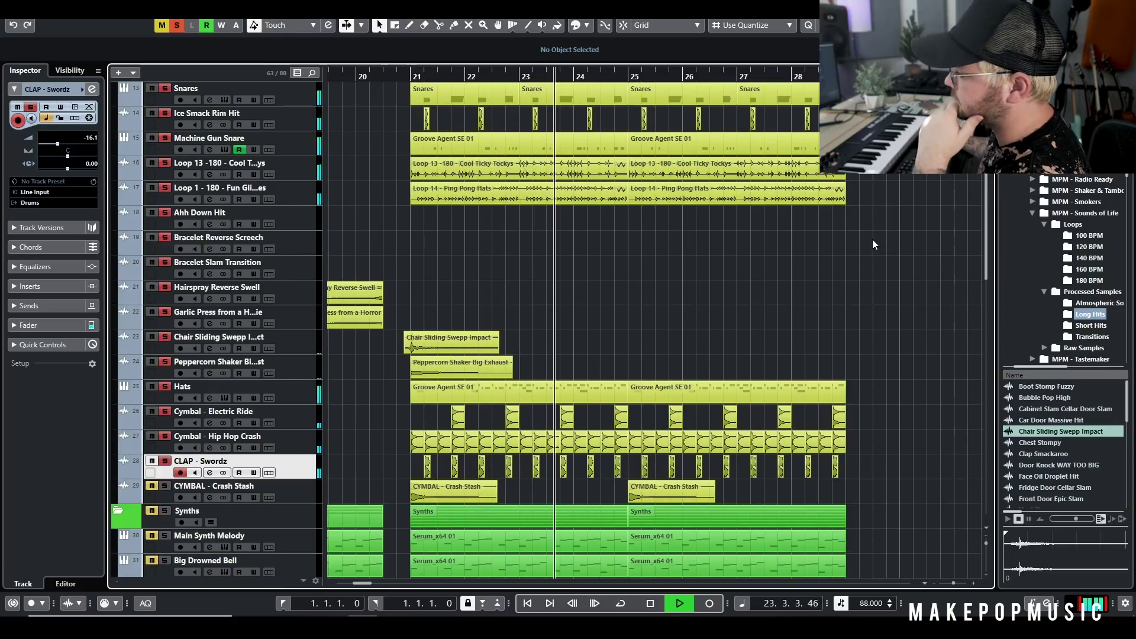
{"action": "scroll", "coordinate": [872, 239], "scroll_direction": "down", "scroll_amount": 8}
{"action": "scroll", "coordinate": [879, 238], "scroll_direction": "down", "scroll_amount": 4}
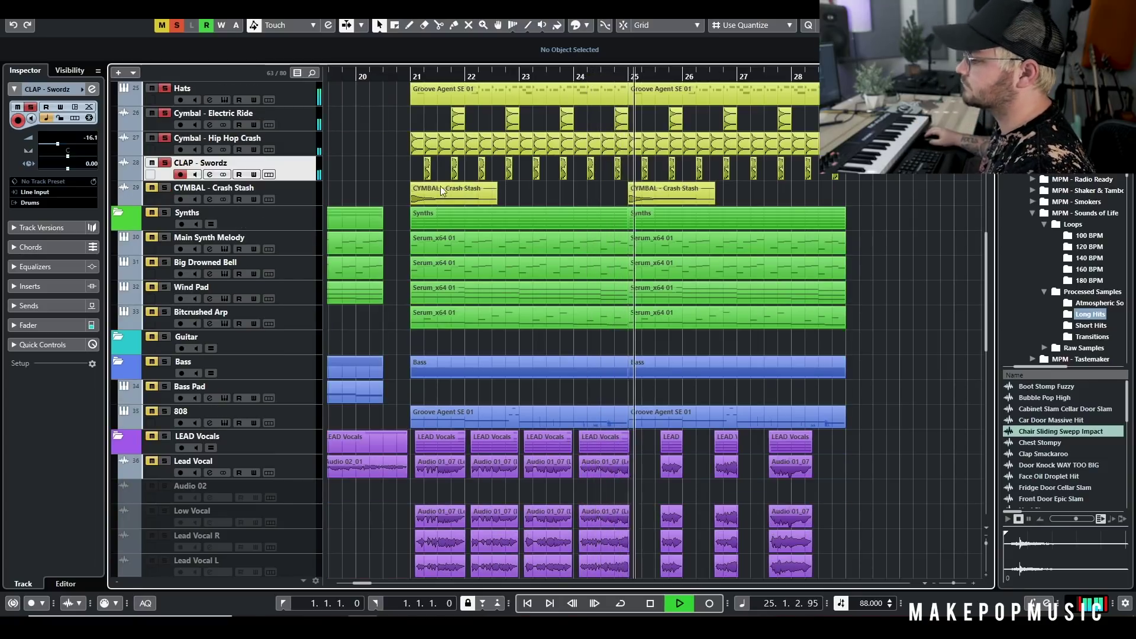
{"action": "key", "text": "space"}
- Add CYMBAL - Crash Stash to the soloed drums, audition them from just before bar 21, and clear all solos
{"action": "left_click", "coordinate": [406, 78]}
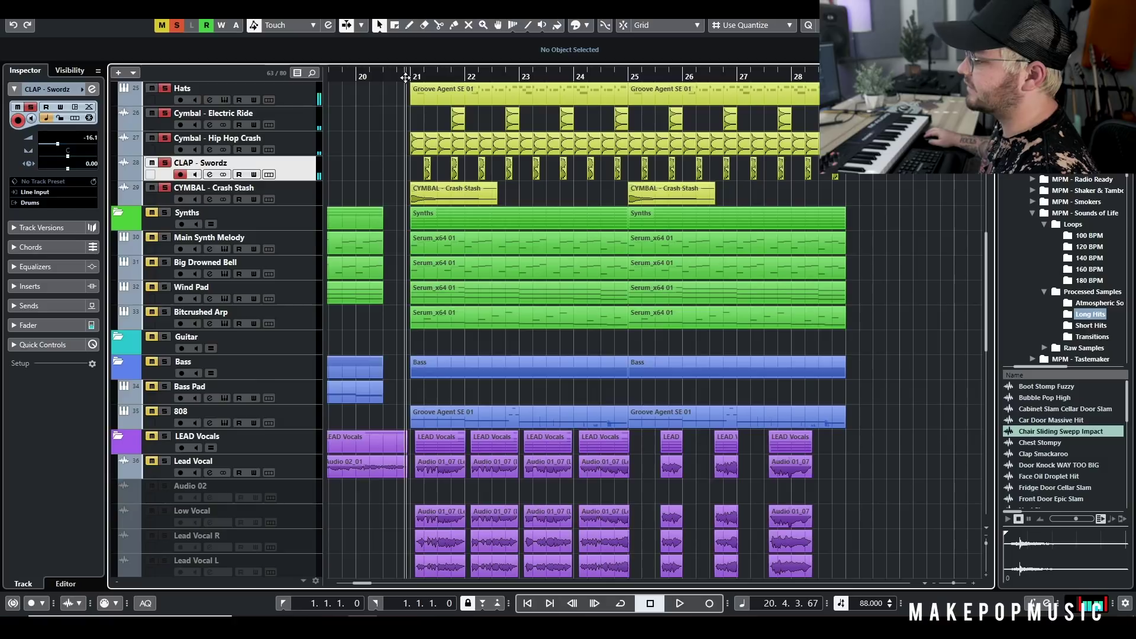
{"action": "left_click", "coordinate": [291, 190]}
{"action": "key", "text": "space"}
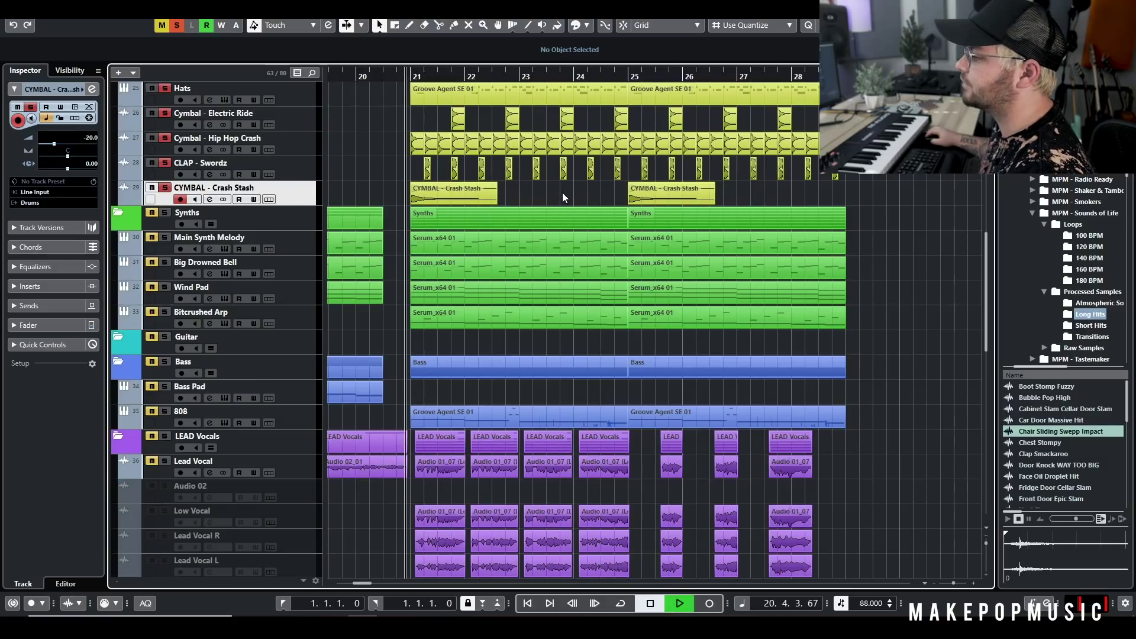
{"action": "scroll", "coordinate": [541, 191], "scroll_direction": "up", "scroll_amount": 5}
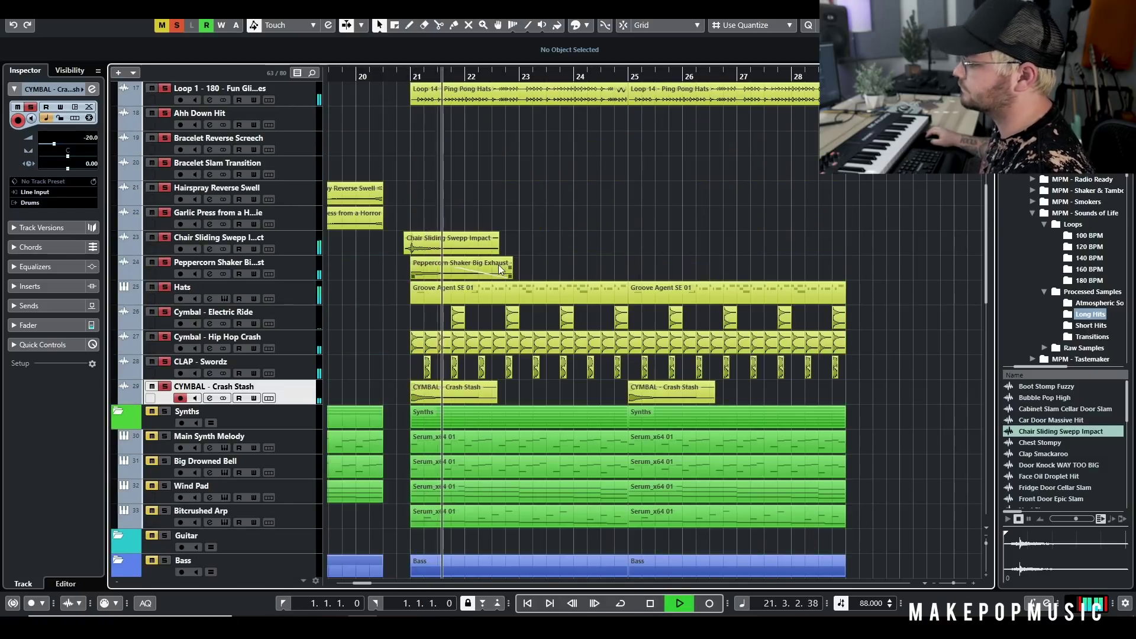
{"action": "key", "text": "space"}
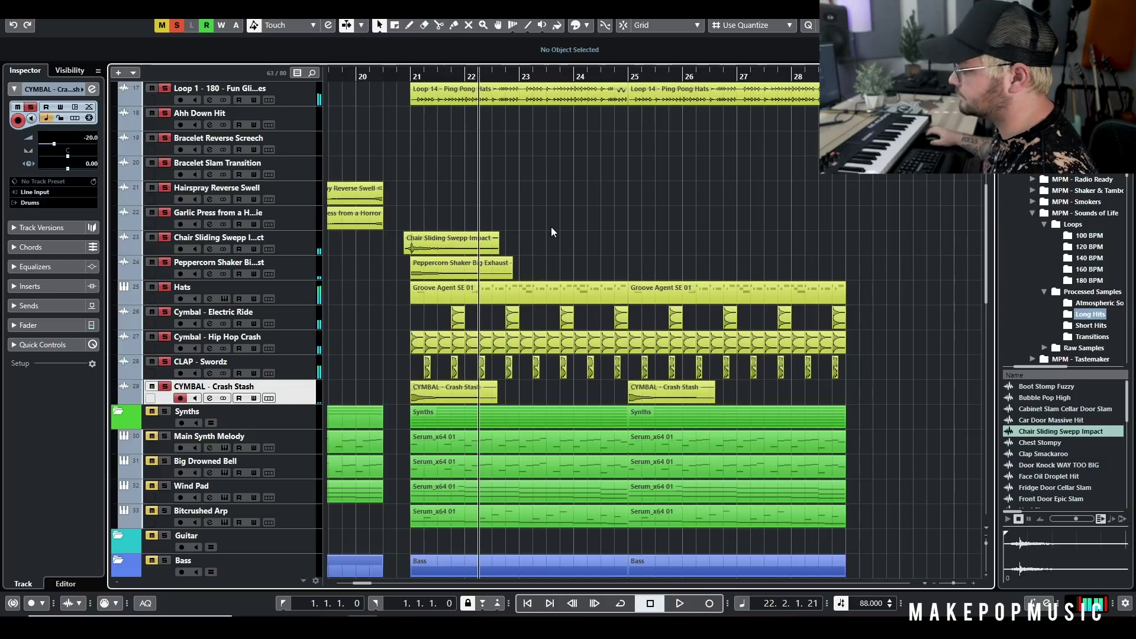
{"action": "left_click", "coordinate": [176, 26]}
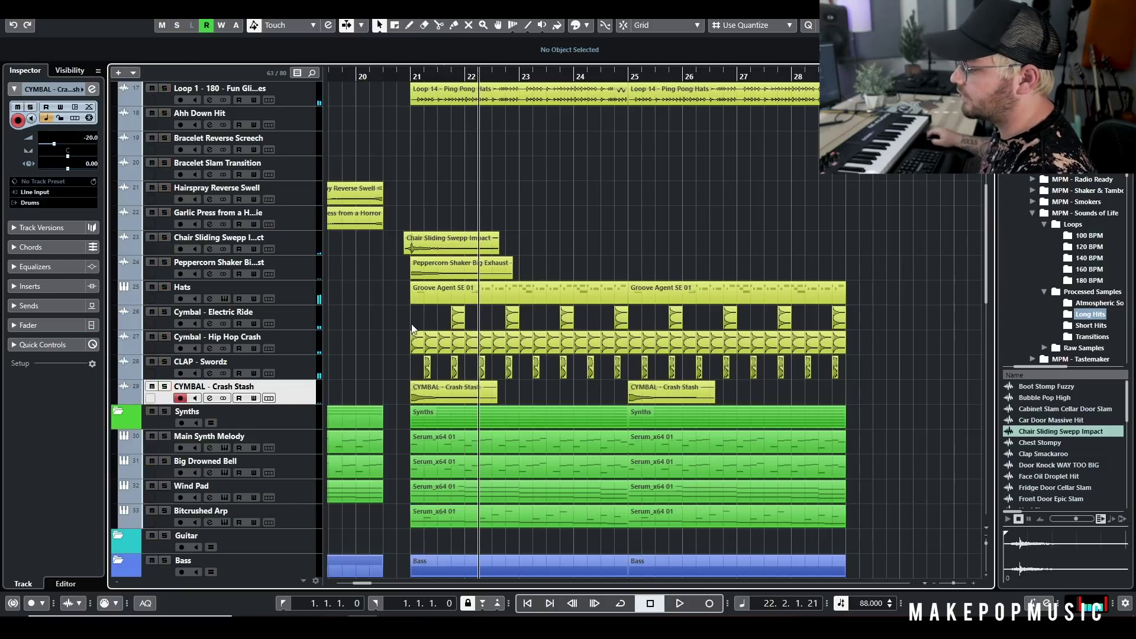
- Show the hidden 80s Synth, Hell Bells and Organ Pad tracks and enable the 80s Synth track
{"action": "scroll", "coordinate": [410, 313], "scroll_direction": "down", "scroll_amount": 5}
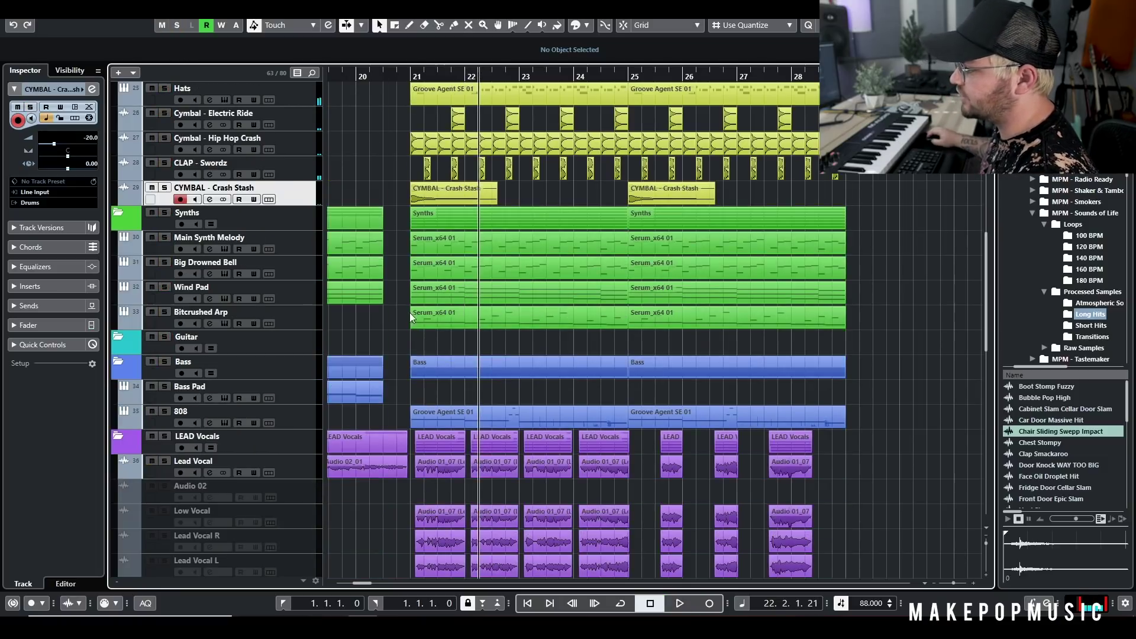
{"action": "left_click", "coordinate": [54, 76]}
{"action": "scroll", "coordinate": [66, 391], "scroll_direction": "down", "scroll_amount": 2}
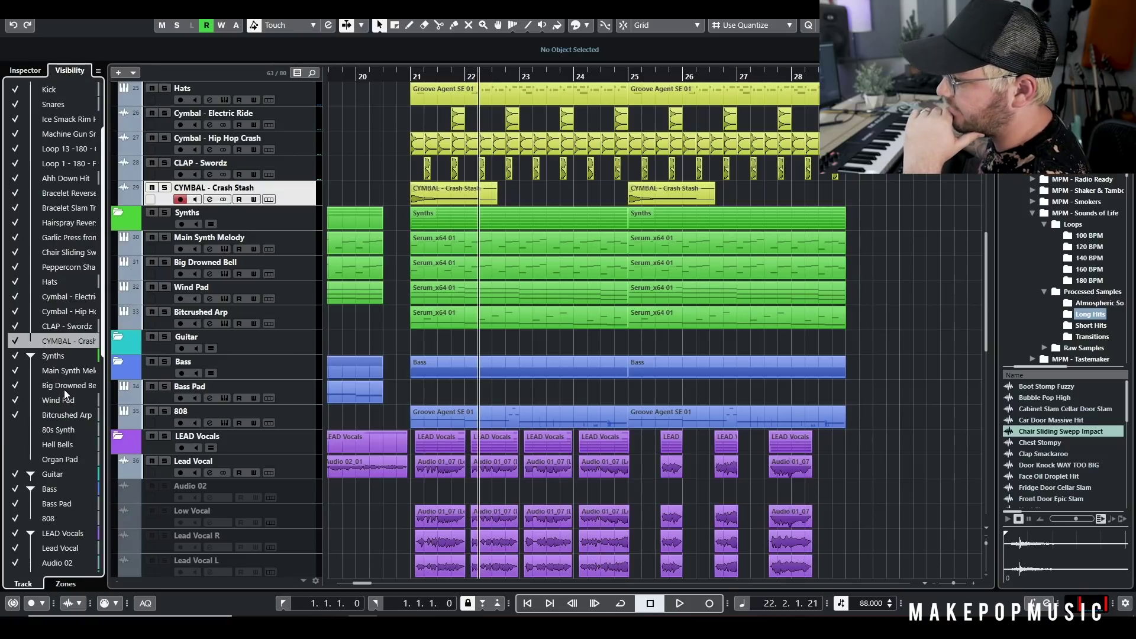
{"action": "left_click_drag", "start_coordinate": [15, 430], "coordinate": [15, 459]}
{"action": "right_click", "coordinate": [296, 350]}
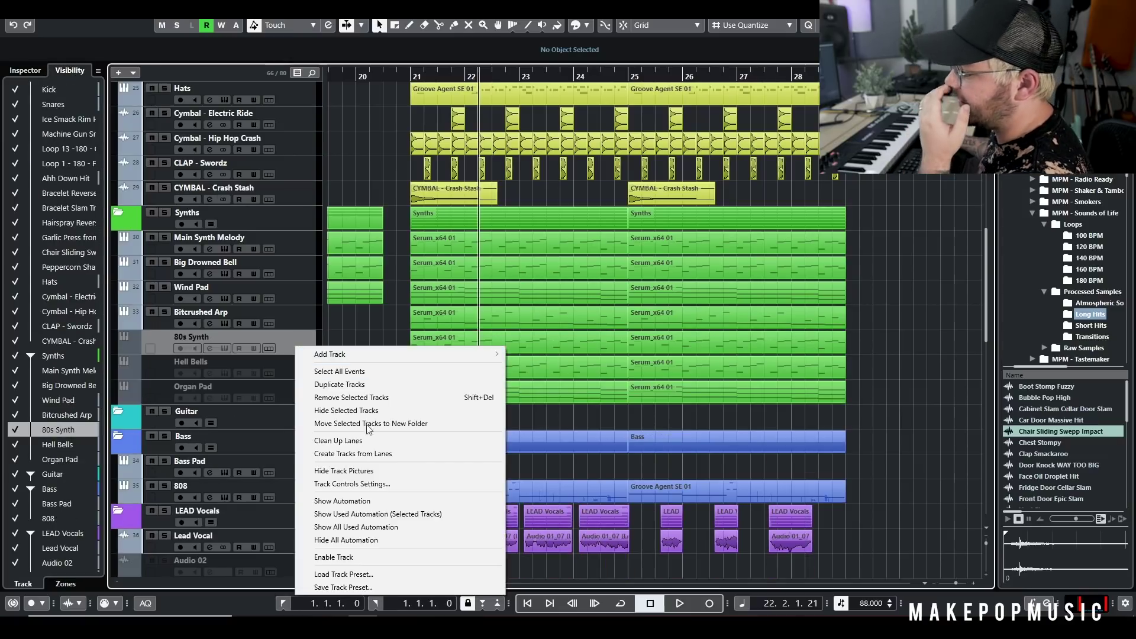
{"action": "left_click", "coordinate": [373, 557]}
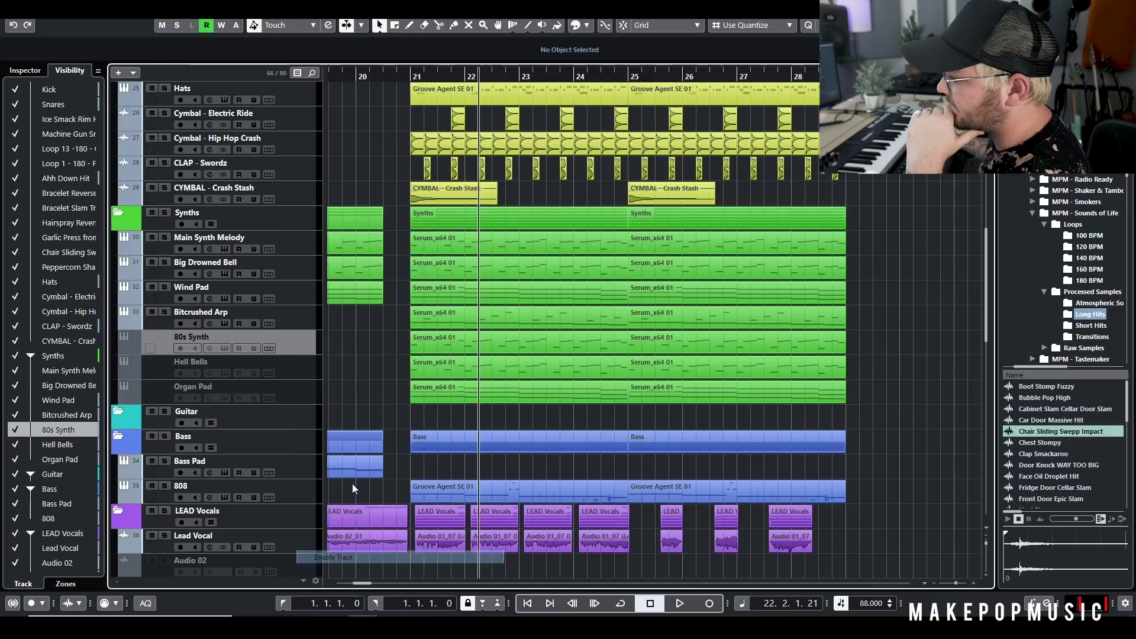
- Solo the 80s Synth, open its Serum instrument, and audition it from just before bar 21 while viewing its effects page
{"action": "left_click", "coordinate": [408, 142]}
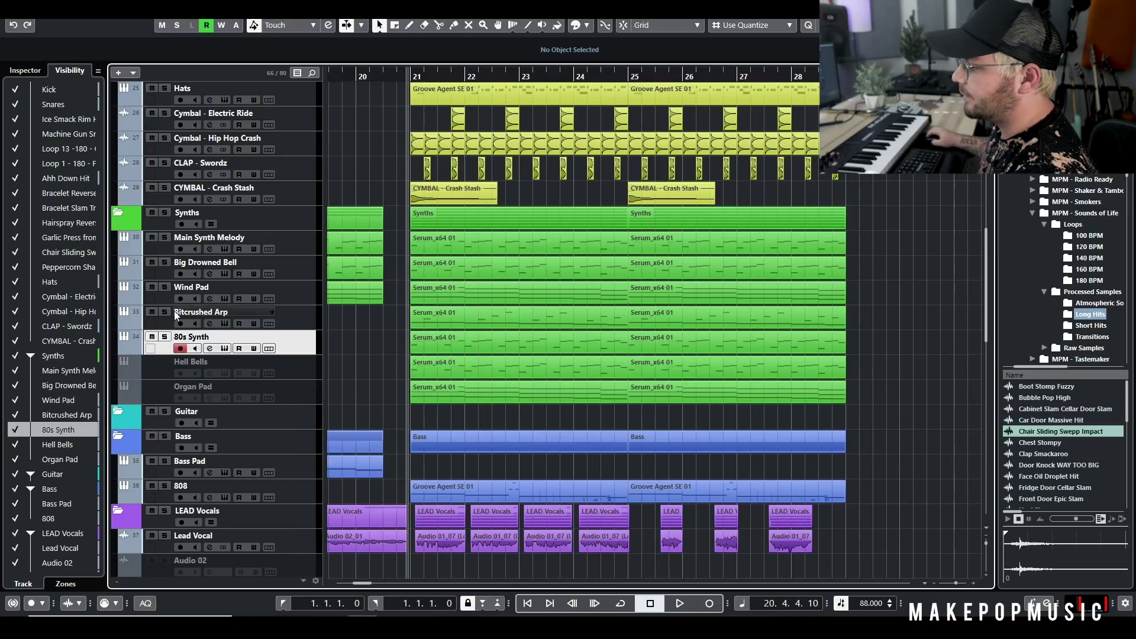
{"action": "left_click", "coordinate": [165, 338]}
{"action": "left_click", "coordinate": [225, 349]}
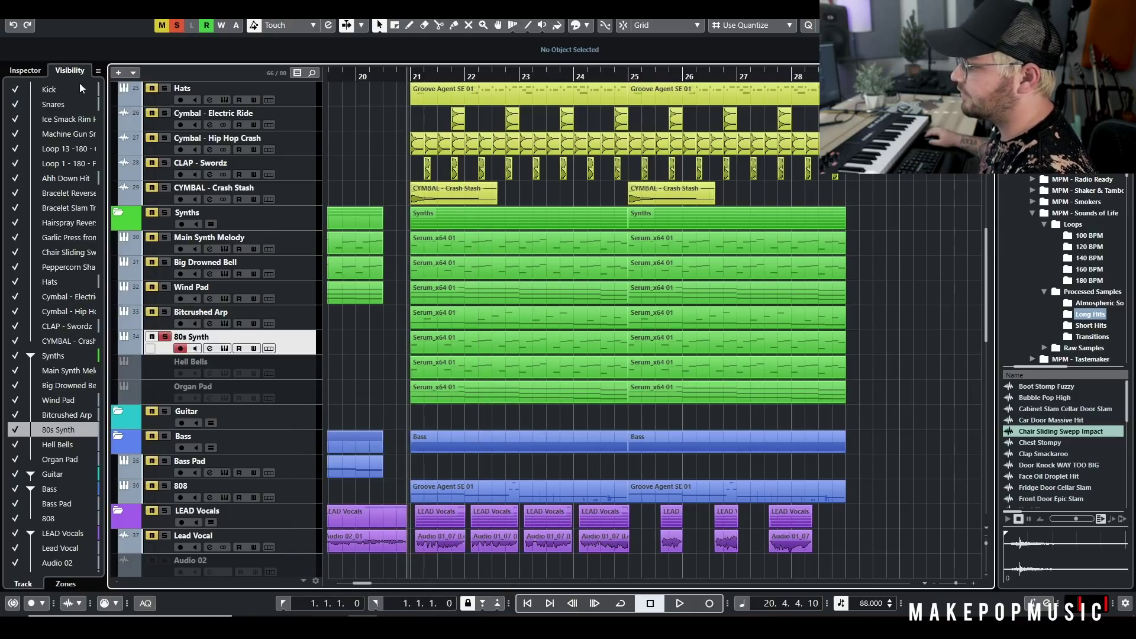
{"action": "left_click", "coordinate": [30, 72]}
{"action": "left_click_drag", "start_coordinate": [542, 83], "coordinate": [532, 173]}
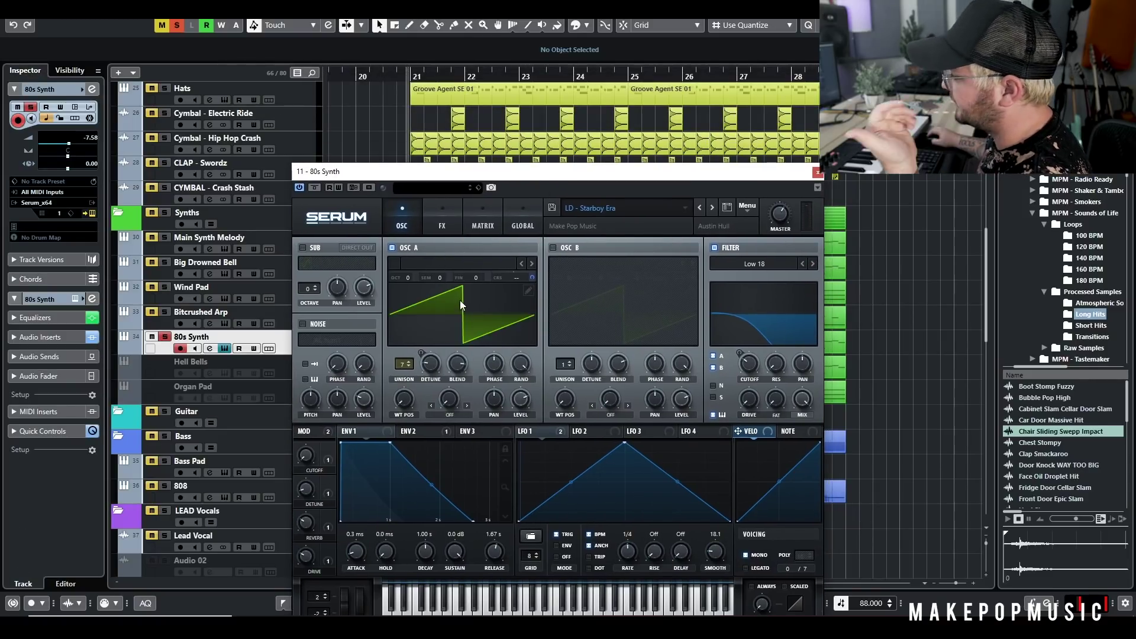
{"action": "key", "text": "space"}
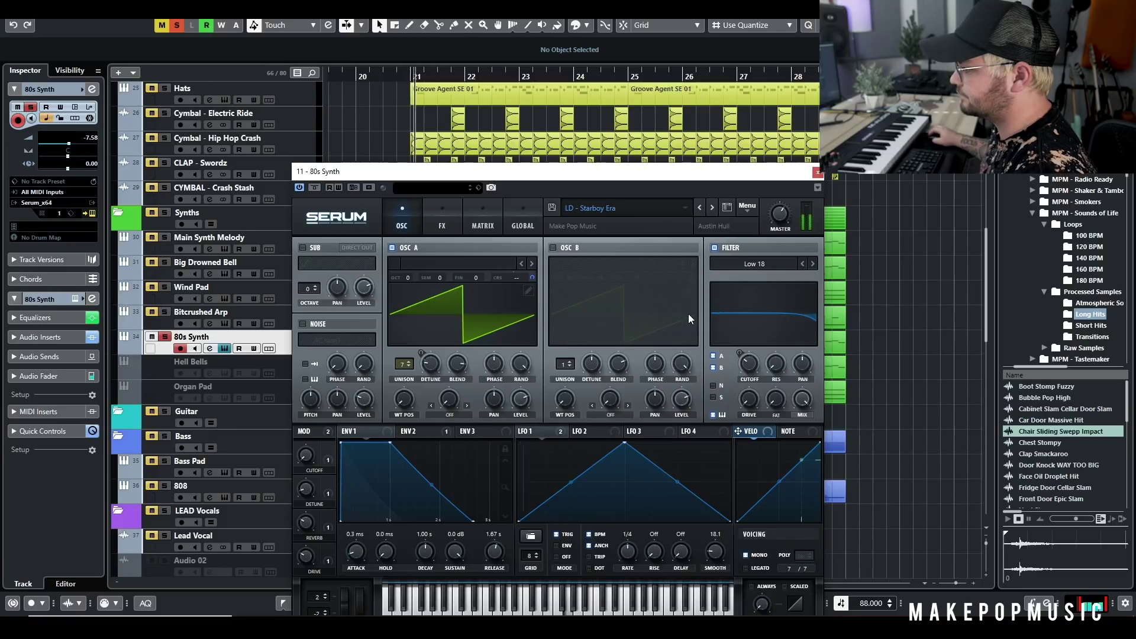
{"action": "left_click", "coordinate": [442, 216]}
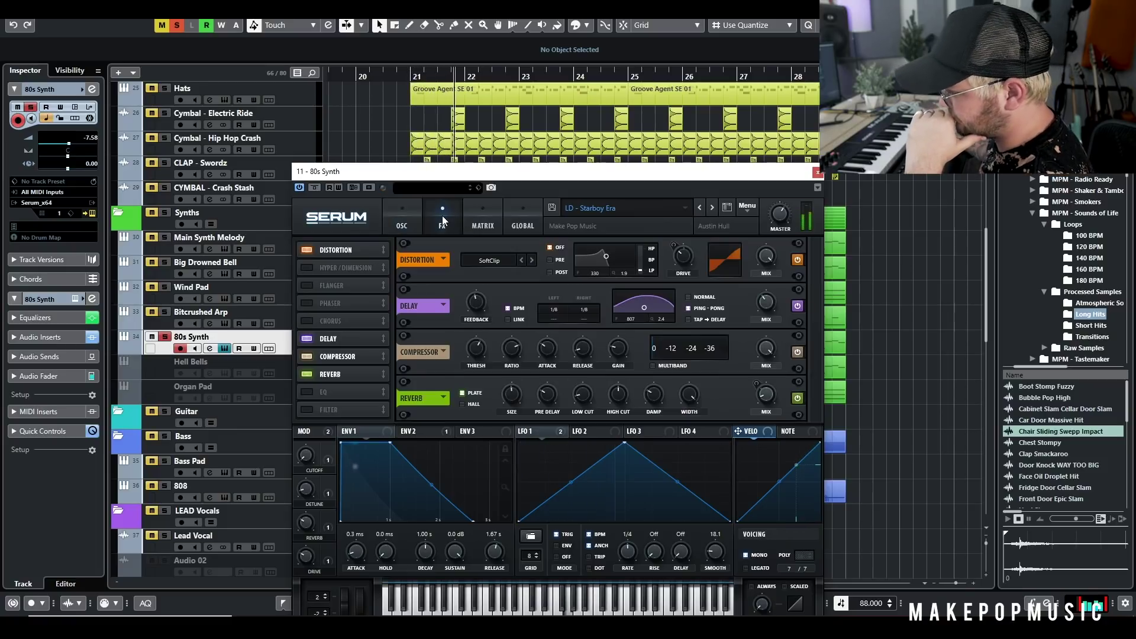
- Solo the other enabled synths with the 80s Synth, close Serum, and clear all solos to hear the full mix
{"action": "left_click_drag", "start_coordinate": [164, 311], "coordinate": [164, 237]}
{"action": "left_click", "coordinate": [817, 172]}
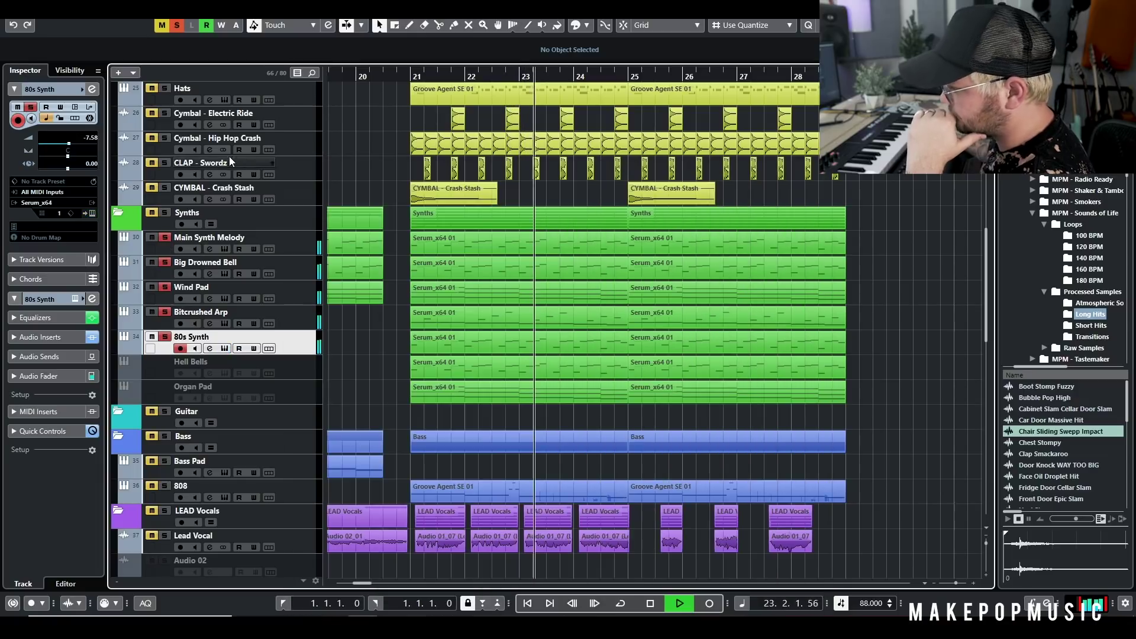
{"action": "left_click", "coordinate": [176, 25]}
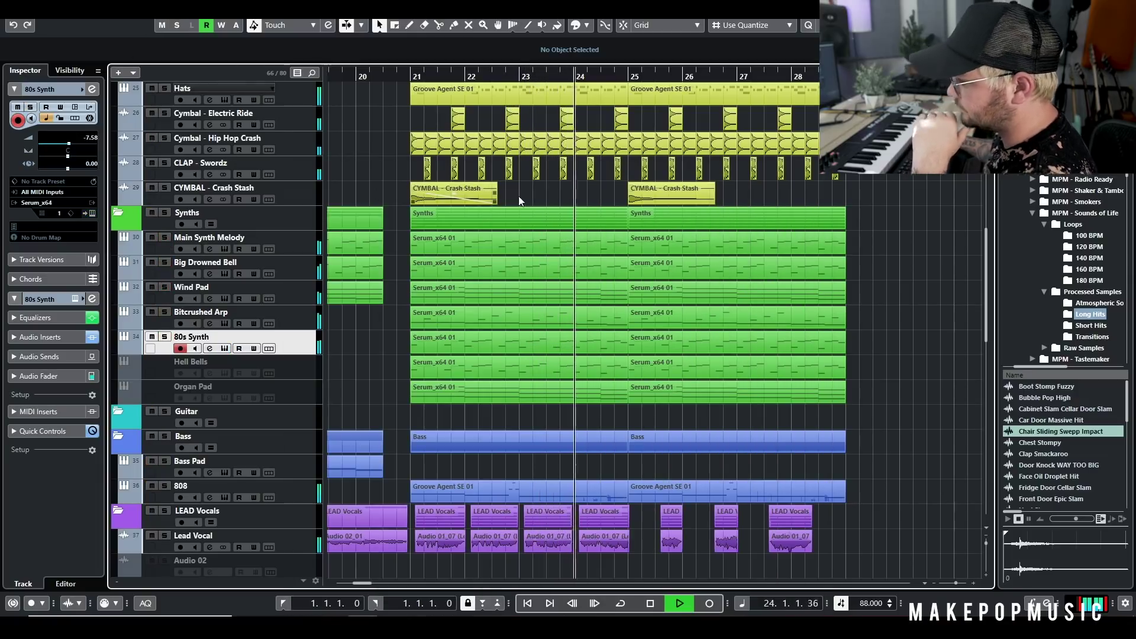
- Stop playback and enable the disabled Hell Bells track
{"action": "key", "text": "space"}
{"action": "scroll", "coordinate": [495, 342], "scroll_direction": "up", "scroll_amount": 4}
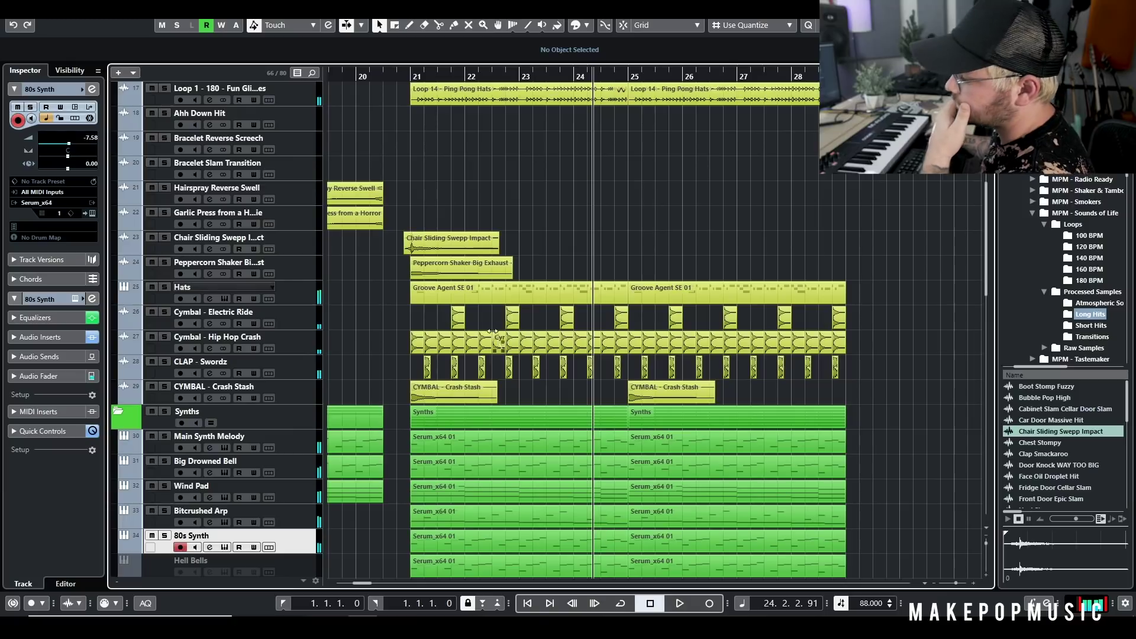
{"action": "scroll", "coordinate": [497, 281], "scroll_direction": "down", "scroll_amount": 8}
{"action": "right_click", "coordinate": [285, 176]}
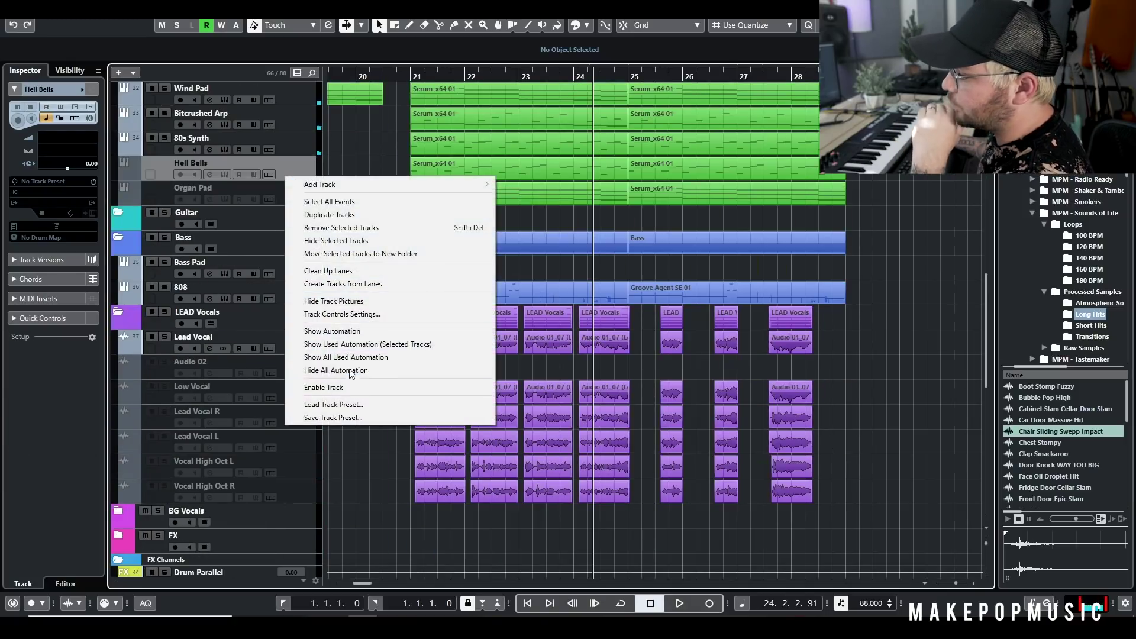
{"action": "left_click", "coordinate": [357, 389]}
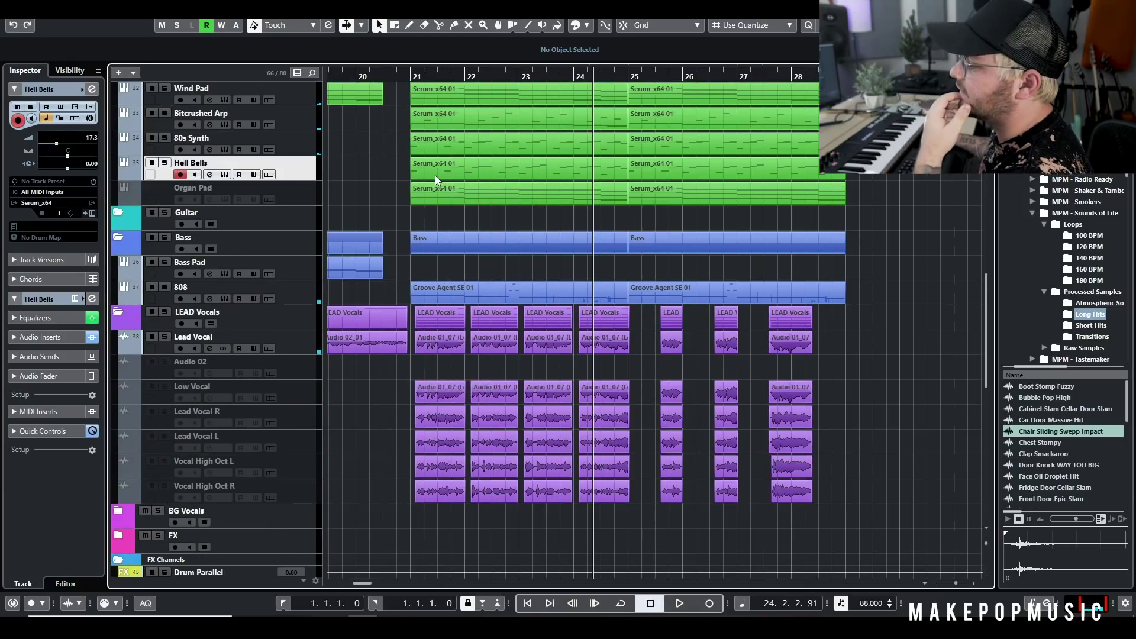
- Solo Hell Bells, set the playhead just before bar 21, and open the track's Serum instrument clear of the track list
{"action": "left_click", "coordinate": [165, 163]}
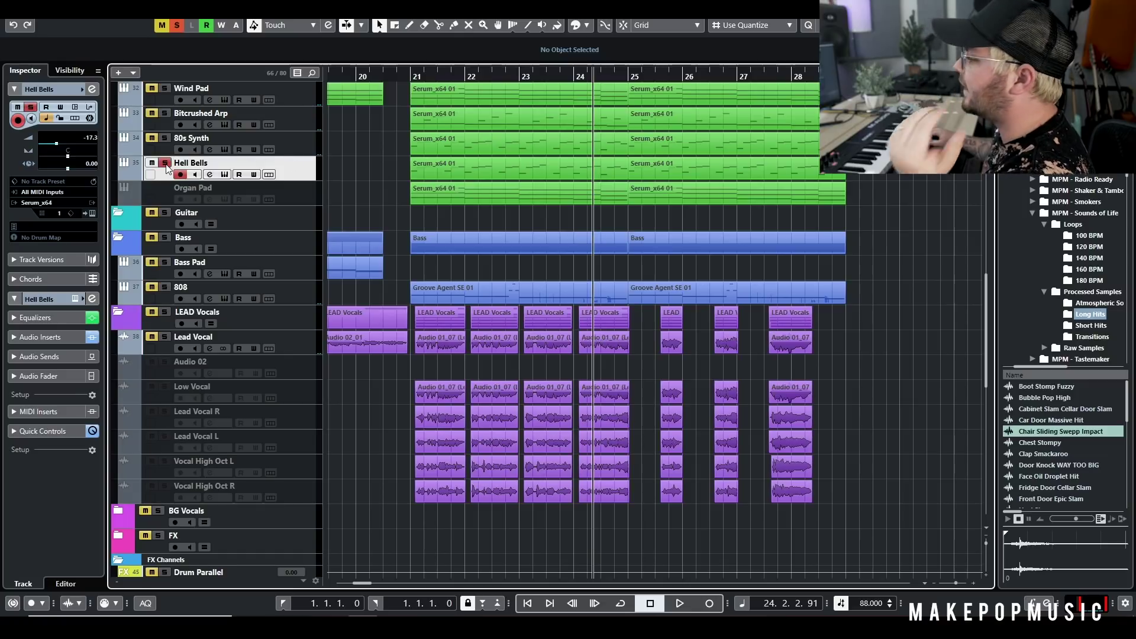
{"action": "left_click", "coordinate": [414, 78]}
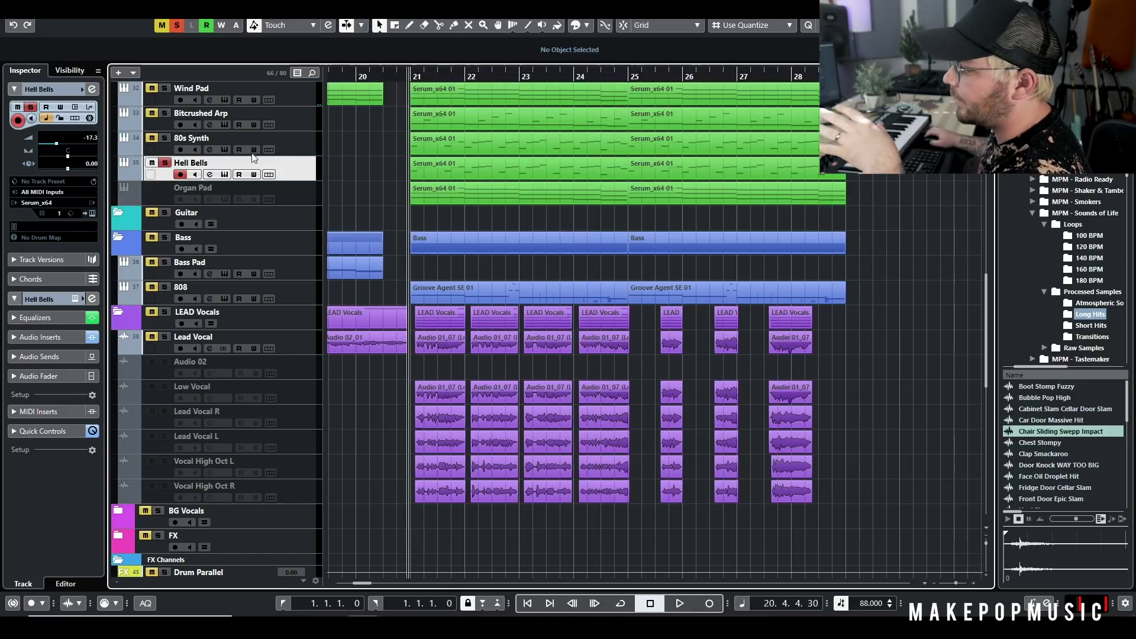
{"action": "left_click", "coordinate": [225, 175]}
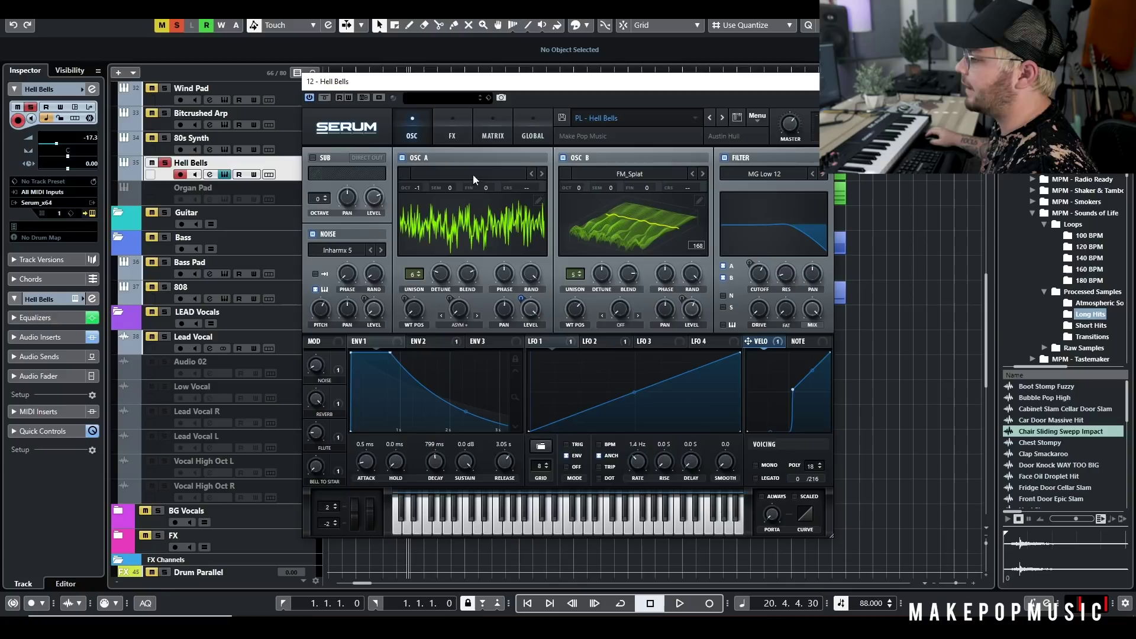
{"action": "left_click_drag", "start_coordinate": [504, 93], "coordinate": [623, 84]}
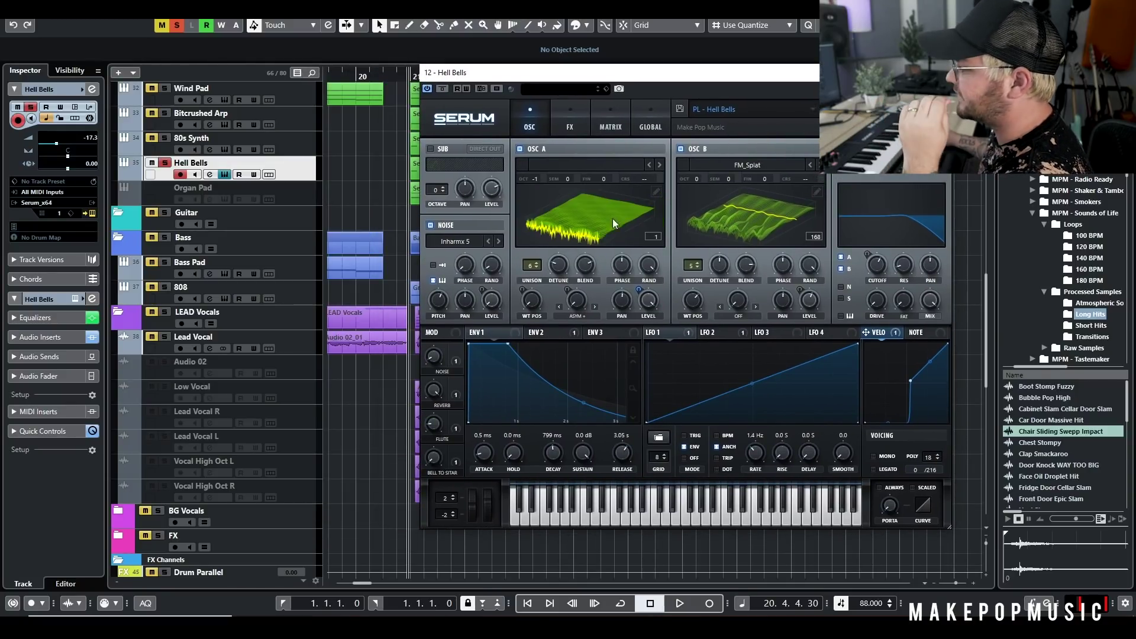
- Examine the Hell Bells oscillator displays and the FP_Inharms noise samples, and audition the patch
{"action": "left_click", "coordinate": [723, 212]}
{"action": "left_click", "coordinate": [574, 218]}
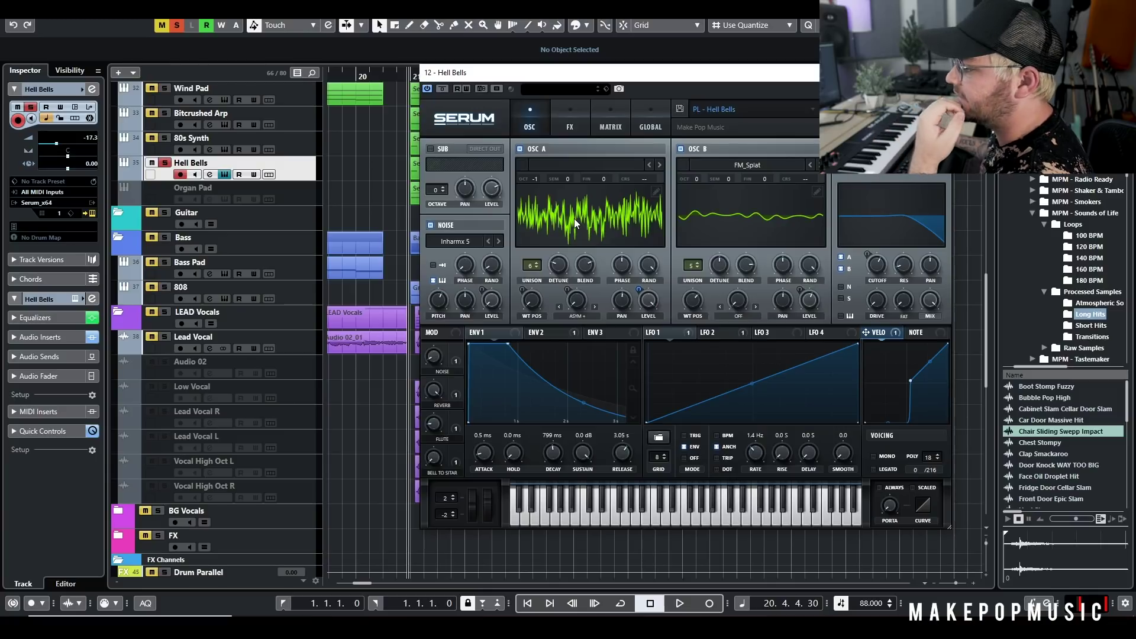
{"action": "left_click", "coordinate": [469, 243]}
{"action": "mouse_move", "coordinate": [468, 296]}
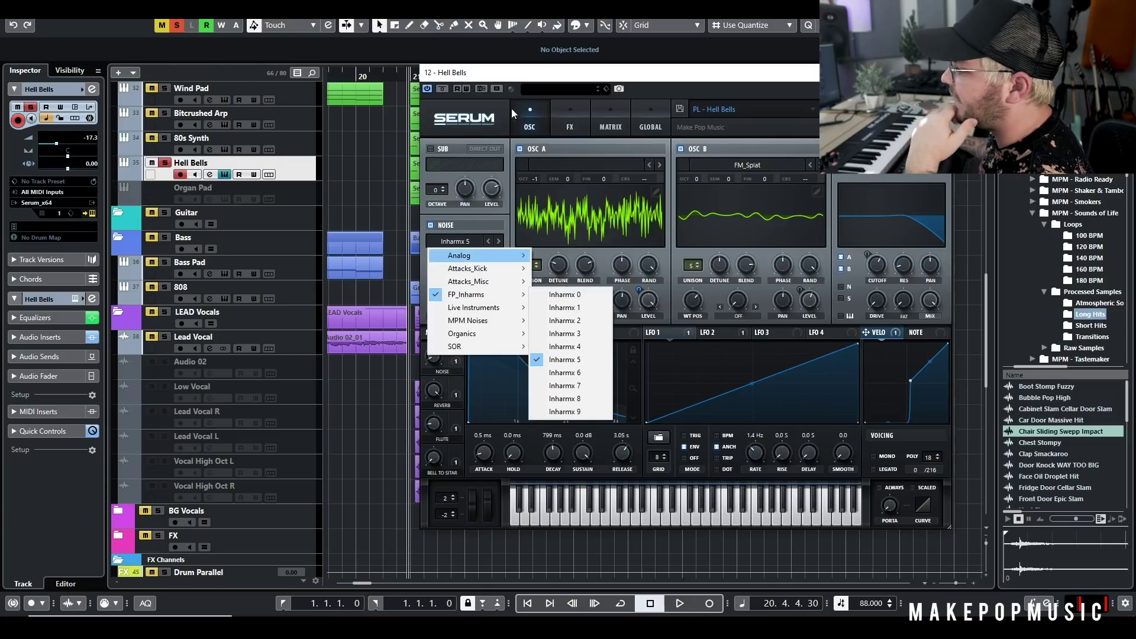
{"action": "left_click", "coordinate": [510, 123]}
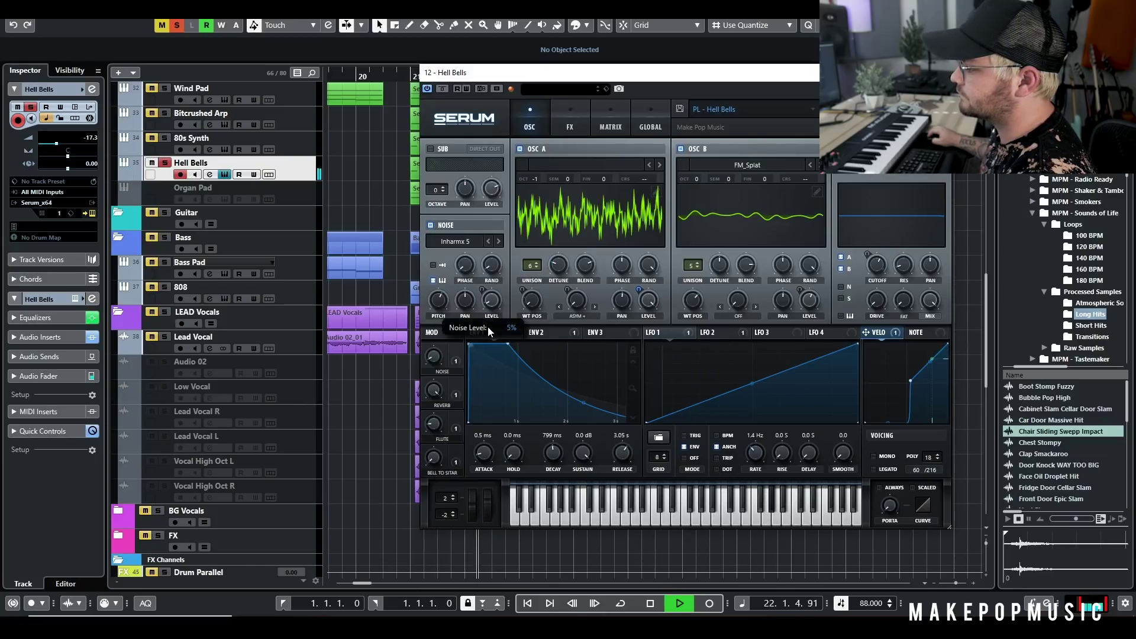
{"action": "key", "text": "space"}
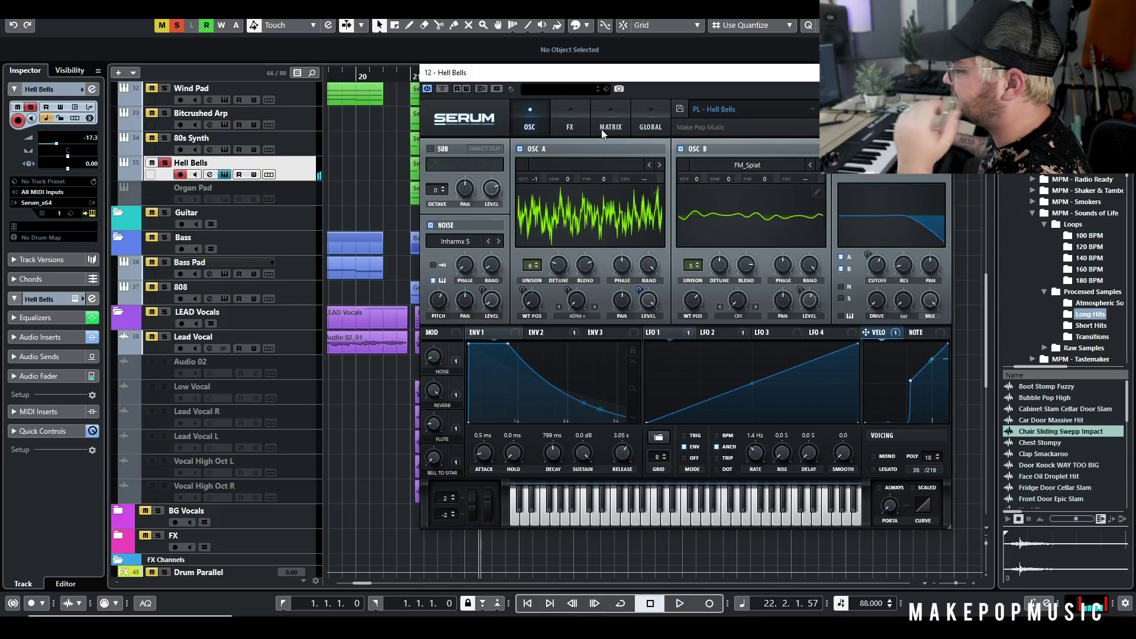
- Inspect the OSC A wavetable in 3D and 2D along with its unison setting and the OSC B waveform
{"action": "left_click", "coordinate": [537, 225]}
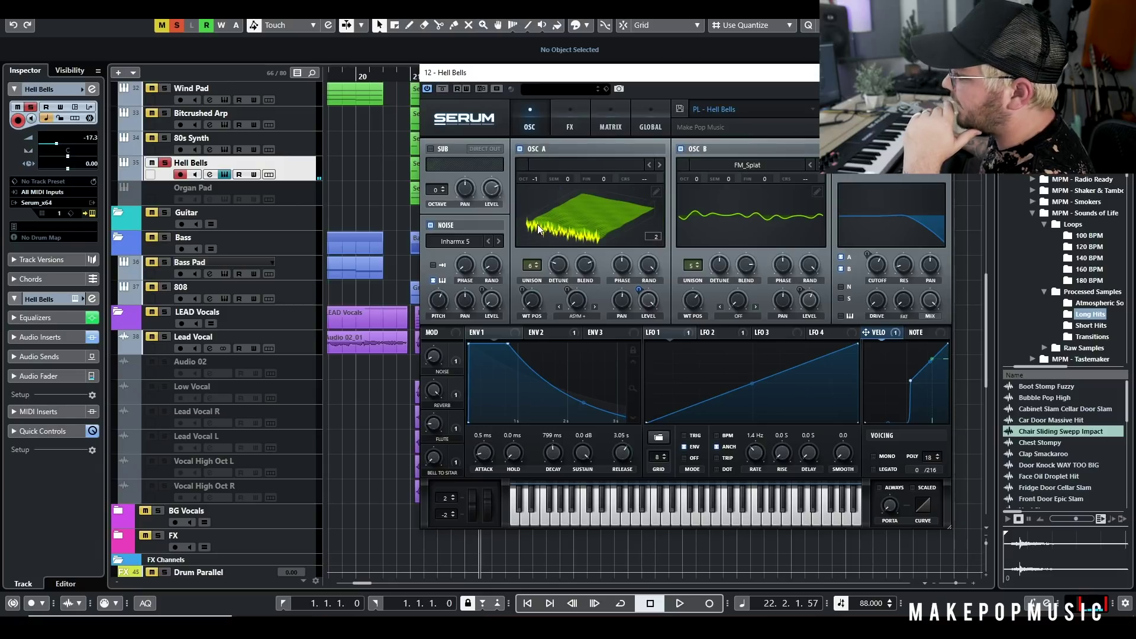
{"action": "left_click", "coordinate": [581, 220]}
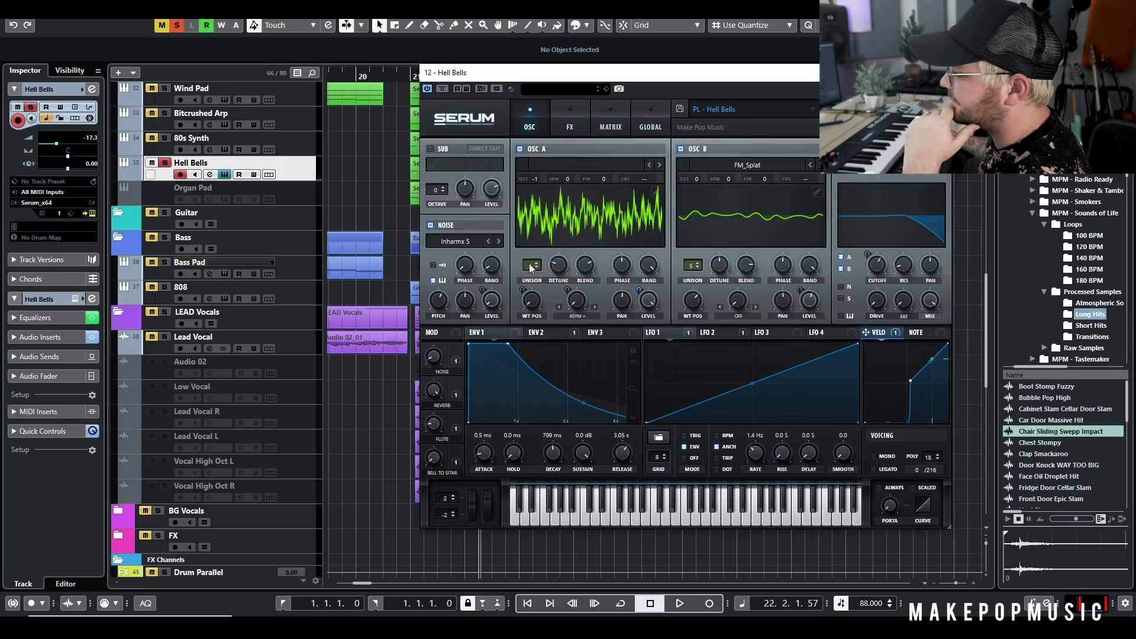
{"action": "scroll", "coordinate": [532, 266], "scroll_direction": "up", "scroll_amount": 5}
{"action": "scroll", "coordinate": [558, 264], "scroll_direction": "up", "scroll_amount": 3}
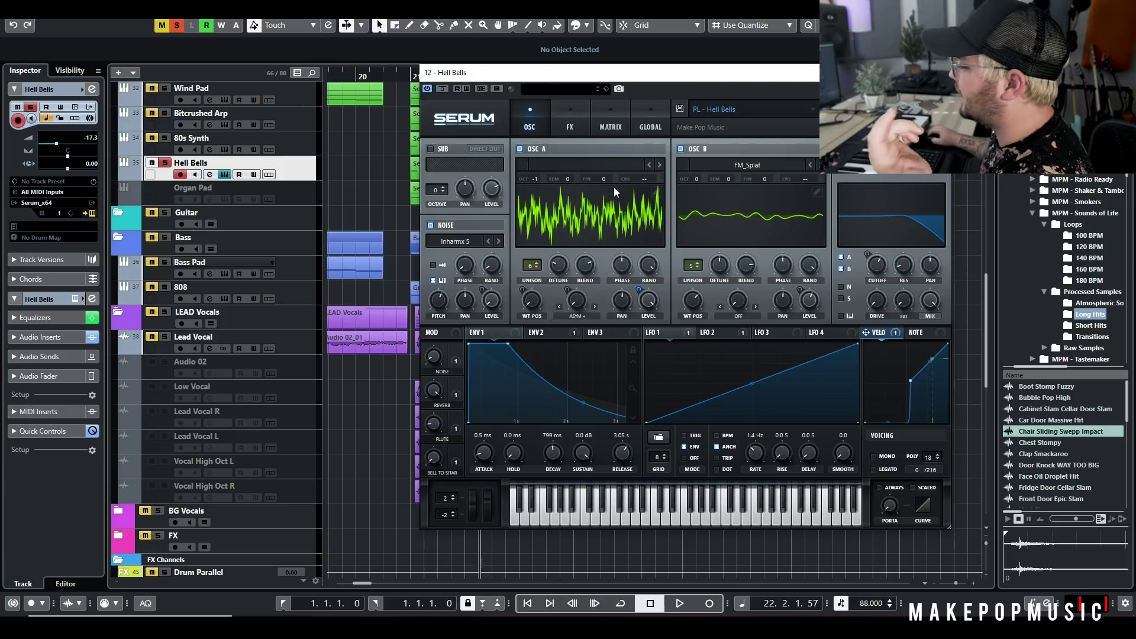
{"action": "left_click", "coordinate": [740, 211]}
{"action": "left_click", "coordinate": [736, 208]}
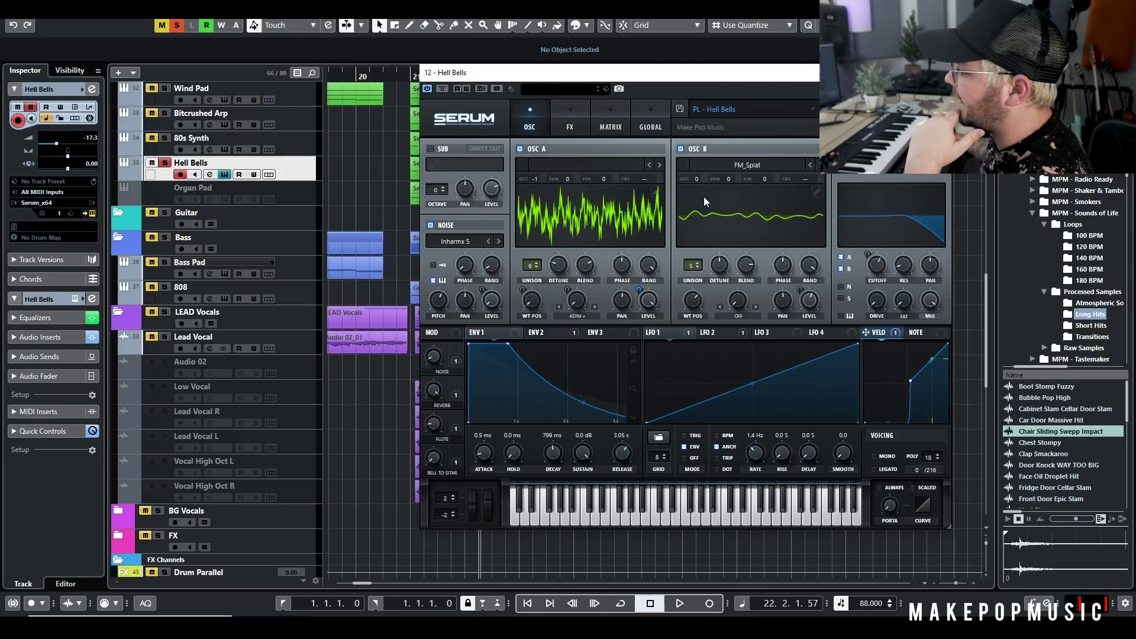
- Compare OSC A and OSC B during playback by switching them off in turn, leaving both enabled, and stop playback
{"action": "left_click", "coordinate": [681, 149]}
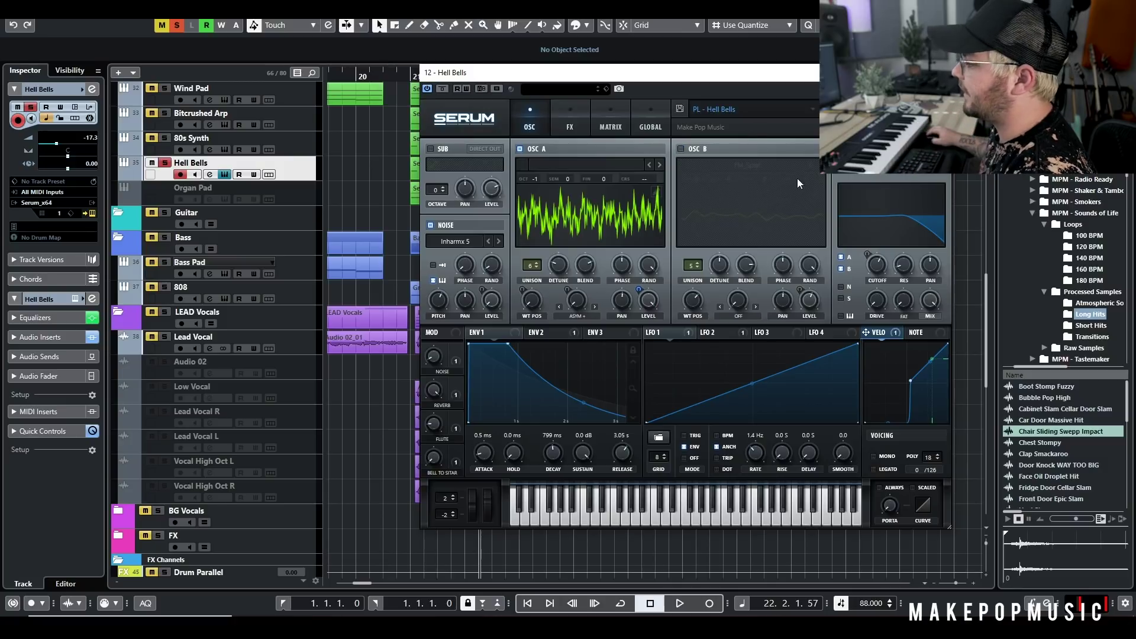
{"action": "left_click", "coordinate": [520, 148]}
{"action": "left_click", "coordinate": [681, 148]}
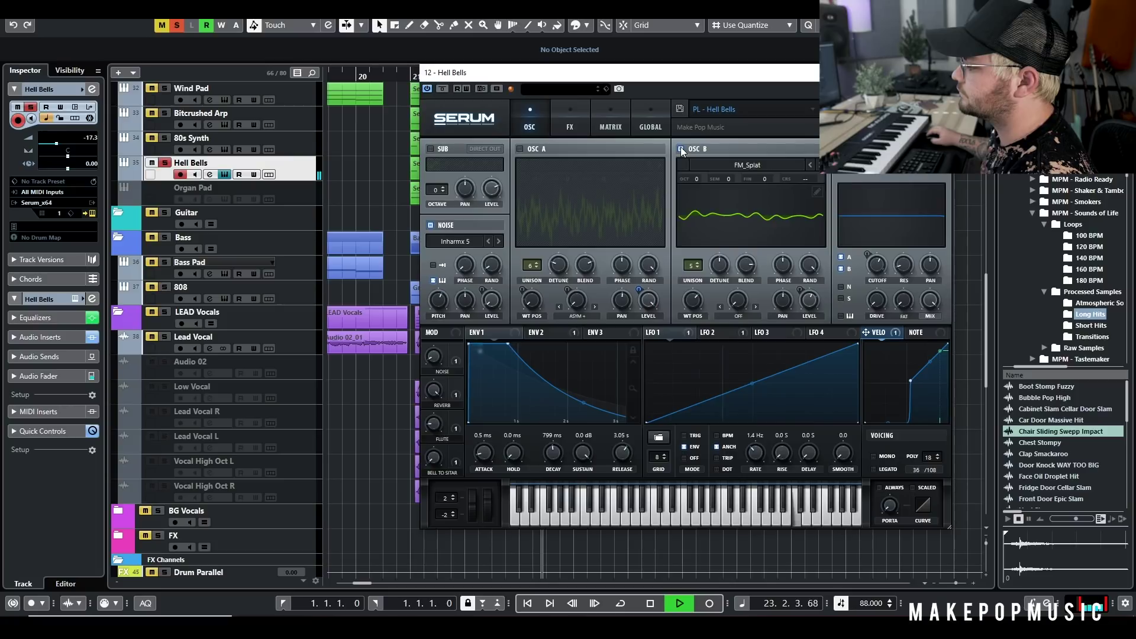
{"action": "left_click", "coordinate": [681, 148]}
{"action": "left_click", "coordinate": [681, 148]}
{"action": "left_click", "coordinate": [520, 149]}
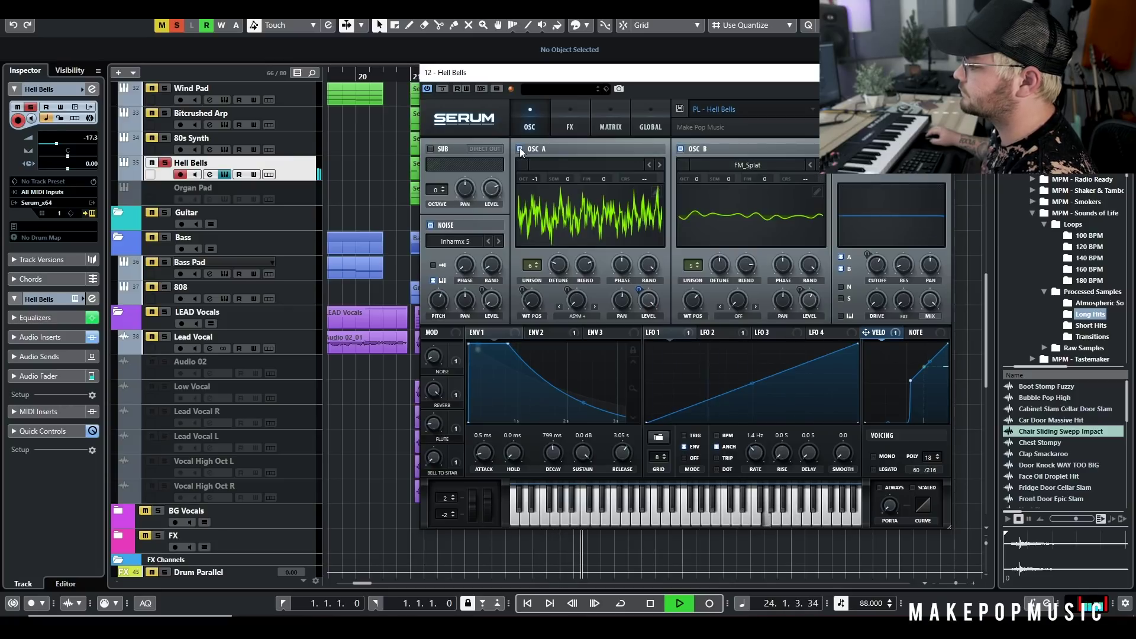
{"action": "key", "text": "space"}
- Audition Hell Bells from just before bar 21 and review its Serum effects page, returning to the oscillator page
{"action": "left_click", "coordinate": [405, 77]}
{"action": "left_click", "coordinate": [571, 124]}
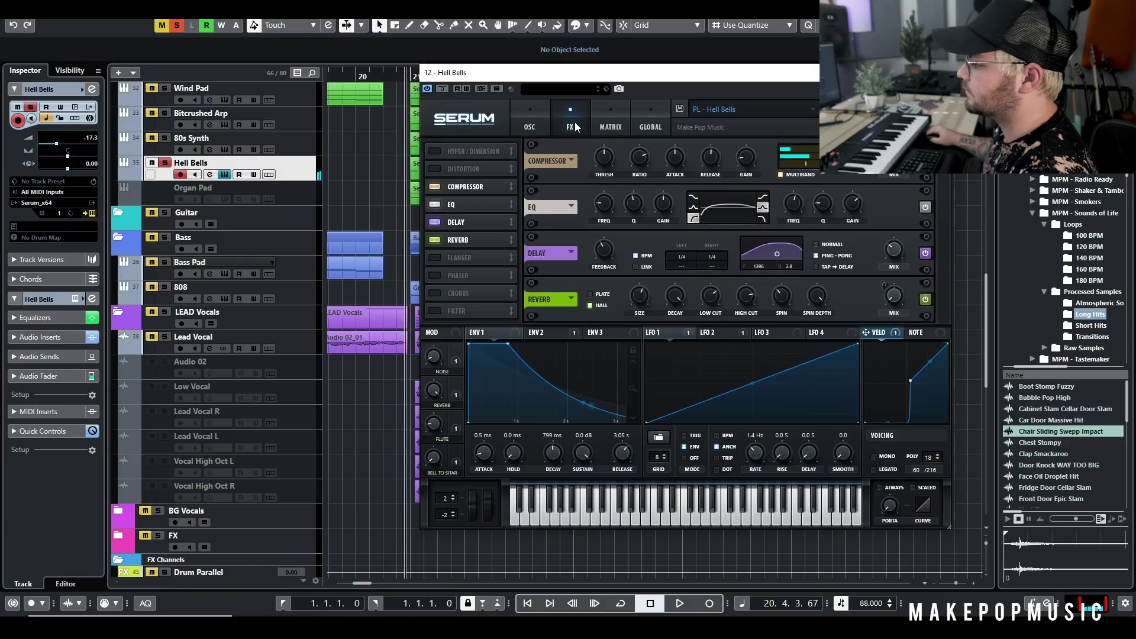
{"action": "left_click", "coordinate": [530, 125]}
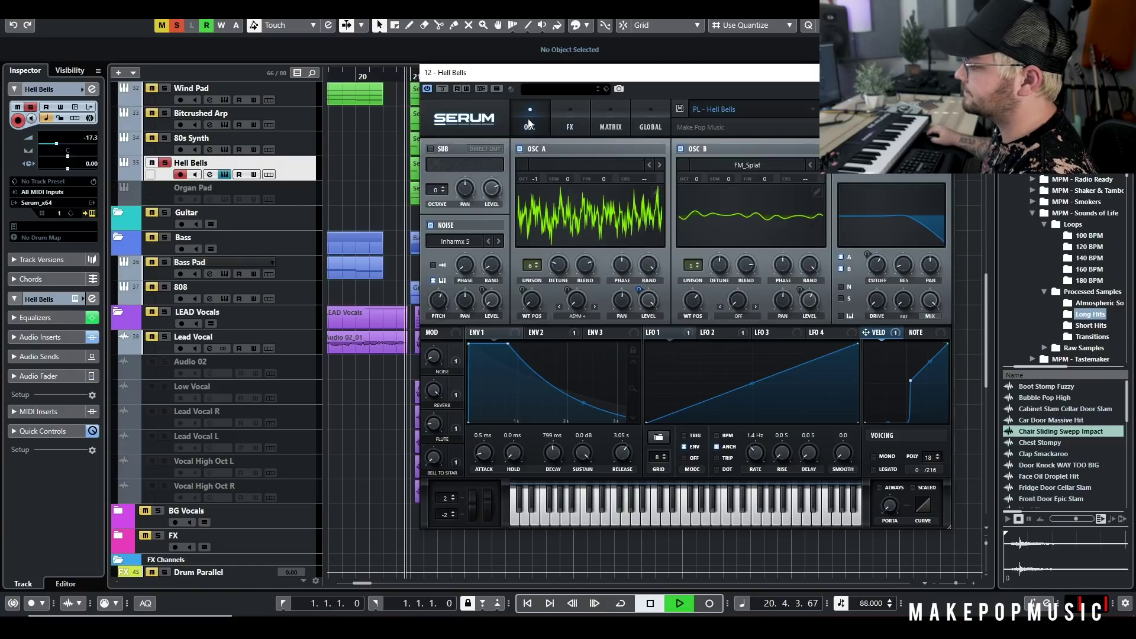
{"action": "key", "text": "space"}
{"action": "left_click", "coordinate": [570, 122]}
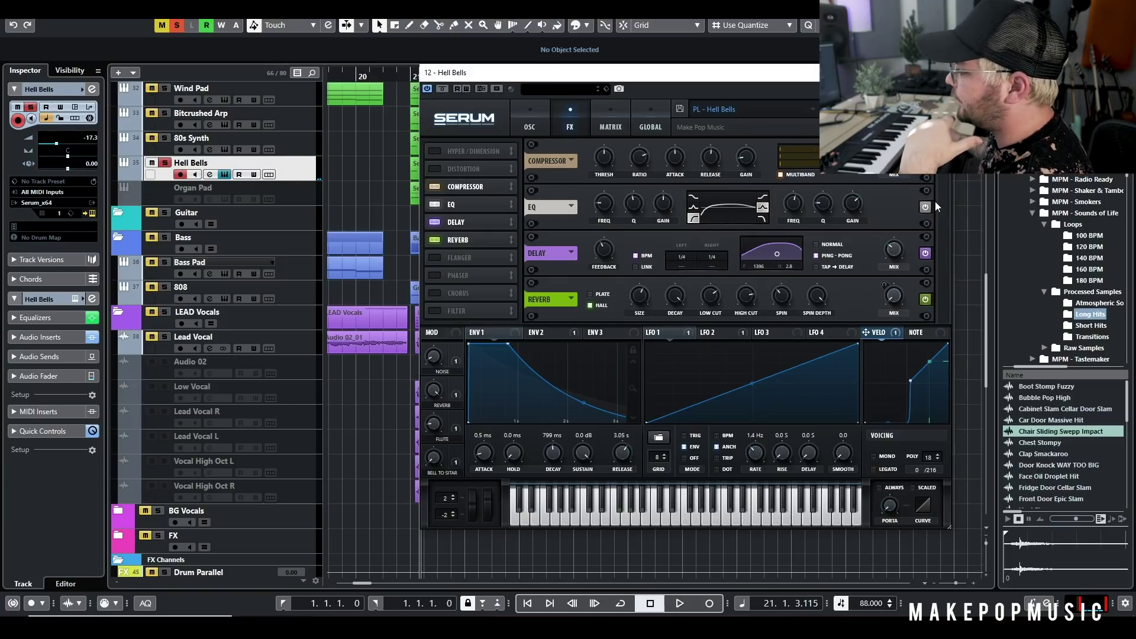
{"action": "left_click", "coordinate": [529, 118]}
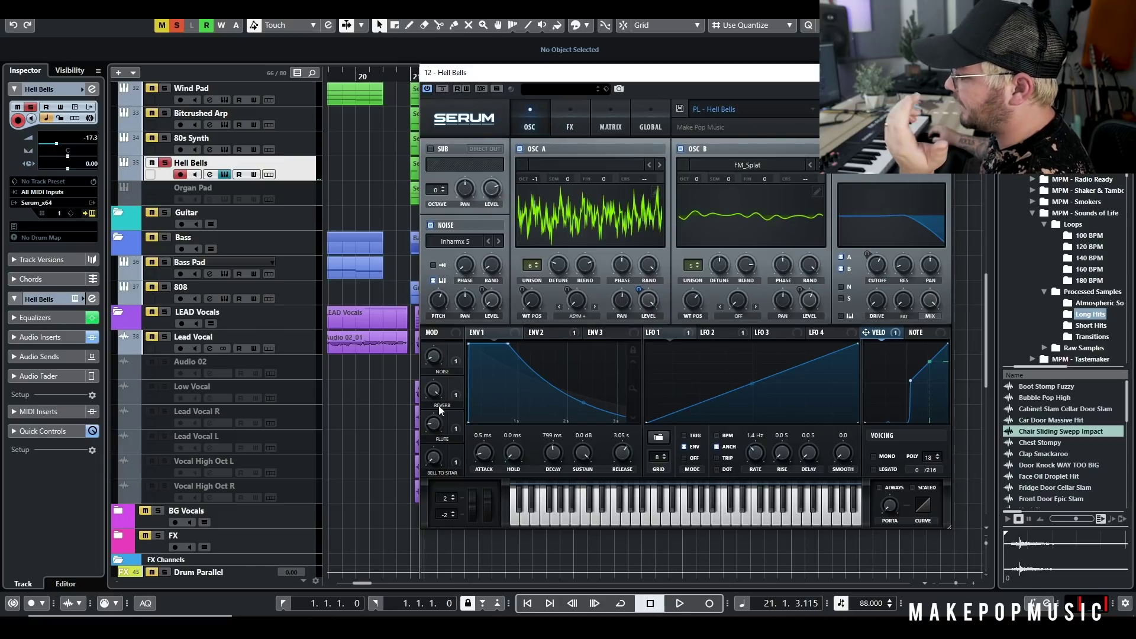
- Sweep the Bell to Sitar macro during playback, close Serum, and clear the Hell Bells solo
{"action": "mouse_move", "coordinate": [432, 425]}
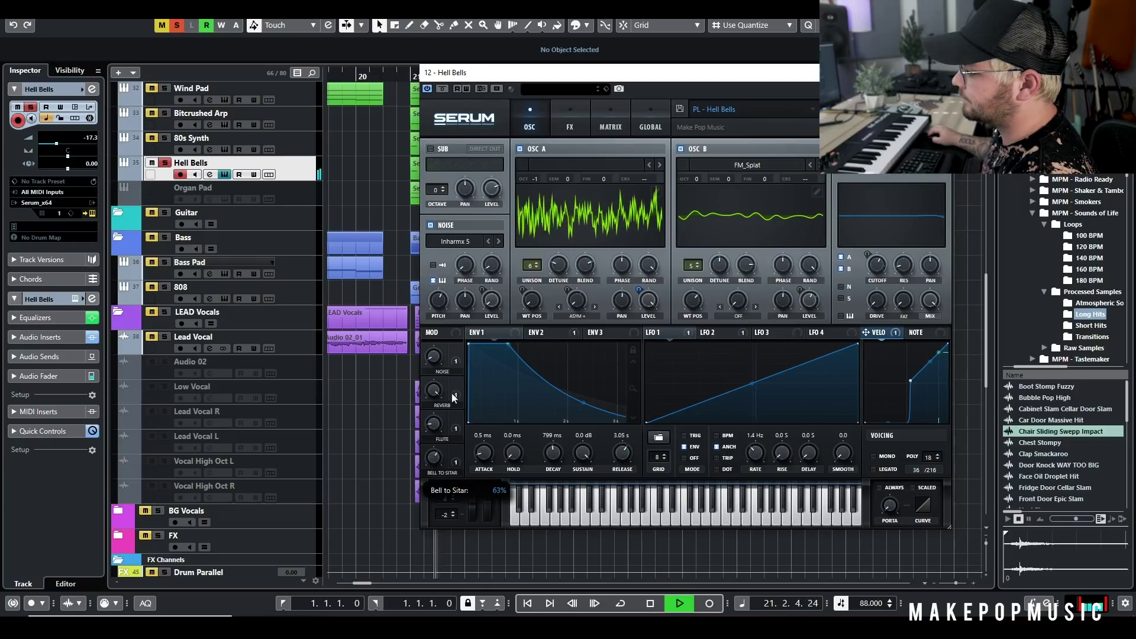
{"action": "left_click_drag", "start_coordinate": [434, 457], "coordinate": [436, 487]}
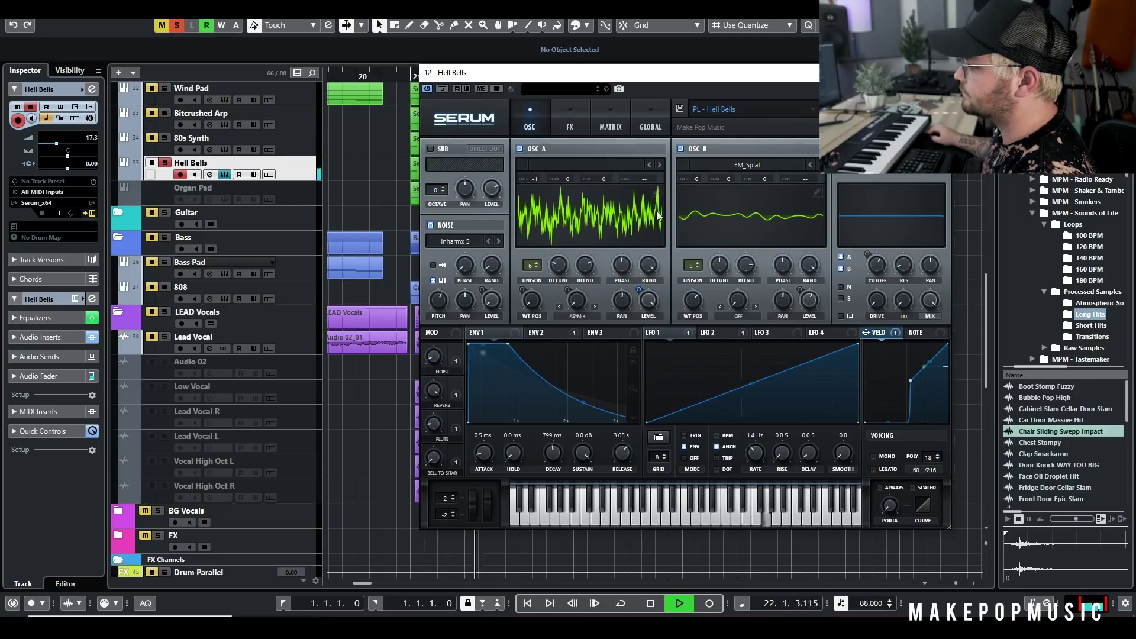
{"action": "key", "text": "space"}
{"action": "key", "text": "Escape"}
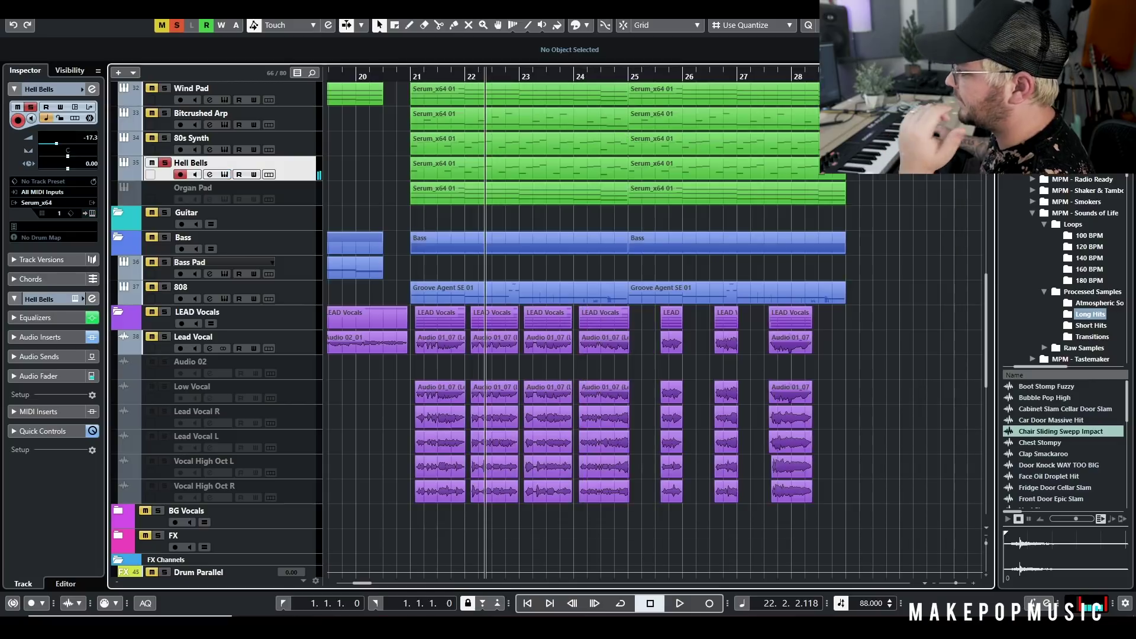
{"action": "left_click", "coordinate": [164, 163]}
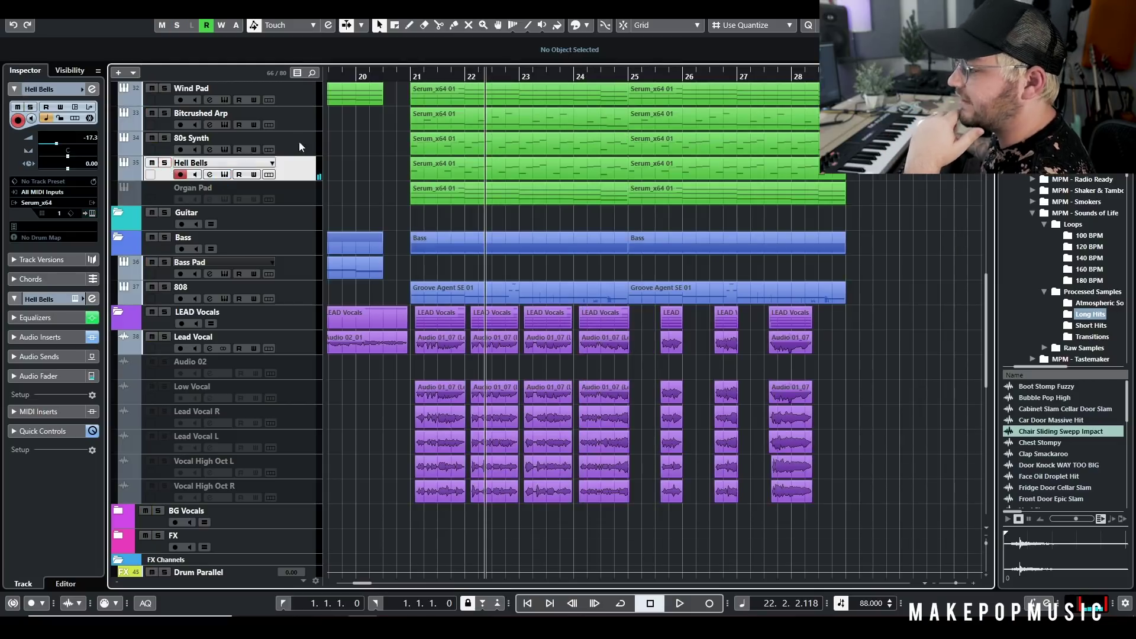
- Solo the whole Synths folder and audition it from just before bar 21, briefly viewing the Hell Bells Serum instrument
{"action": "scroll", "coordinate": [234, 154], "scroll_direction": "up", "scroll_amount": 4}
{"action": "left_click", "coordinate": [405, 76]}
{"action": "left_click", "coordinate": [165, 112]}
{"action": "key", "text": "space"}
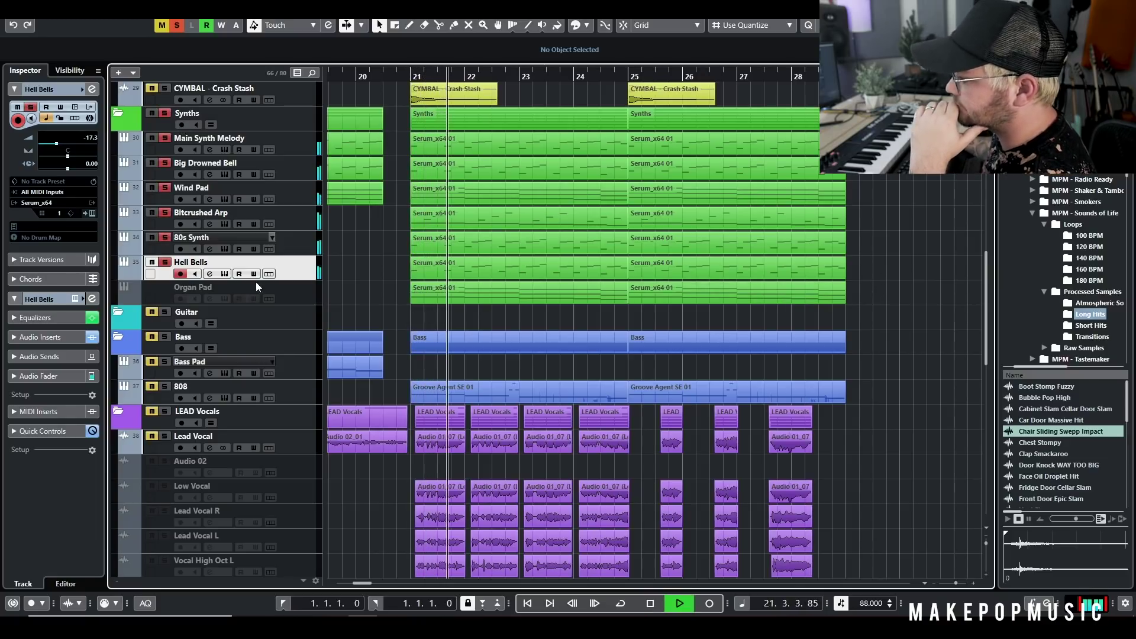
{"action": "left_click", "coordinate": [225, 274]}
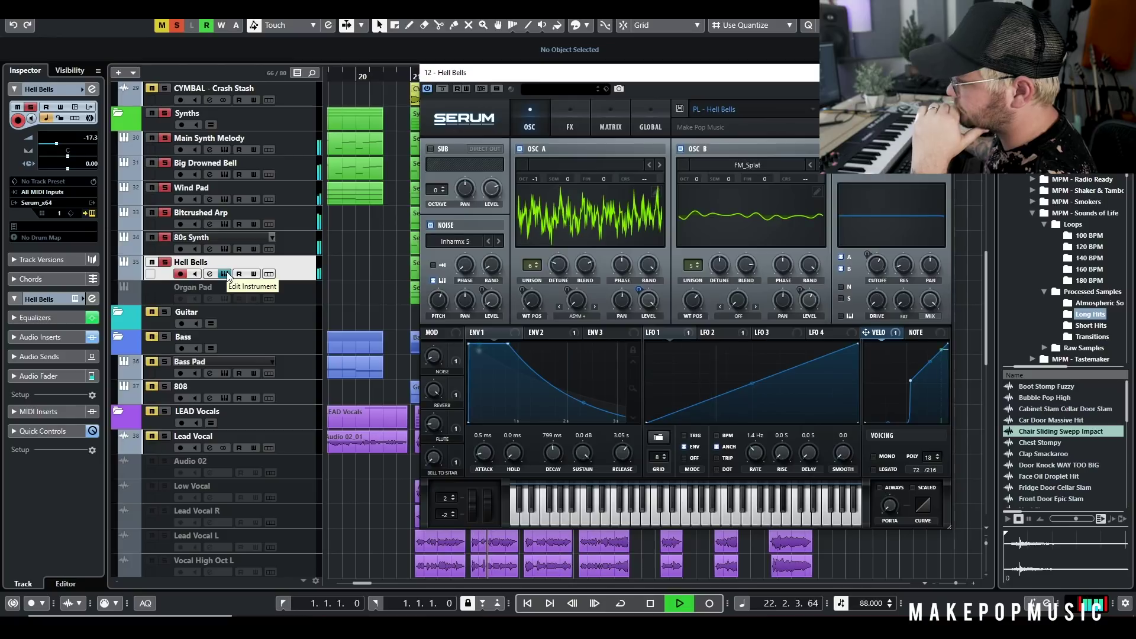
{"action": "left_click", "coordinate": [227, 274]}
{"action": "key", "text": "space"}
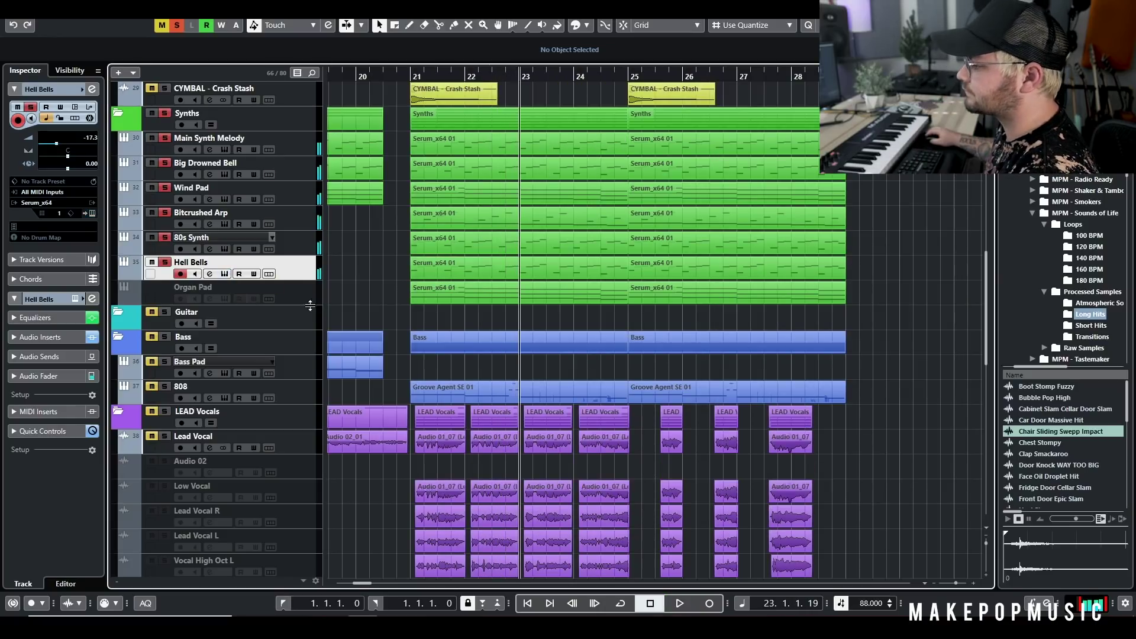
- Enable the disabled Organ Pad track
{"action": "left_click", "coordinate": [302, 296]}
{"action": "right_click", "coordinate": [302, 296]}
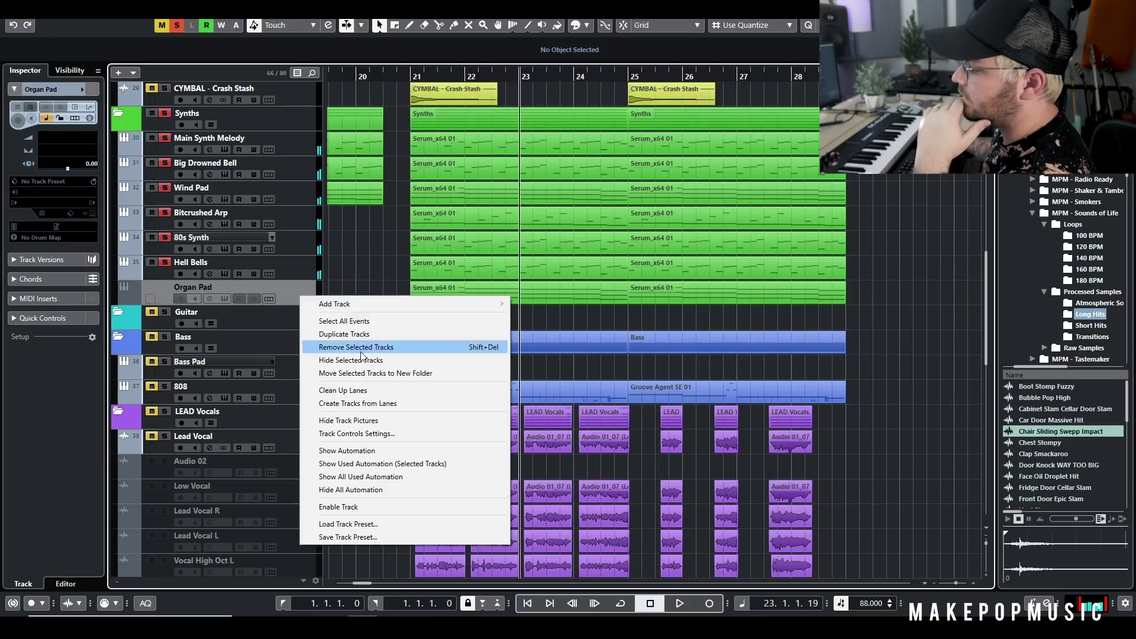
{"action": "left_click", "coordinate": [378, 506]}
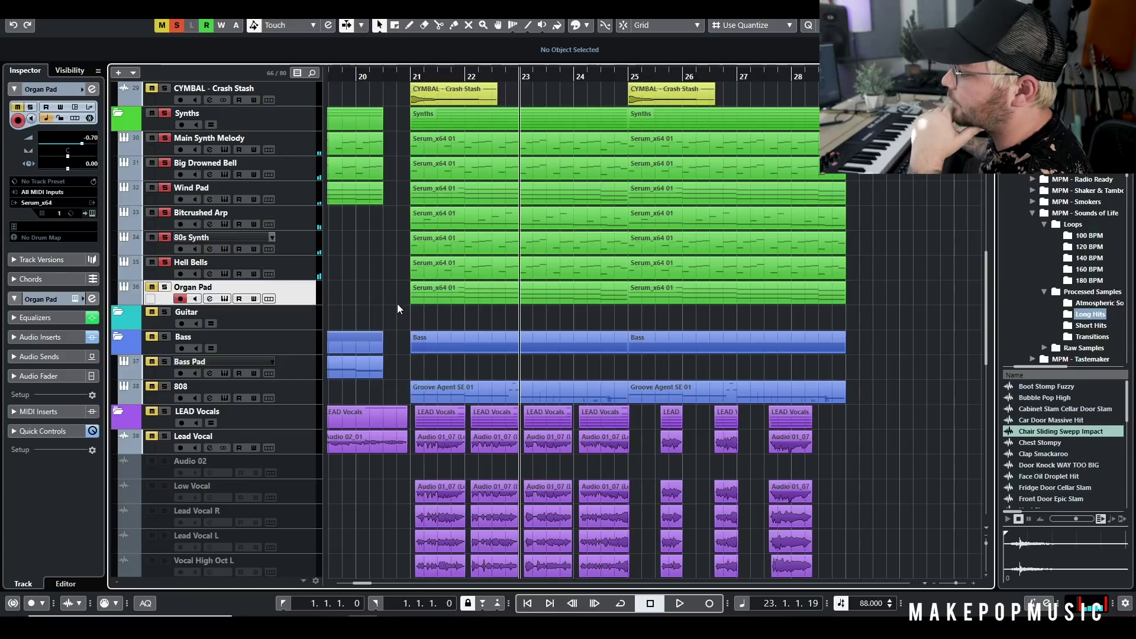
- Solo Organ Pad with the playhead just before bar 21, and open its Serum instrument and channel settings side by side
{"action": "left_click", "coordinate": [408, 77]}
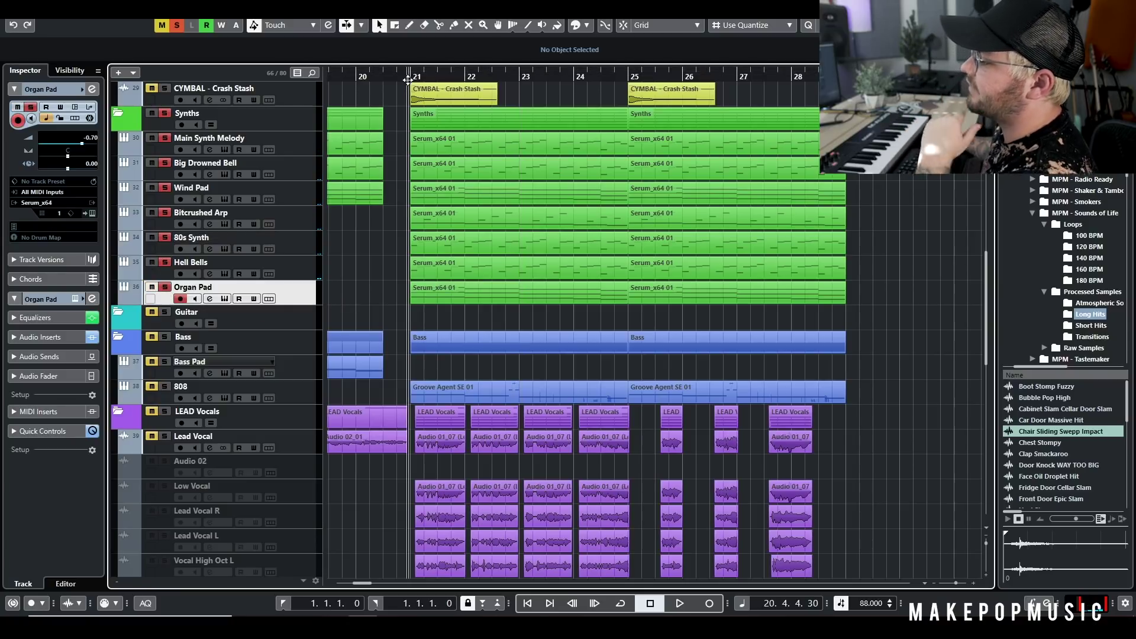
{"action": "left_click", "coordinate": [225, 299]}
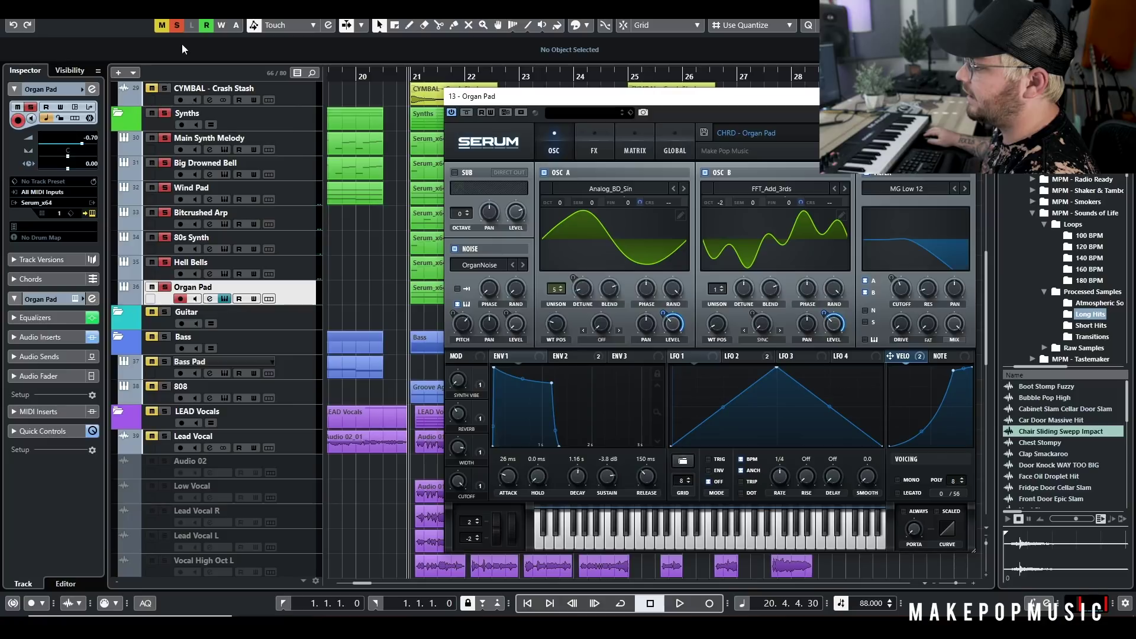
{"action": "left_click", "coordinate": [166, 287]}
{"action": "left_click", "coordinate": [210, 298]}
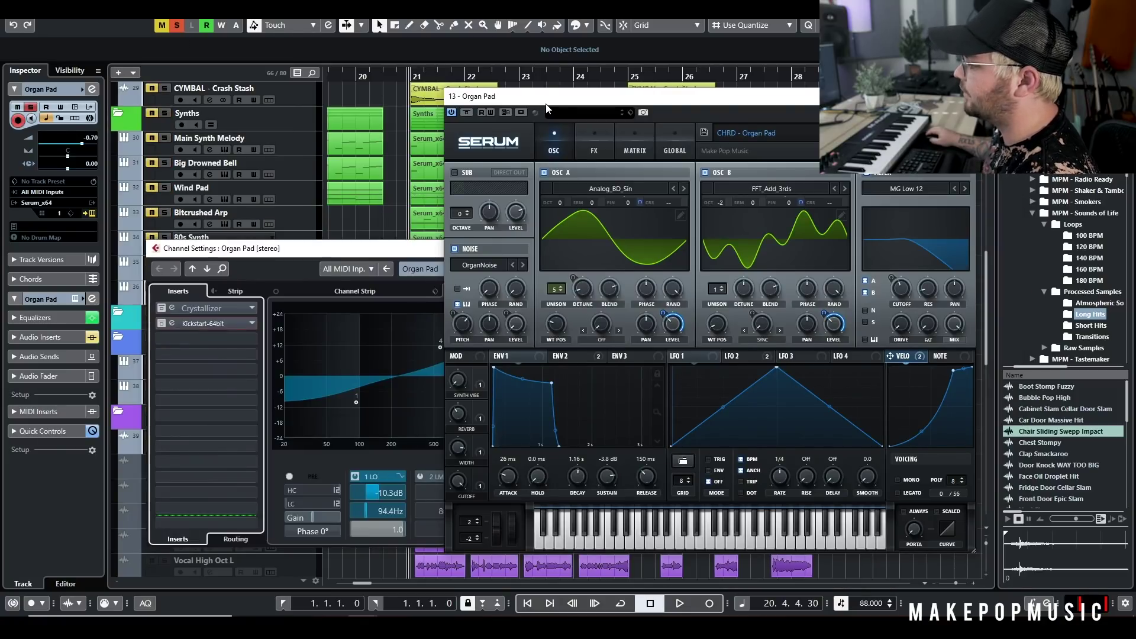
{"action": "left_click_drag", "start_coordinate": [549, 99], "coordinate": [552, 58]}
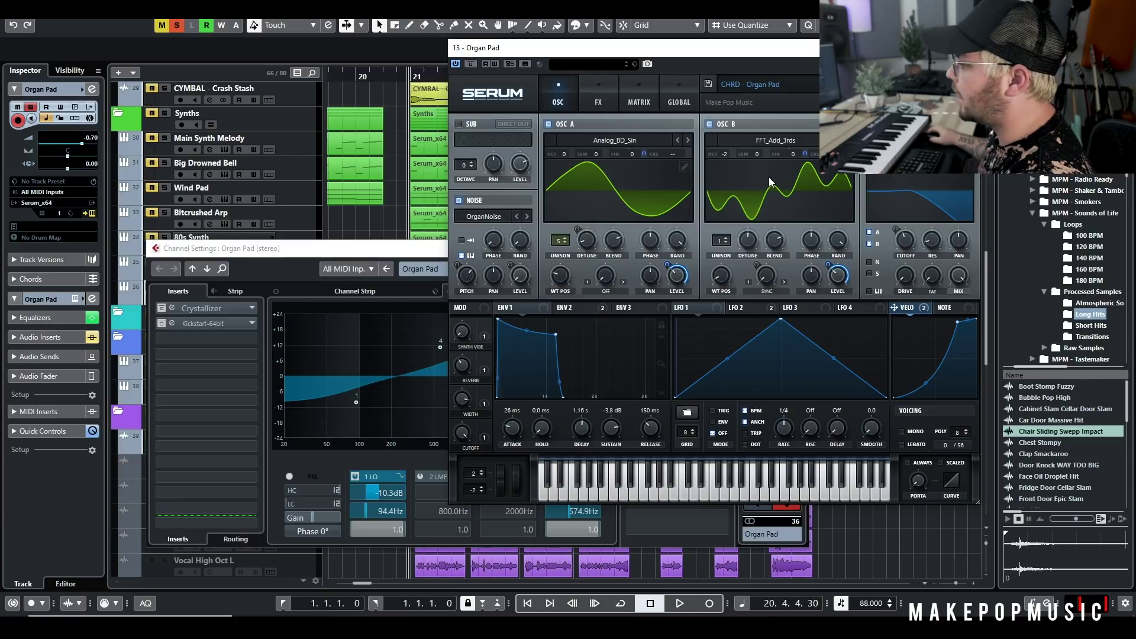
- Play the soloed Organ Pad while reviewing its Serum effects, oscillator and global pages, and finish on the oscillator page with playback stopped
{"action": "key", "text": "space"}
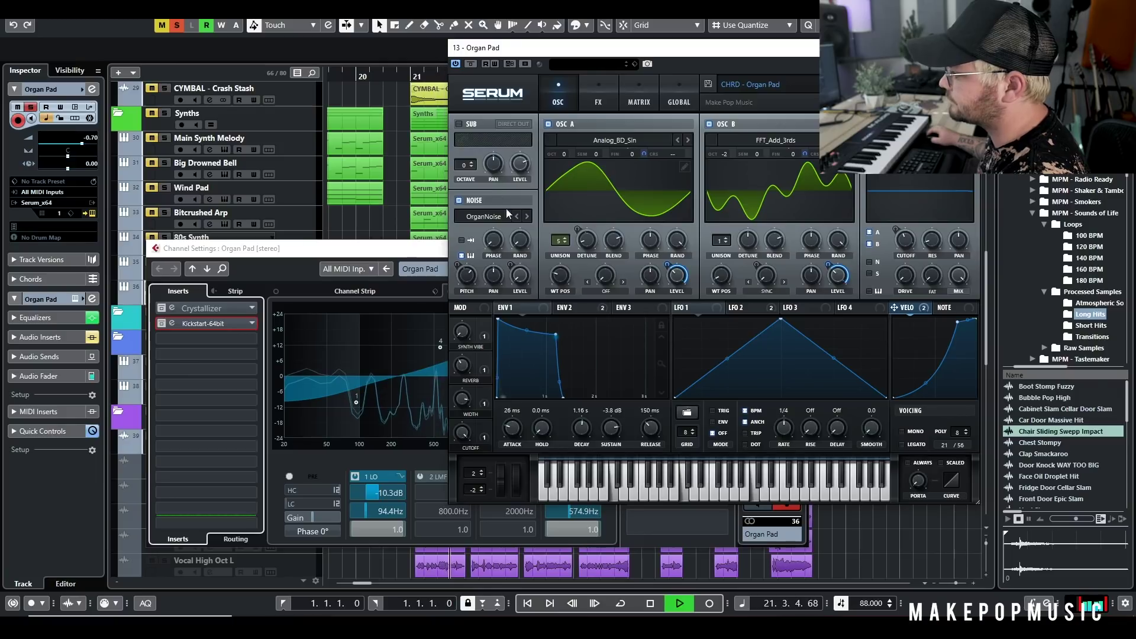
{"action": "left_click", "coordinate": [598, 101]}
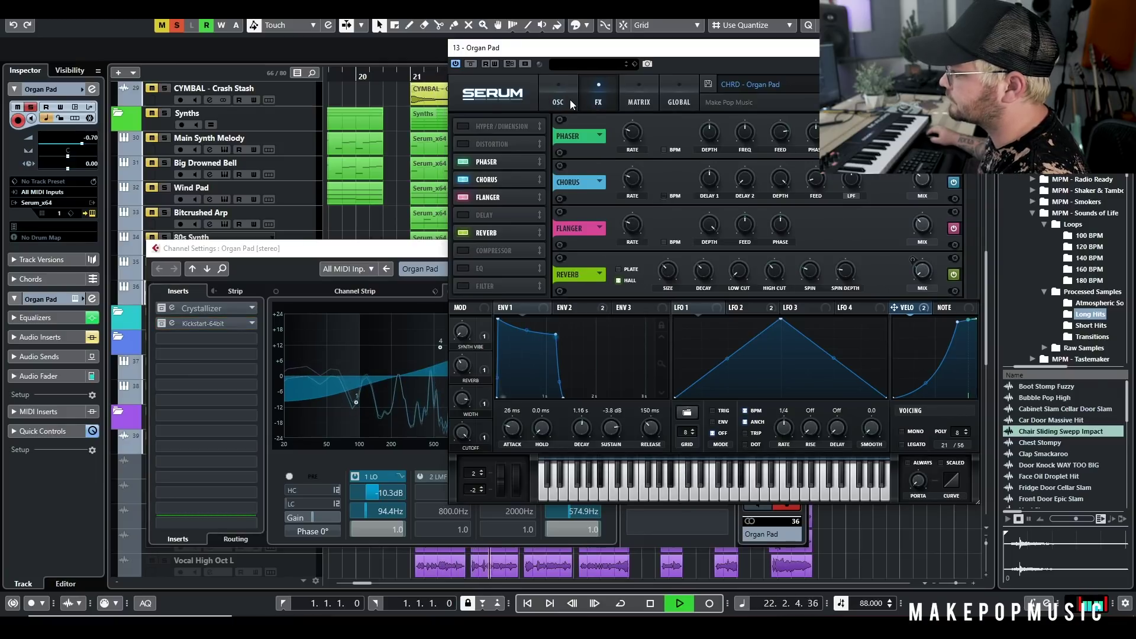
{"action": "left_click", "coordinate": [570, 102]}
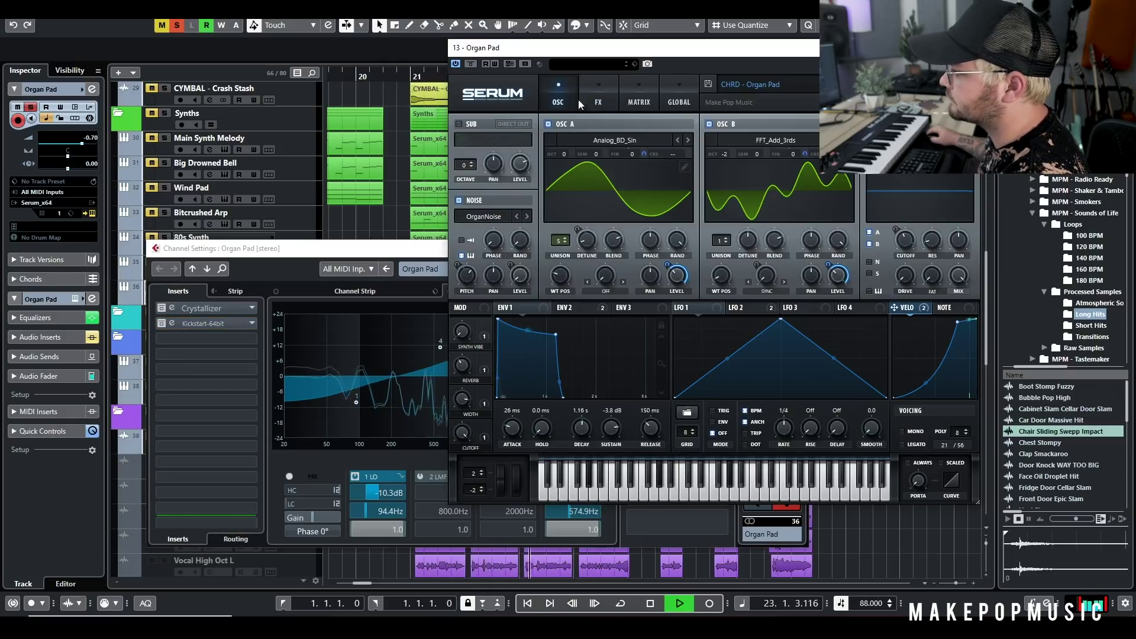
{"action": "left_click", "coordinate": [678, 94]}
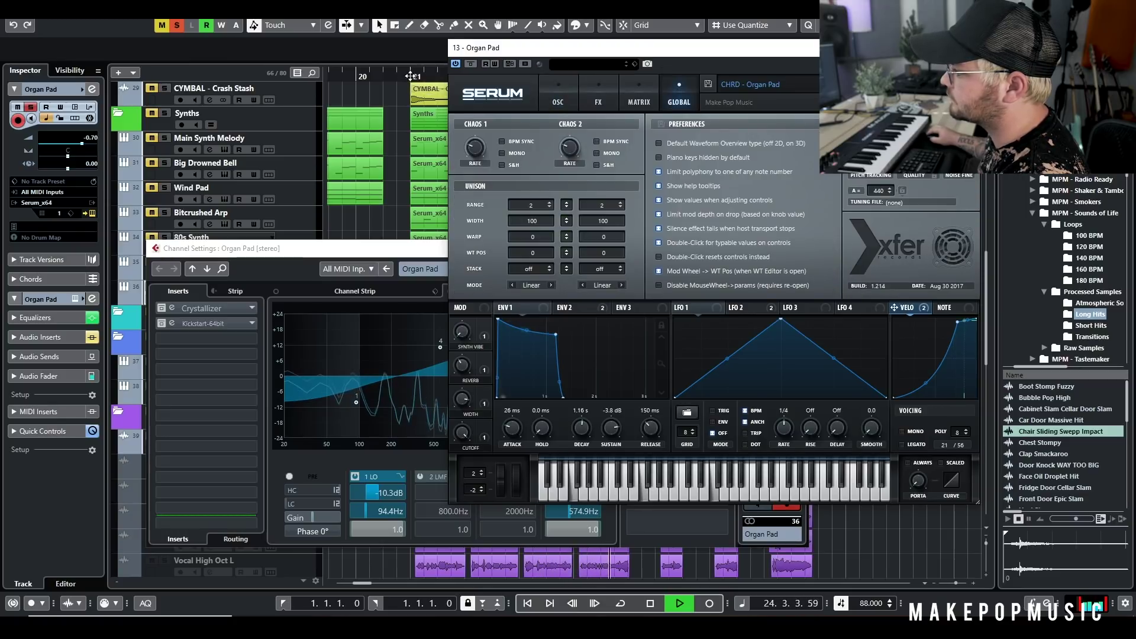
{"action": "key", "text": "space"}
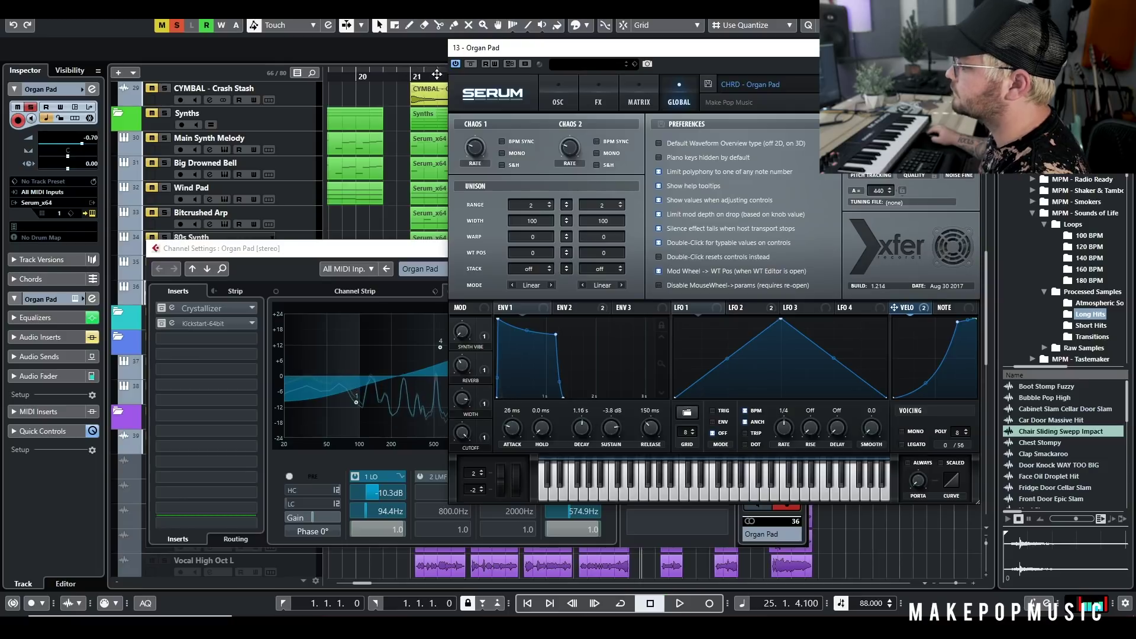
{"action": "left_click", "coordinate": [558, 97]}
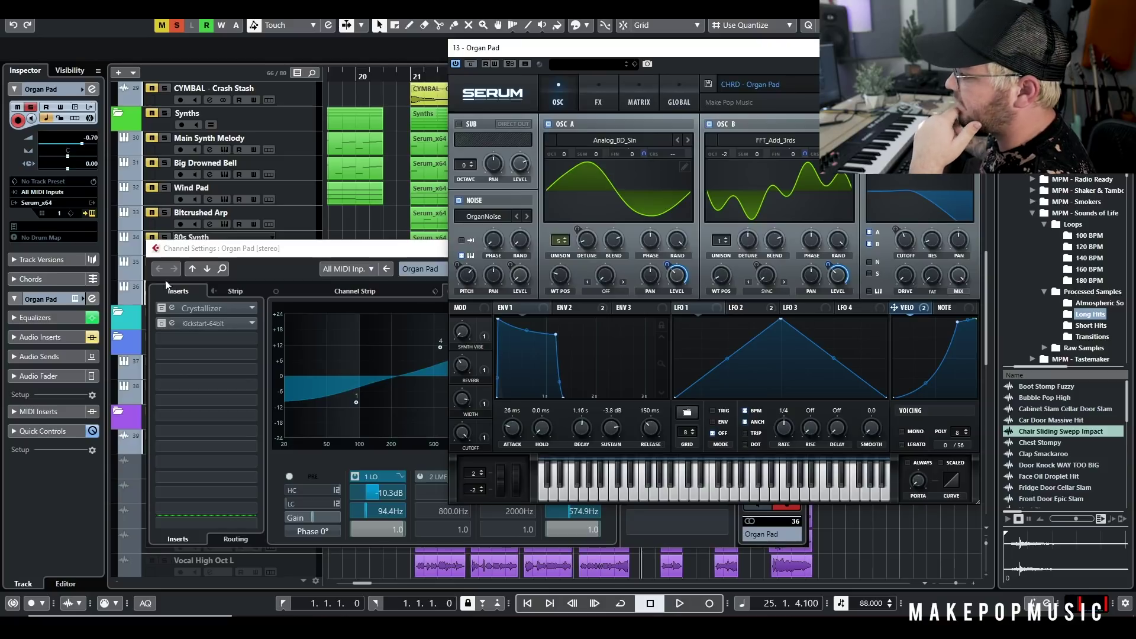
- Close the Organ Pad windows, replay from just before bar 21 while extending the solo up to Main Synth Melody, and clear all solos
{"action": "left_click", "coordinate": [413, 77]}
{"action": "key", "text": "Escape"}
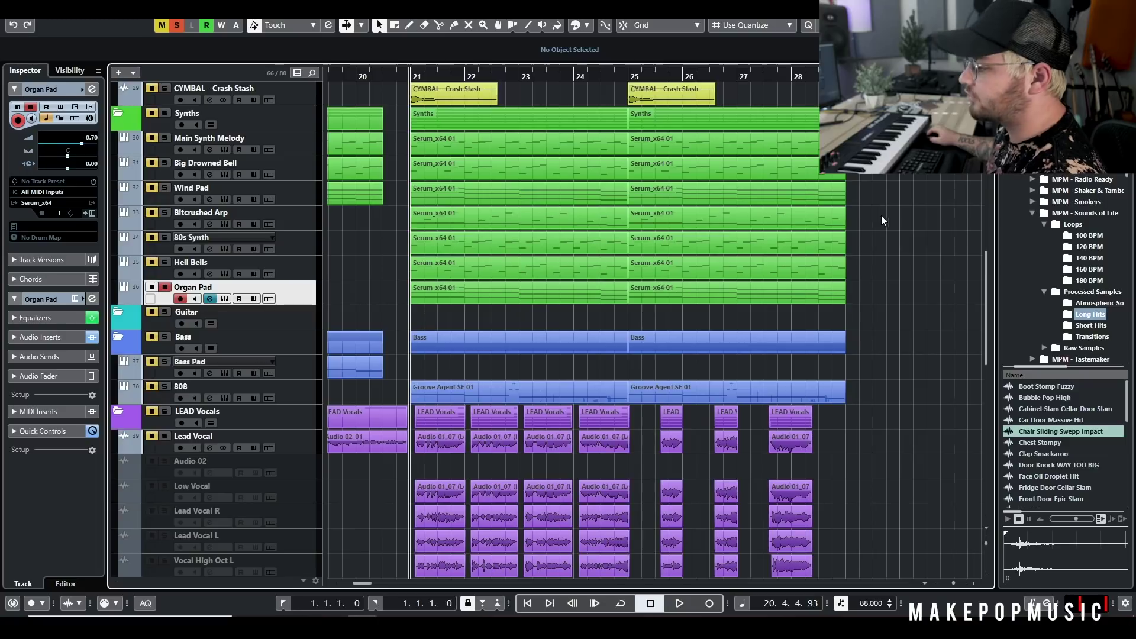
{"action": "key", "text": "space"}
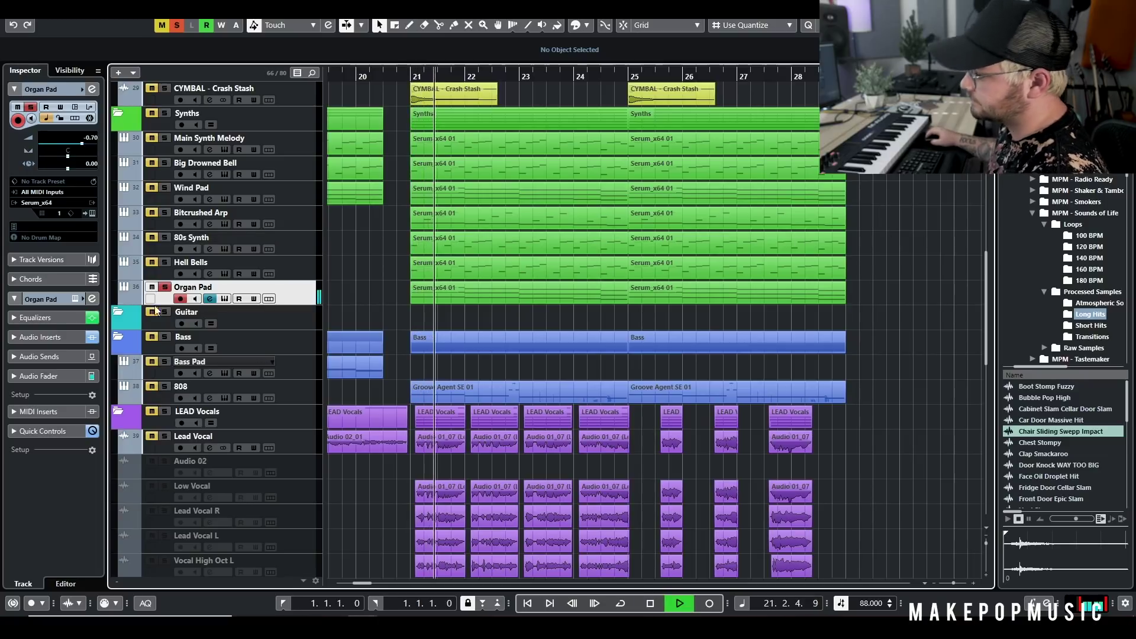
{"action": "left_click_drag", "start_coordinate": [166, 263], "coordinate": [165, 168]}
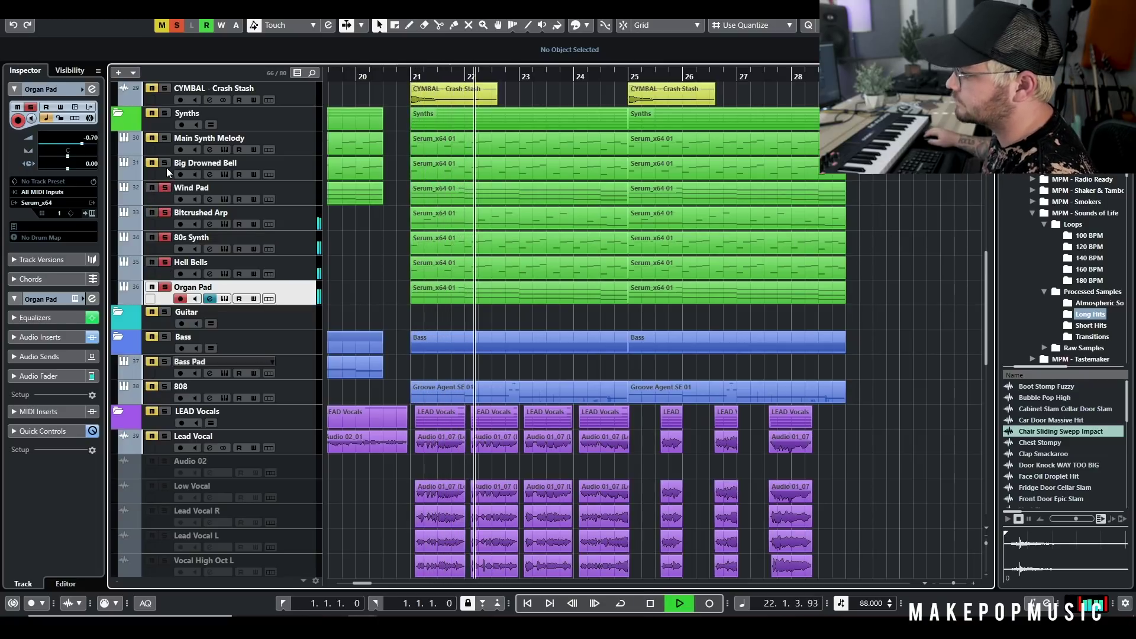
{"action": "left_click", "coordinate": [165, 128]}
{"action": "left_click", "coordinate": [163, 136]}
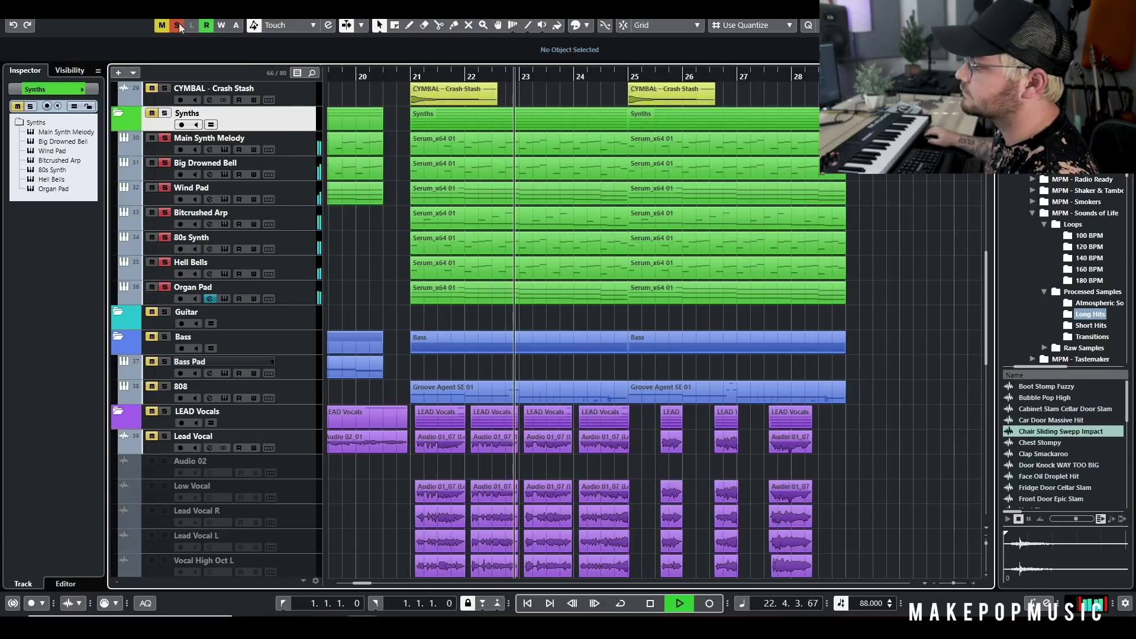
{"action": "key", "text": "space"}
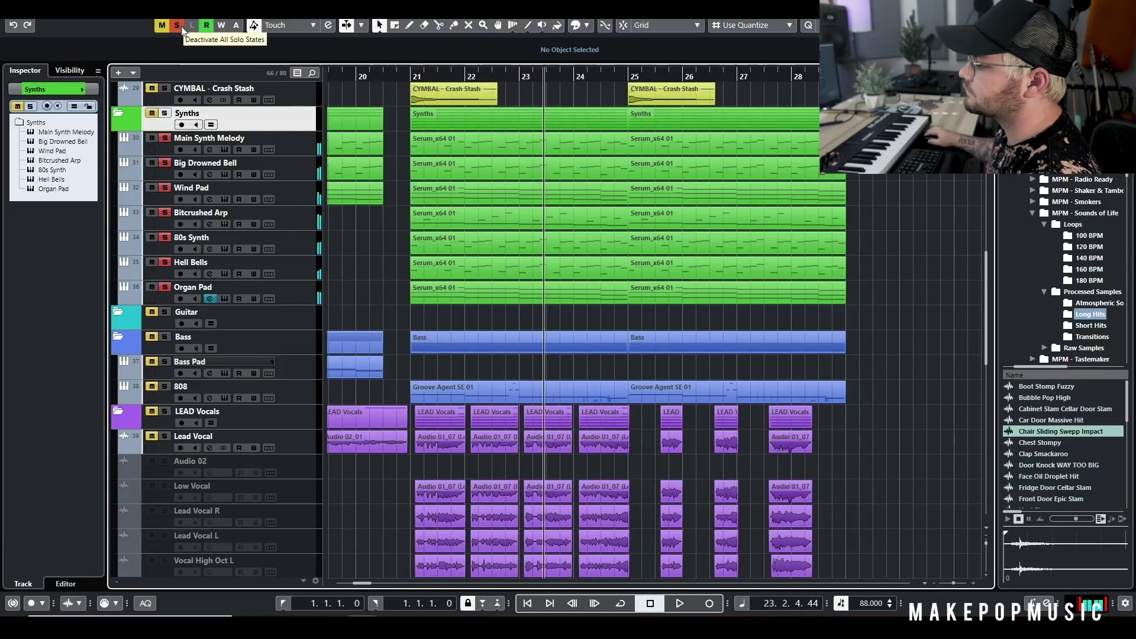
{"action": "left_click", "coordinate": [181, 26]}
- Solo the Synths and Drums folders together and audition them from about half a bar before bar 21
{"action": "scroll", "coordinate": [360, 104], "scroll_direction": "up", "scroll_amount": 8}
{"action": "scroll", "coordinate": [366, 327], "scroll_direction": "down", "scroll_amount": 4}
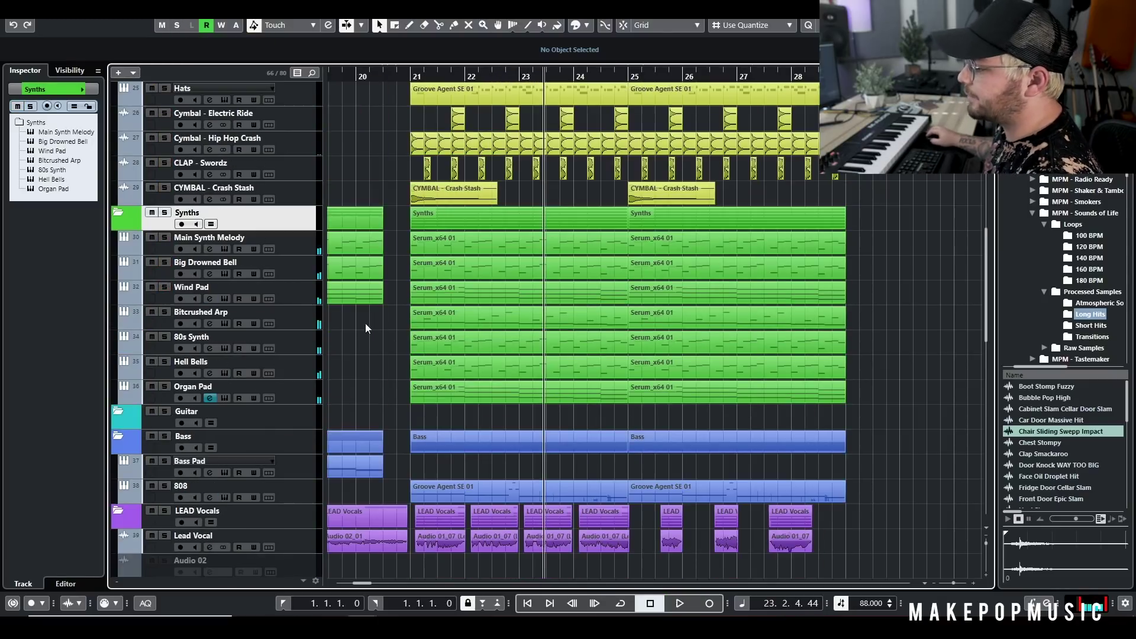
{"action": "left_click", "coordinate": [164, 213]}
{"action": "scroll", "coordinate": [361, 237], "scroll_direction": "up", "scroll_amount": 15}
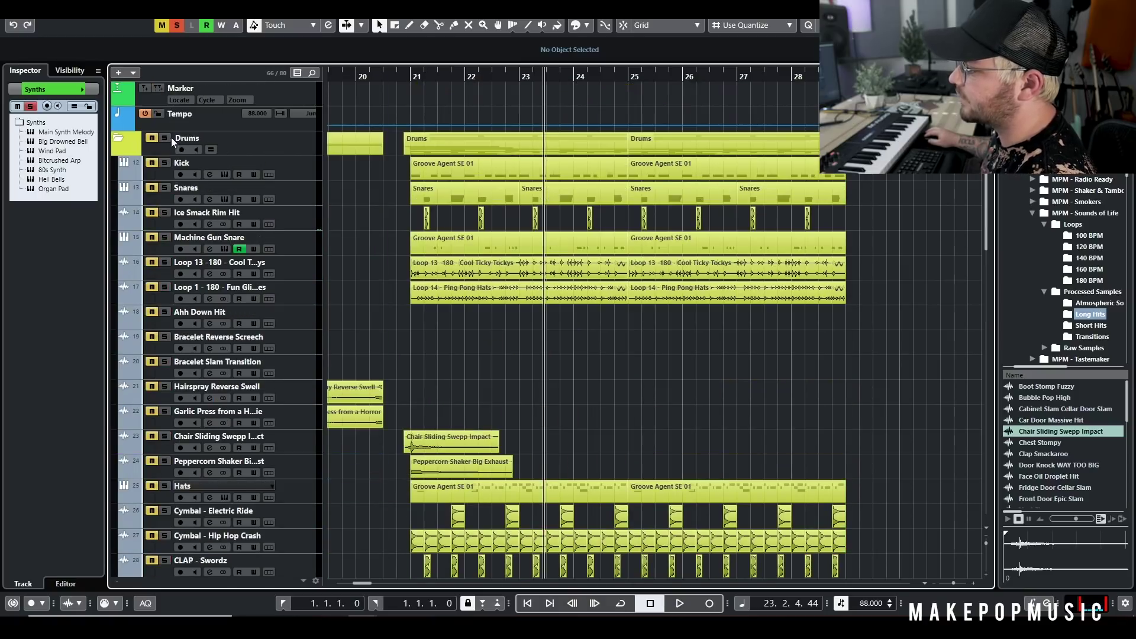
{"action": "left_click", "coordinate": [390, 78]}
{"action": "key", "text": "space"}
{"action": "scroll", "coordinate": [761, 294], "scroll_direction": "down", "scroll_amount": 4}
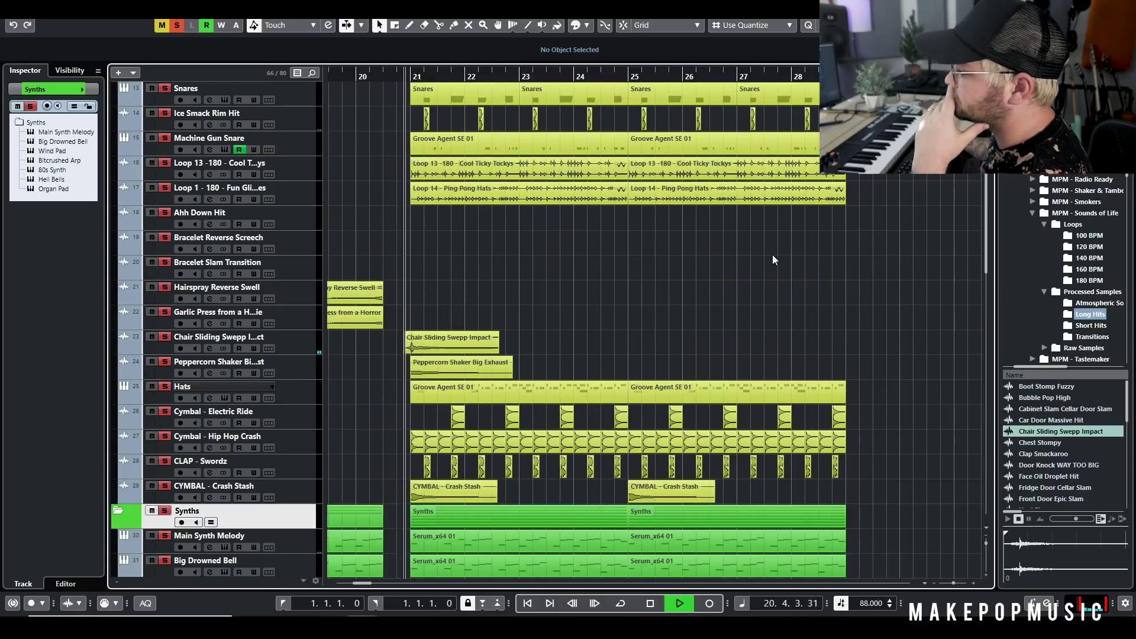
{"action": "scroll", "coordinate": [769, 254], "scroll_direction": "down", "scroll_amount": 4}
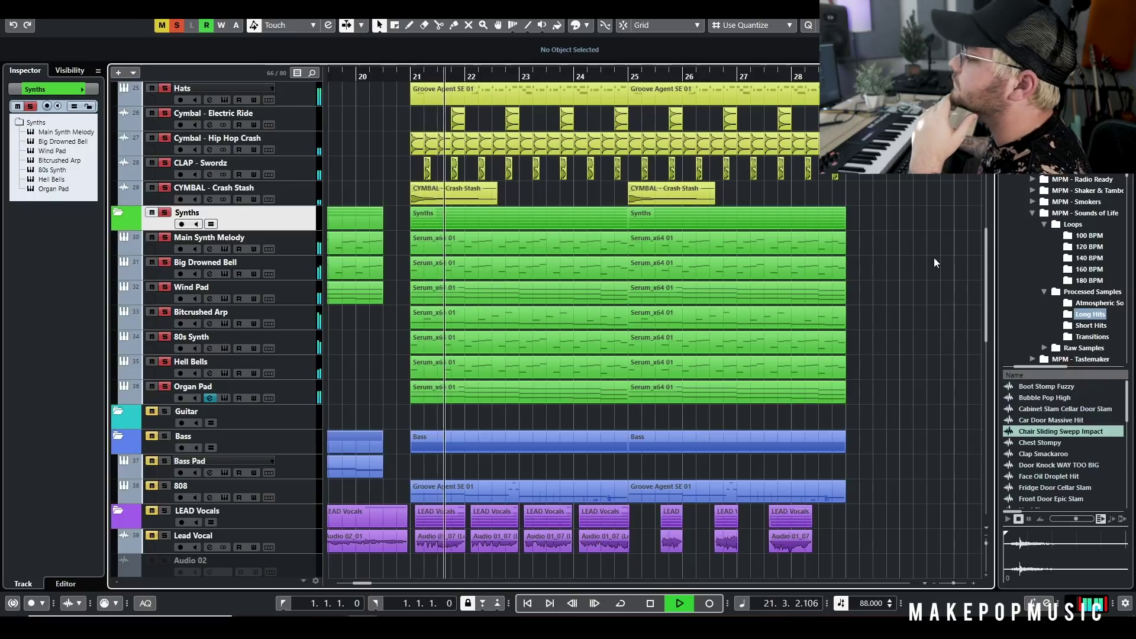
{"action": "scroll", "coordinate": [939, 255], "scroll_direction": "down", "scroll_amount": 2}
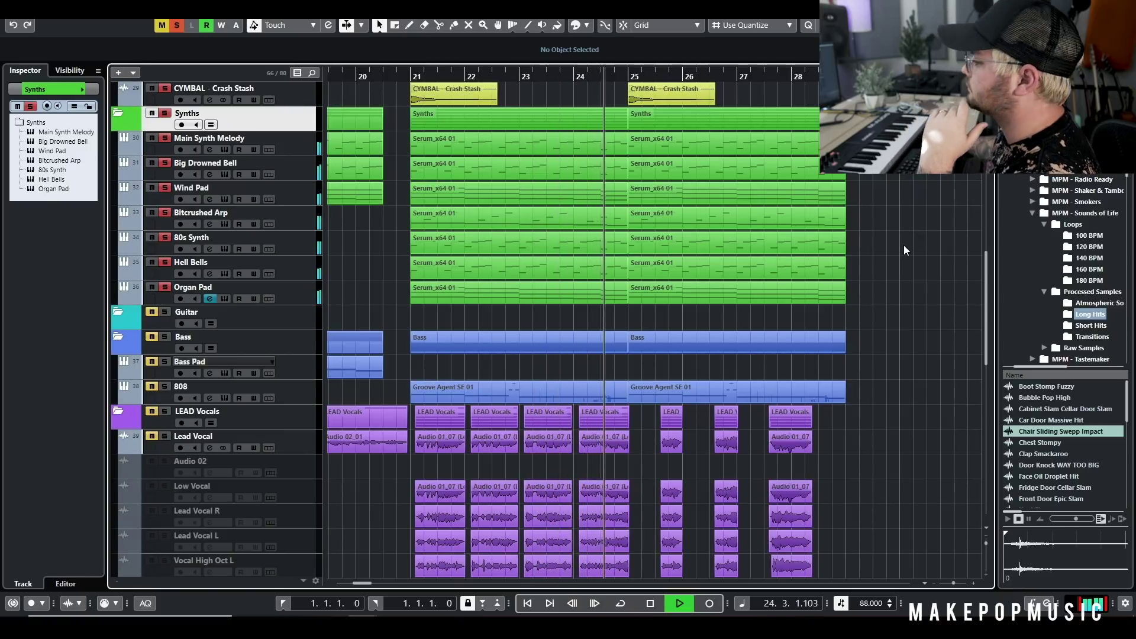
{"action": "key", "text": "space"}
- Add the Bass folder to the solo and open the 808 track's Serum instrument on its effects page
{"action": "scroll", "coordinate": [895, 218], "scroll_direction": "down", "scroll_amount": 4}
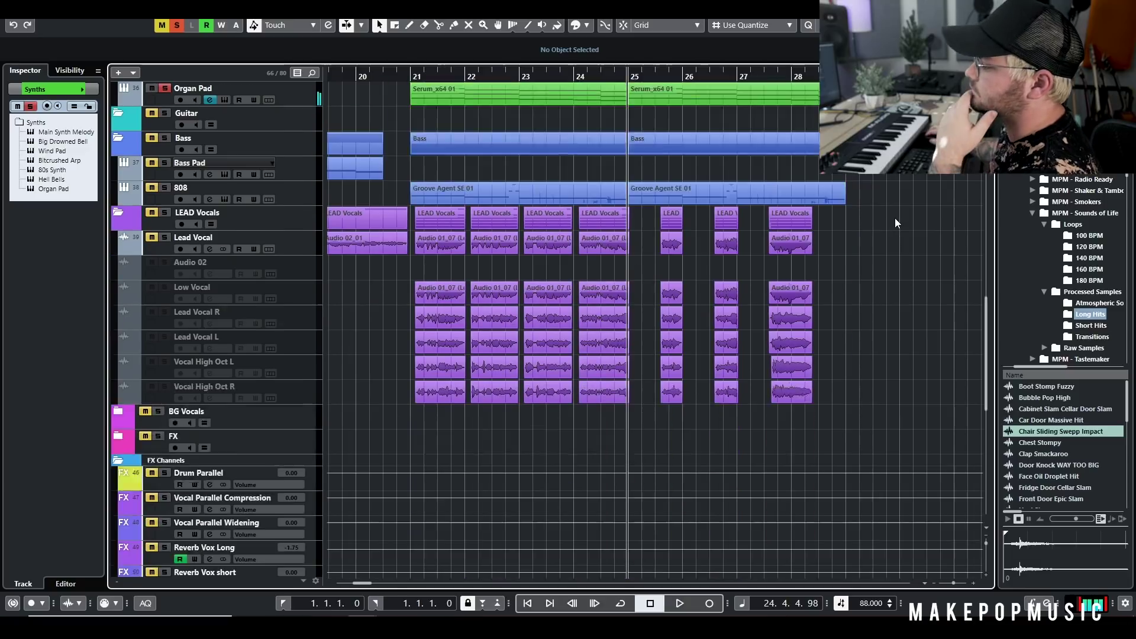
{"action": "scroll", "coordinate": [898, 215], "scroll_direction": "up", "scroll_amount": 4}
{"action": "left_click", "coordinate": [152, 337]}
{"action": "left_click", "coordinate": [224, 398]}
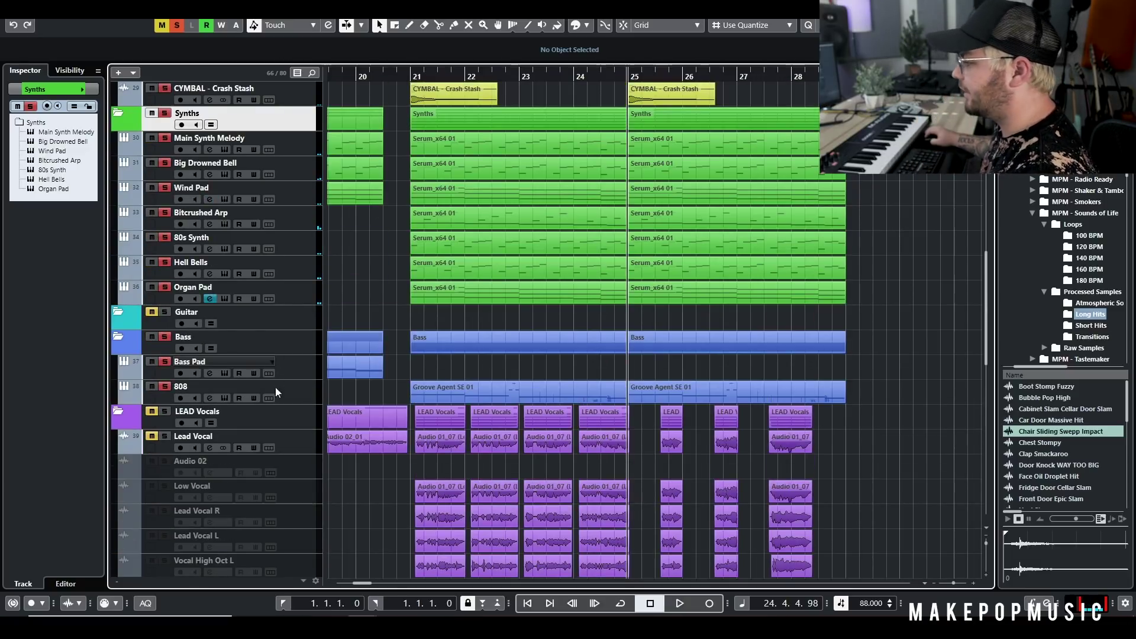
{"action": "left_click_drag", "start_coordinate": [594, 86], "coordinate": [800, 124]}
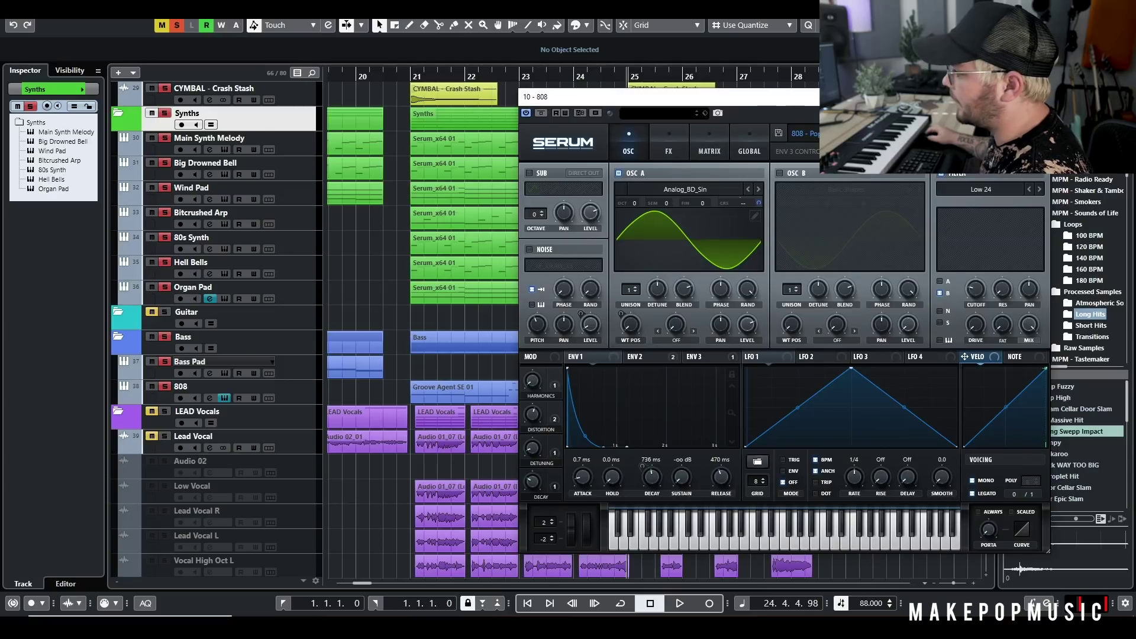
{"action": "left_click", "coordinate": [688, 232]}
{"action": "left_click", "coordinate": [688, 232]}
{"action": "left_click", "coordinate": [672, 141]}
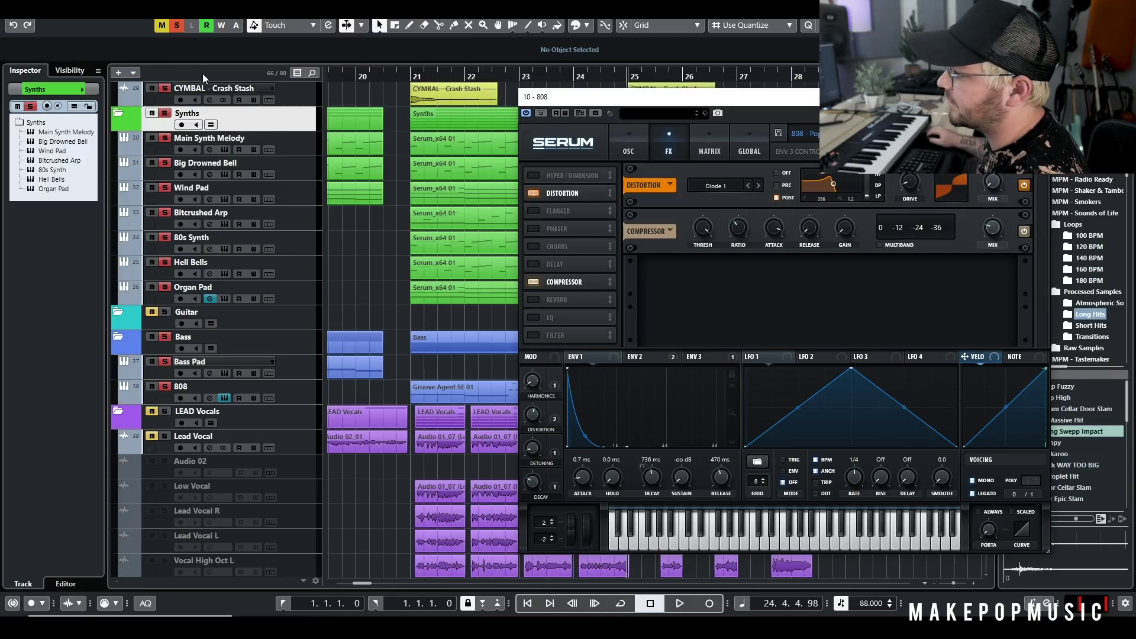
- Audition the drums, synths and bass from bar 21 while viewing the 808's Serum oscillator page, and close the instrument window
{"action": "left_click", "coordinate": [412, 76]}
{"action": "key", "text": "space"}
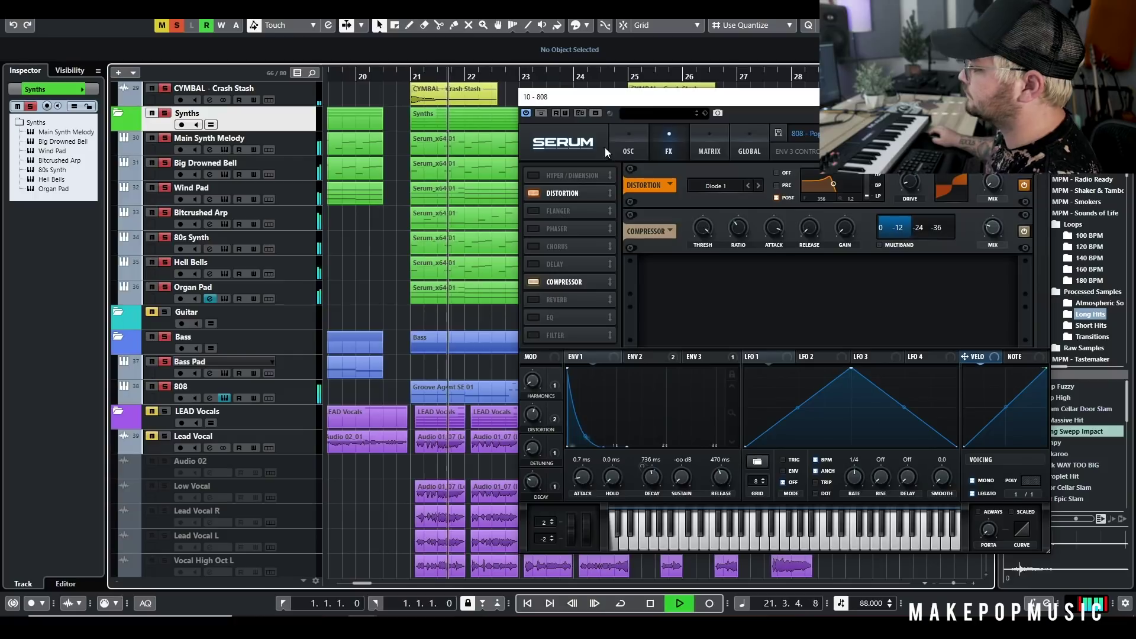
{"action": "left_click", "coordinate": [628, 151]}
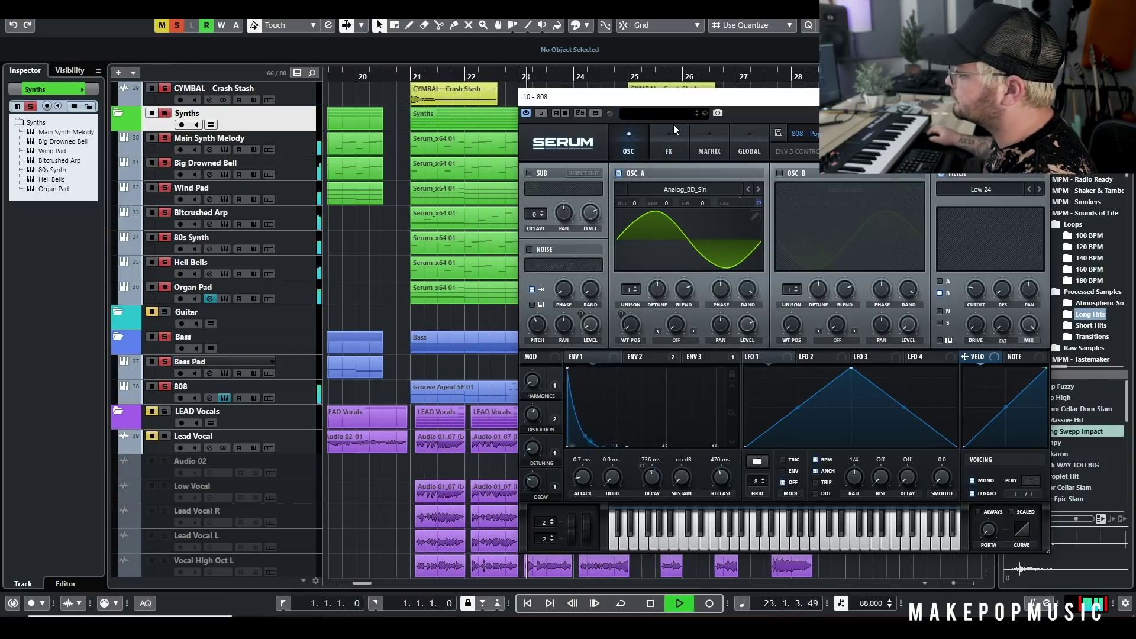
{"action": "left_click_drag", "start_coordinate": [792, 101], "coordinate": [781, 141]}
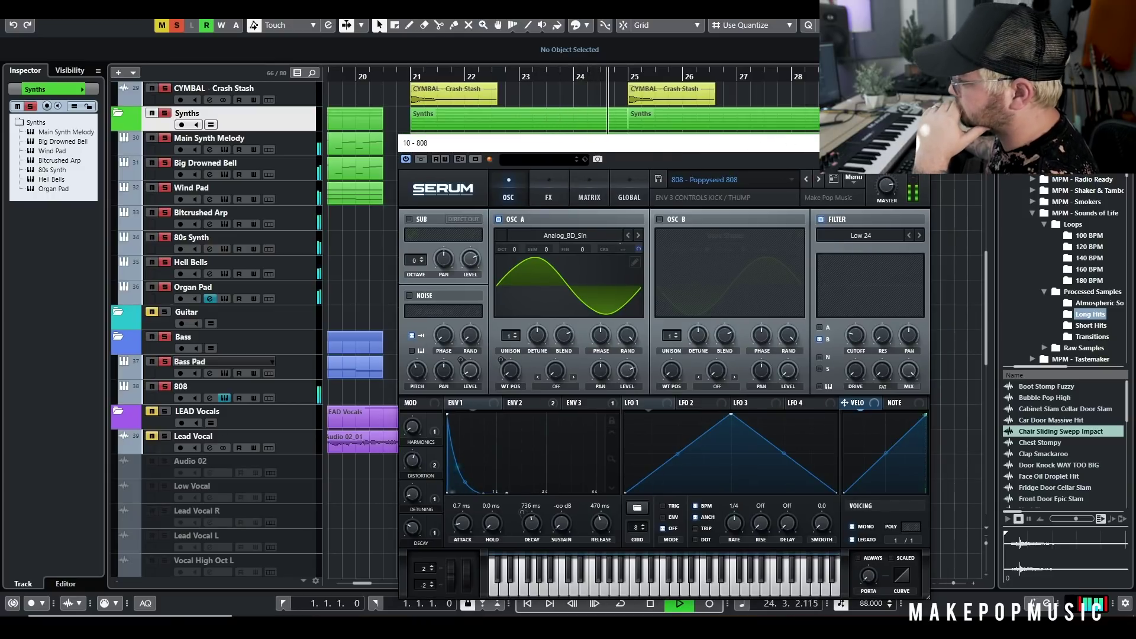
{"action": "left_click", "coordinate": [923, 143]}
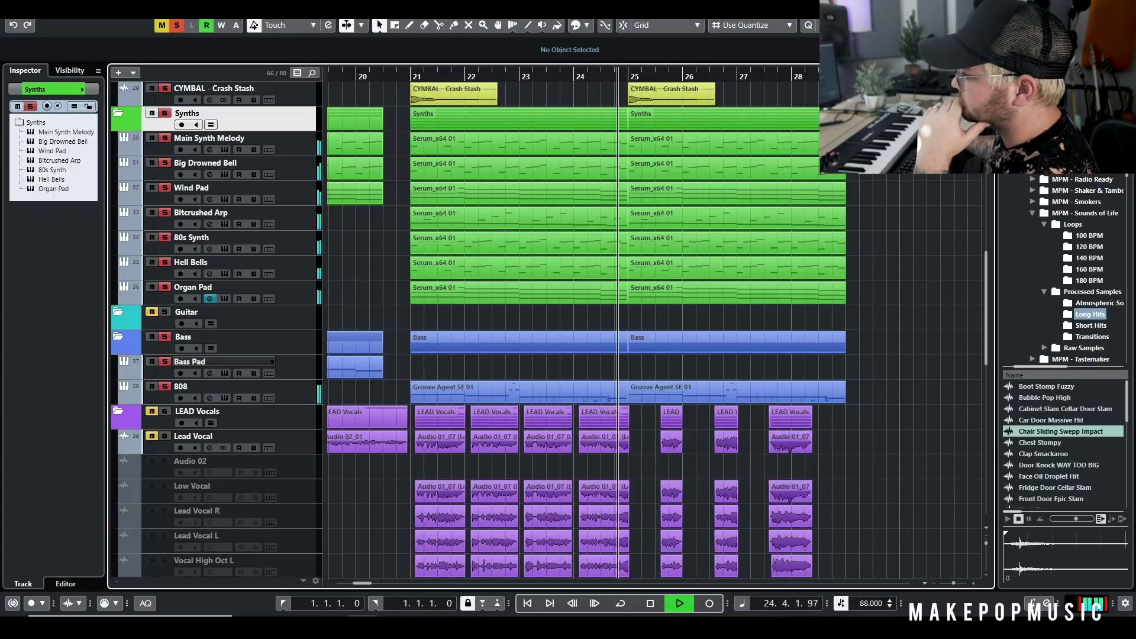
- Set the oversampling quality to 2X on the global page of Hell Bells' Serum instrument and close its window
{"action": "left_click", "coordinate": [225, 274]}
{"action": "left_click", "coordinate": [651, 123]}
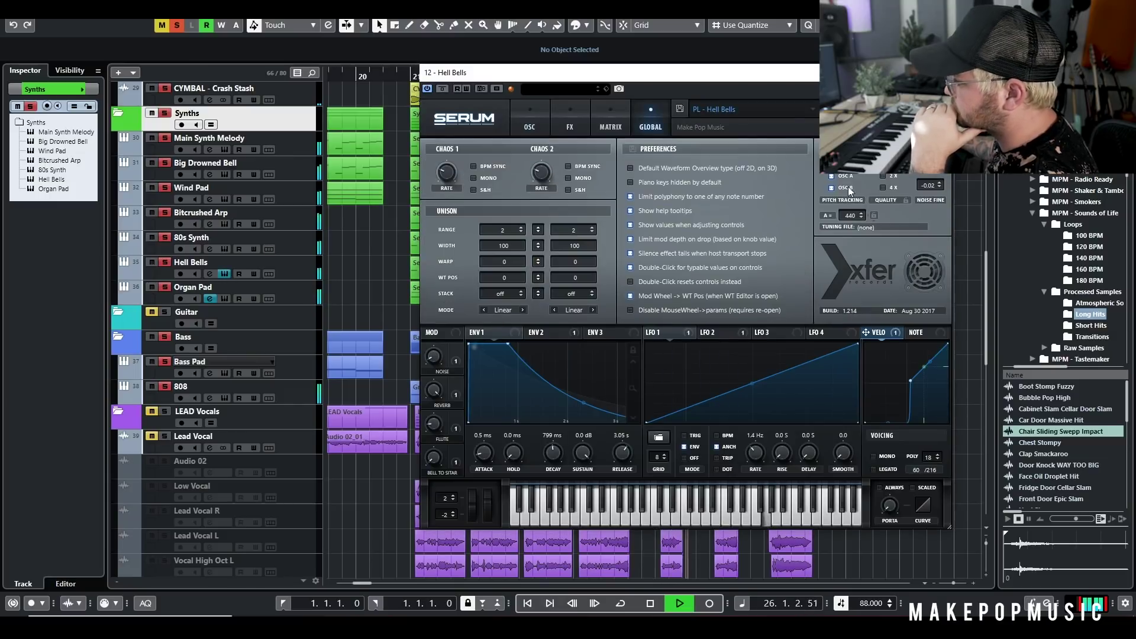
{"action": "left_click", "coordinate": [881, 176]}
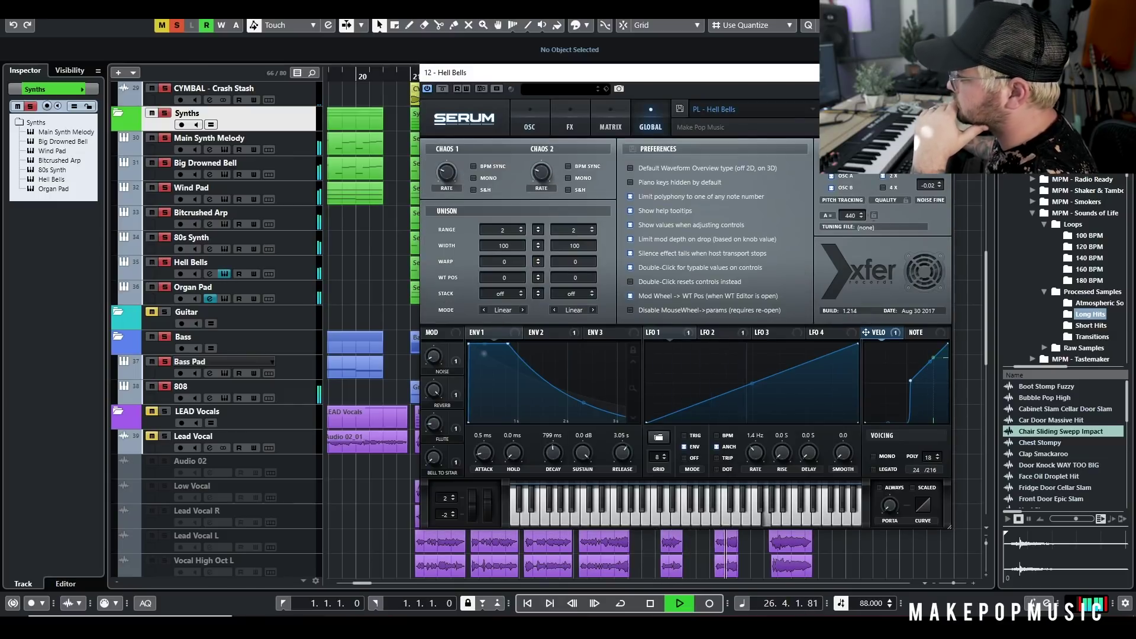
{"action": "left_click", "coordinate": [225, 274]}
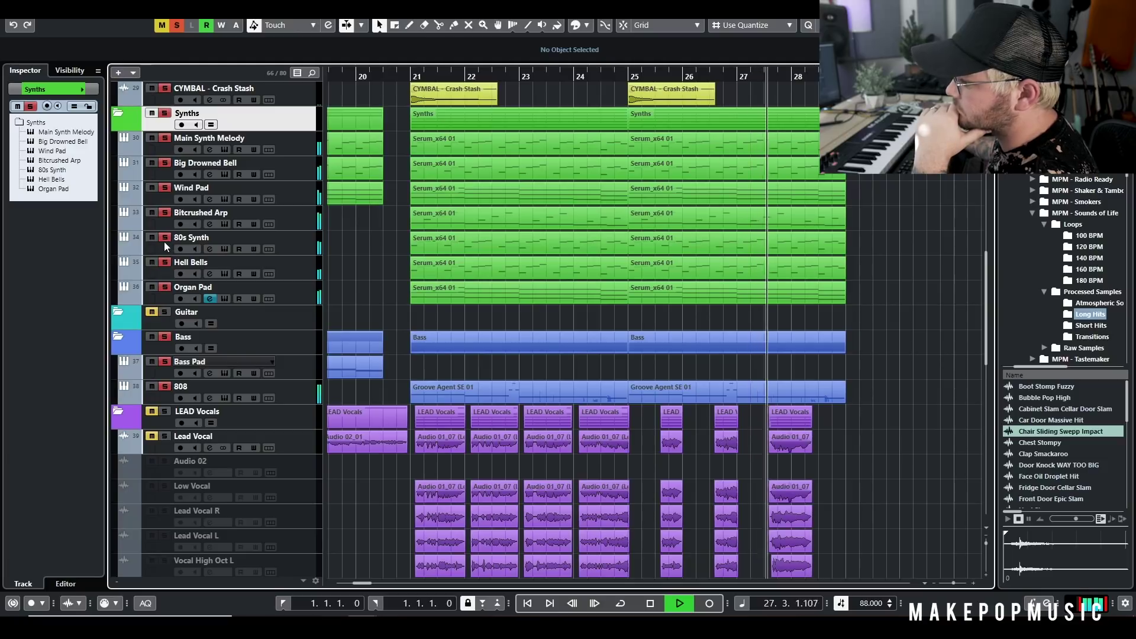
- Replay the soloed drums, synths and bass from bar 21, stop playback, and deactivate all solo states
{"action": "left_click", "coordinate": [409, 77]}
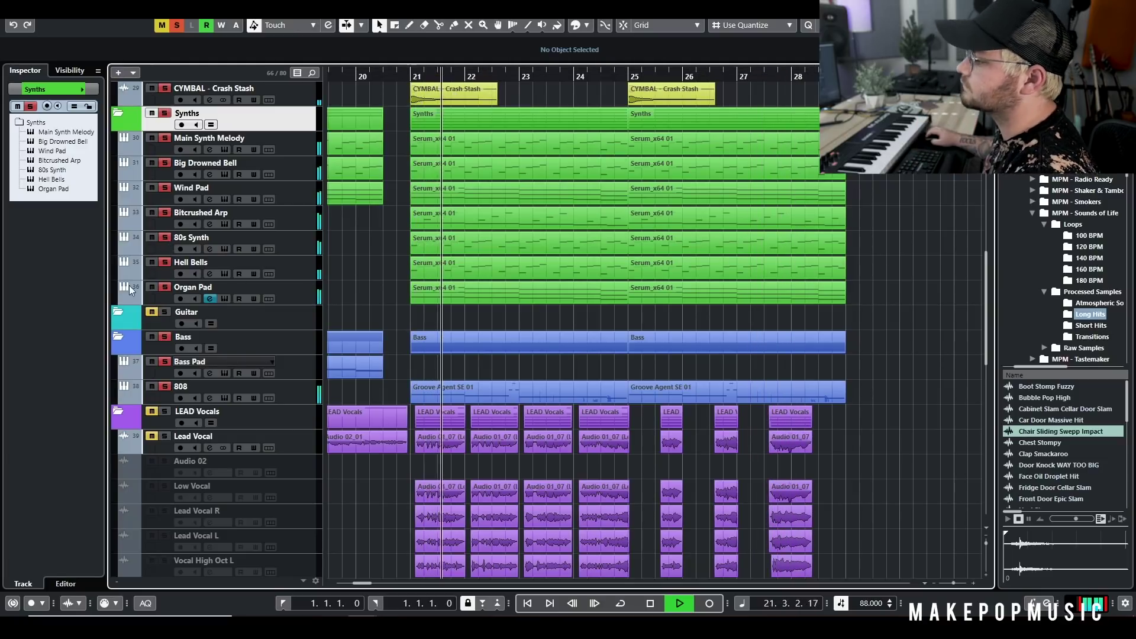
{"action": "key", "text": "space"}
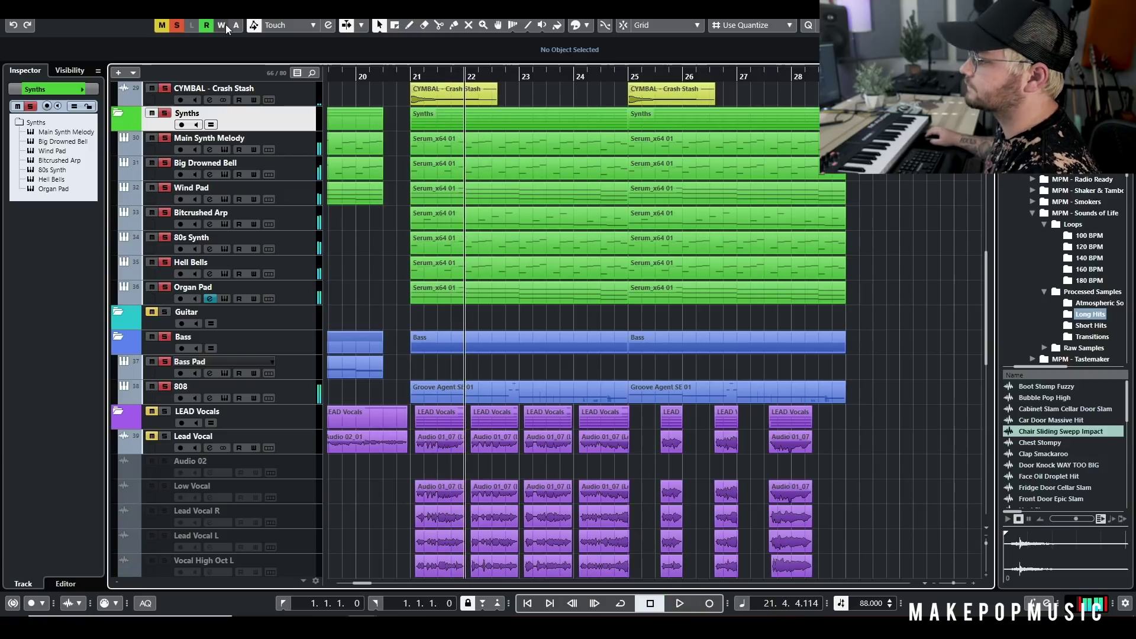
{"action": "left_click", "coordinate": [177, 27]}
- Open the Lead Vocal clip at bar 8 in the sample editor to view its VariAudio notes, and place the playhead just after bar 6
{"action": "scroll", "coordinate": [615, 244], "scroll_direction": "down", "scroll_amount": 2}
{"action": "scroll", "coordinate": [641, 237], "scroll_direction": "down", "scroll_amount": 5}
{"action": "scroll", "coordinate": [759, 207], "scroll_direction": "up", "scroll_amount": 10}
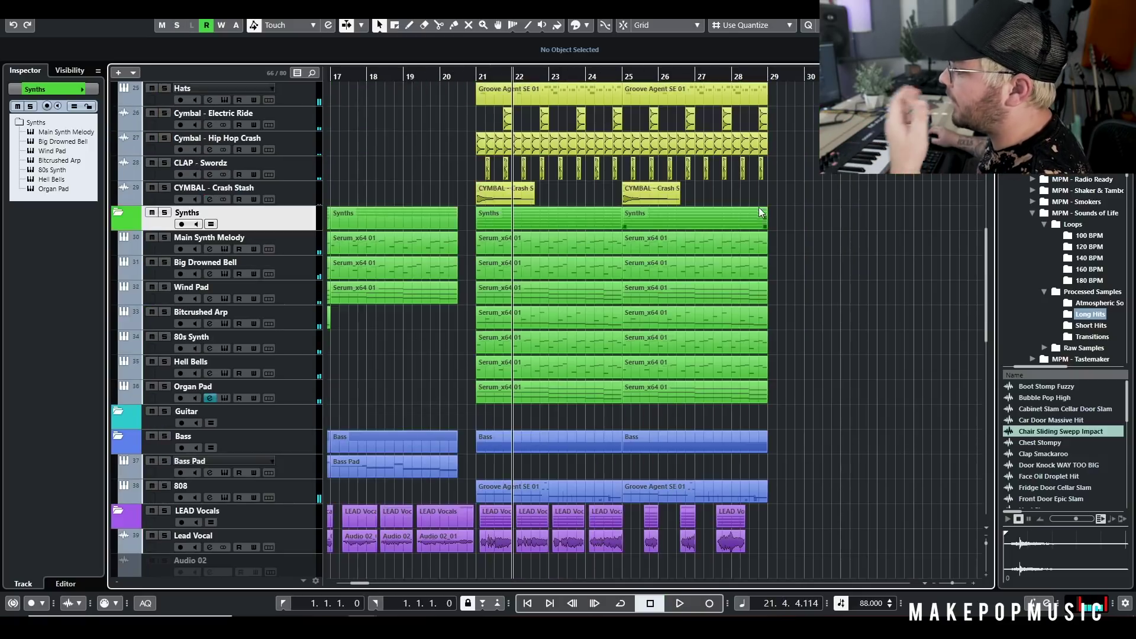
{"action": "scroll", "coordinate": [785, 203], "scroll_direction": "down", "scroll_amount": 5}
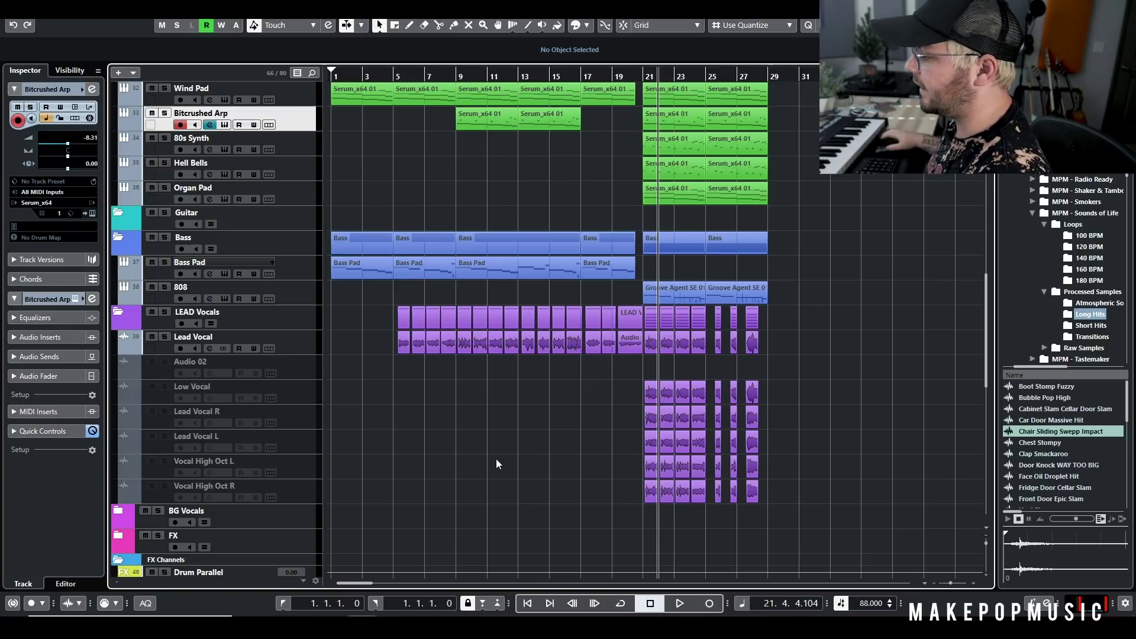
{"action": "double_click", "coordinate": [446, 342]}
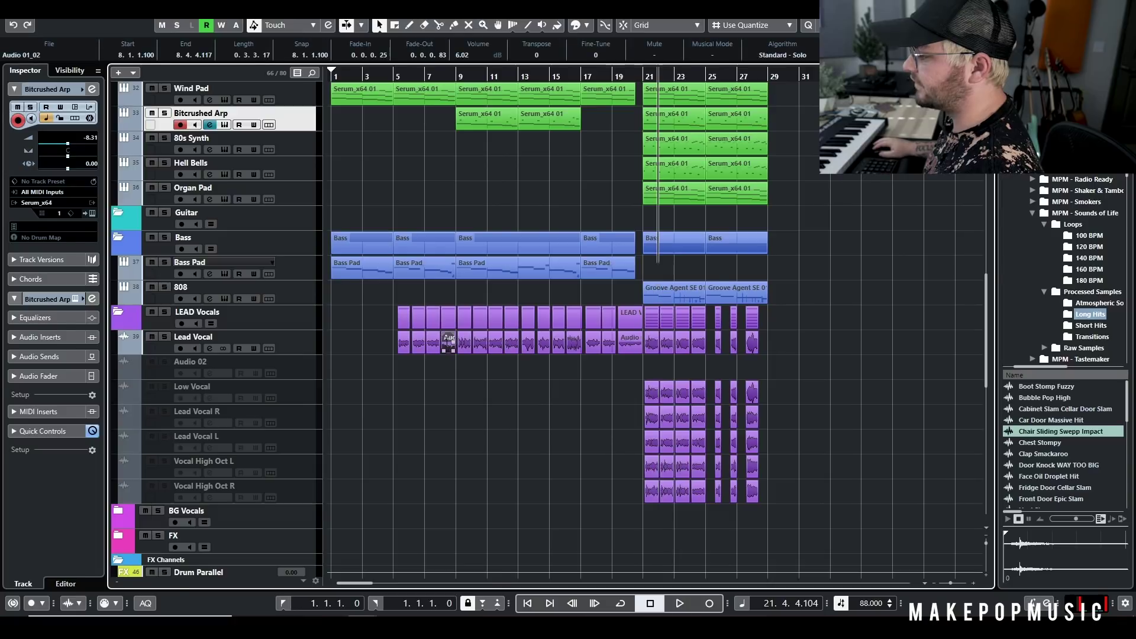
{"action": "key", "text": "g"}
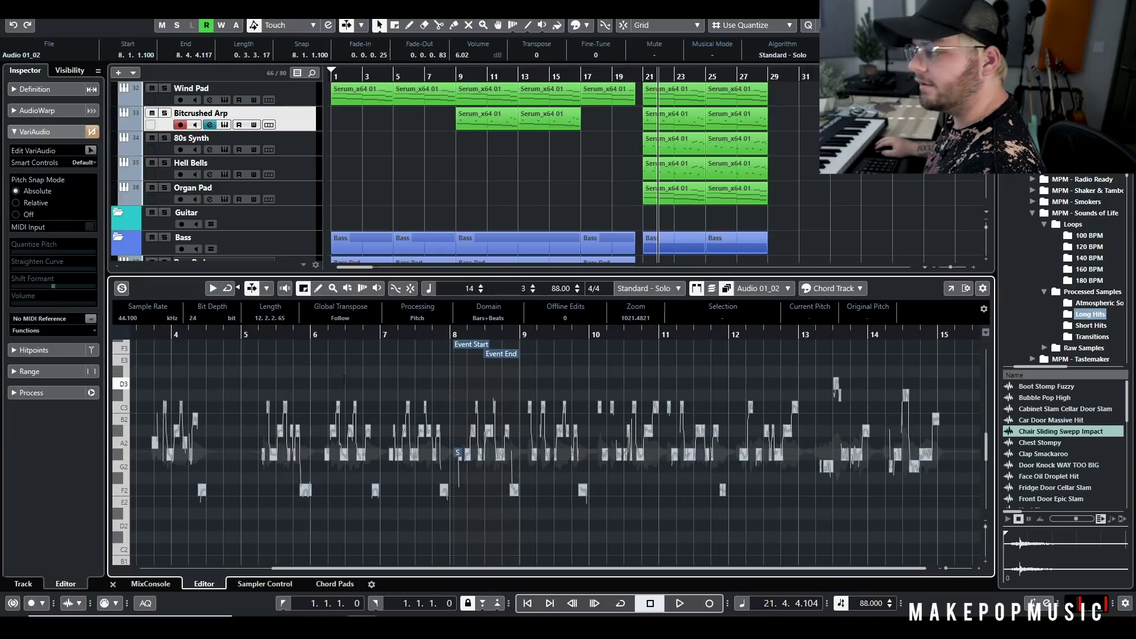
{"action": "left_click", "coordinate": [319, 335]}
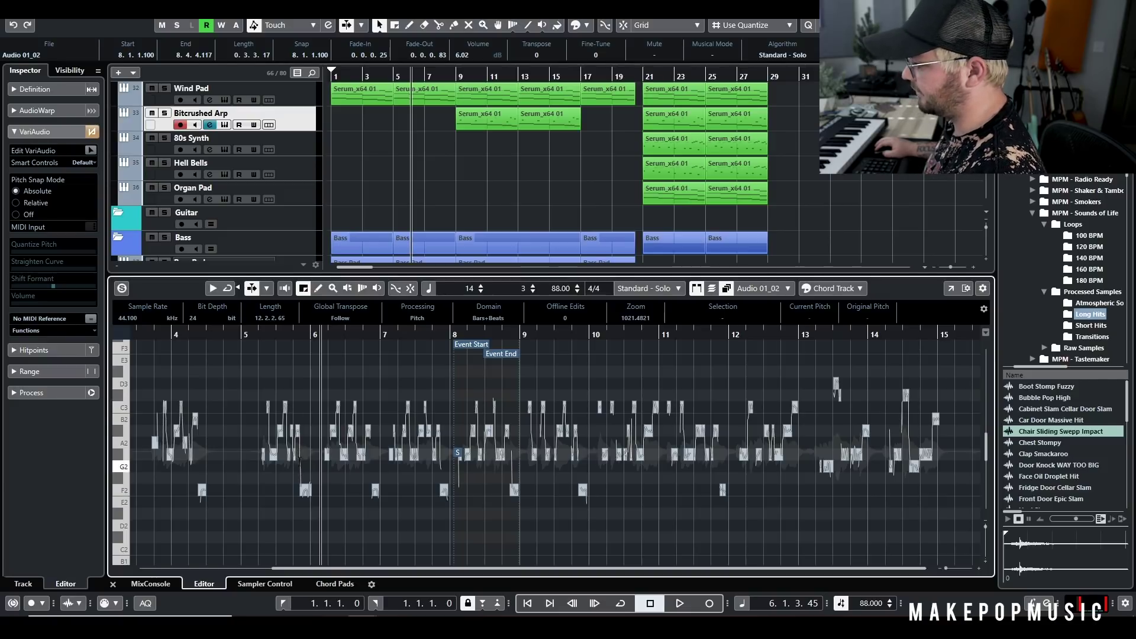
{"action": "scroll", "coordinate": [468, 171], "scroll_direction": "down", "scroll_amount": 4}
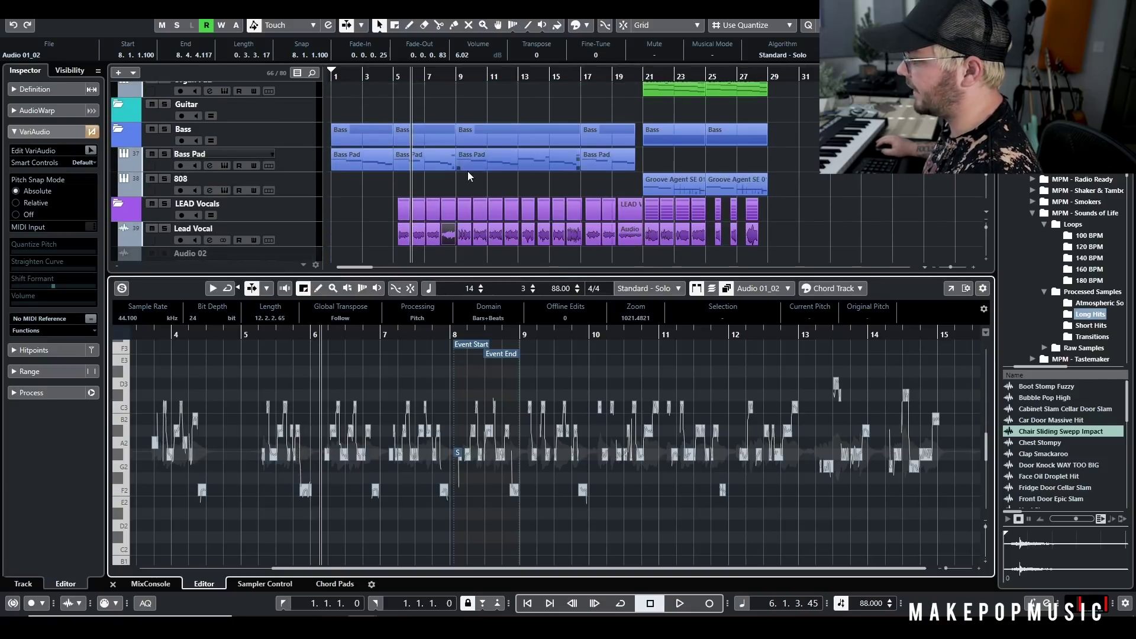
- Solo the Lead Vocal track and audition it from bar 5, stopping playback around bar 9
{"action": "left_click", "coordinate": [165, 229]}
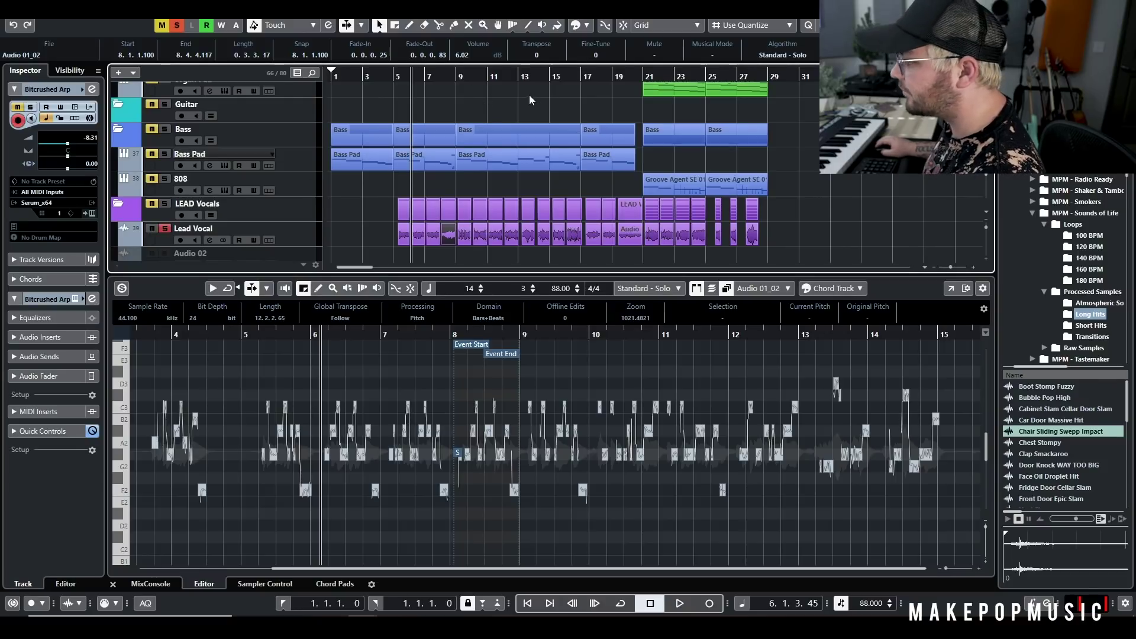
{"action": "left_click_drag", "start_coordinate": [392, 75], "coordinate": [400, 86]}
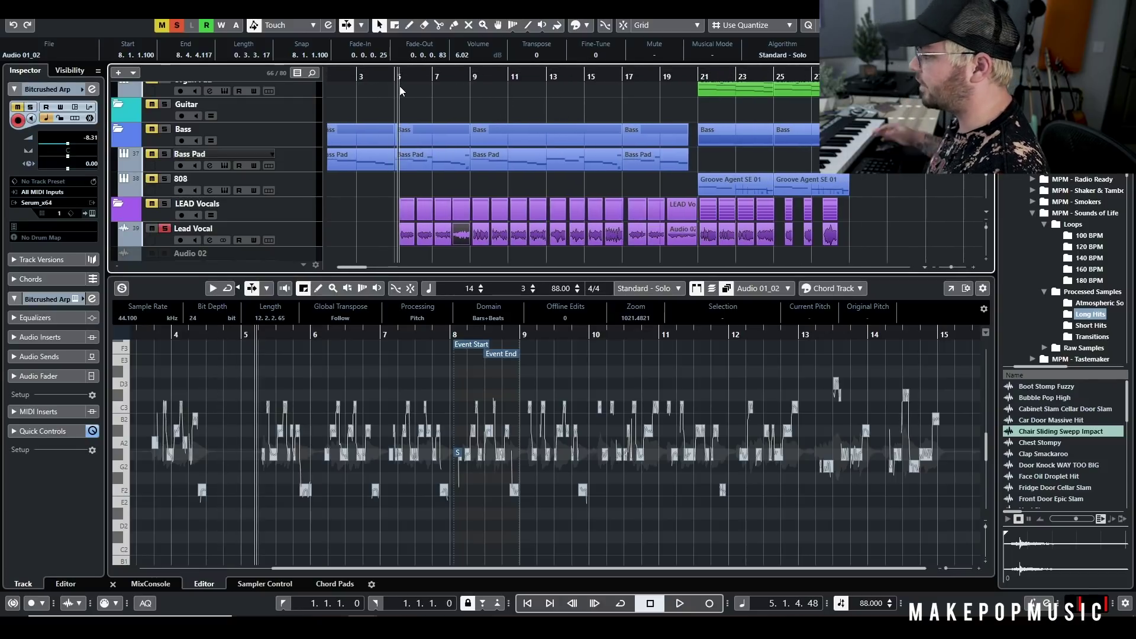
{"action": "key", "text": "space"}
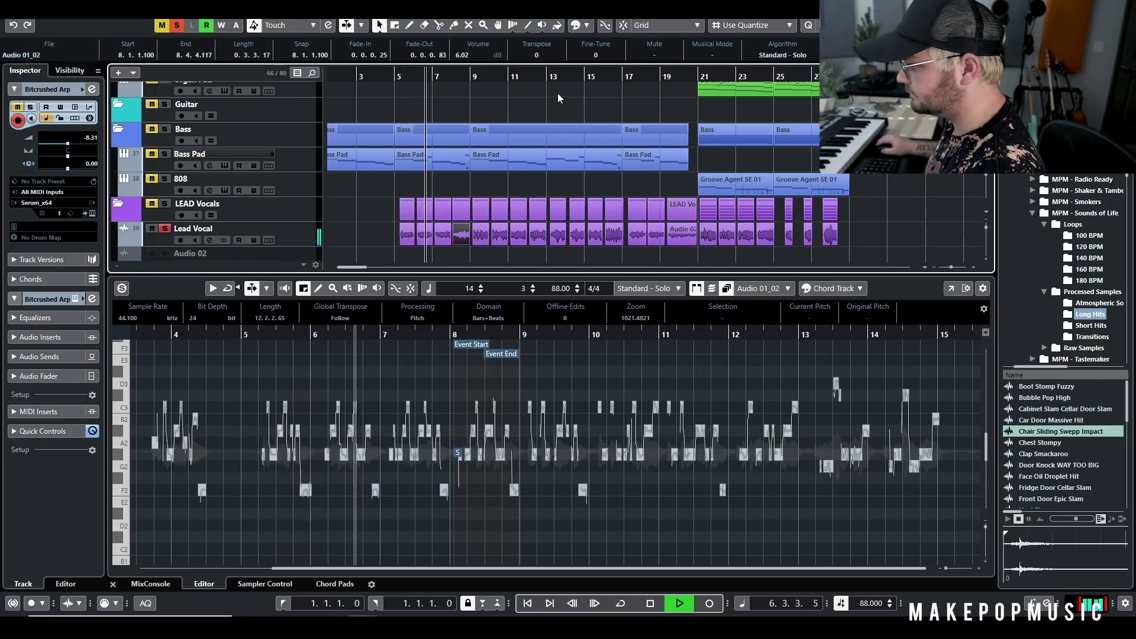
{"action": "key", "text": "space"}
- Audition the soloed Lead Vocal from bar 9 to bar 11, viewing the VariAudio notes of the bar 9 and bar 10 clips
{"action": "left_click", "coordinate": [475, 76]}
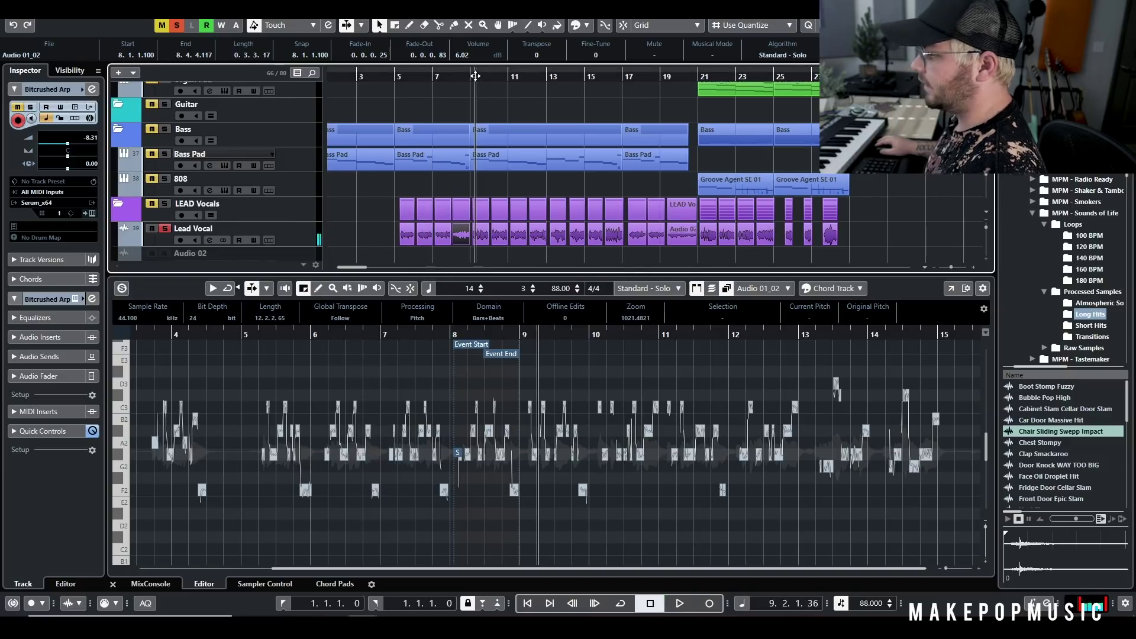
{"action": "left_click", "coordinate": [471, 75]}
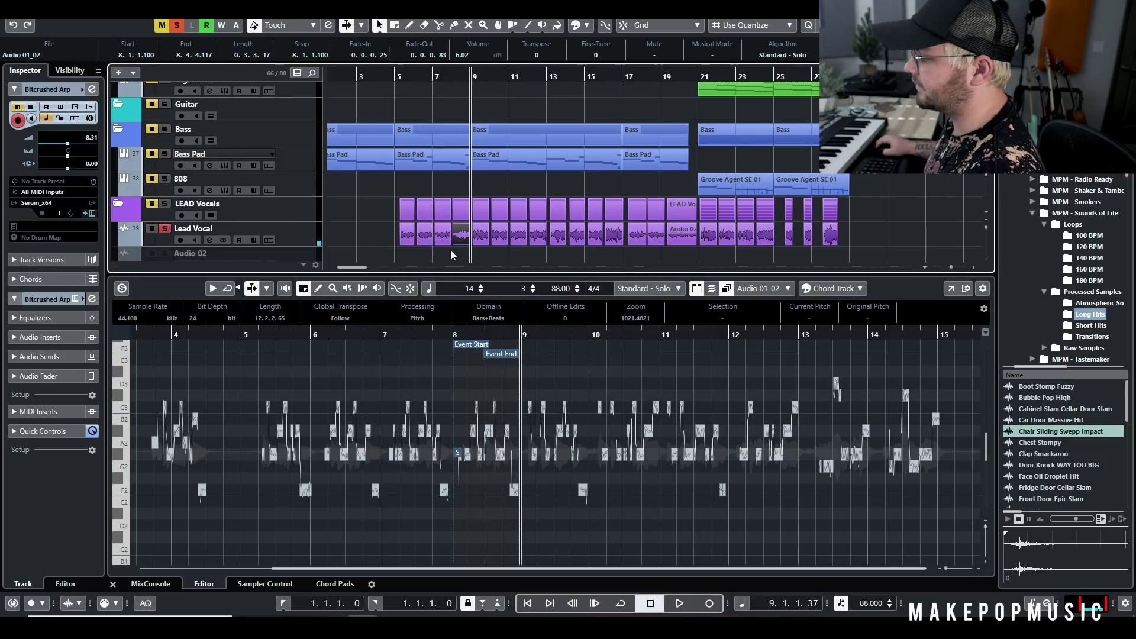
{"action": "left_click", "coordinate": [481, 231]}
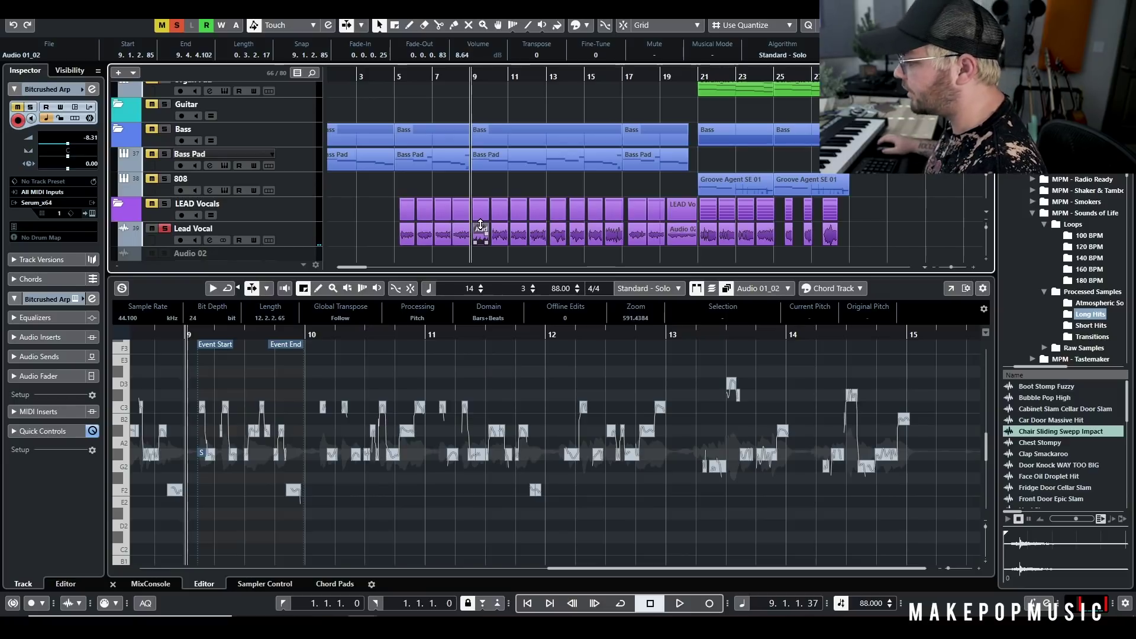
{"action": "key", "text": "space"}
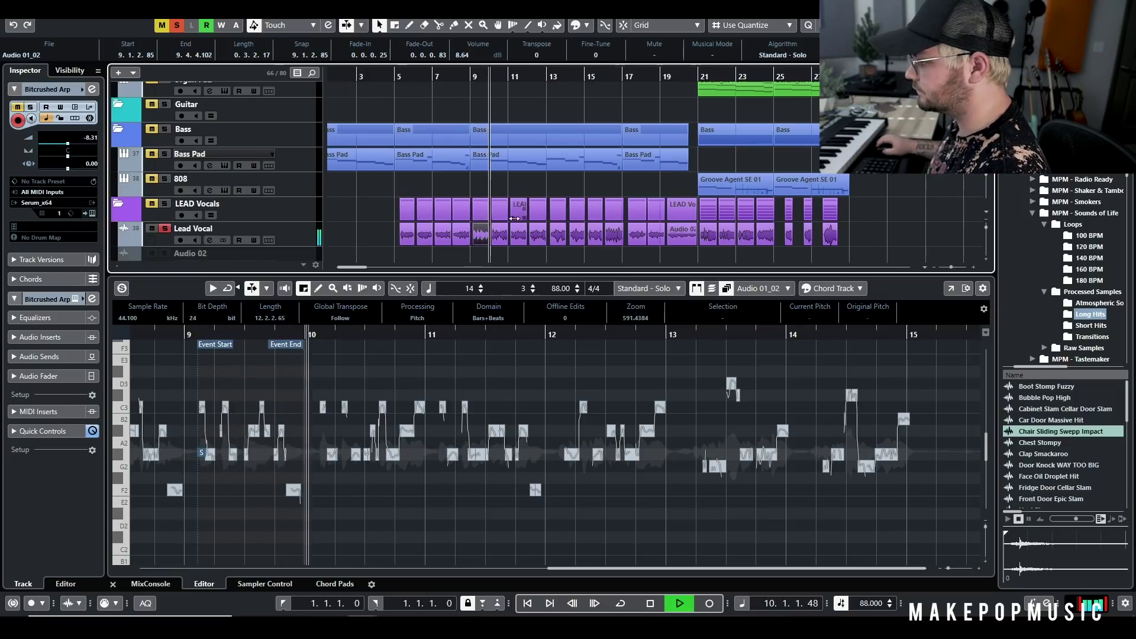
{"action": "left_click", "coordinate": [501, 235]}
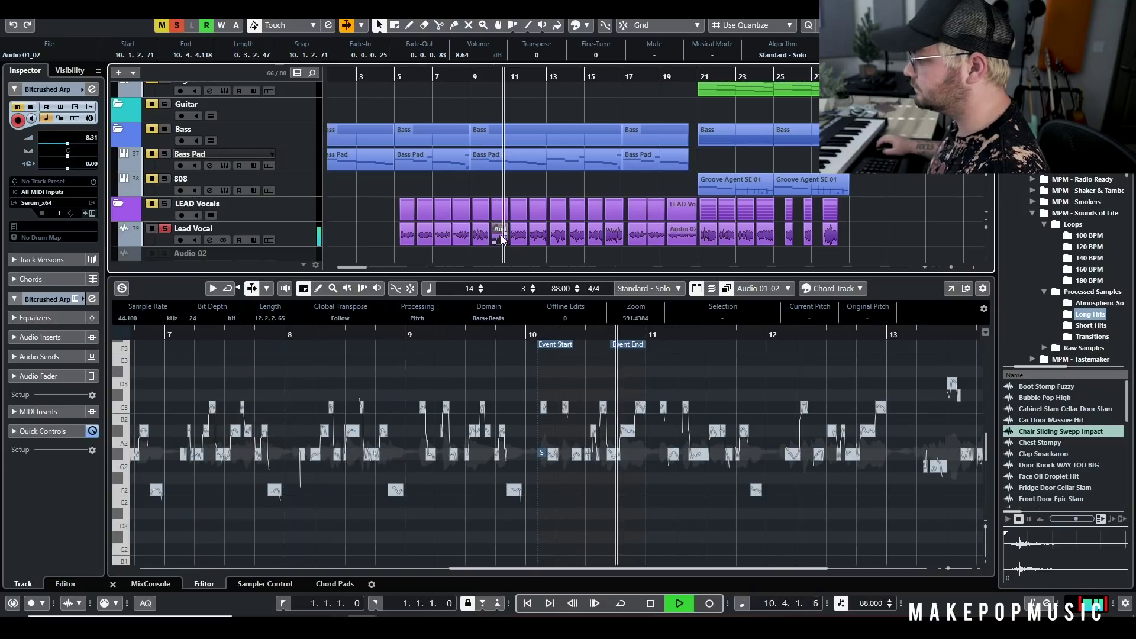
{"action": "key", "text": "space"}
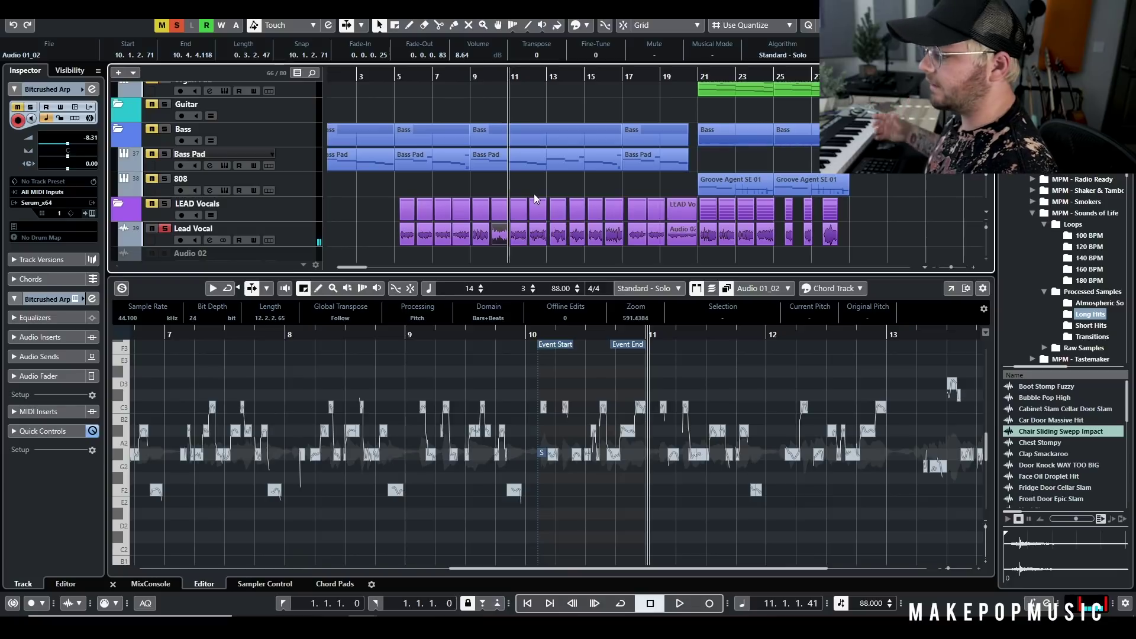
- View the pitch notes of the Lead Vocal clip at bar 11 and audition the soloed vocal from there
{"action": "left_click", "coordinate": [516, 237]}
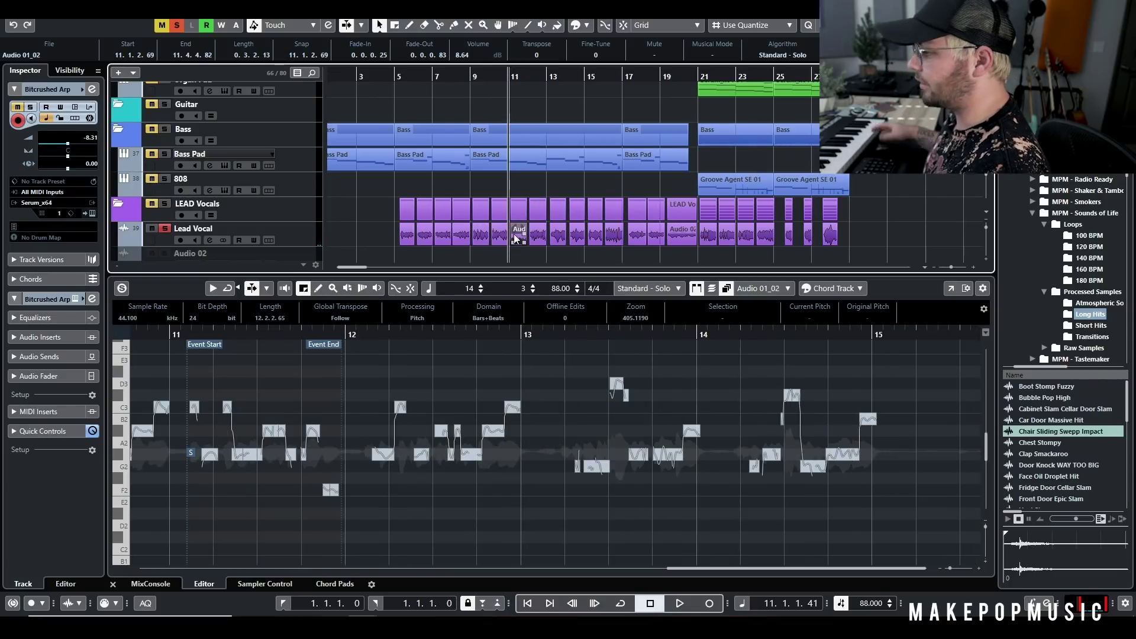
{"action": "key", "text": "g"}
{"action": "scroll", "coordinate": [491, 236], "scroll_direction": "down", "scroll_amount": 3}
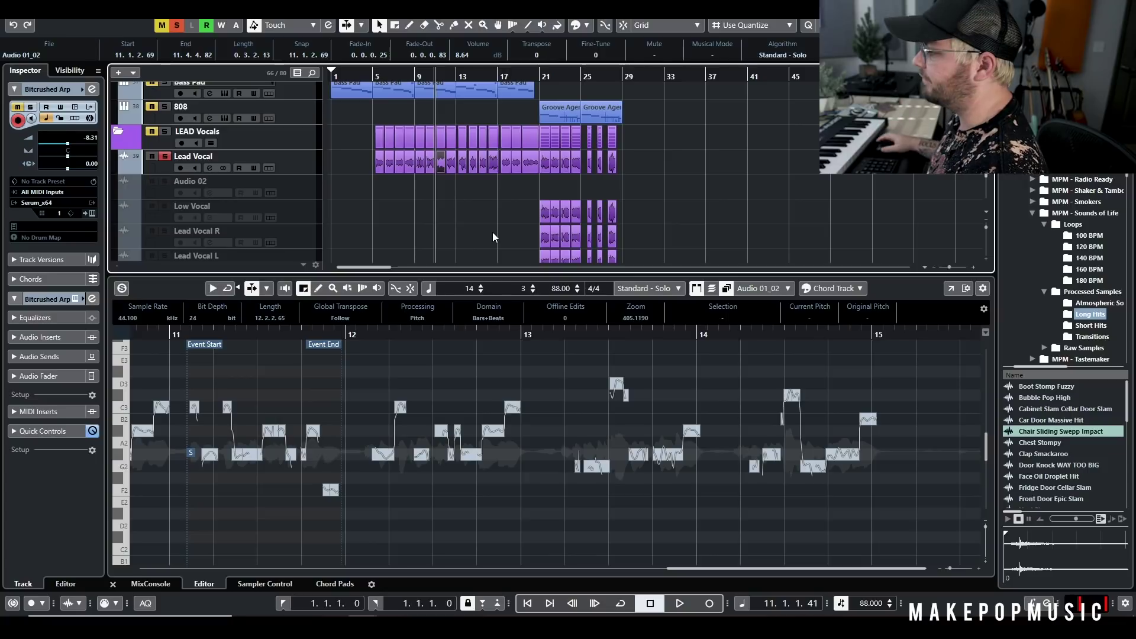
{"action": "key", "text": "h"}
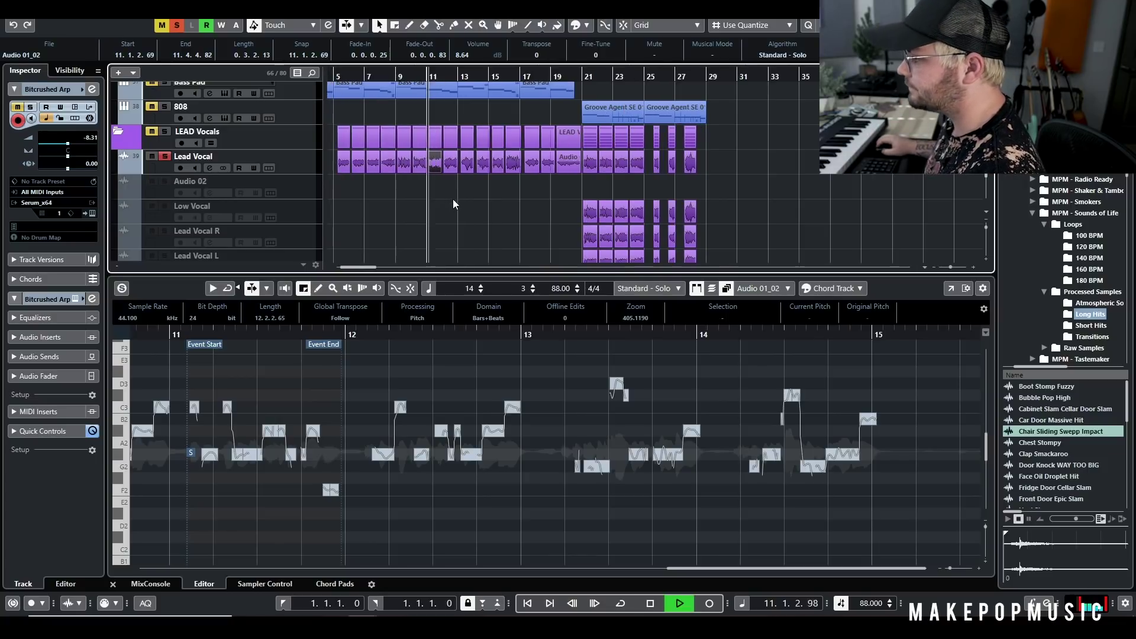
{"action": "key", "text": "h"}
{"action": "key", "text": "space"}
- Audition the soloed Lead Vocal from bar 13 to bar 17 while viewing its clips' VariAudio notes
{"action": "left_click_drag", "start_coordinate": [526, 79], "coordinate": [461, 78]}
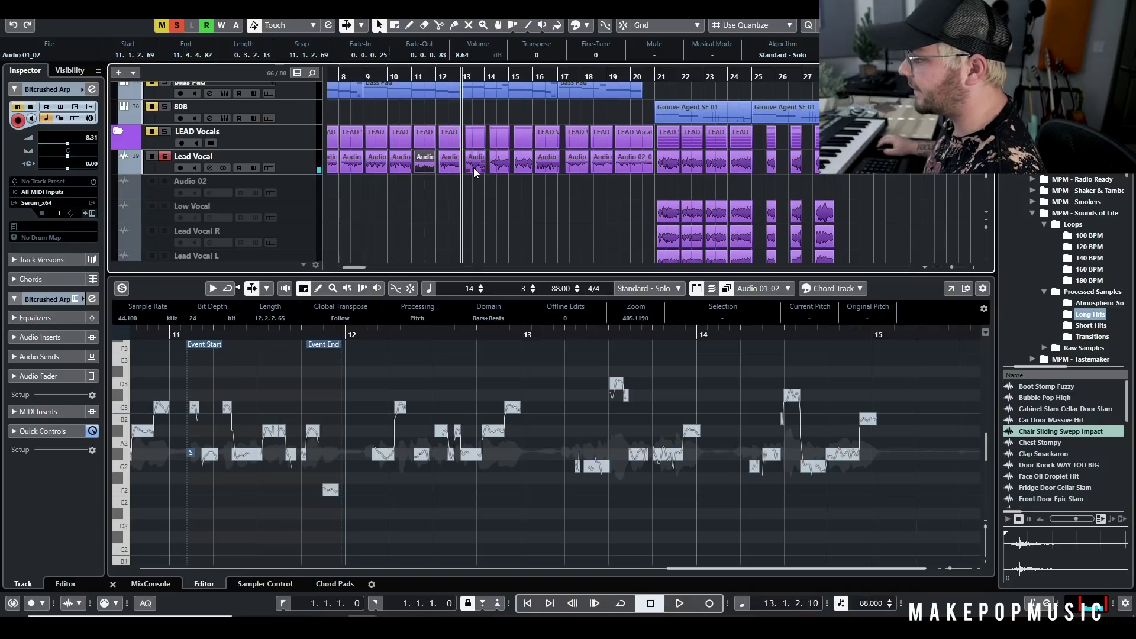
{"action": "key", "text": "space"}
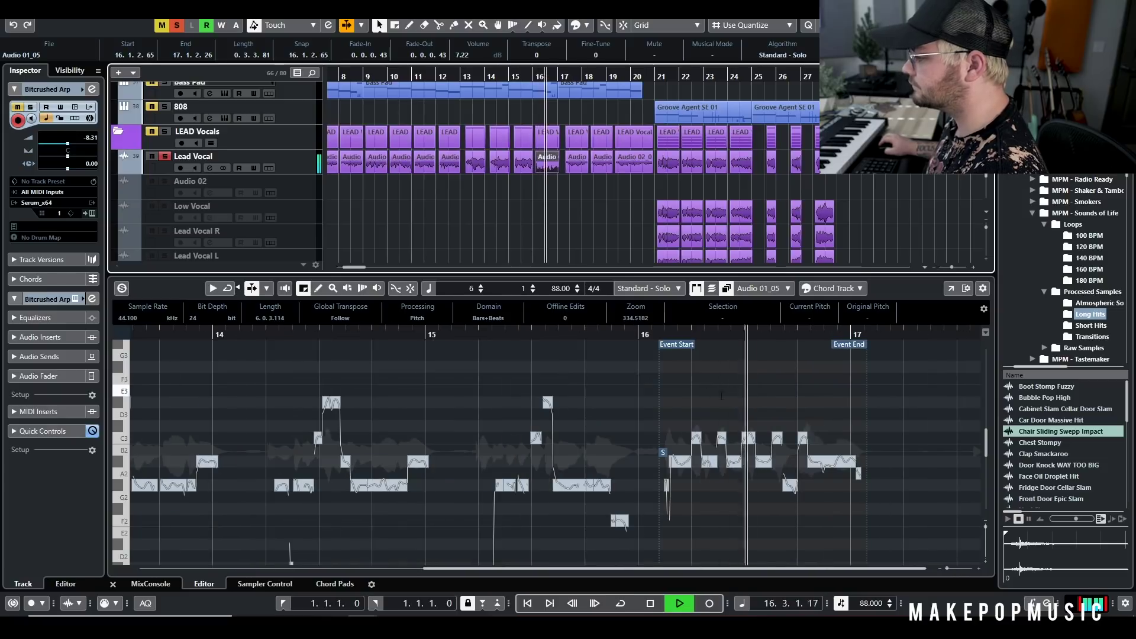
{"action": "key", "text": "space"}
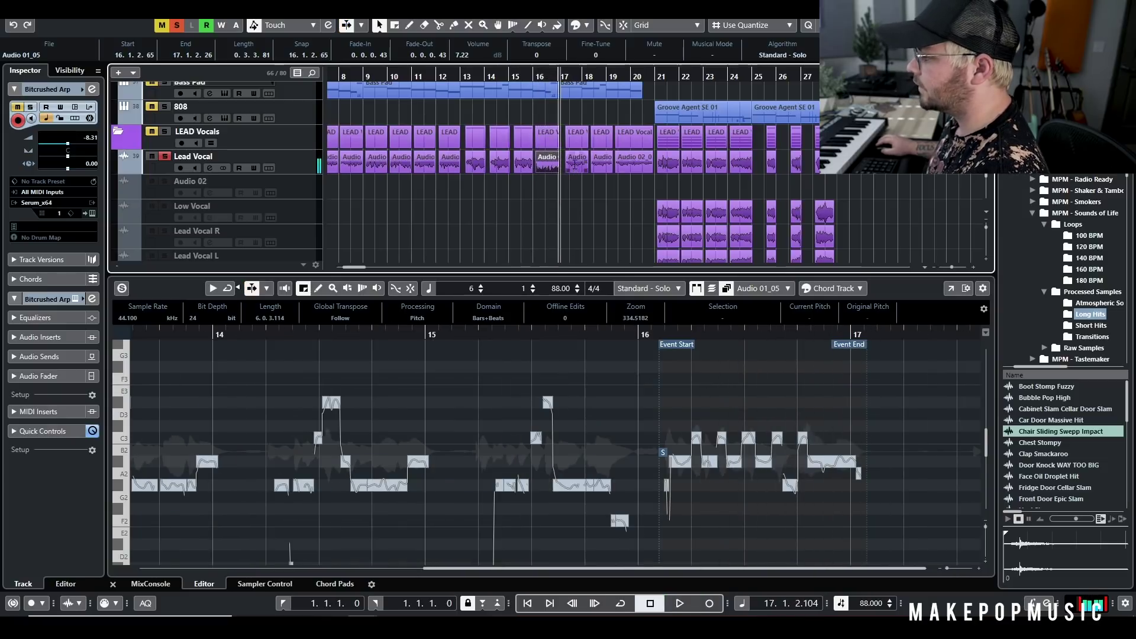
- Unsolo the Lead Vocal track and audition the full mix from before bar 12 to bar 14
{"action": "key", "text": "shift+f"}
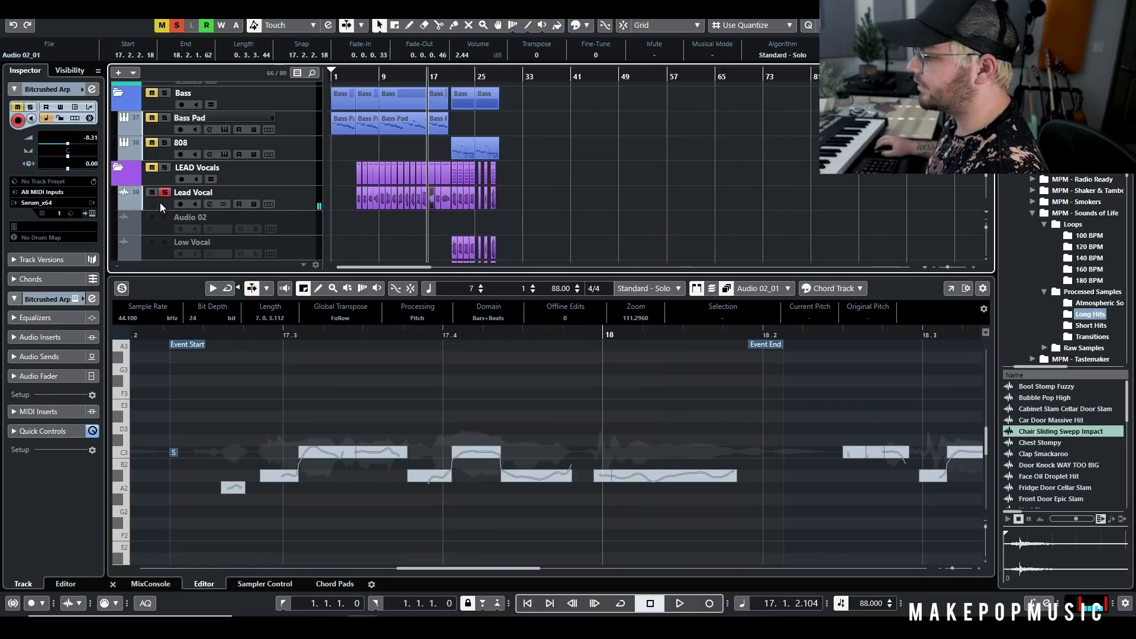
{"action": "left_click", "coordinate": [165, 193]}
{"action": "key", "text": "h"}
{"action": "key", "text": "h"}
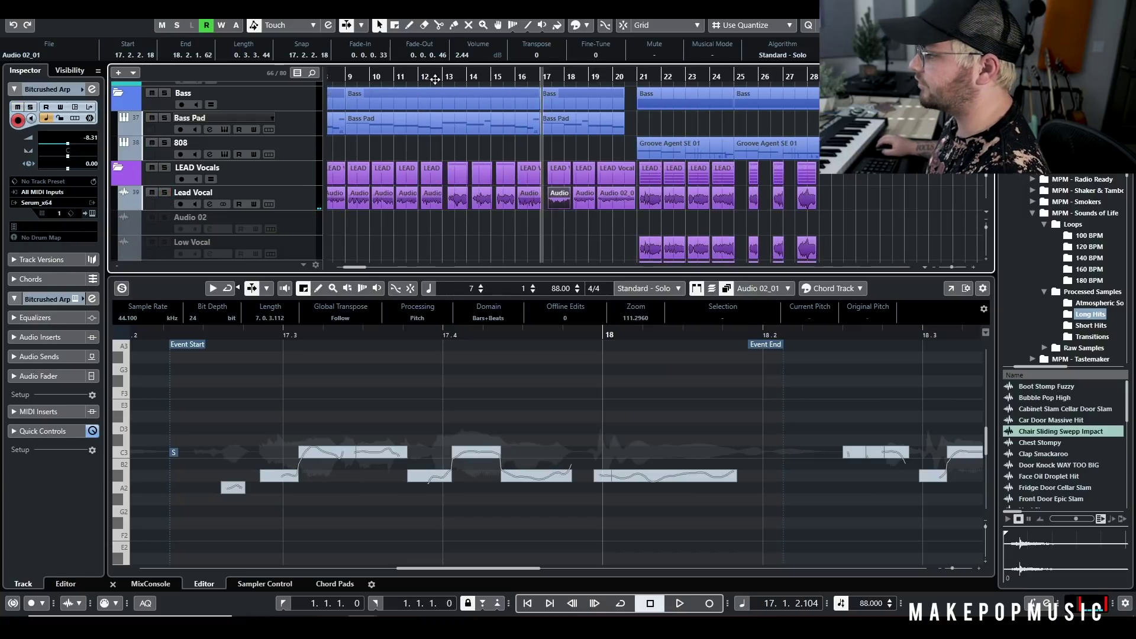
{"action": "left_click", "coordinate": [409, 77]}
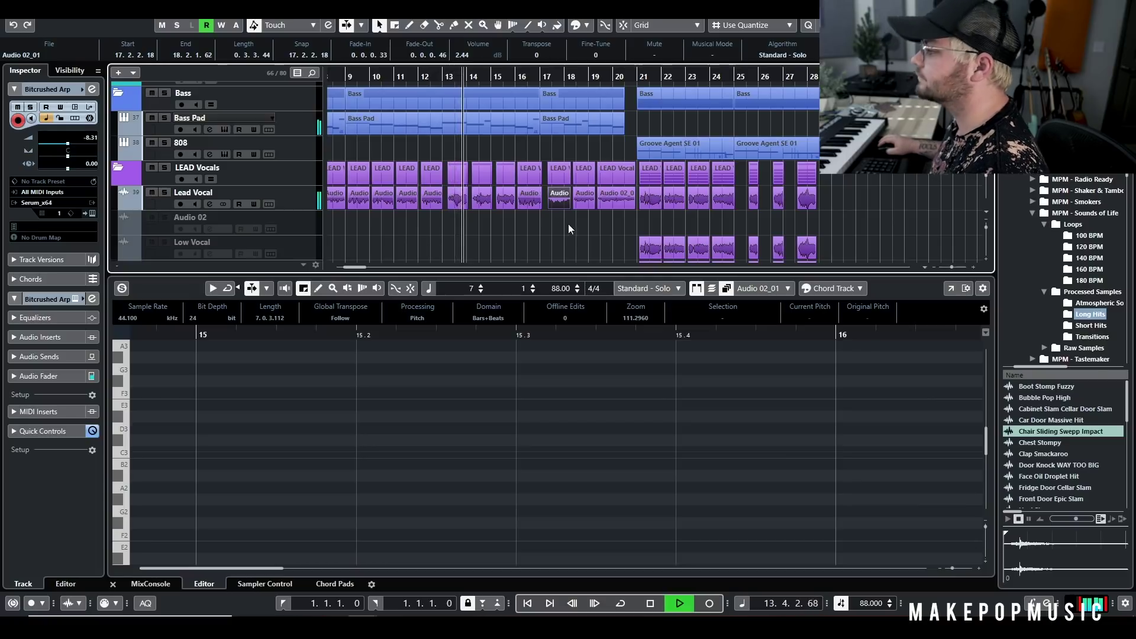
{"action": "key", "text": "space"}
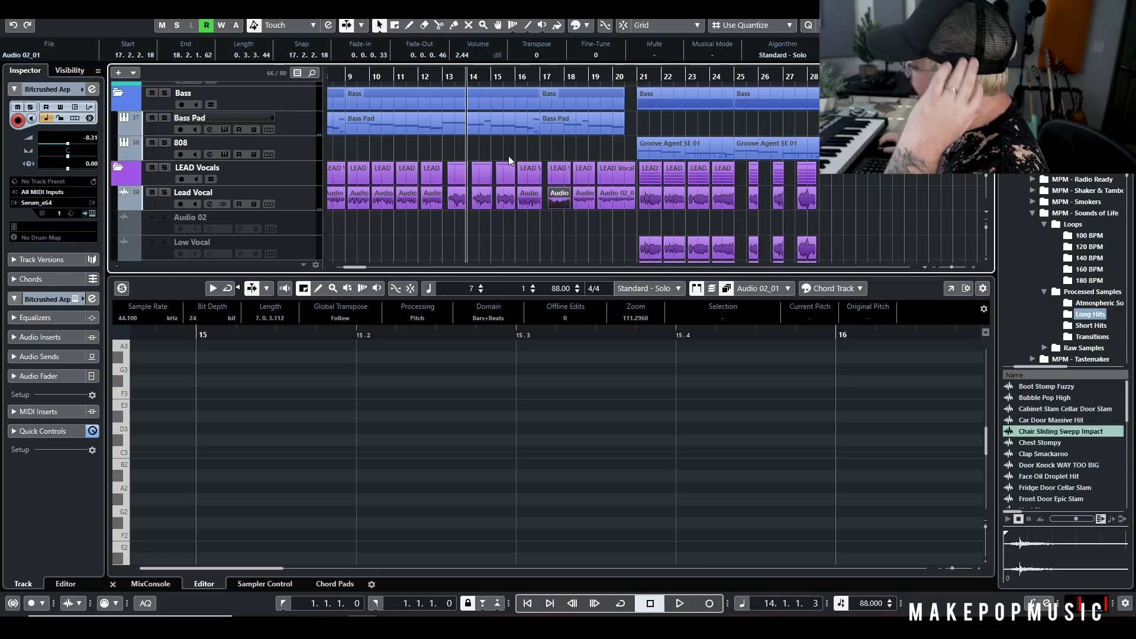
- Play the full mix from bar 17 into bar 21 while viewing the Lead Vocal clips' pitch notes, and clear the selection
{"action": "scroll", "coordinate": [503, 156], "scroll_direction": "right", "scroll_amount": 2}
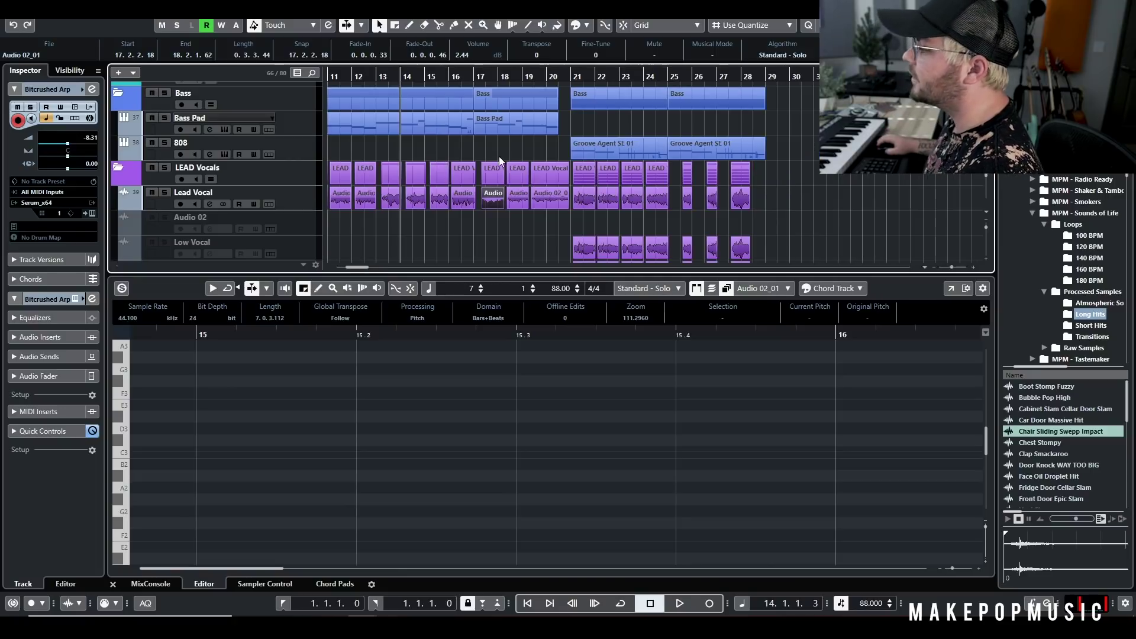
{"action": "left_click", "coordinate": [474, 77]}
{"action": "left_click", "coordinate": [496, 201]}
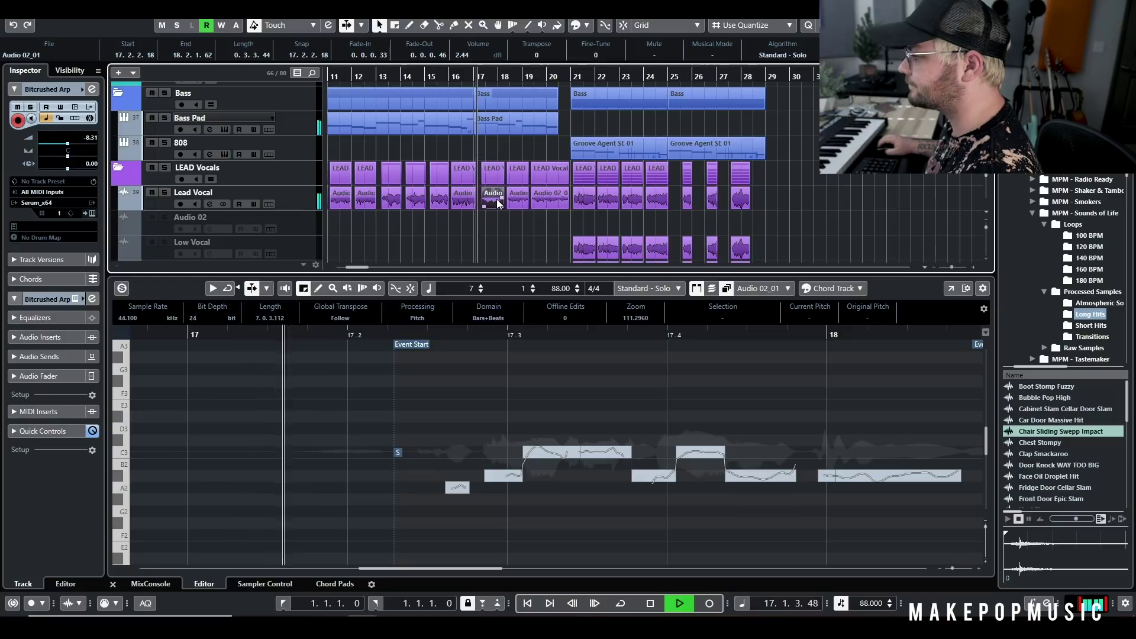
{"action": "left_click", "coordinate": [347, 24]}
{"action": "key", "text": "g"}
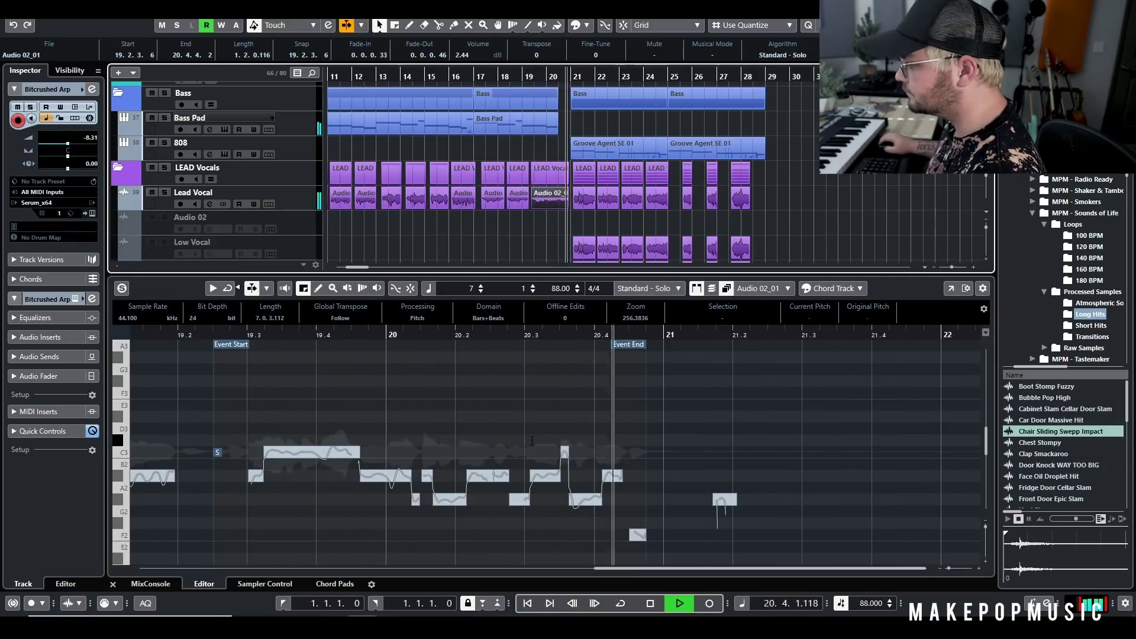
{"action": "key", "text": "space"}
{"action": "left_click", "coordinate": [519, 247]}
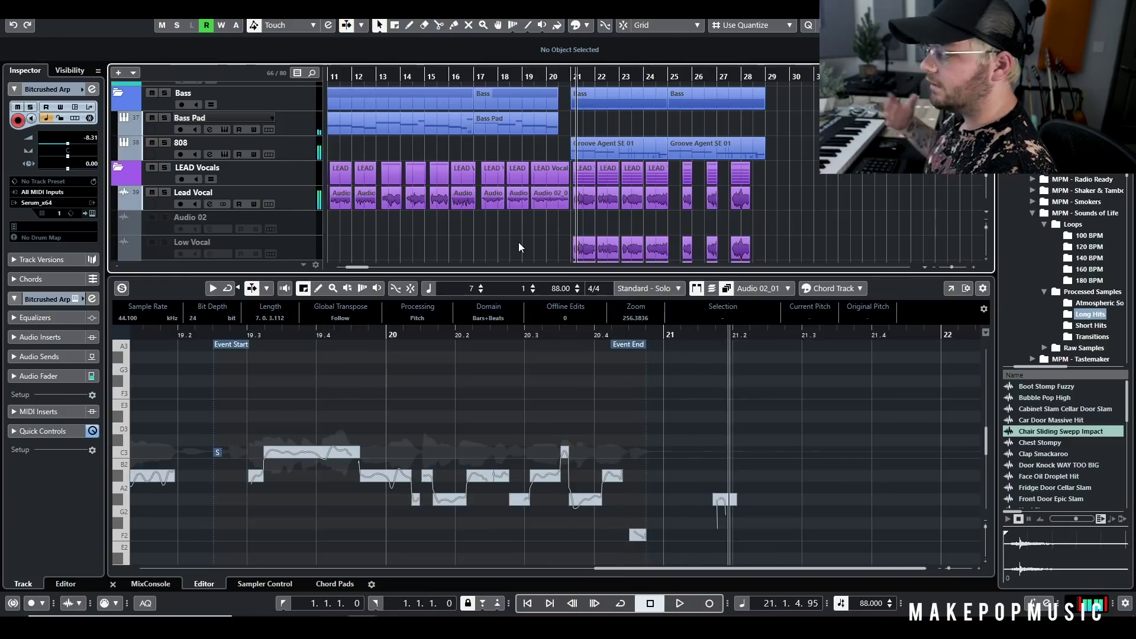
- Close the sample editor, select the stacked vocal clips from bar 21, and enable the disabled tracks from Low Vocal to Vocal High Oct R
{"action": "scroll", "coordinate": [511, 236], "scroll_direction": "down", "scroll_amount": 2}
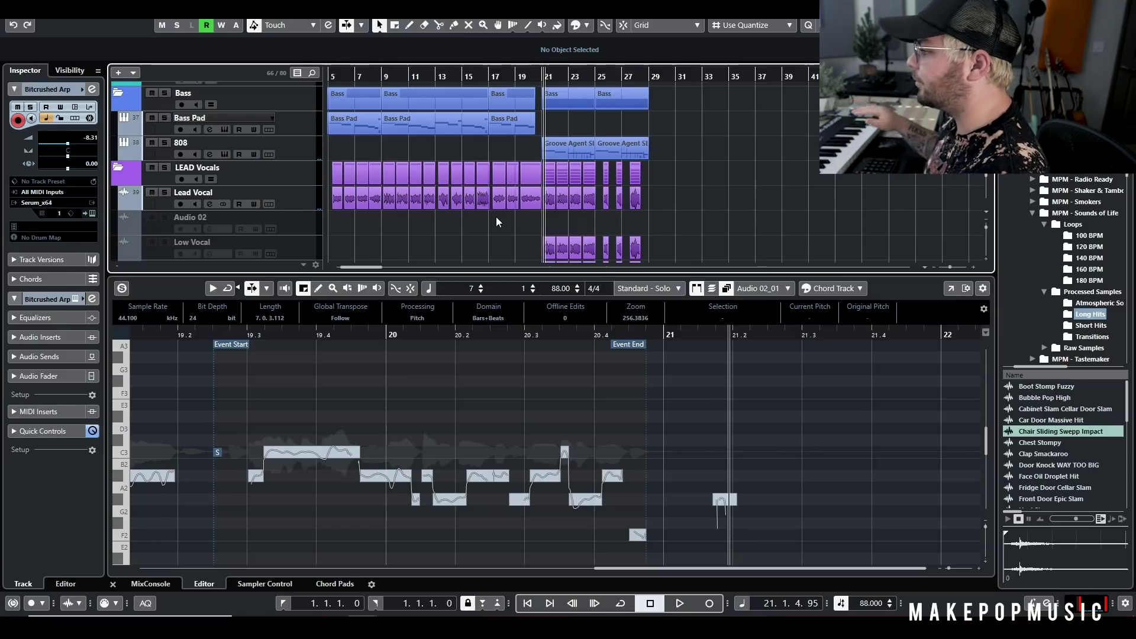
{"action": "scroll", "coordinate": [447, 229], "scroll_direction": "up", "scroll_amount": 1}
{"action": "scroll", "coordinate": [447, 229], "scroll_direction": "up", "scroll_amount": 1}
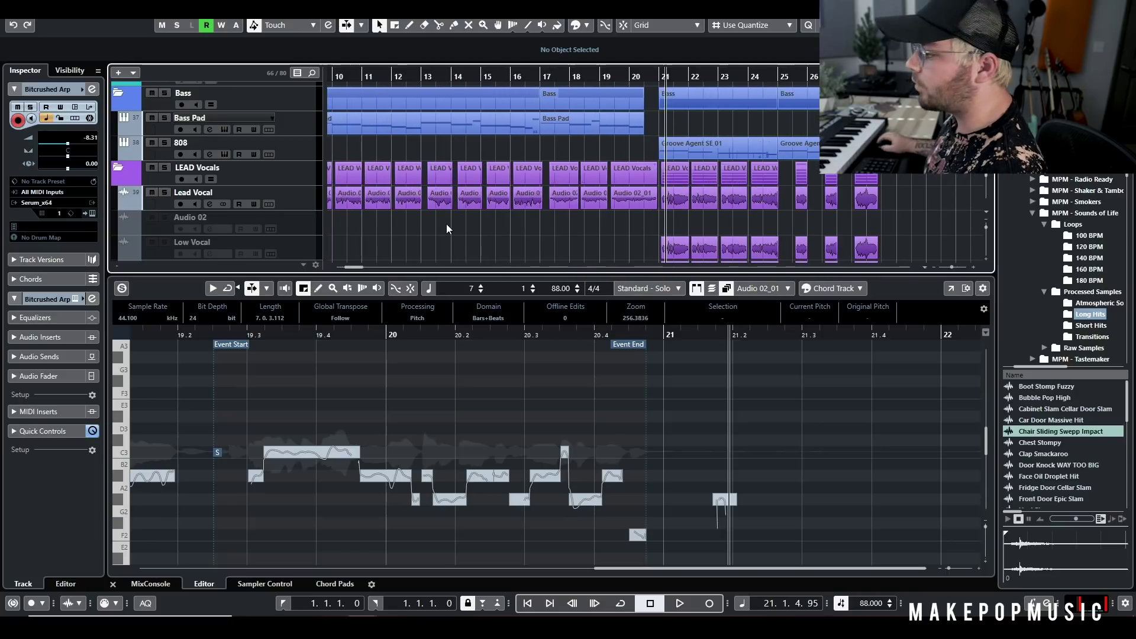
{"action": "key", "text": "ctrl+e"}
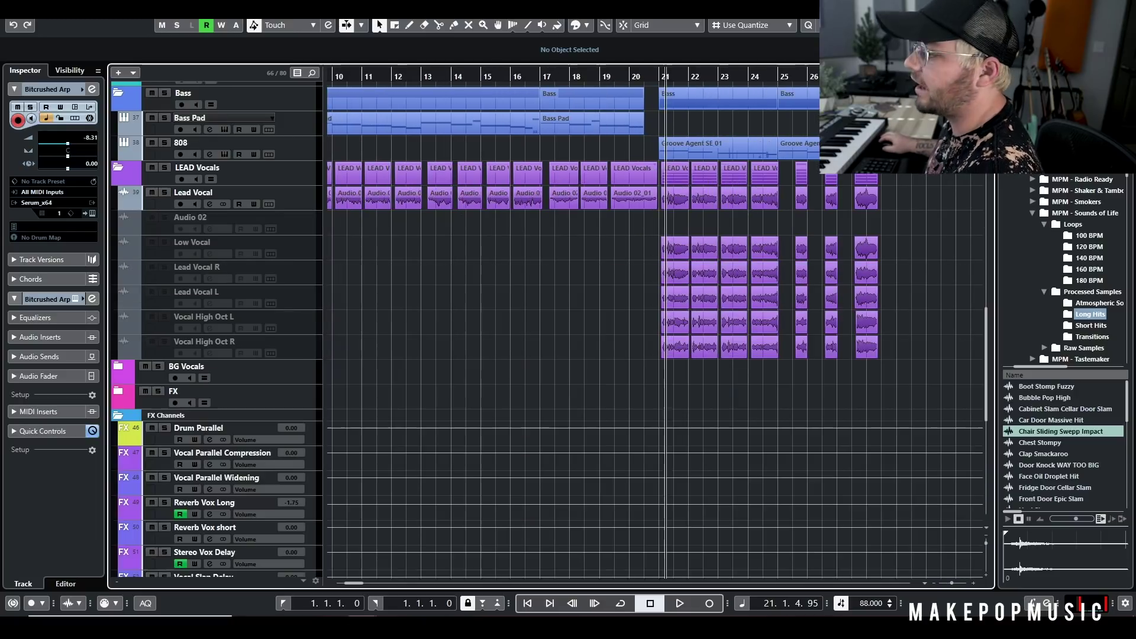
{"action": "left_click_drag", "start_coordinate": [918, 237], "coordinate": [564, 401]}
{"action": "left_click", "coordinate": [293, 247]}
{"action": "left_click", "coordinate": [293, 347], "text": "shift"}
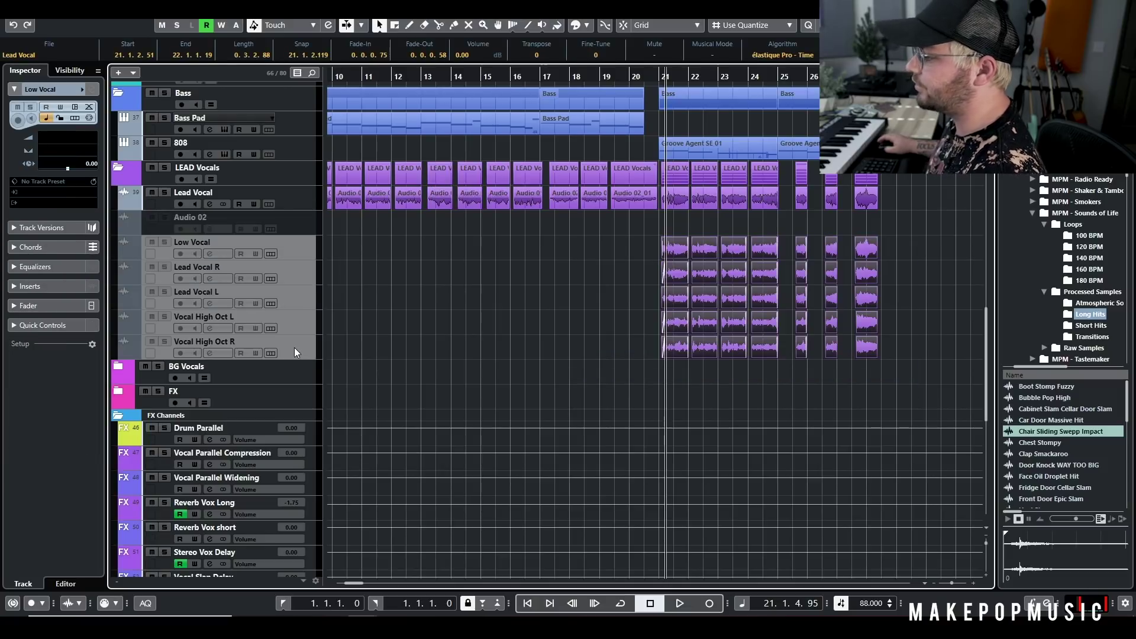
{"action": "right_click", "coordinate": [293, 346]}
- Solo the Lead Vocal track and audition it alone from bar 21 into bar 22
{"action": "left_click", "coordinate": [668, 83]}
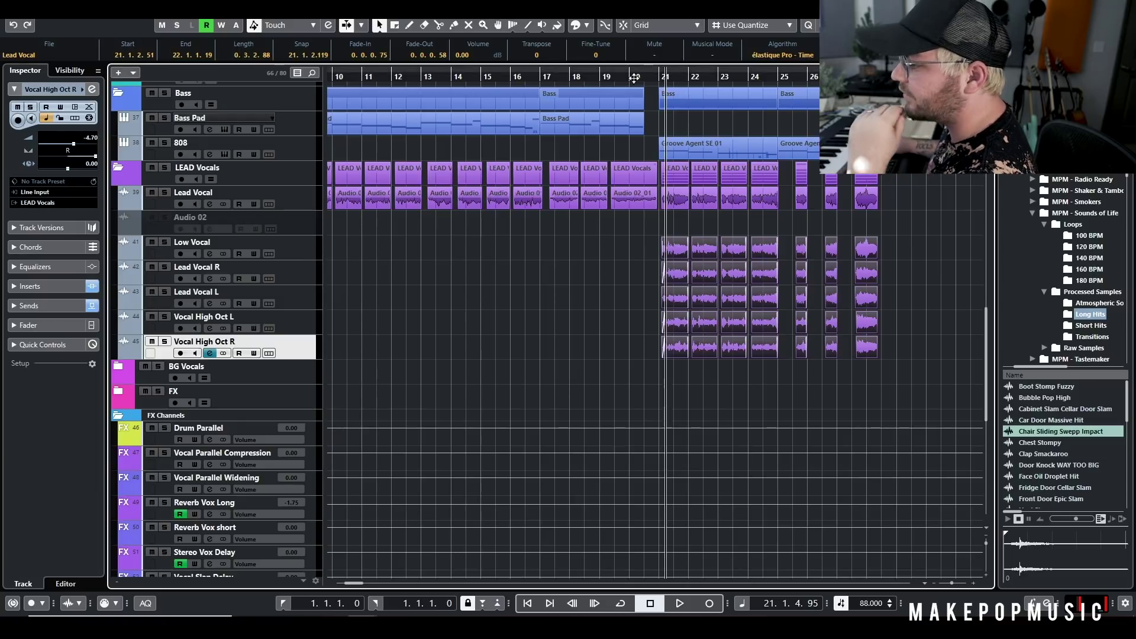
{"action": "left_click", "coordinate": [163, 199]}
{"action": "left_click", "coordinate": [164, 192]}
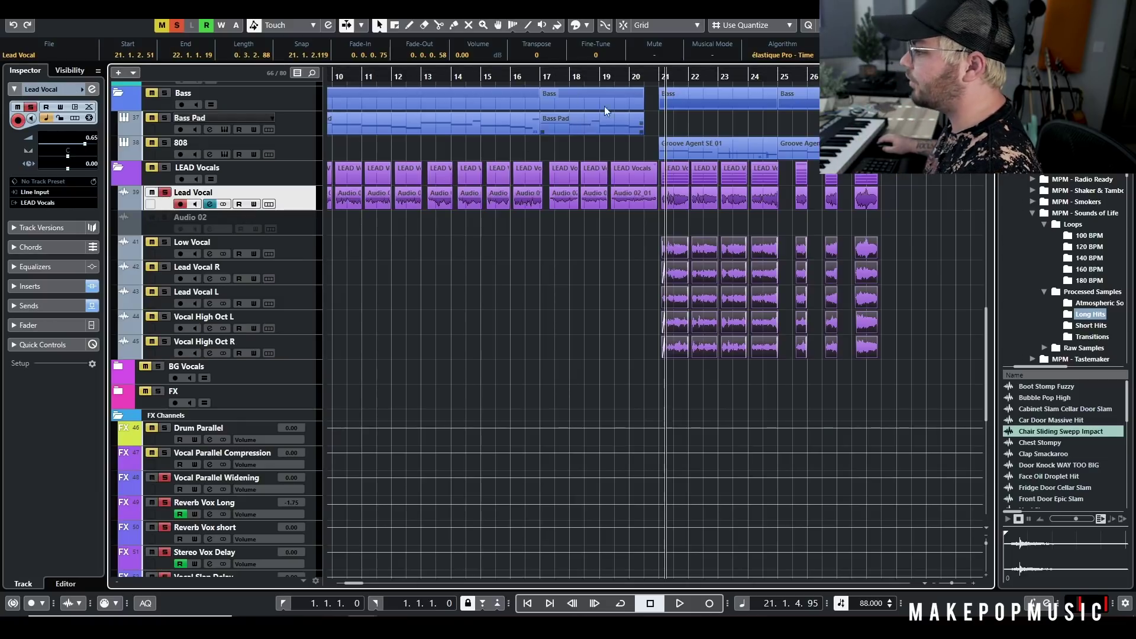
{"action": "left_click", "coordinate": [657, 81]}
{"action": "key", "text": "space"}
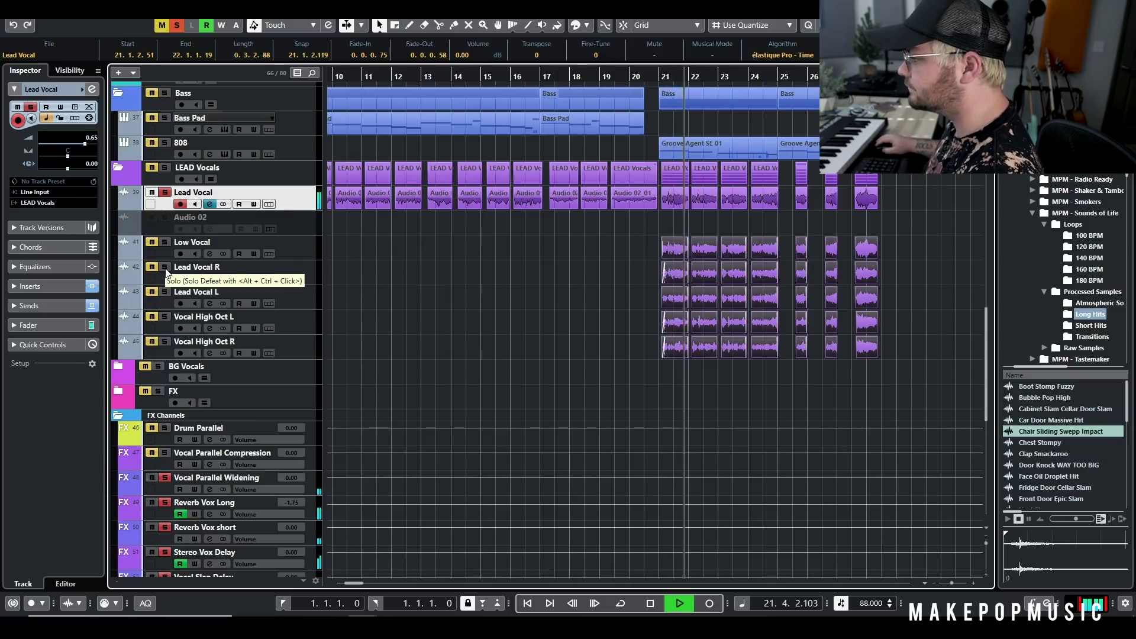
{"action": "key", "text": "space"}
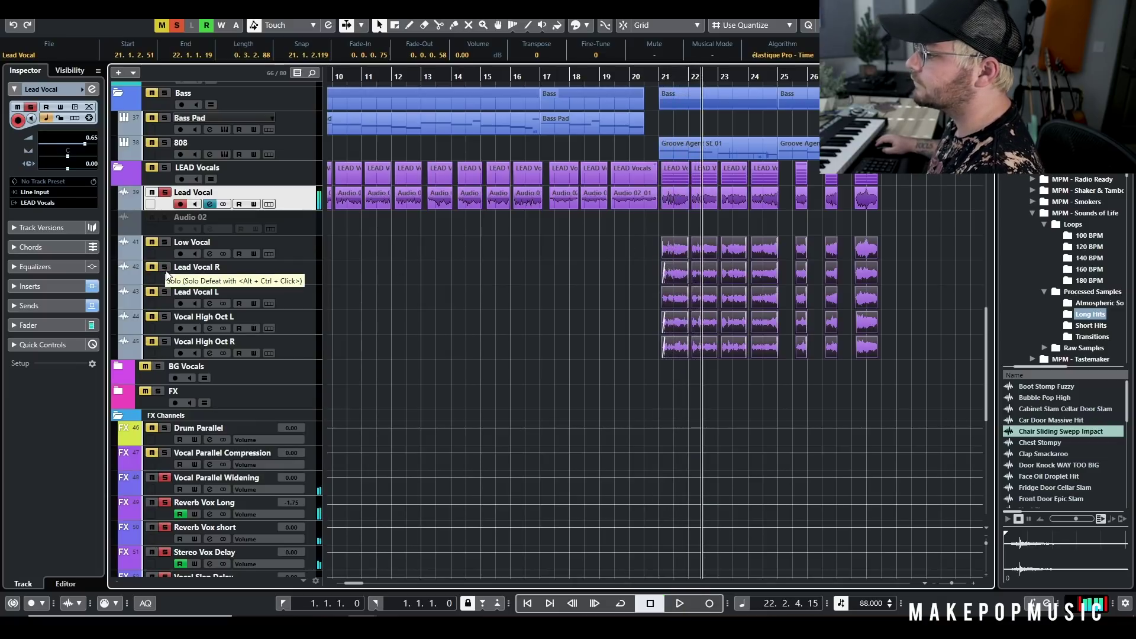
- Add Lead Vocal R and Lead Vocal L to the solo, check each track's panning, and audition the three vocals from just before bar 21
{"action": "left_click", "coordinate": [165, 267]}
{"action": "left_click", "coordinate": [165, 291]}
{"action": "left_click", "coordinate": [290, 271]}
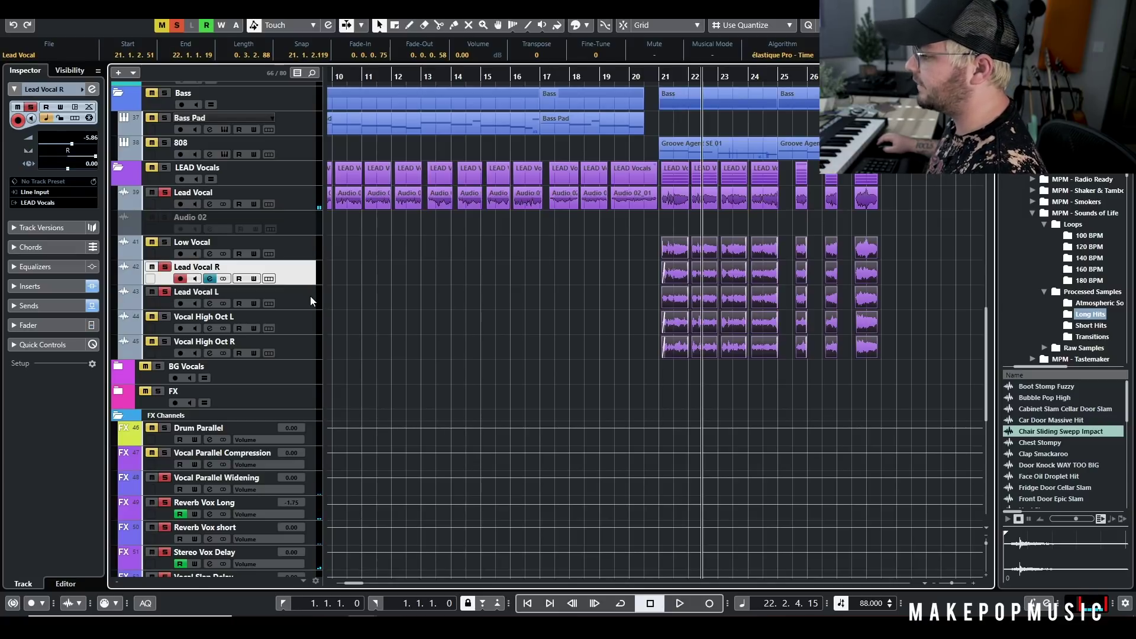
{"action": "left_click", "coordinate": [311, 296]}
{"action": "left_click", "coordinate": [660, 79]}
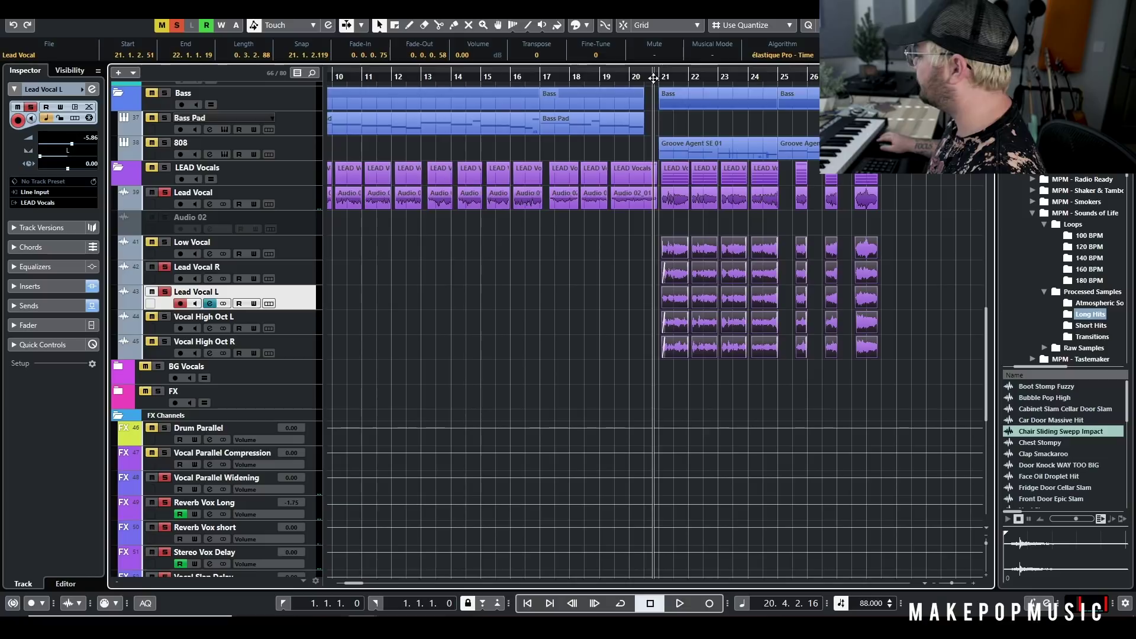
{"action": "key", "text": "space"}
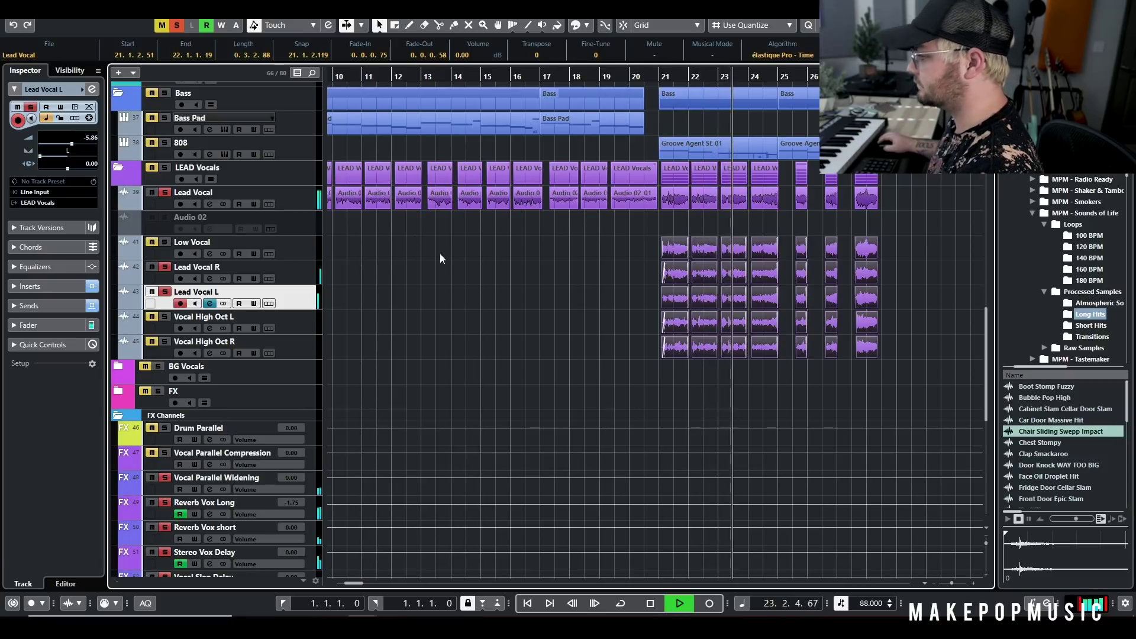
{"action": "key", "text": "space"}
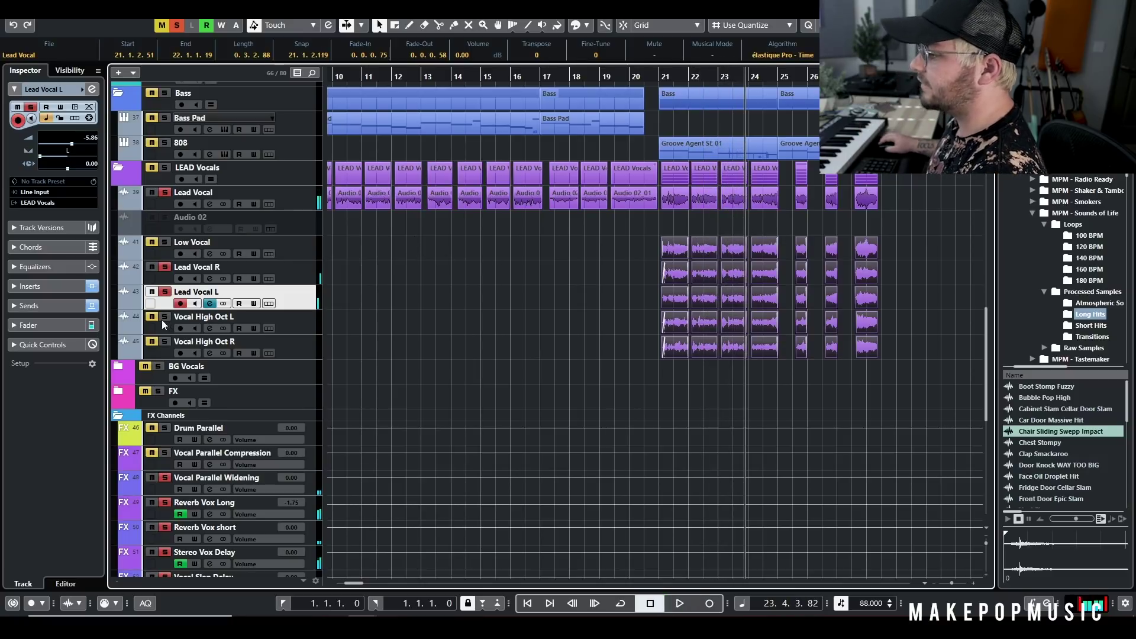
- Add Vocal High Oct L and Vocal High Oct R to the soloed vocals and audition the stack from just before bar 21 into bar 23
{"action": "left_click", "coordinate": [163, 347]}
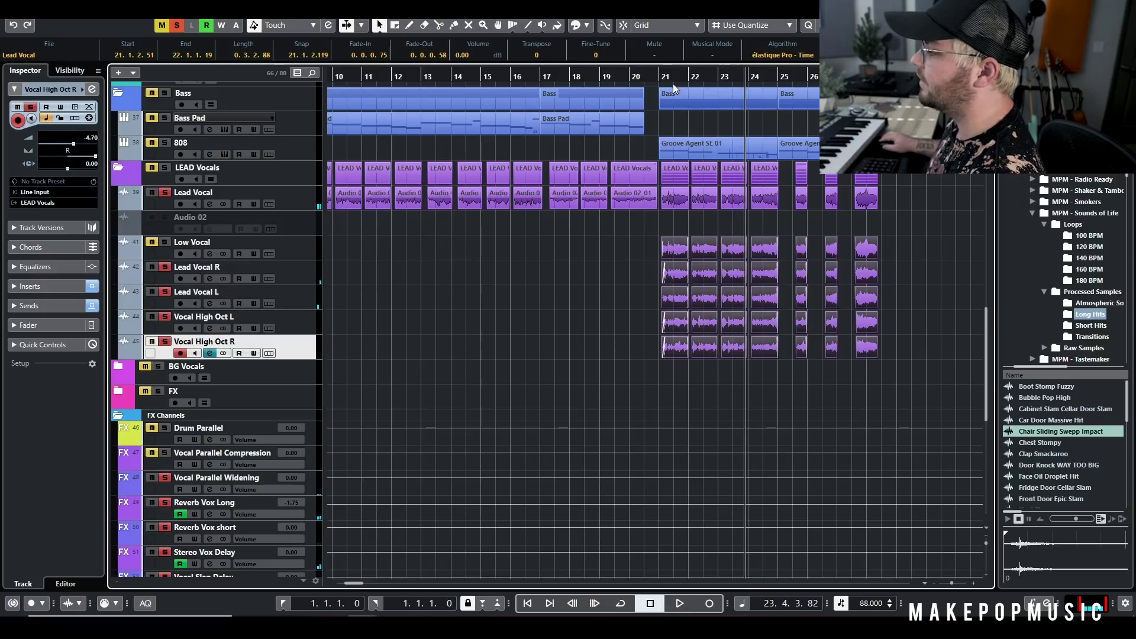
{"action": "left_click", "coordinate": [658, 72]}
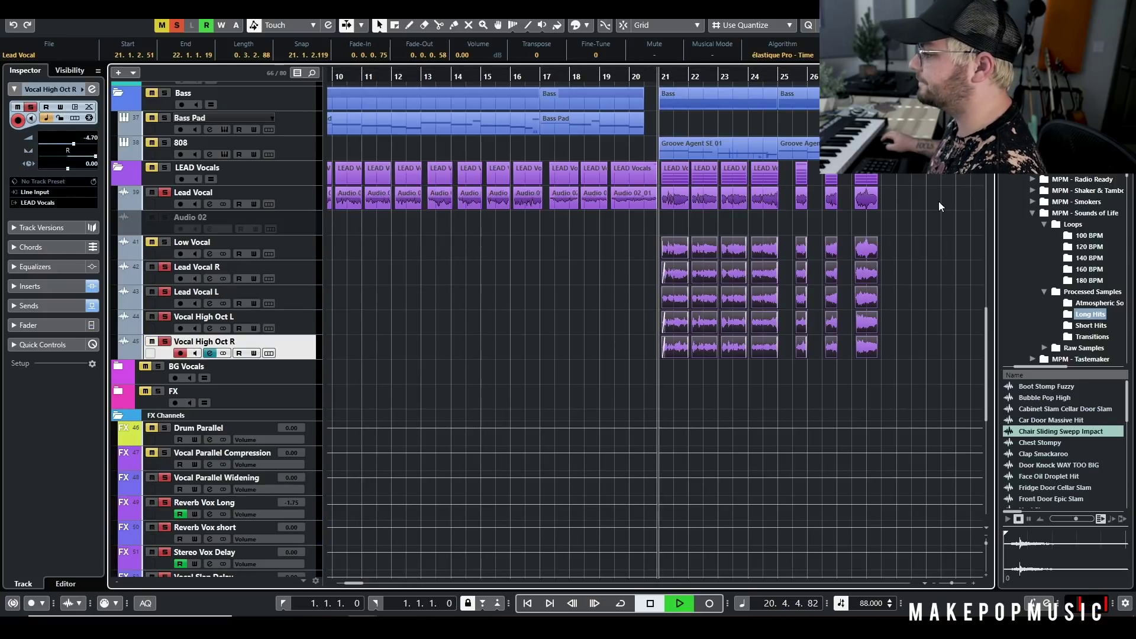
{"action": "key", "text": "space"}
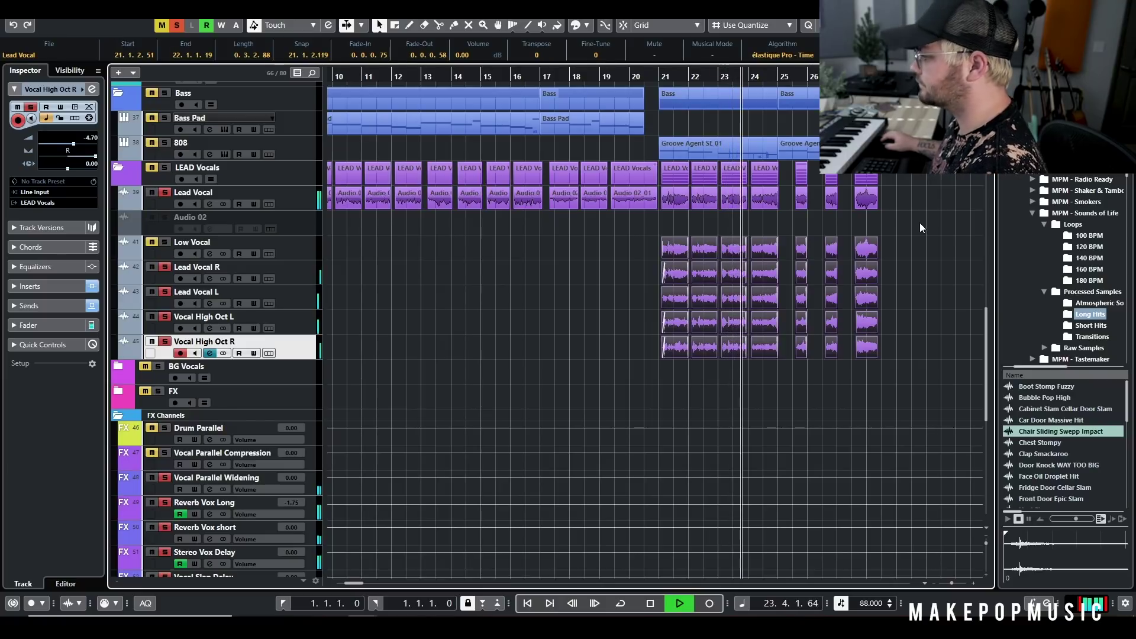
{"action": "key", "text": "space"}
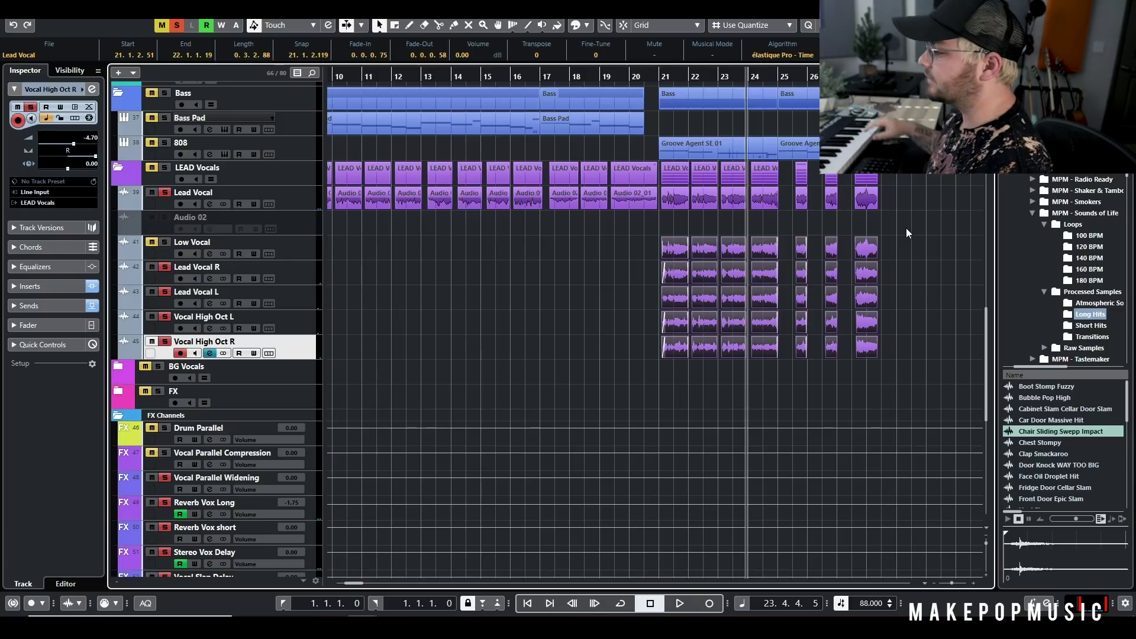
- Clear all solos, mute Vocal High Oct R, Vocal High Oct L and Low Vocal, and play the mix from bar 21
{"action": "left_click", "coordinate": [178, 25]}
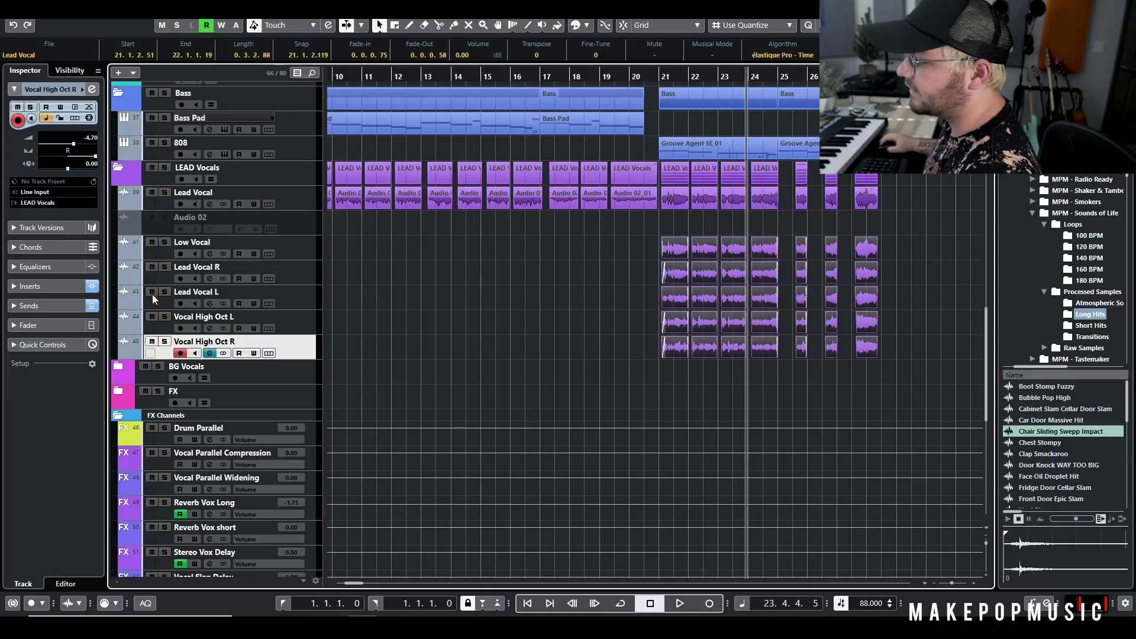
{"action": "left_click", "coordinate": [152, 341]}
{"action": "left_click", "coordinate": [152, 317]}
{"action": "left_click", "coordinate": [152, 242]}
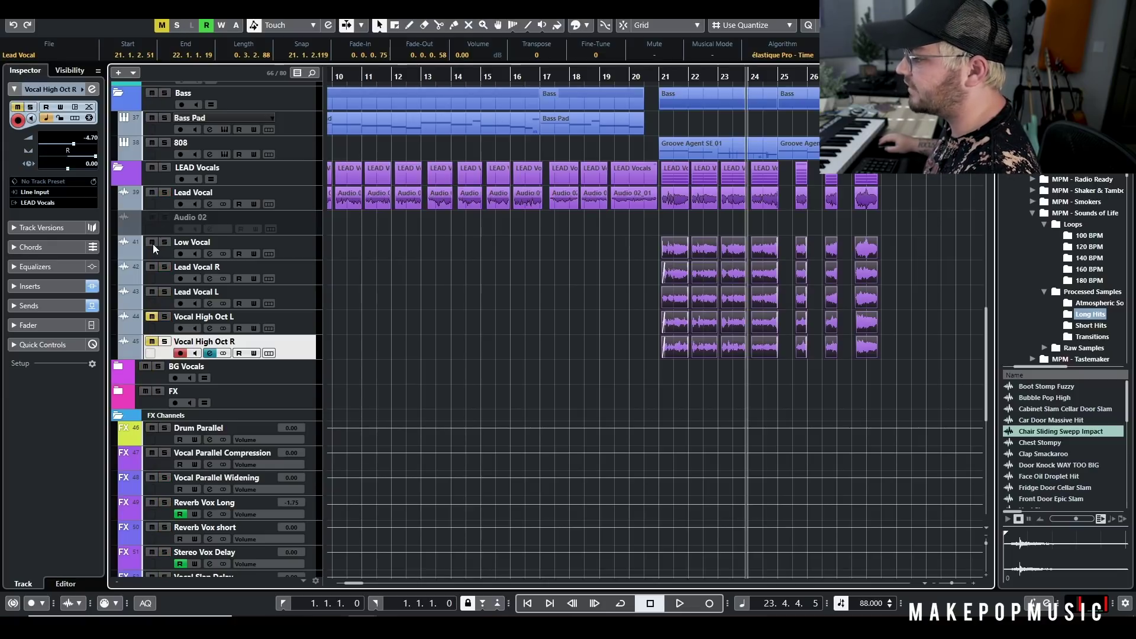
{"action": "key", "text": "space"}
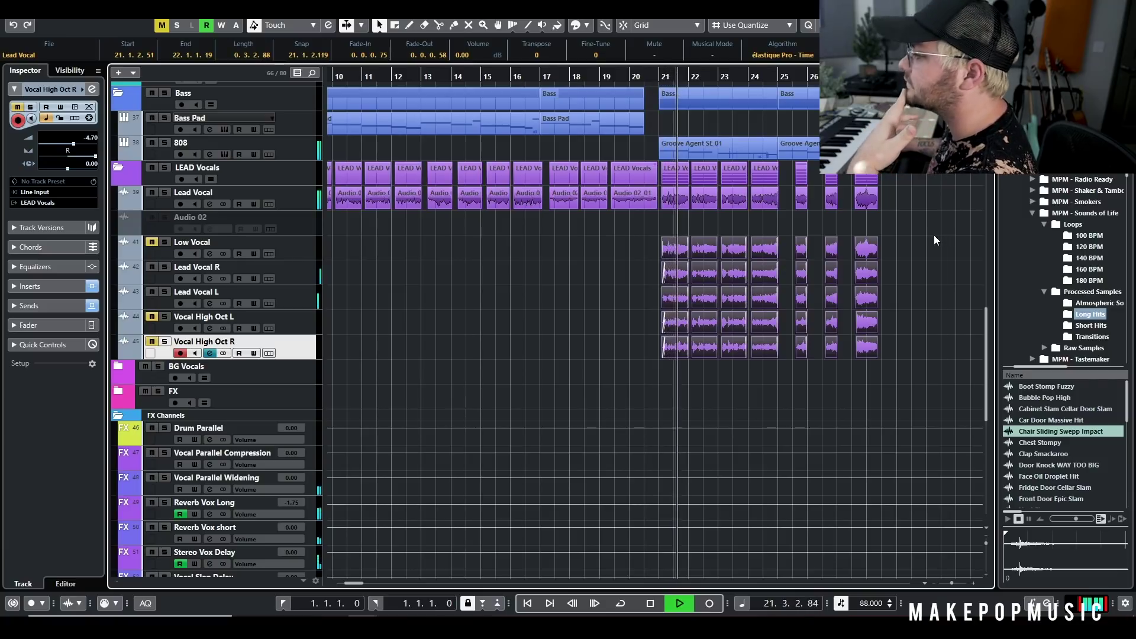
- Unmute both Vocal High Oct tracks, play the mix from bar 20 into bar 28, and clear the clip selection
{"action": "left_click", "coordinate": [151, 317]}
{"action": "key", "text": "space"}
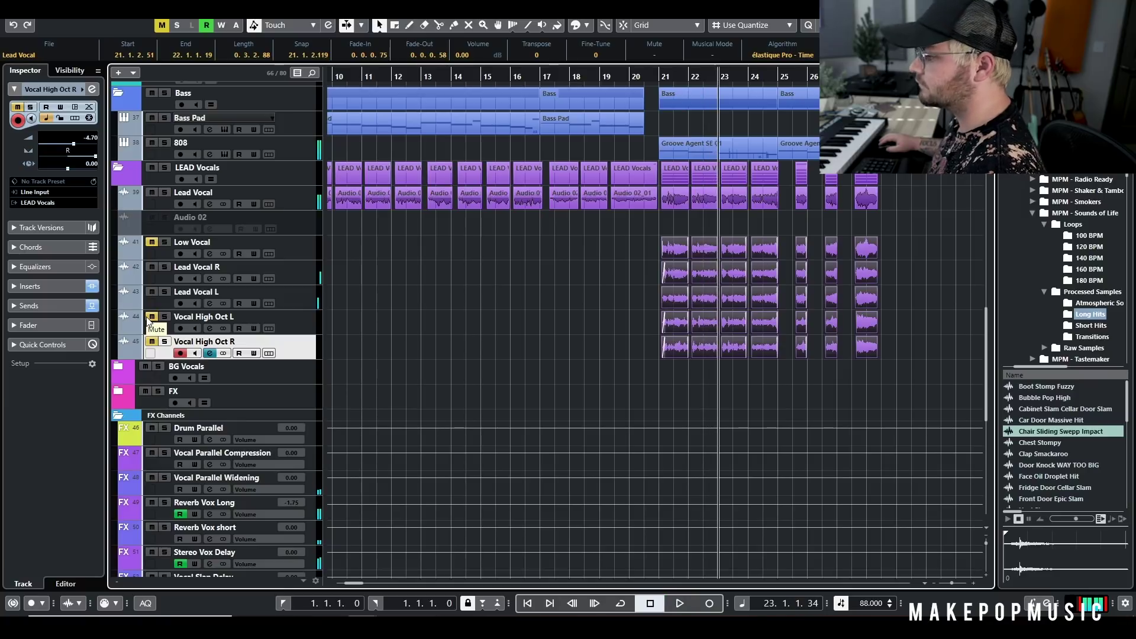
{"action": "left_click", "coordinate": [647, 82]}
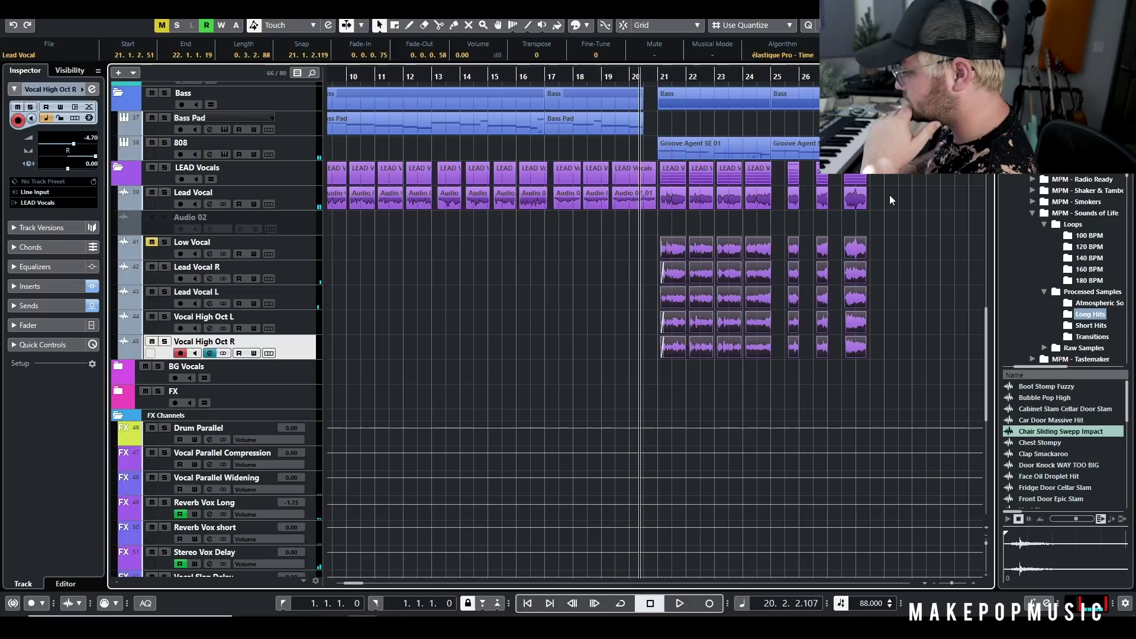
{"action": "key", "text": "space"}
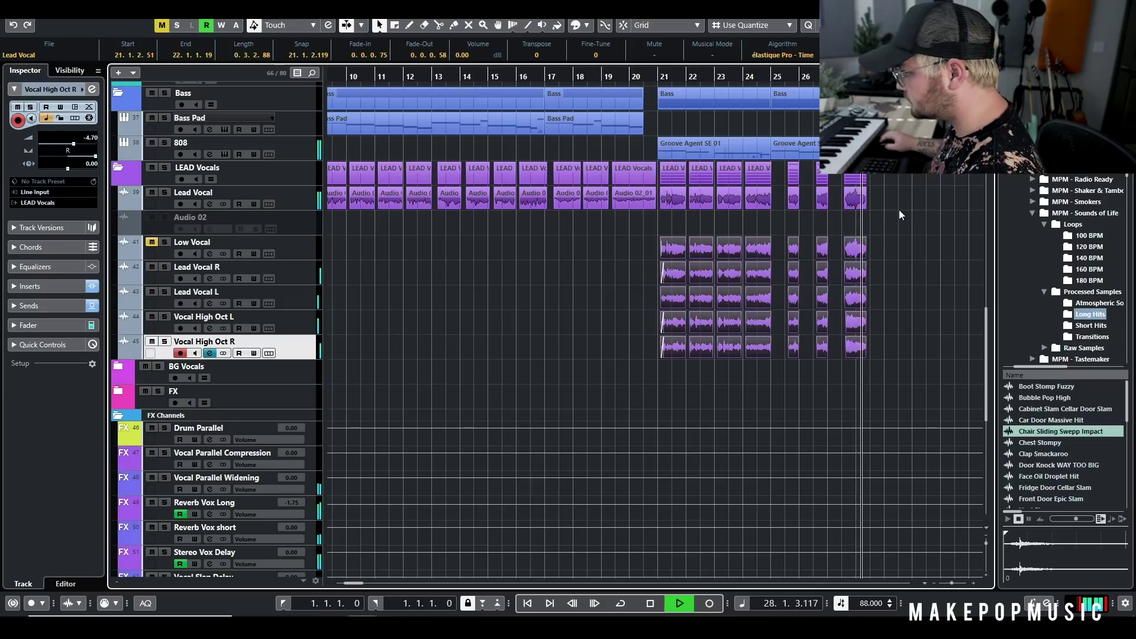
{"action": "key", "text": "space"}
{"action": "left_click", "coordinate": [654, 243]}
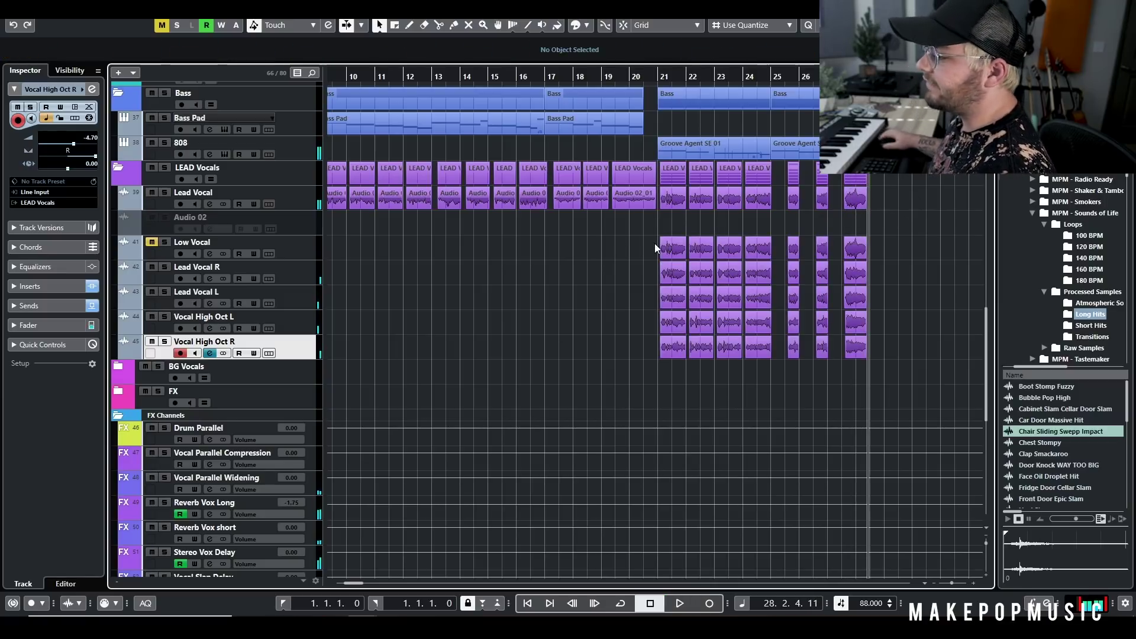
- Solo Low Vocal at bar 21 and inspect its channel's insert chain, including Auto-Tune Pro and Doubler4 Stereo
{"action": "left_click", "coordinate": [659, 76]}
{"action": "left_click", "coordinate": [165, 242]}
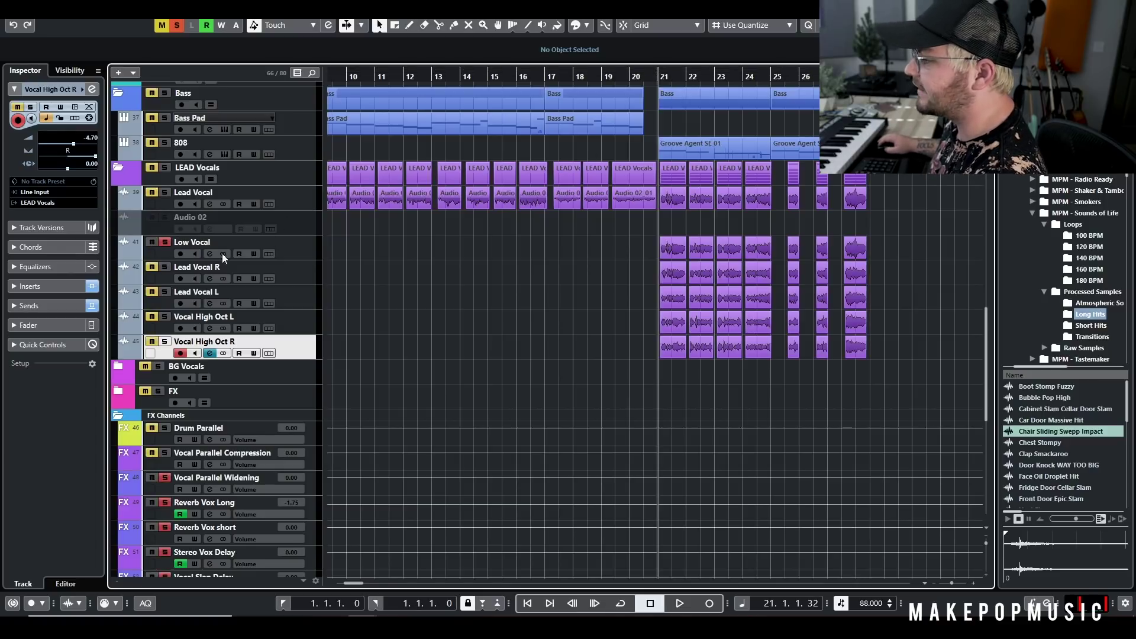
{"action": "left_click", "coordinate": [211, 253]}
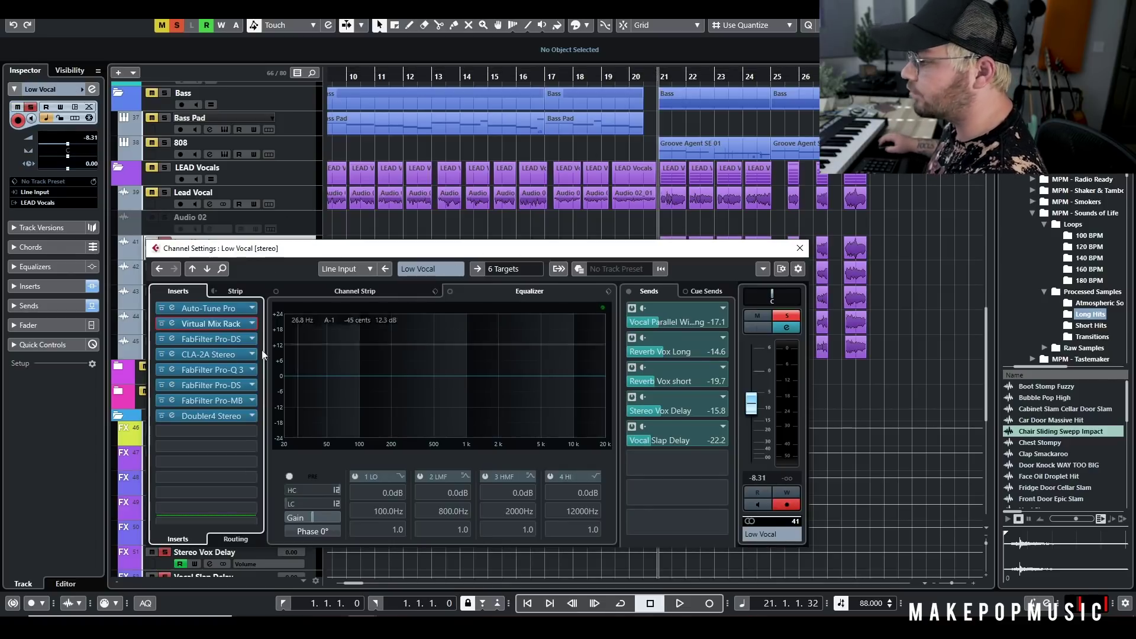
{"action": "left_click", "coordinate": [229, 311]}
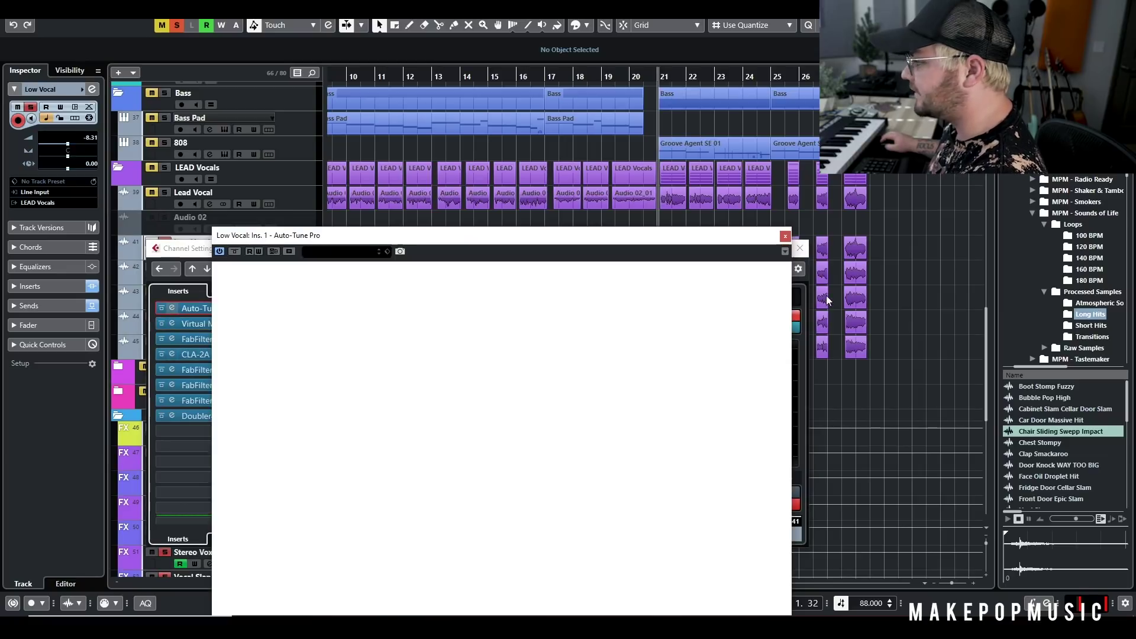
{"action": "left_click", "coordinate": [786, 238]}
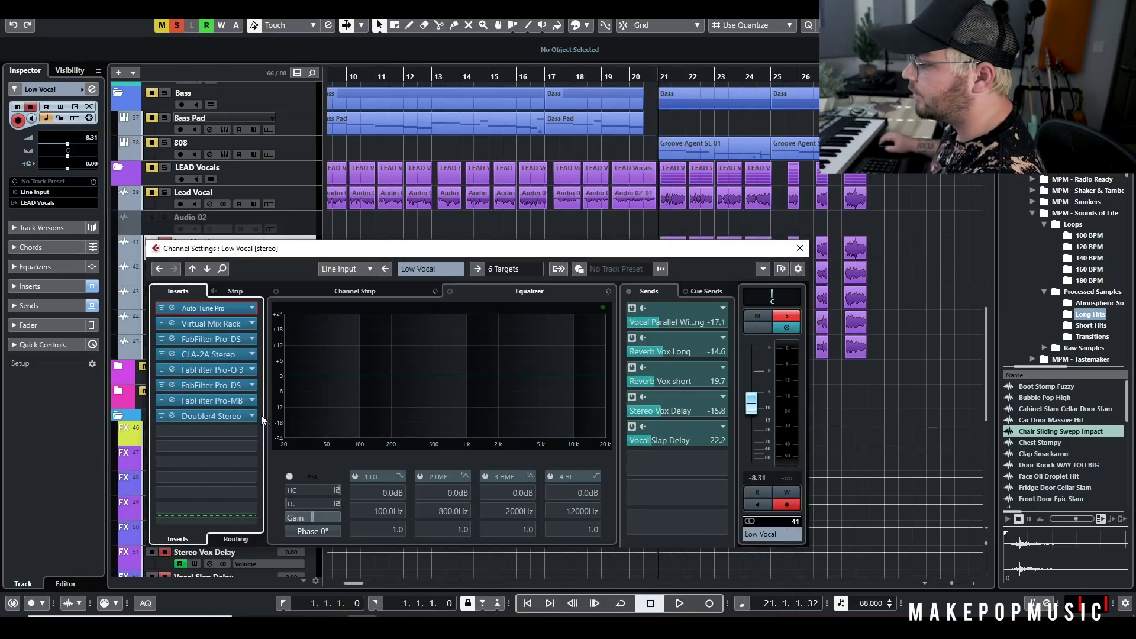
{"action": "left_click", "coordinate": [224, 414]}
{"action": "left_click", "coordinate": [471, 298]}
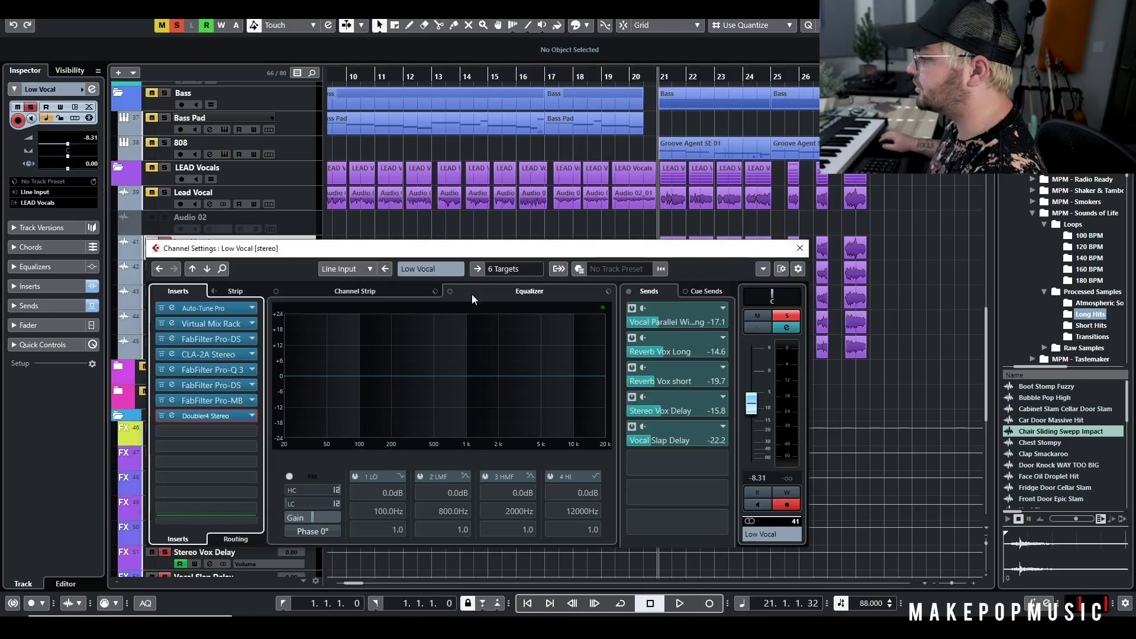
{"action": "left_click", "coordinate": [800, 248]}
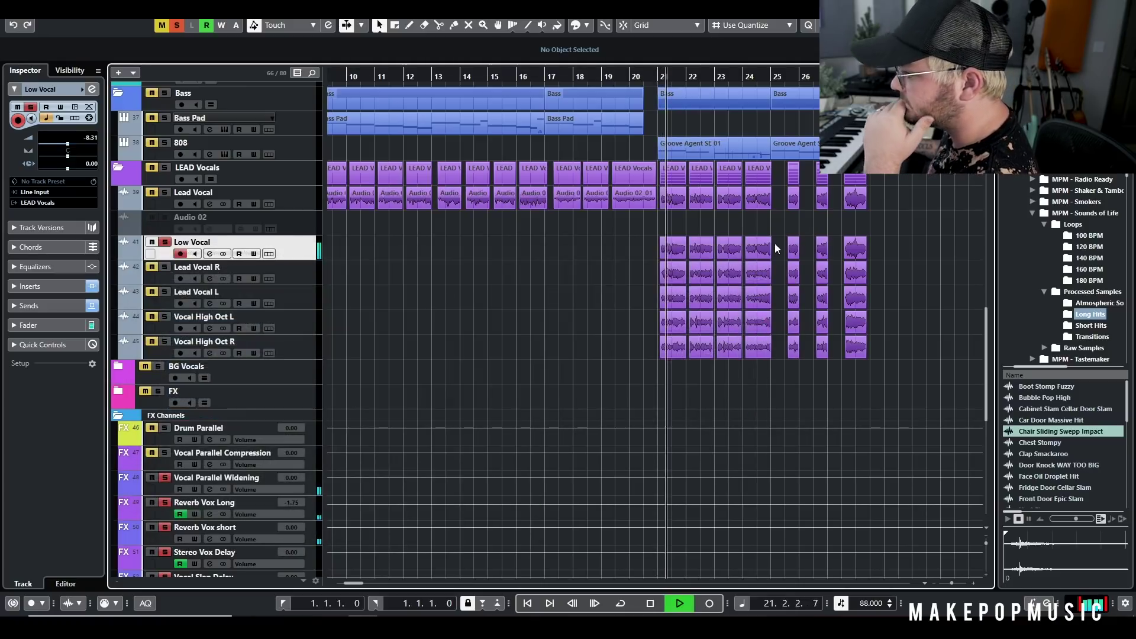
- Add Lead Vocal to the soloed Low Vocal, clear all solos, and audition the full mix through bar 23
{"action": "left_click", "coordinate": [164, 193]}
{"action": "left_click", "coordinate": [176, 26]}
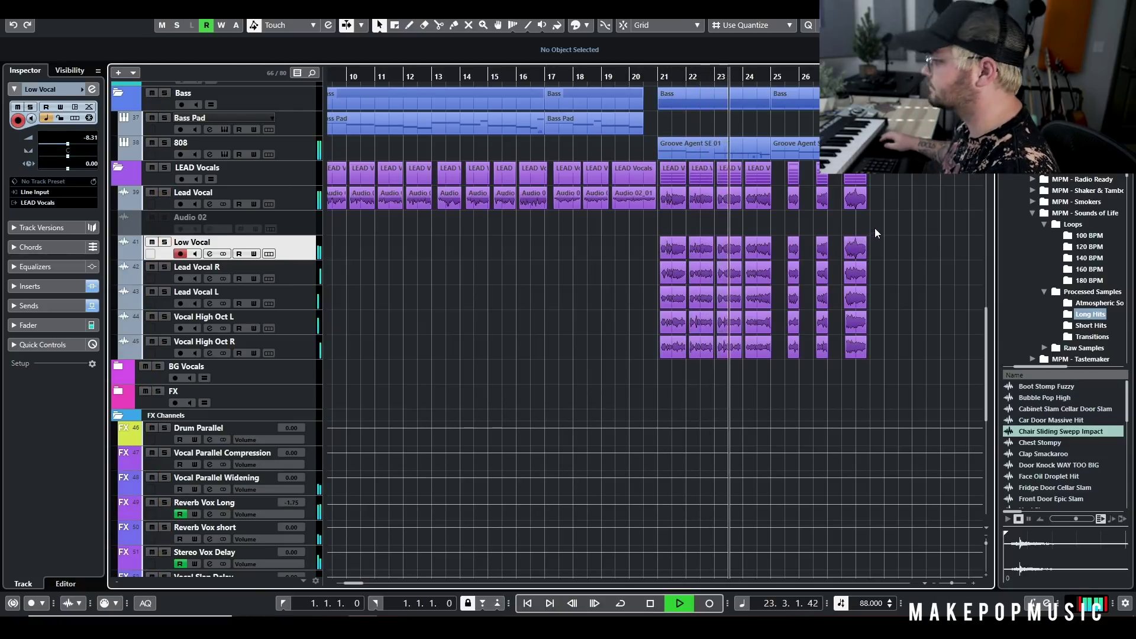
{"action": "key", "text": "space"}
- Examine the whole arrangement and its track visibility list, from the drums down to the vocal and FX channels
{"action": "key", "text": "g"}
{"action": "key", "text": "g"}
{"action": "key", "text": "g"}
{"action": "scroll", "coordinate": [868, 231], "scroll_direction": "up", "scroll_amount": 10}
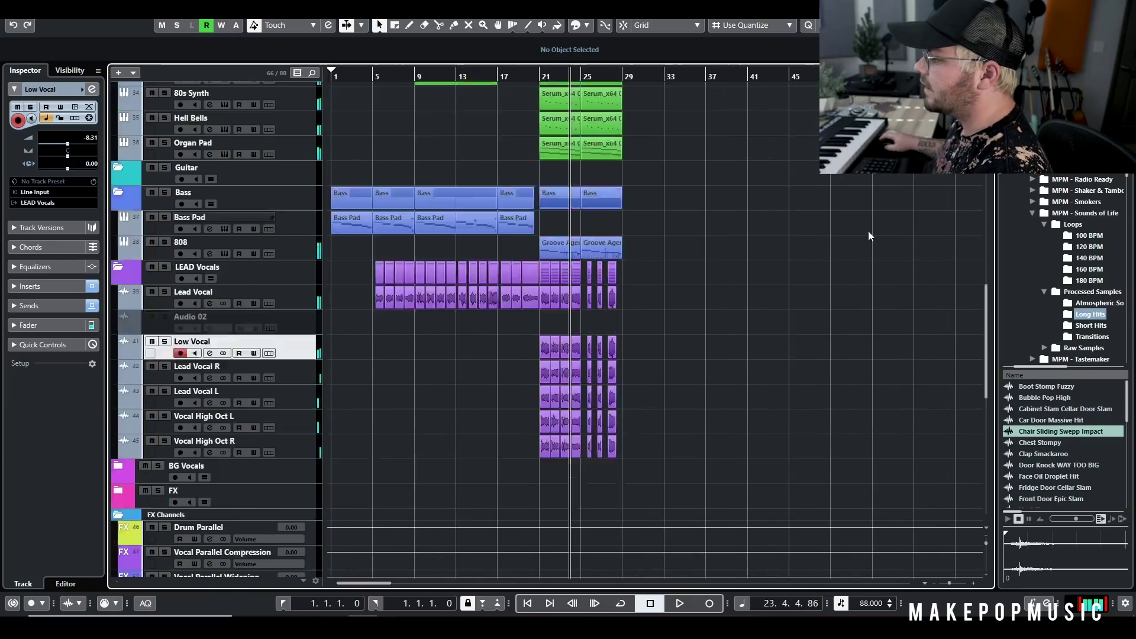
{"action": "scroll", "coordinate": [825, 237], "scroll_direction": "up", "scroll_amount": 4}
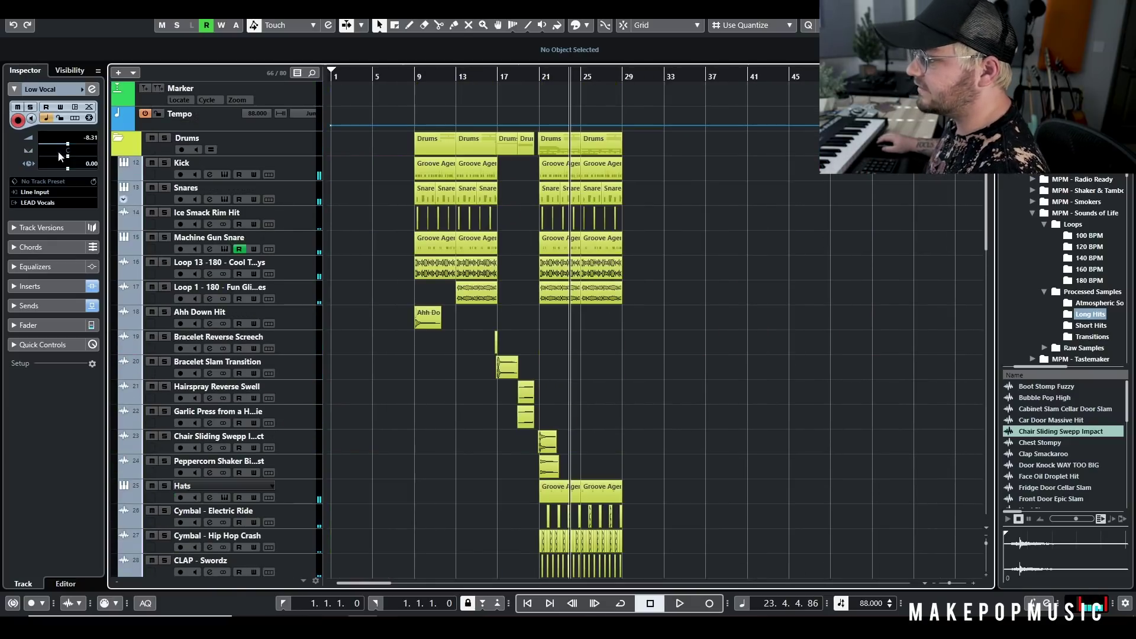
{"action": "left_click", "coordinate": [70, 70]}
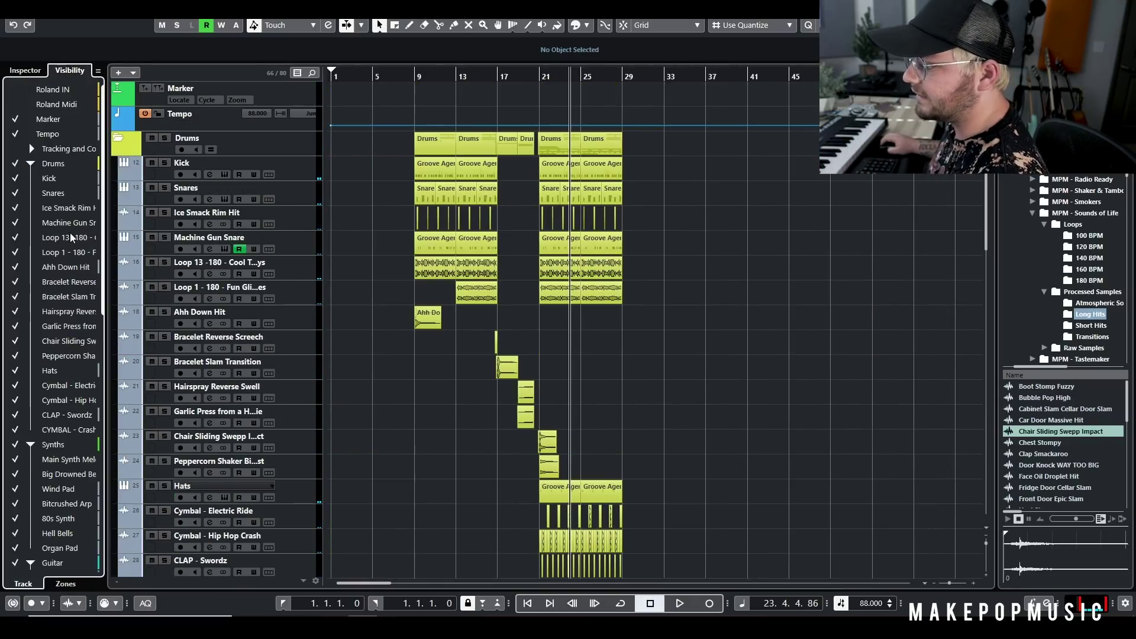
{"action": "scroll", "coordinate": [70, 237], "scroll_direction": "down", "scroll_amount": 8}
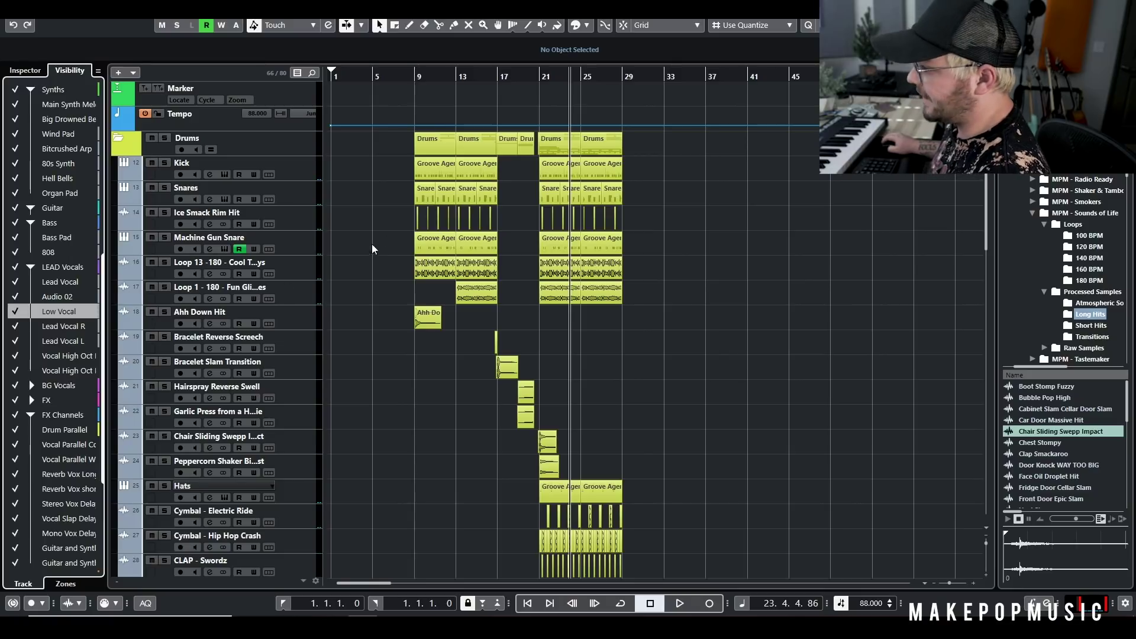
{"action": "scroll", "coordinate": [374, 245], "scroll_direction": "up", "scroll_amount": 4}
{"action": "scroll", "coordinate": [384, 234], "scroll_direction": "down", "scroll_amount": 3}
- Return to the start of the song, show the track inspector again, and play the full mix while following the arrangement
{"action": "key", "text": "Home"}
{"action": "left_click", "coordinate": [25, 70]}
{"action": "scroll", "coordinate": [366, 190], "scroll_direction": "down", "scroll_amount": 8}
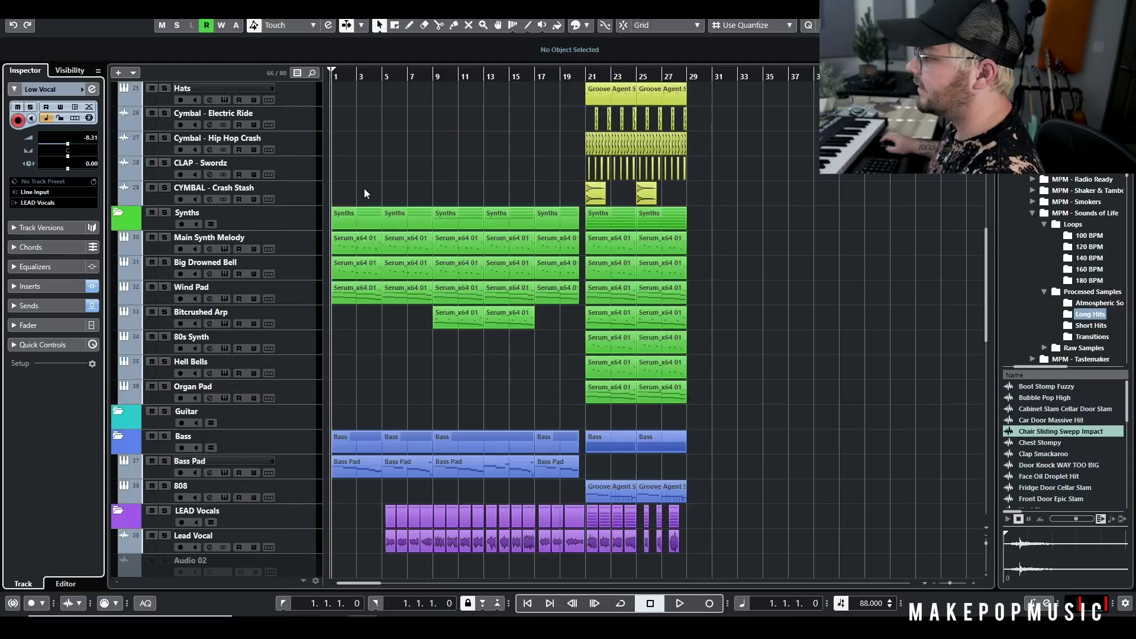
{"action": "scroll", "coordinate": [367, 186], "scroll_direction": "up", "scroll_amount": 4}
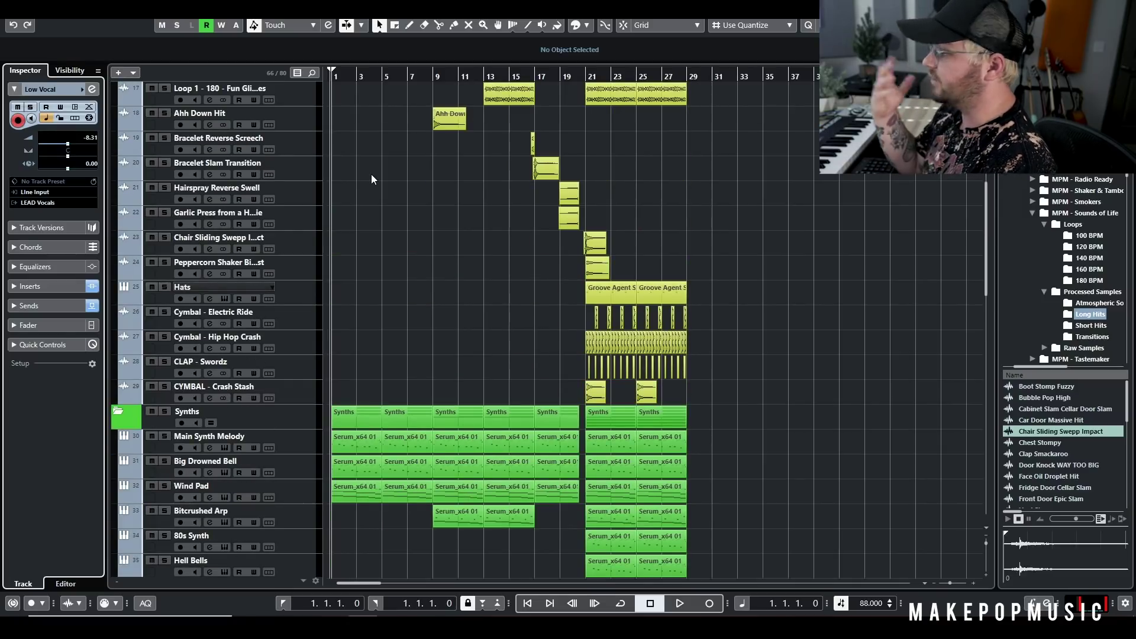
{"action": "left_click", "coordinate": [372, 176]}
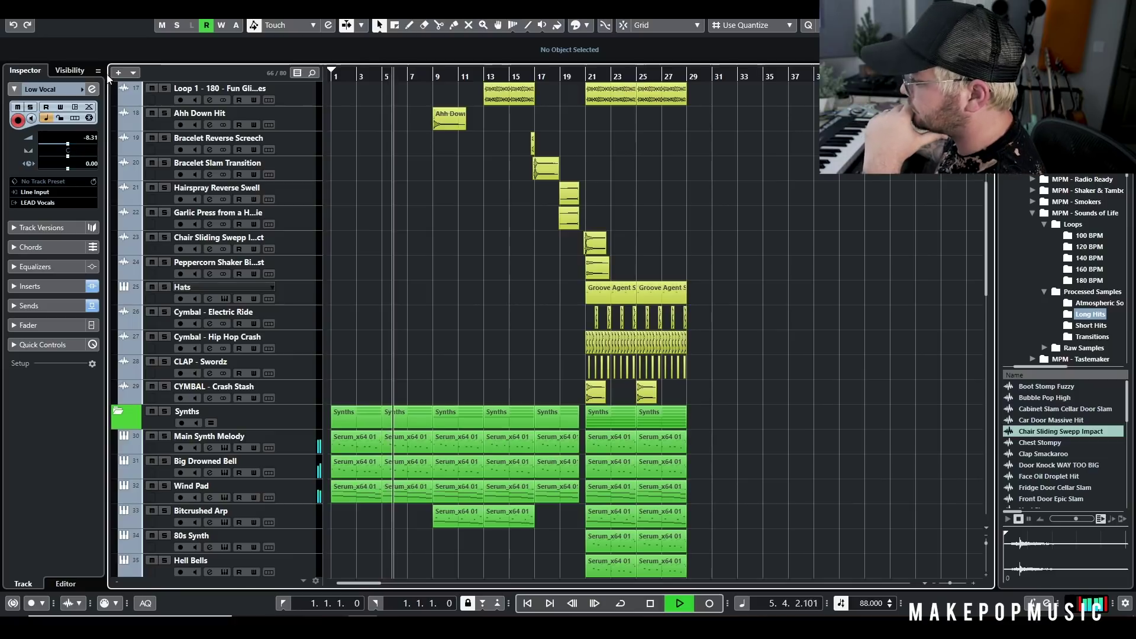
{"action": "scroll", "coordinate": [736, 199], "scroll_direction": "down", "scroll_amount": 5}
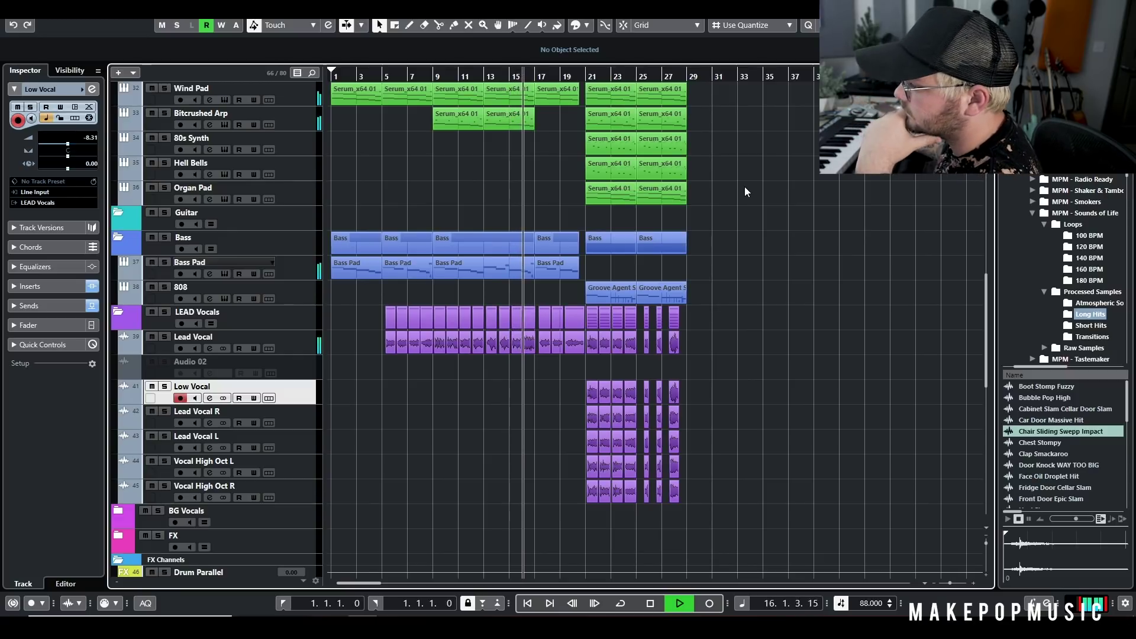
- Set the Lead Vocal track's volume to 1.16 during playback and stop the song after bar 29
{"action": "left_click", "coordinate": [312, 340]}
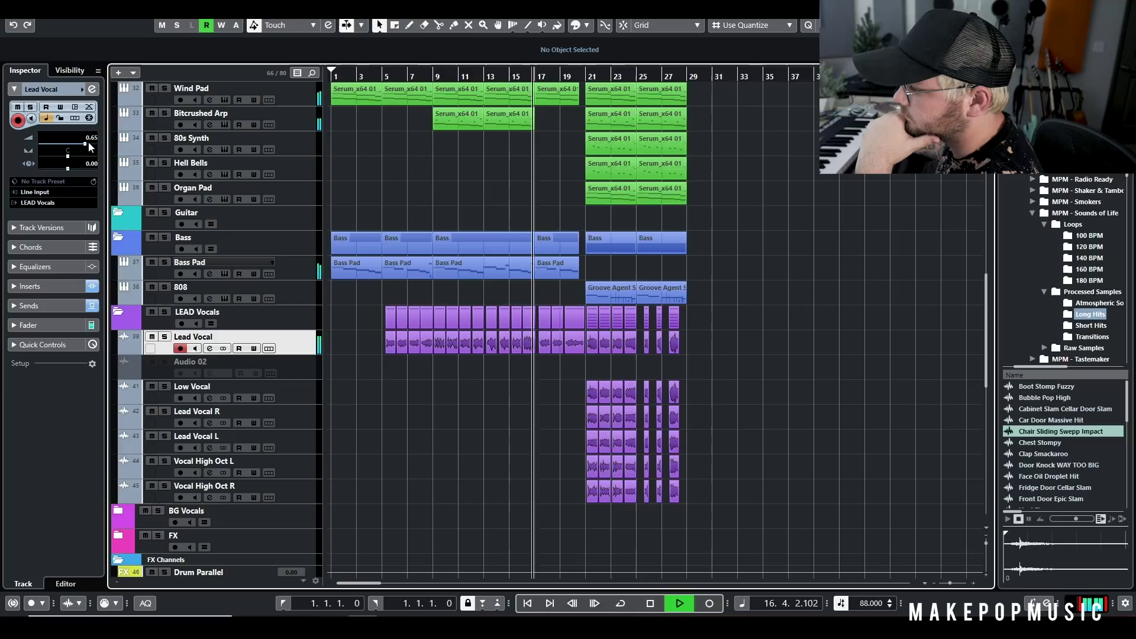
{"action": "left_click_drag", "start_coordinate": [87, 147], "coordinate": [84, 147]}
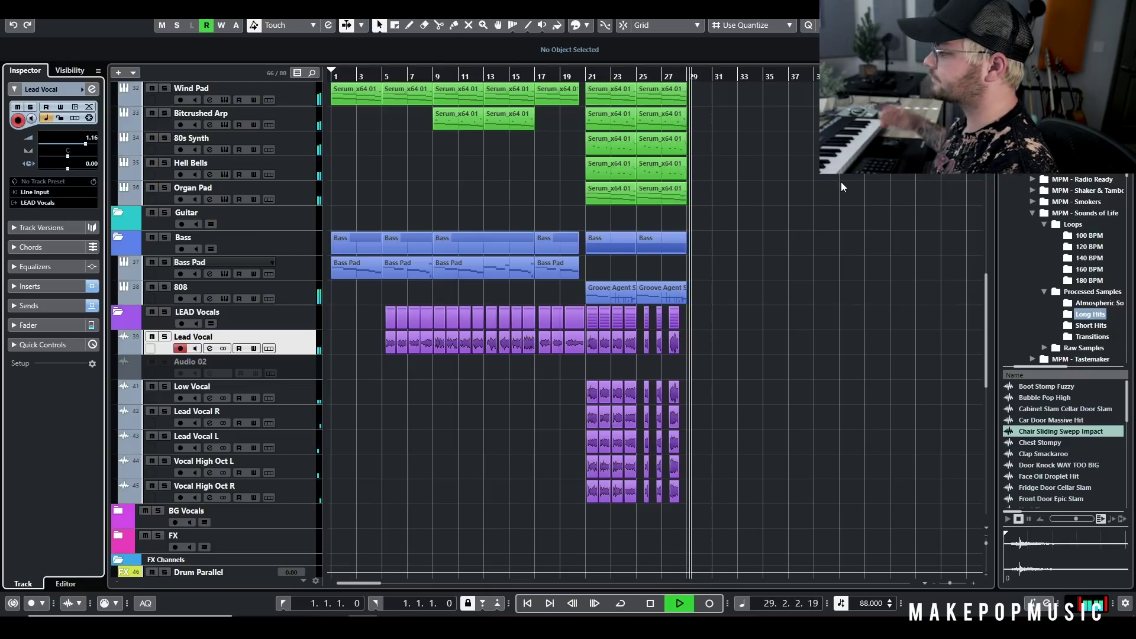
{"action": "key", "text": "space"}
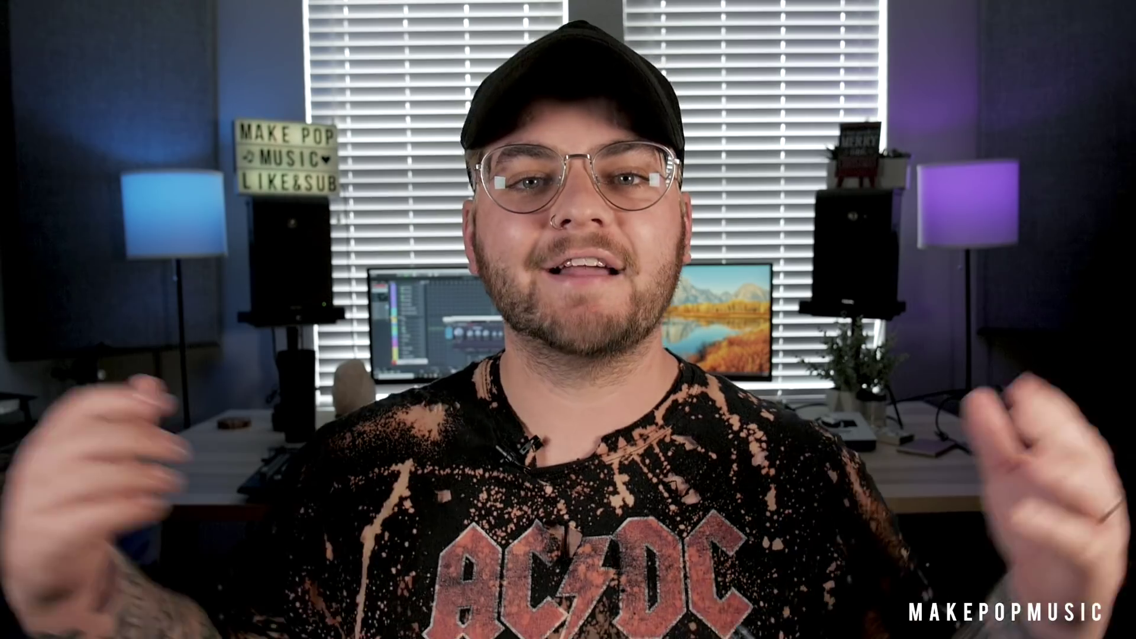